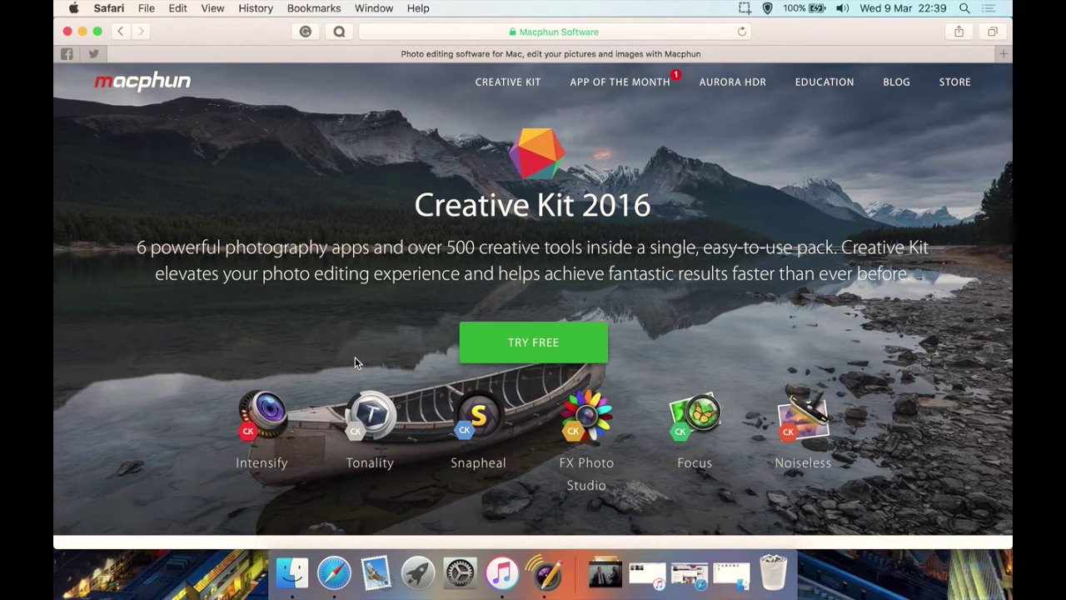
Look through the Creative Kit 2016 overview and the Intensify description with its before-and-after beach photo
scroll(354, 359, "down", 3)
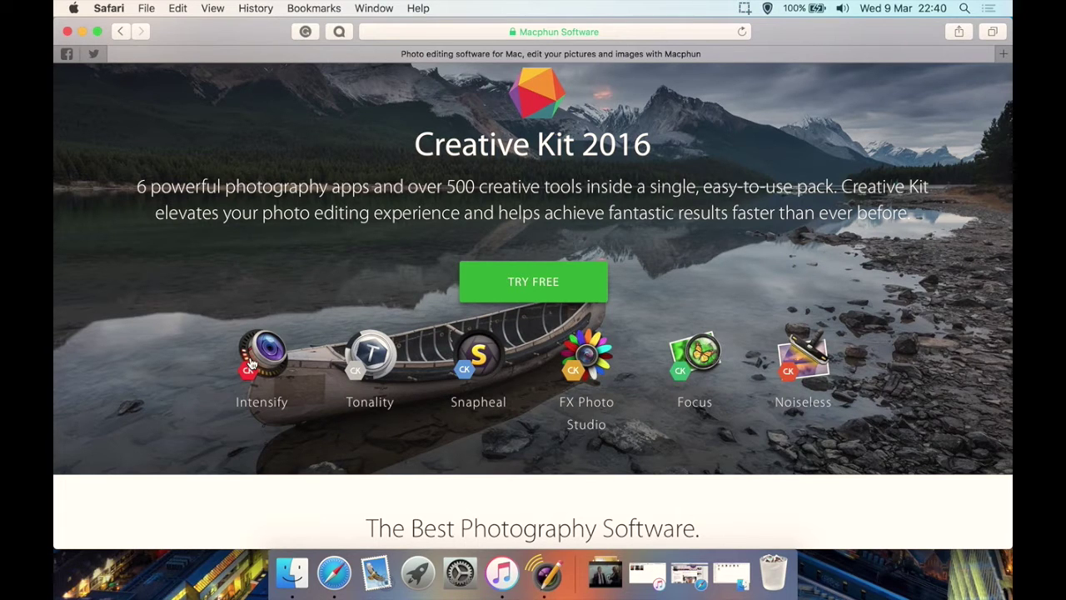
scroll(251, 362, "down", 1)
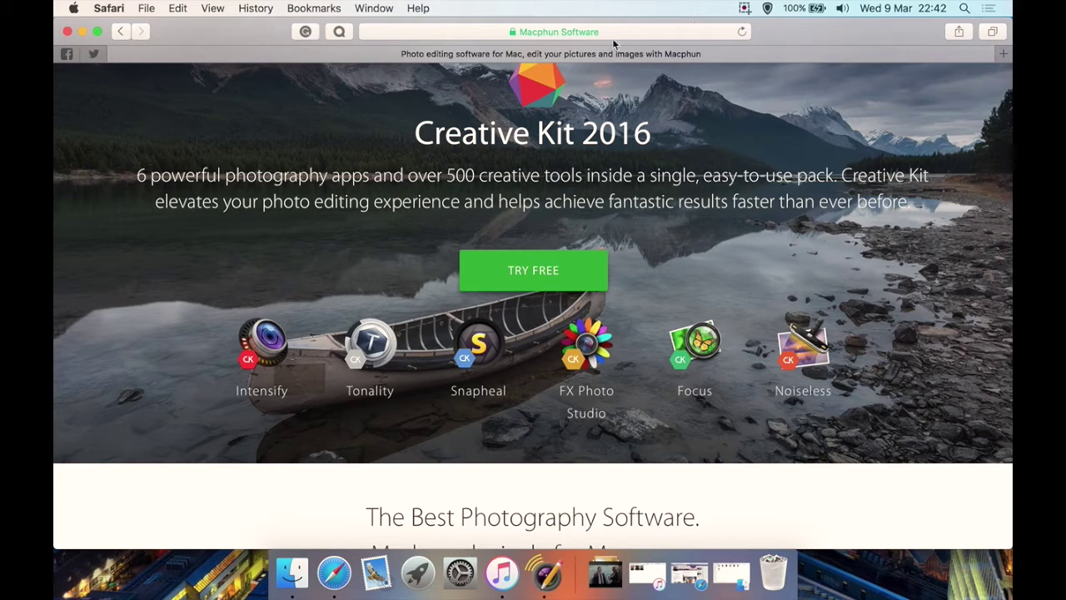
scroll(230, 268, "down", 10)
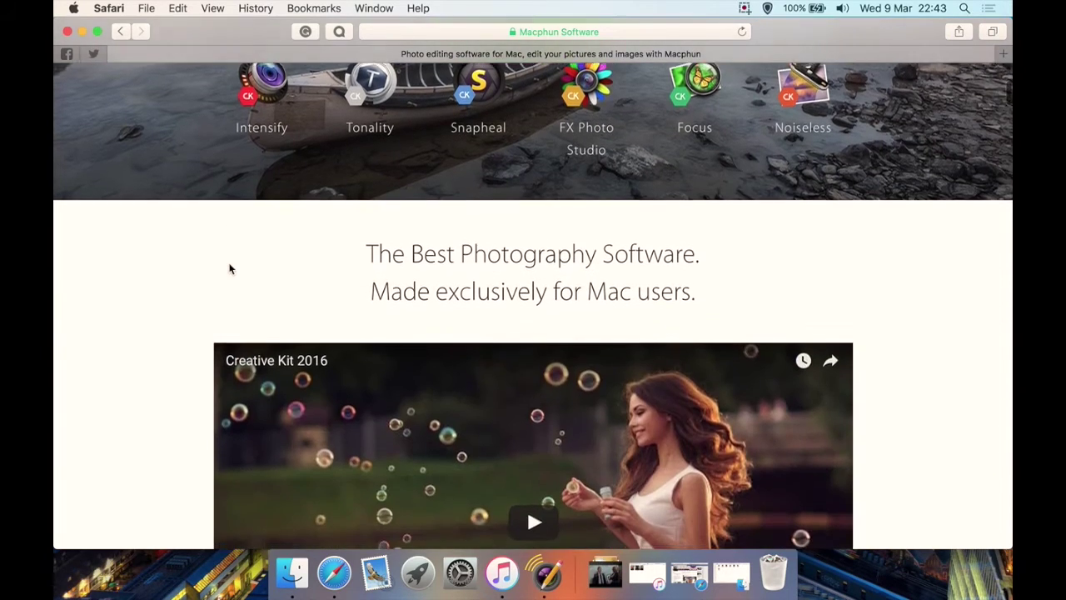
scroll(230, 268, "down", 10)
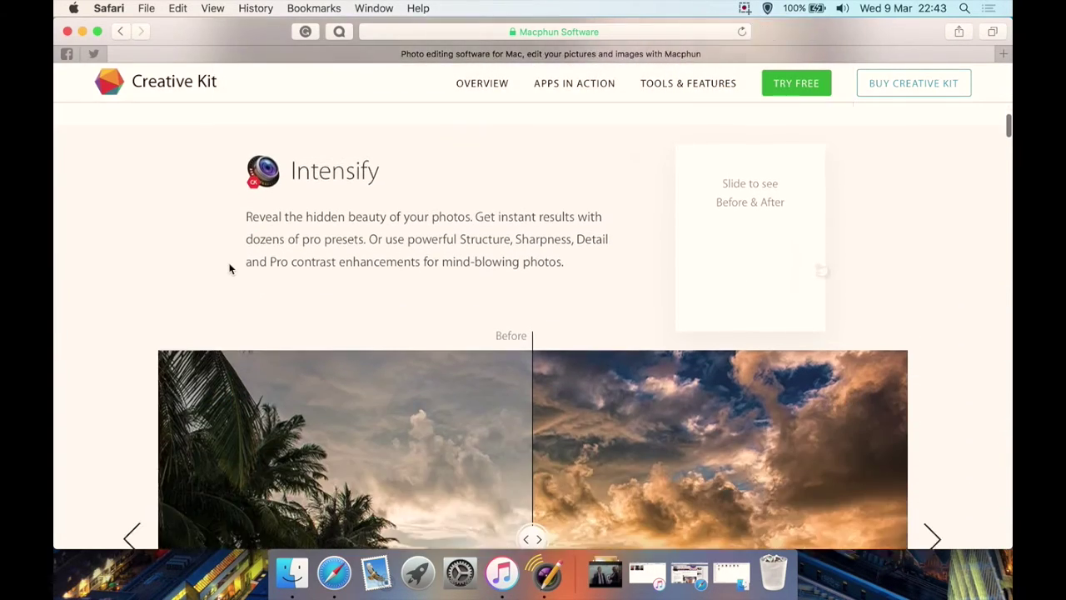
scroll(230, 268, "up", 3)
scroll(230, 268, "down", 2)
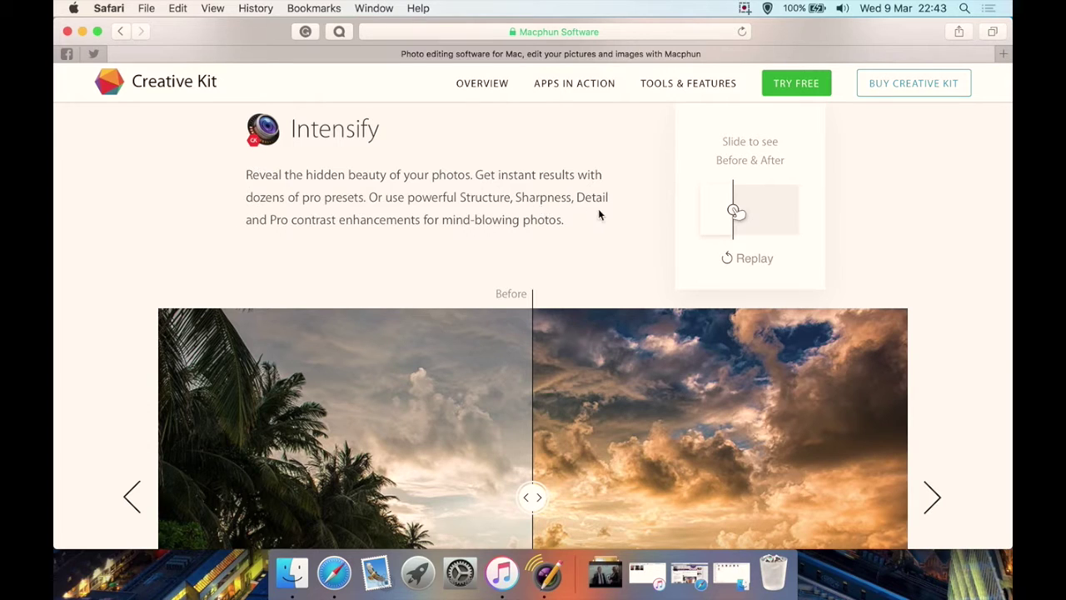
scroll(100, 306, "down", 2)
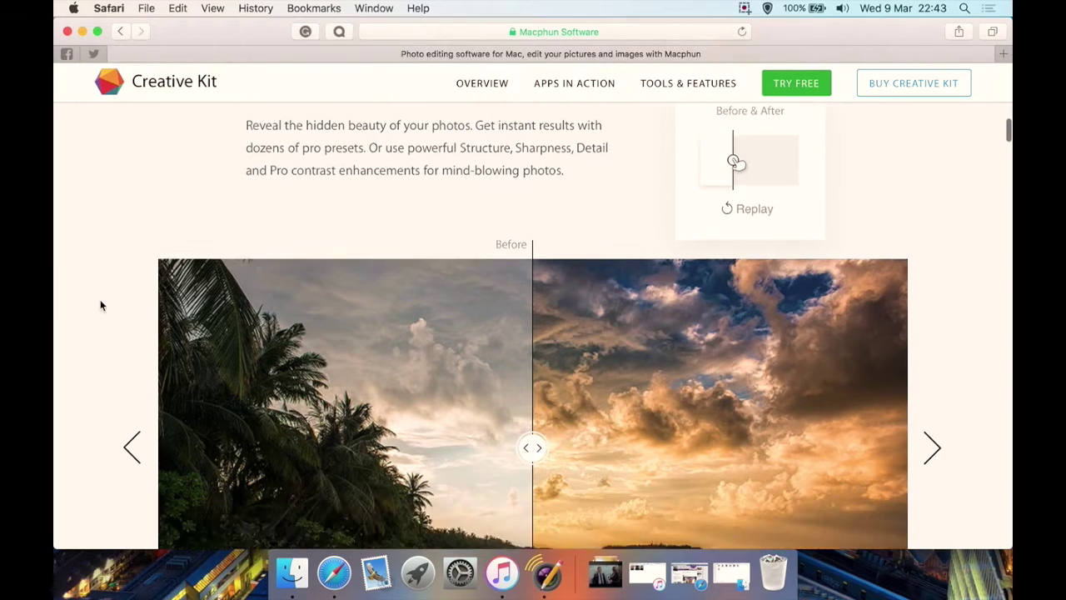
scroll(99, 306, "down", 4)
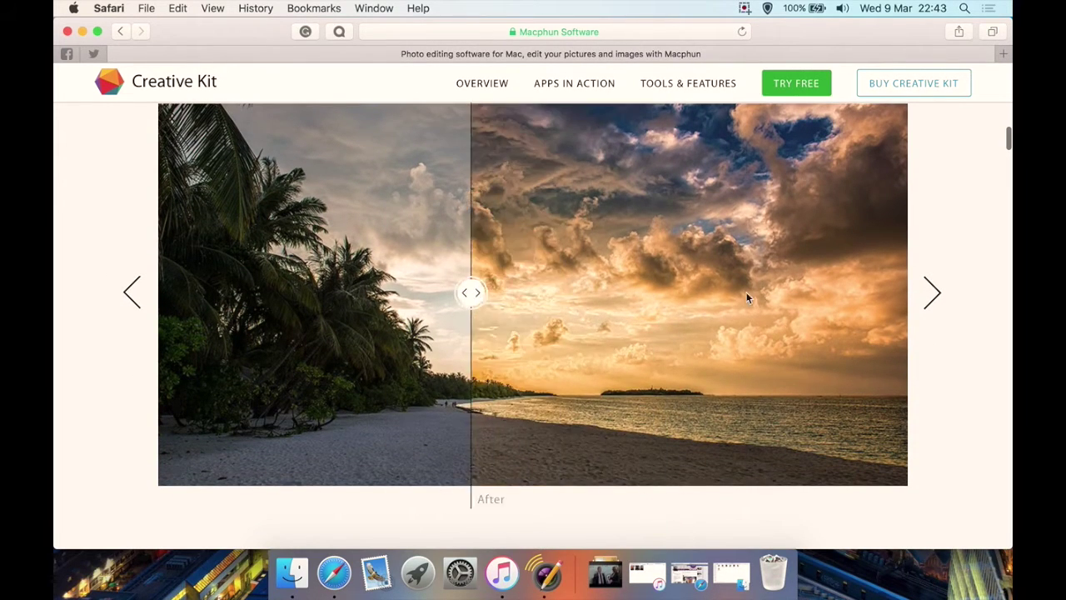
Preview the Sepia and Sleepy Forest presets on the portrait in the Tonality section
scroll(342, 315, "down", 10)
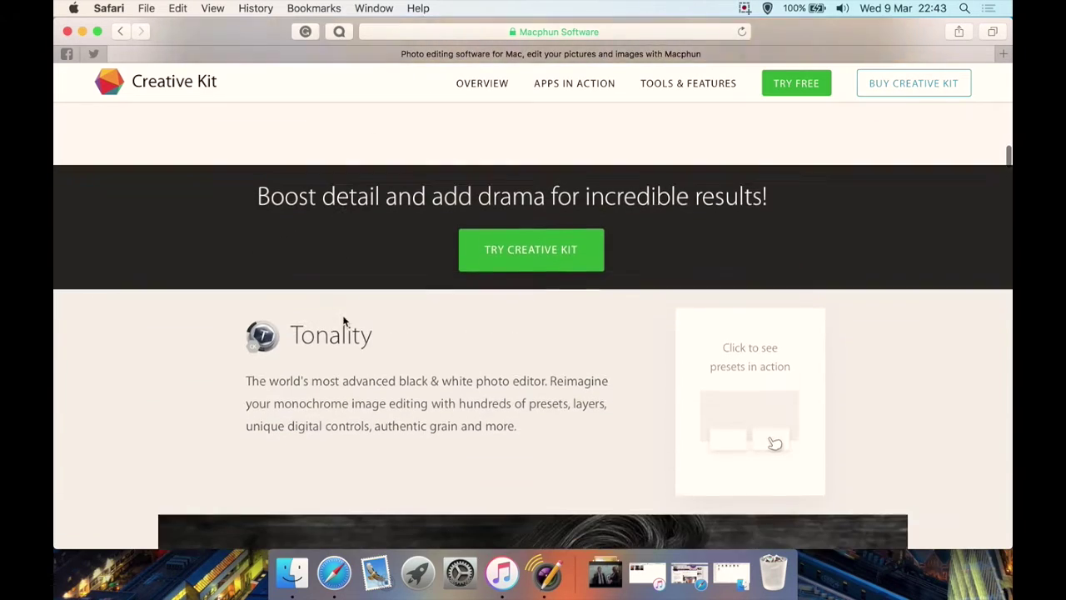
scroll(342, 315, "down", 10)
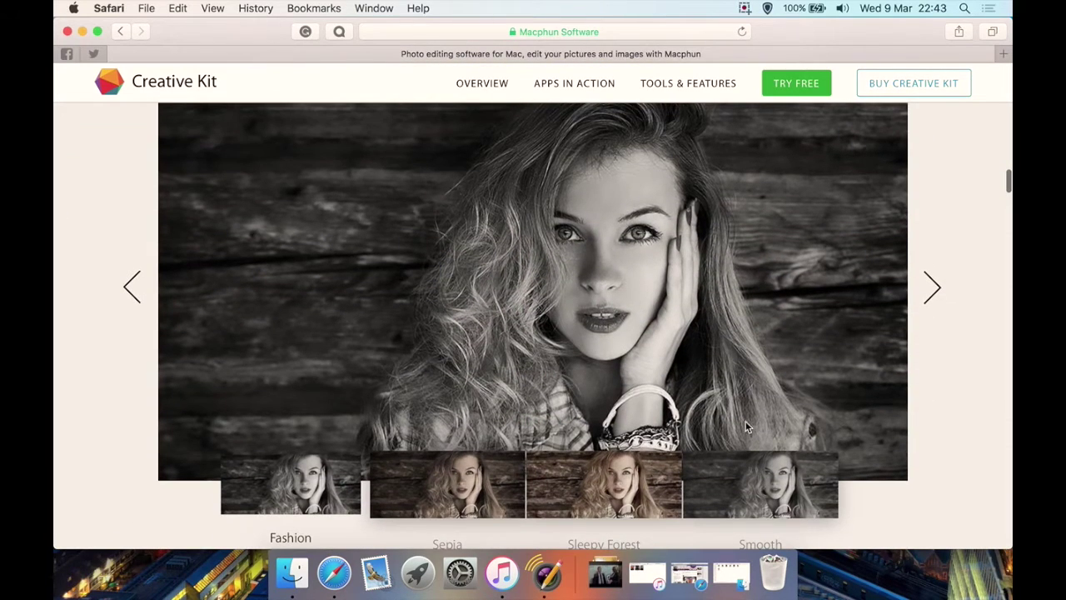
left_click(932, 288)
left_click(933, 288)
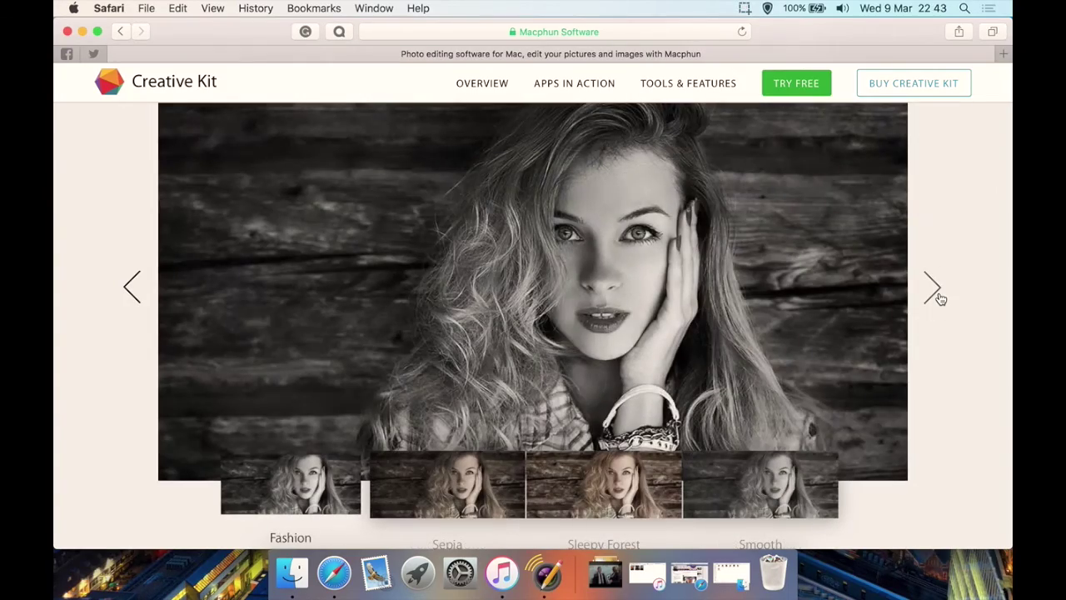
left_click(466, 479)
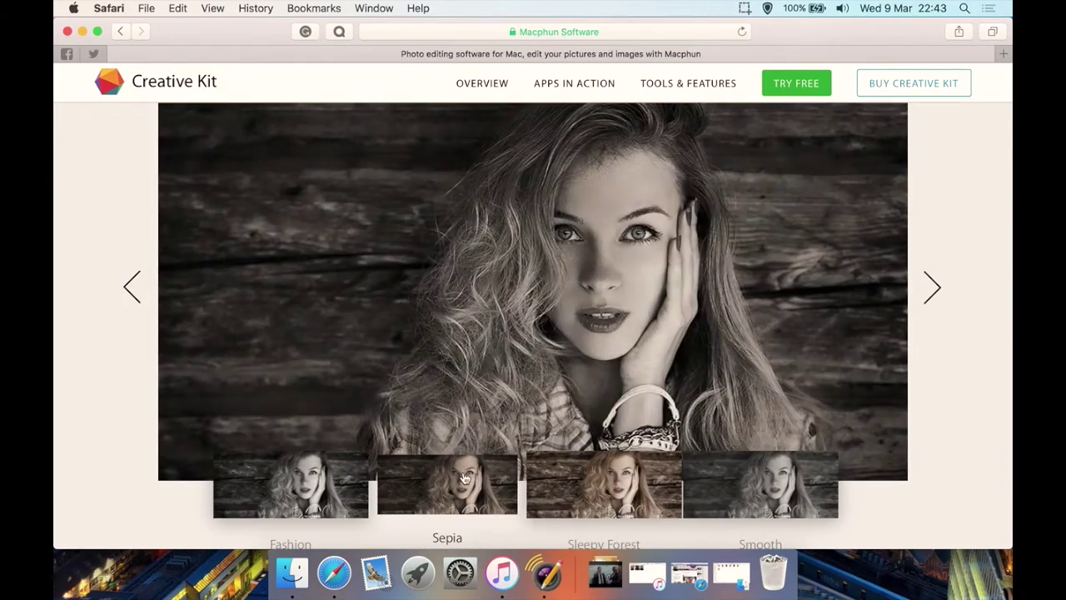
left_click(572, 484)
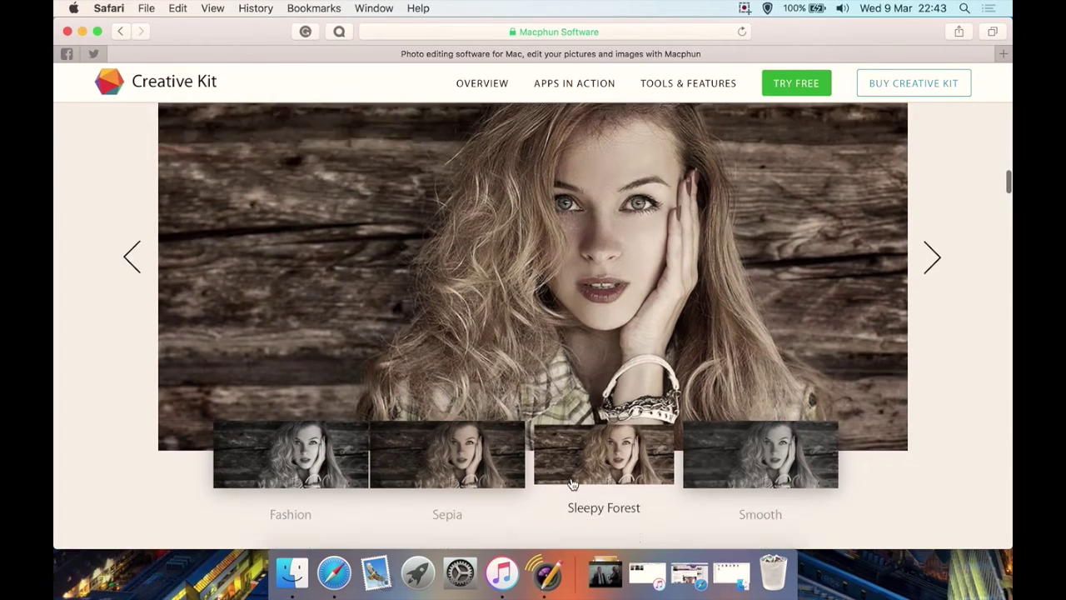
Remove all the highlighted people from the canyon photo in the object-removal demo
scroll(573, 483, "down", 5)
scroll(573, 484, "down", 10)
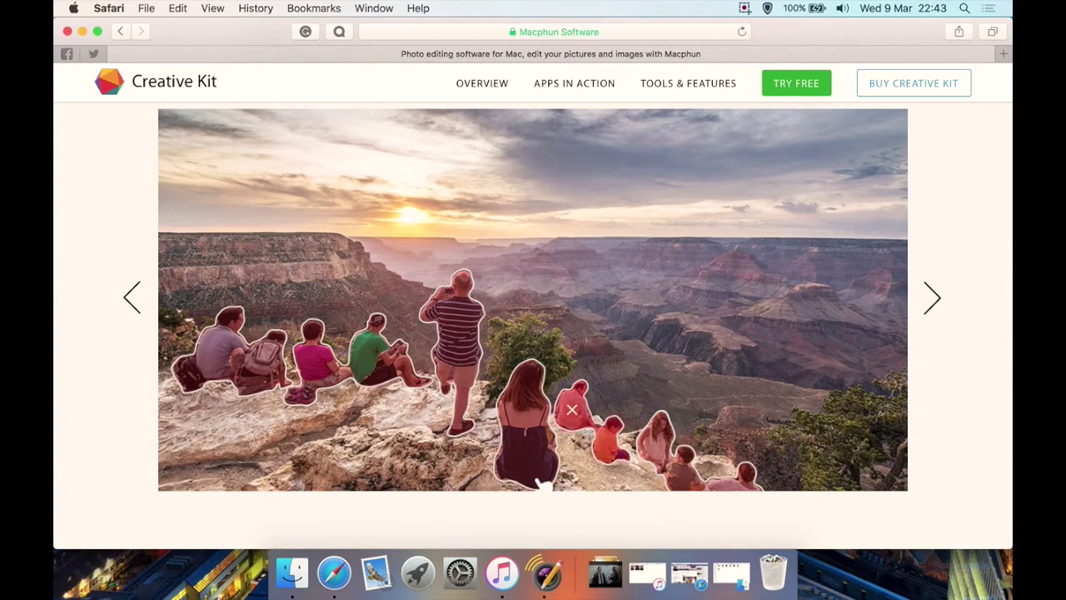
left_click(457, 313)
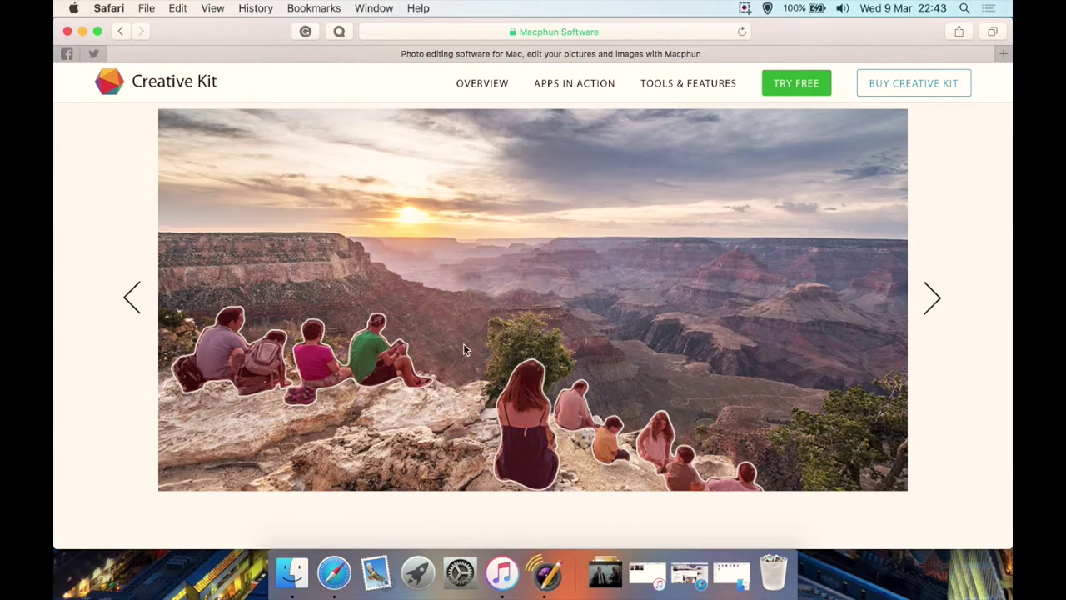
left_click(519, 435)
left_click(385, 362)
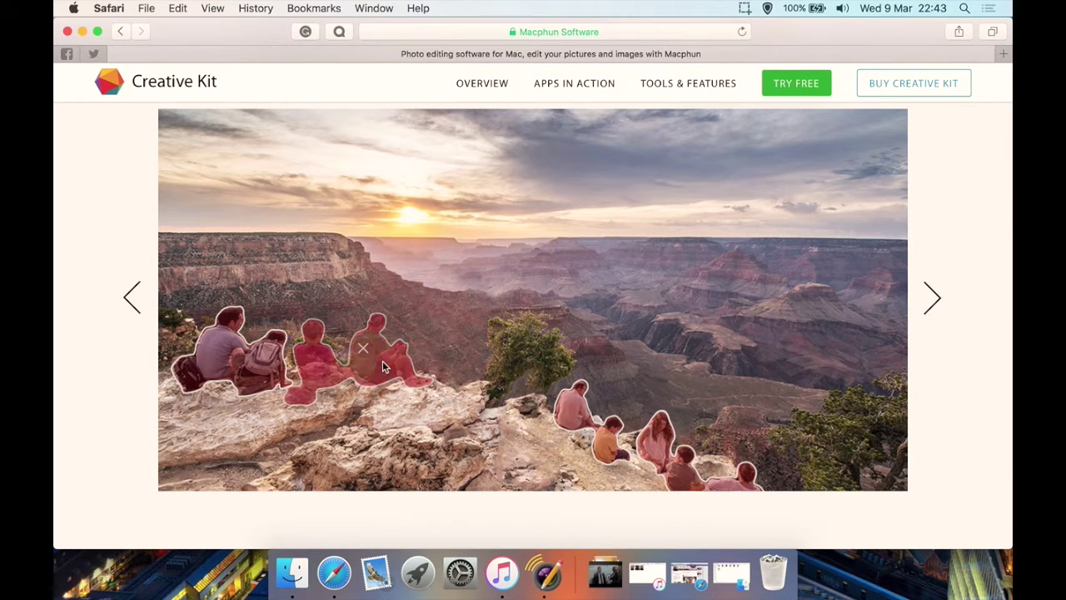
left_click(249, 358)
left_click(593, 436)
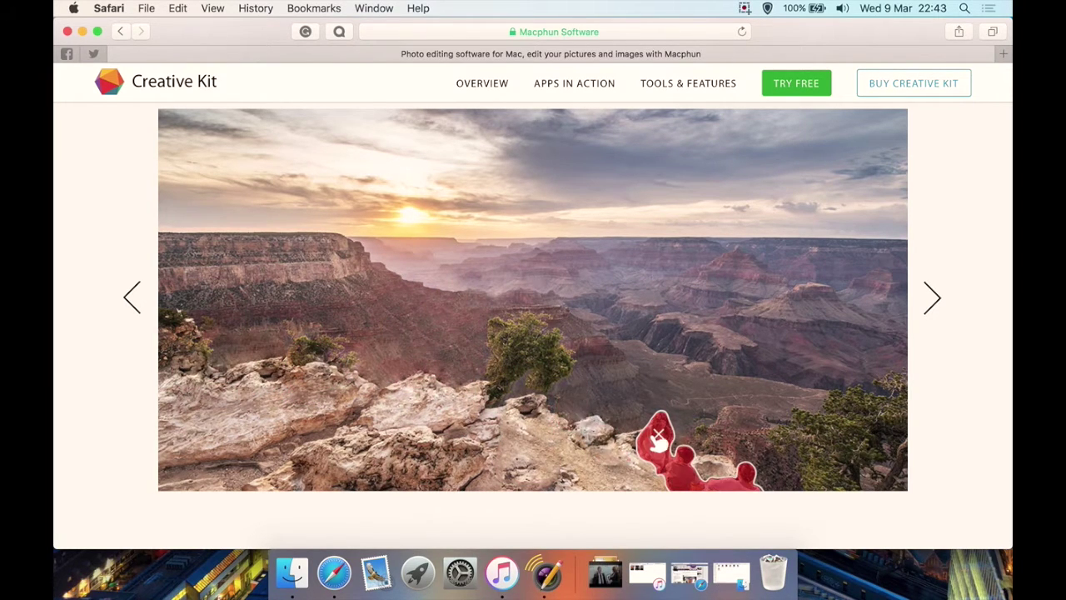
left_click(656, 437)
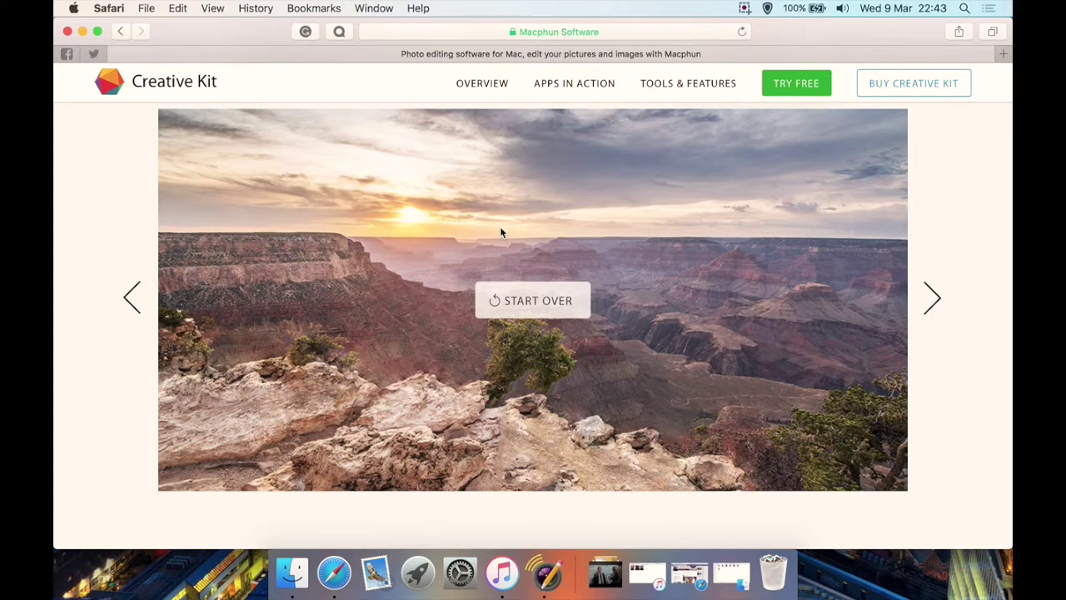
Review the FX Photo Studio description and its sample filter presets
scroll(500, 232, "down", 10)
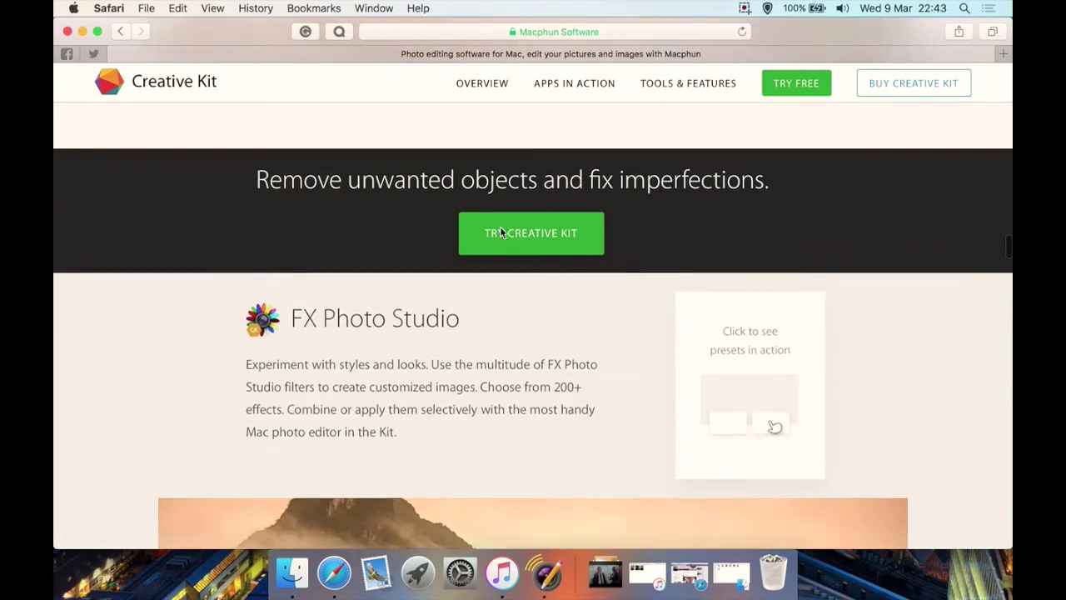
scroll(500, 232, "down", 5)
scroll(501, 232, "up", 2)
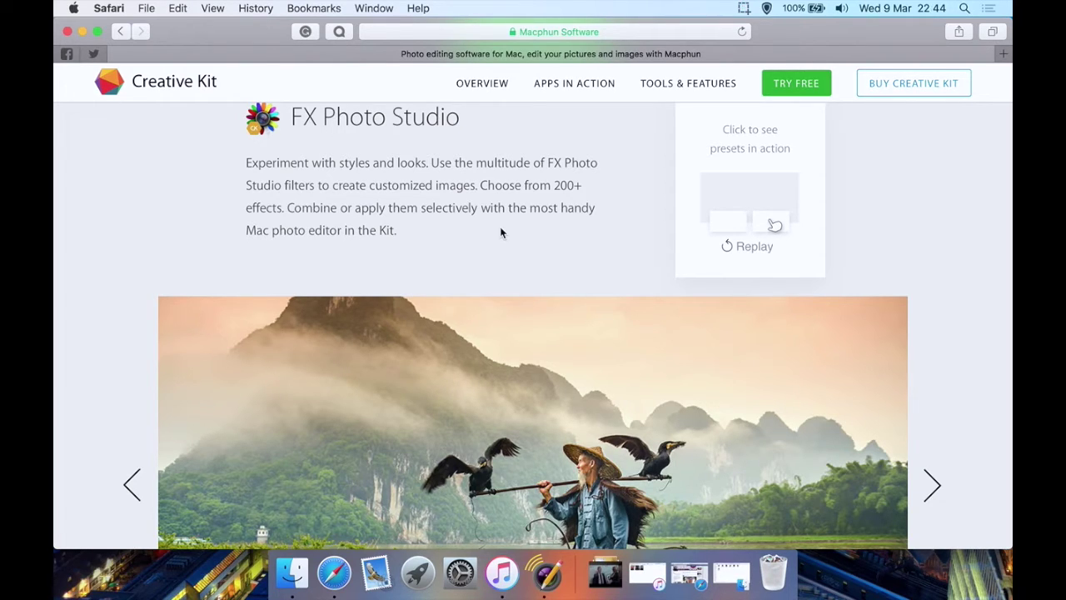
scroll(500, 233, "down", 10)
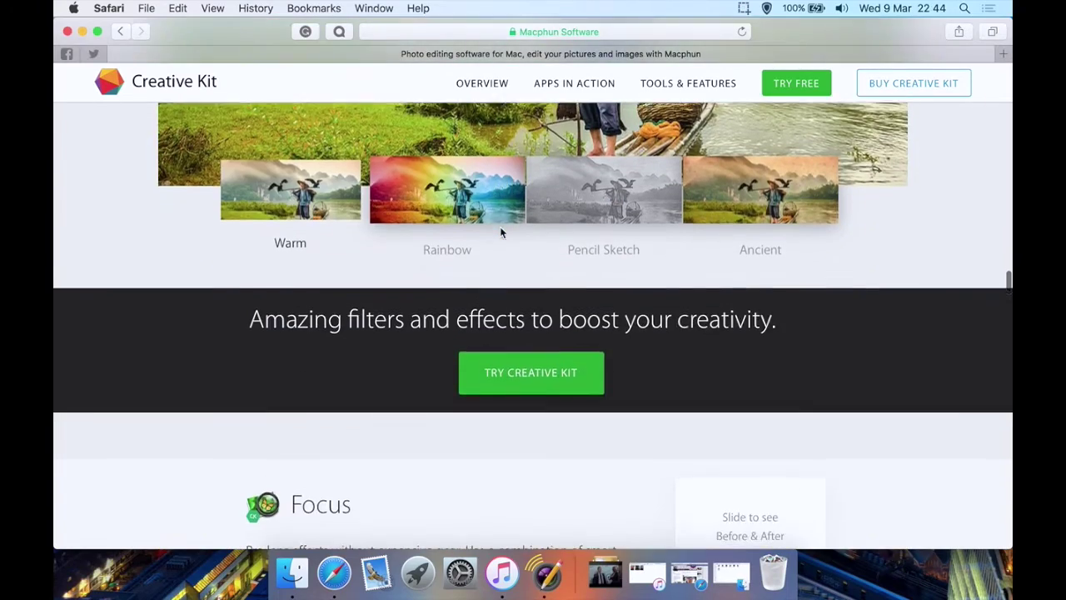
scroll(501, 233, "up", 1)
Read the Focus description and compare the lake church photo before and after the lens blur
scroll(500, 232, "down", 10)
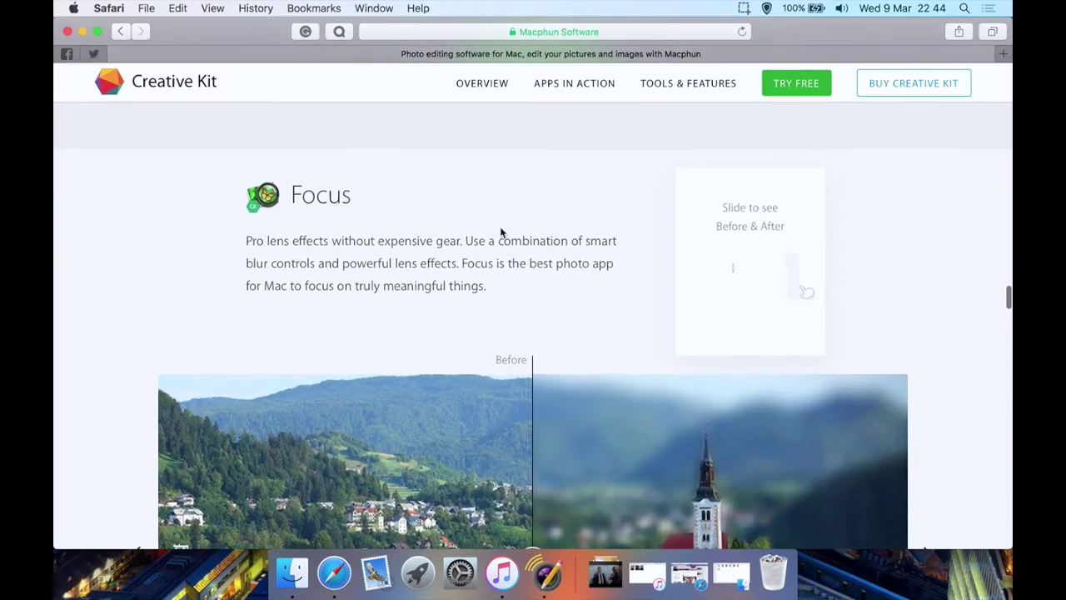
scroll(500, 232, "down", 2)
scroll(500, 227, "up", 4)
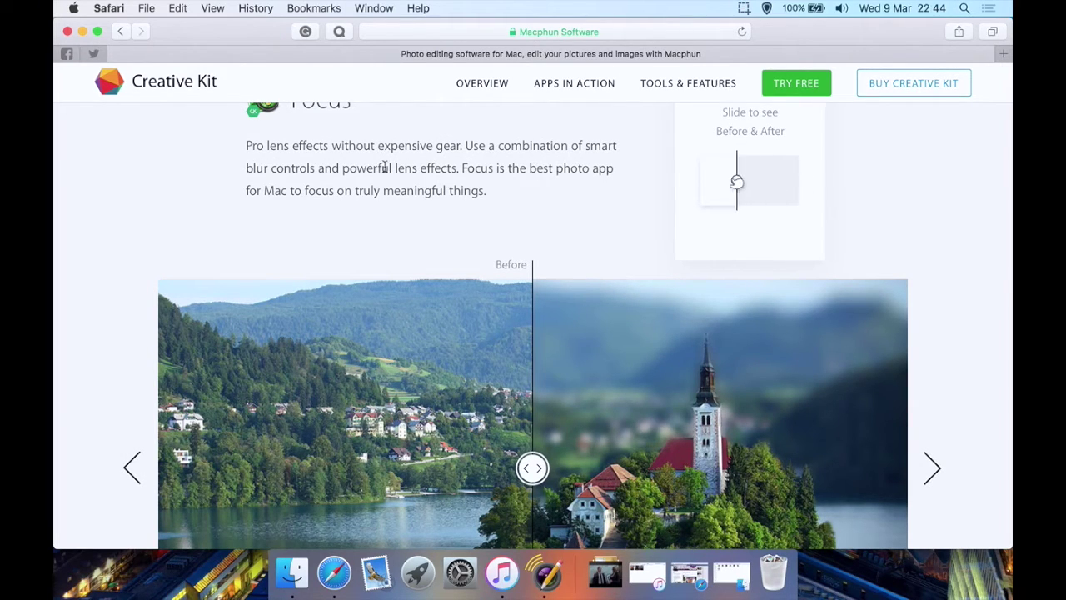
scroll(433, 179, "down", 4)
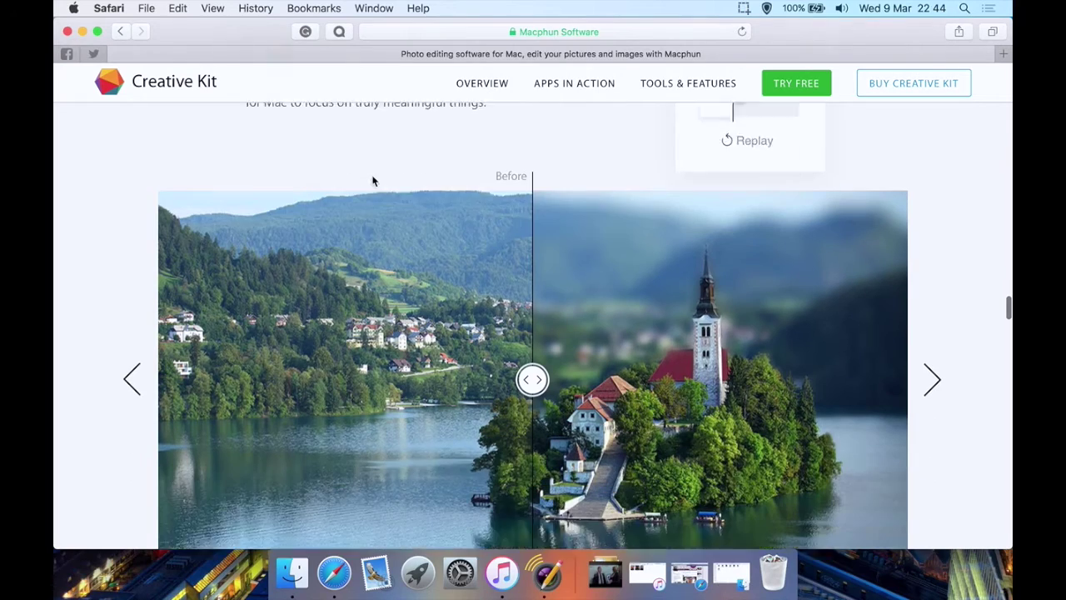
scroll(371, 174, "up", 1)
left_click(371, 177)
scroll(372, 180, "down", 2)
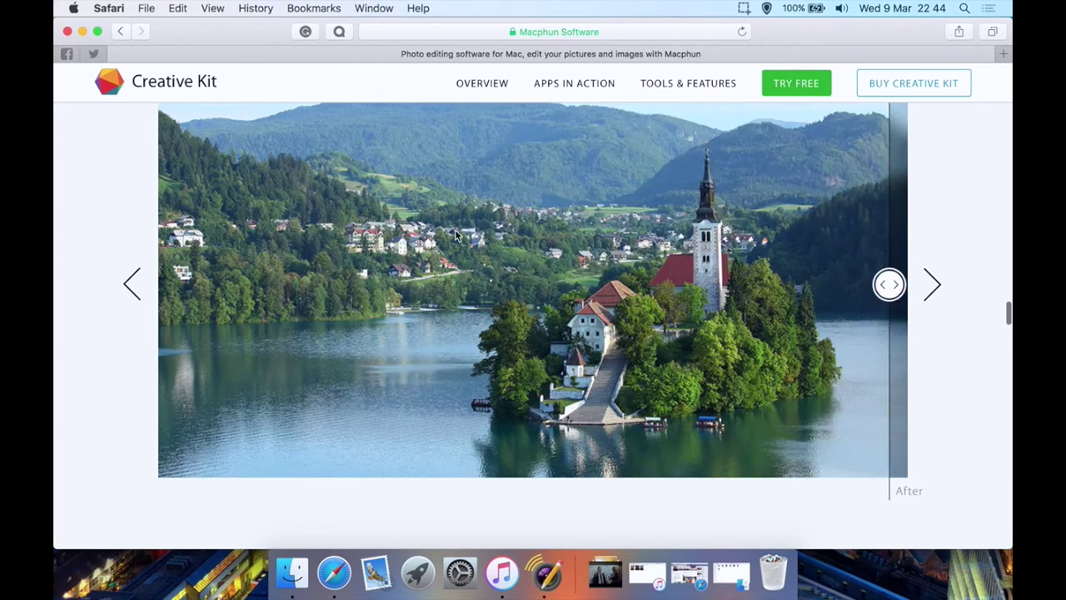
Look over the Noiseless denoise example and the Pro Photography Video Training offer
scroll(587, 229, "down", 15)
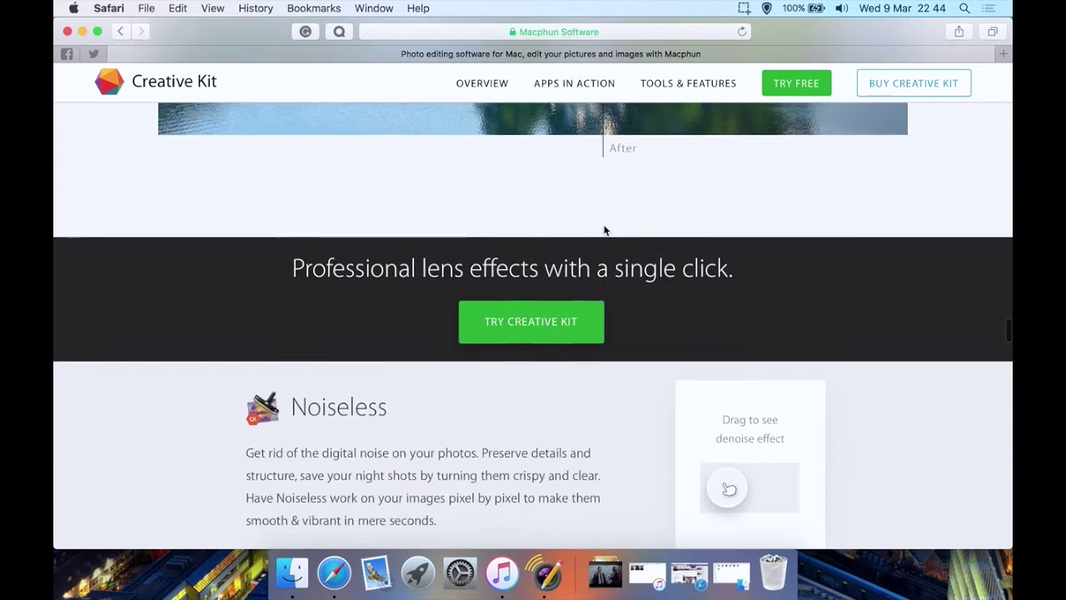
scroll(605, 230, "down", 6)
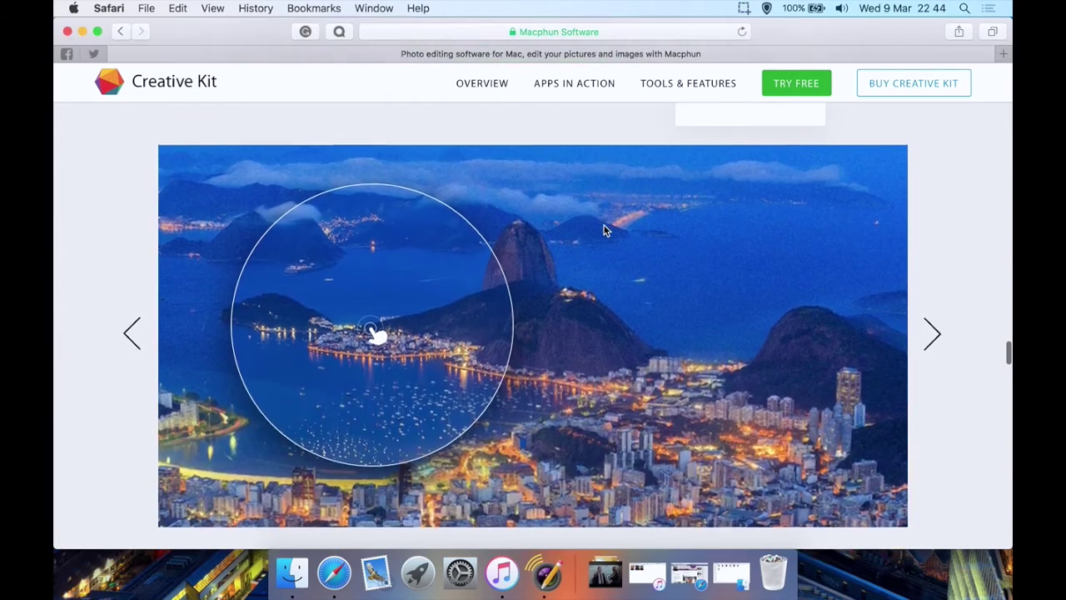
scroll(643, 333, "down", 12)
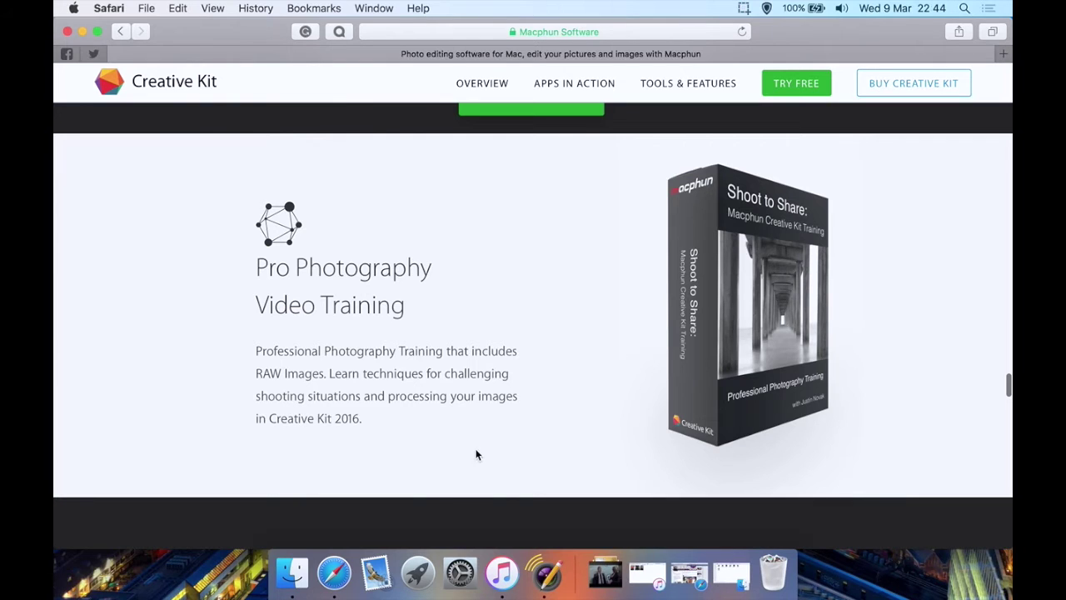
Expand the full list of photo editing tools and features and read through it
scroll(527, 379, "down", 10)
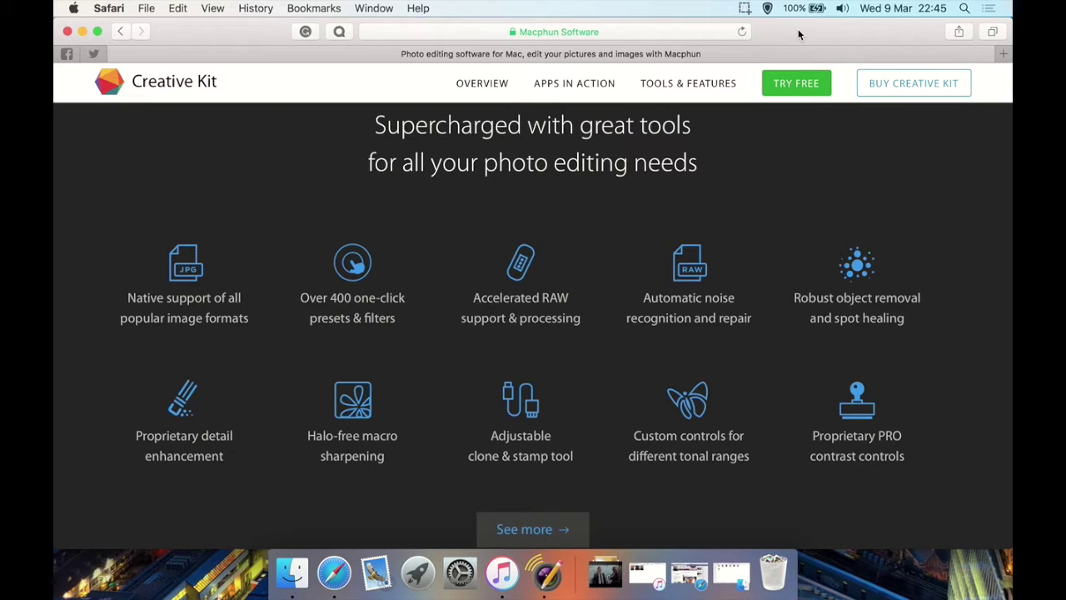
left_click(520, 525)
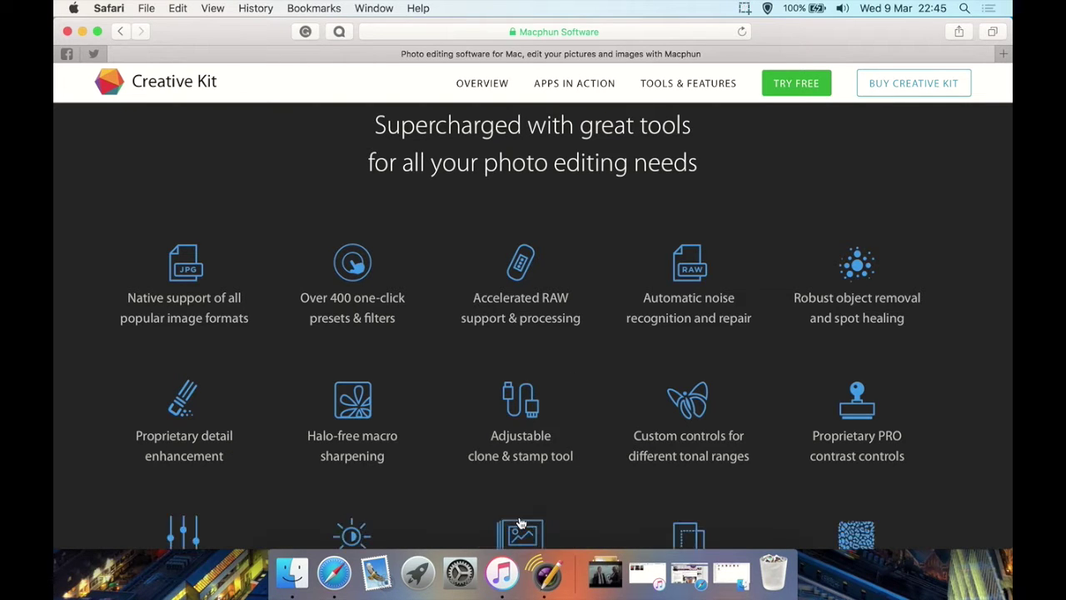
scroll(491, 499, "down", 5)
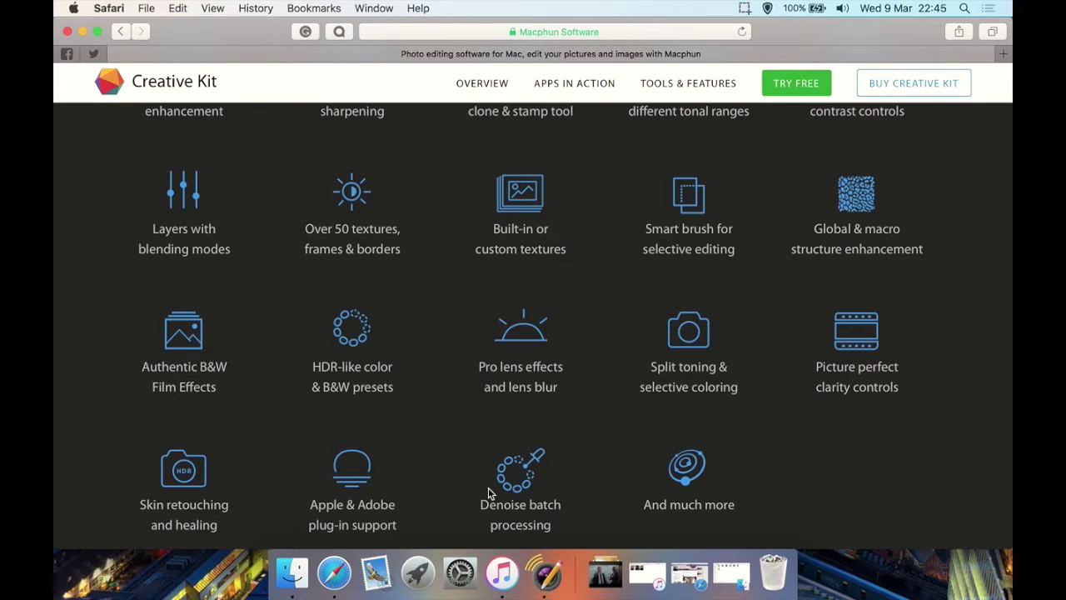
scroll(488, 493, "down", 4)
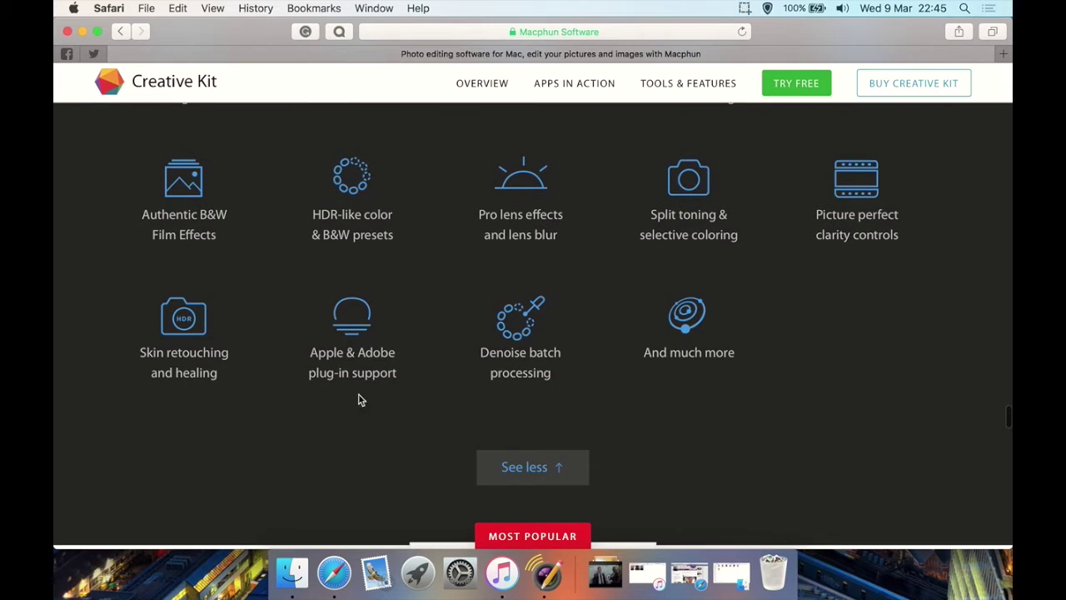
Compare the contents and prices of the three Creative Kit editions and check the Voila bonus offer
scroll(395, 489, "down", 8)
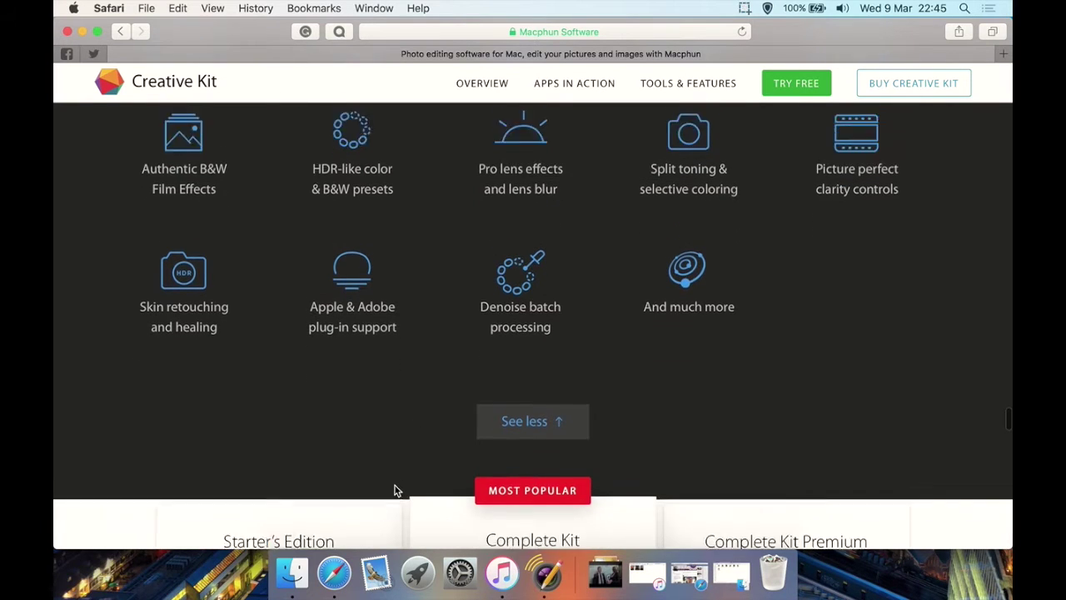
scroll(394, 484, "down", 4)
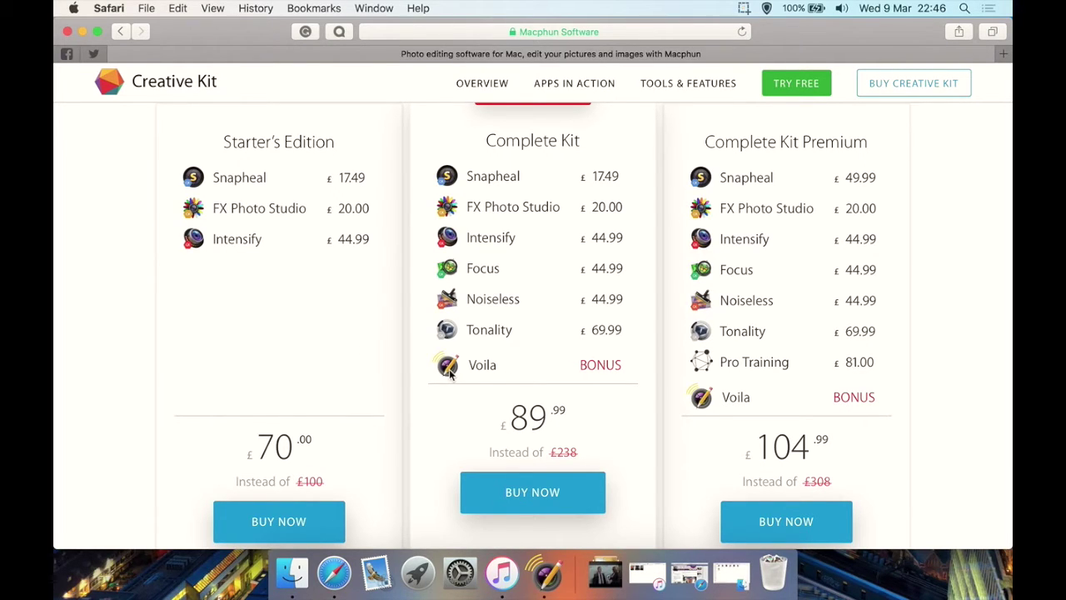
scroll(449, 370, "down", 5)
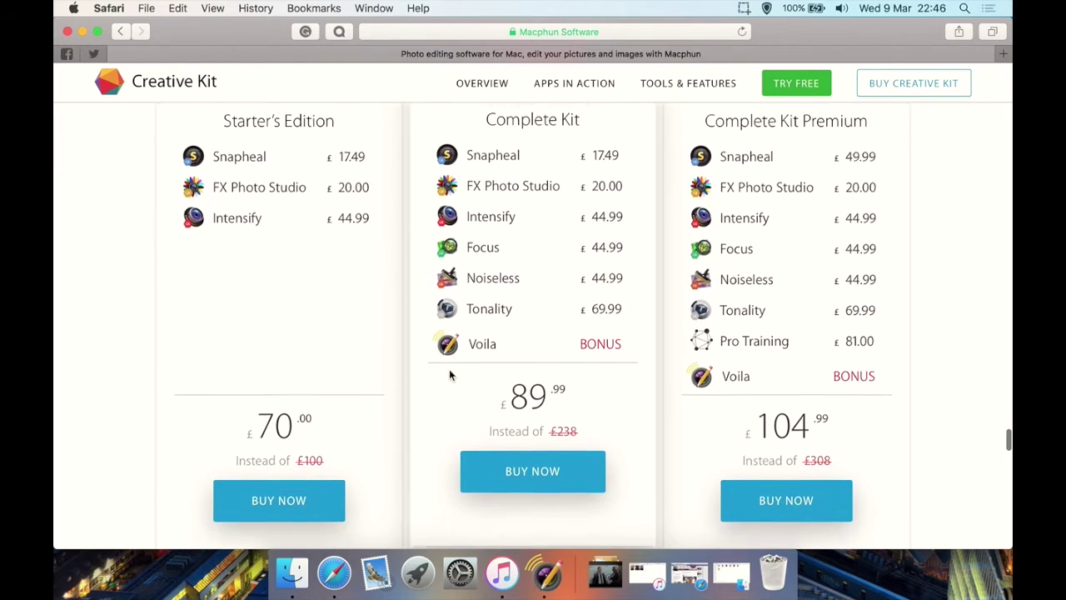
scroll(450, 374, "down", 5)
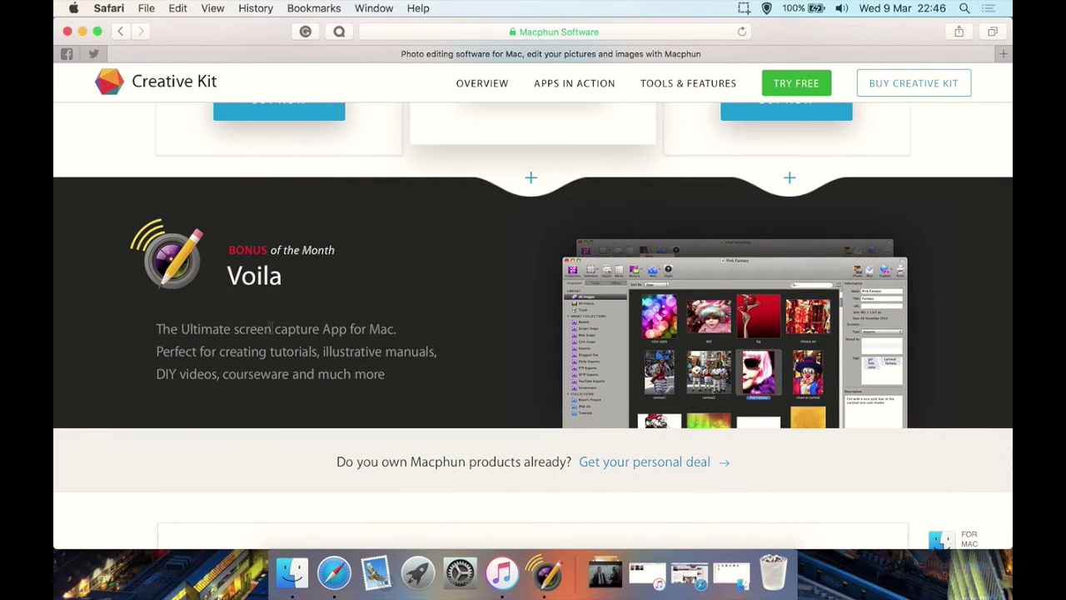
Review the three Creative Kit edition prices again, plus the Voila bonus, secure payment badges and media reviews
scroll(249, 322, "up", 8)
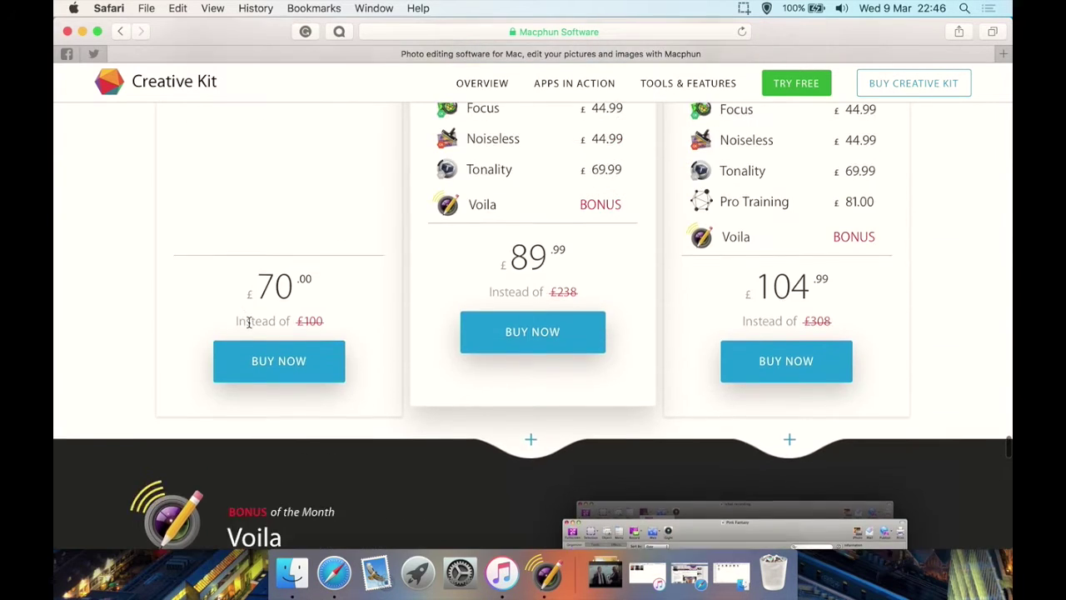
scroll(249, 322, "up", 2)
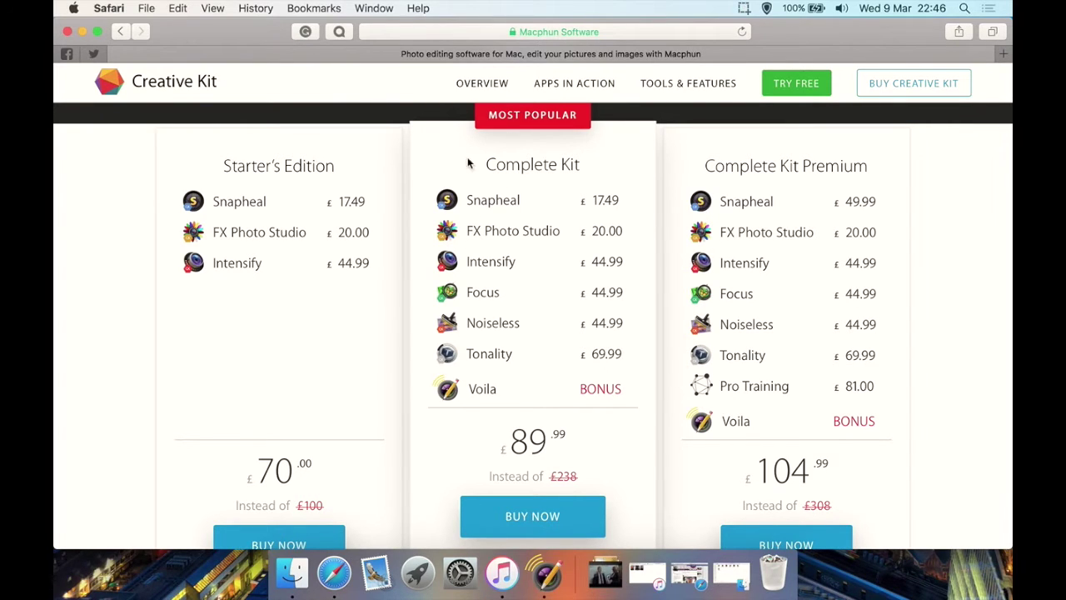
scroll(493, 350, "down", 1)
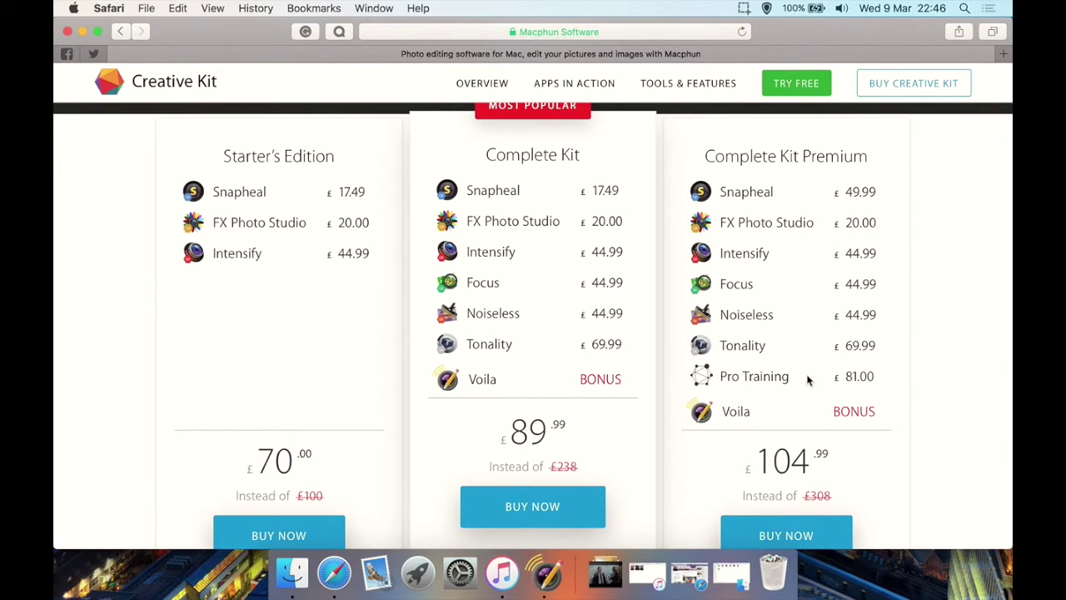
scroll(598, 346, "down", 10)
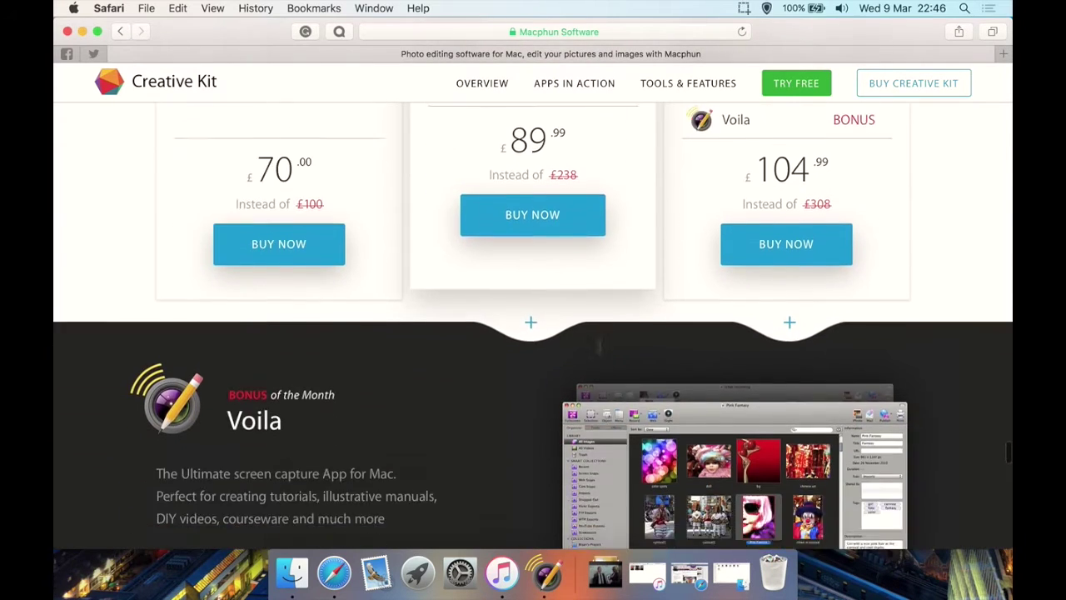
scroll(598, 347, "down", 10)
scroll(598, 346, "up", 3)
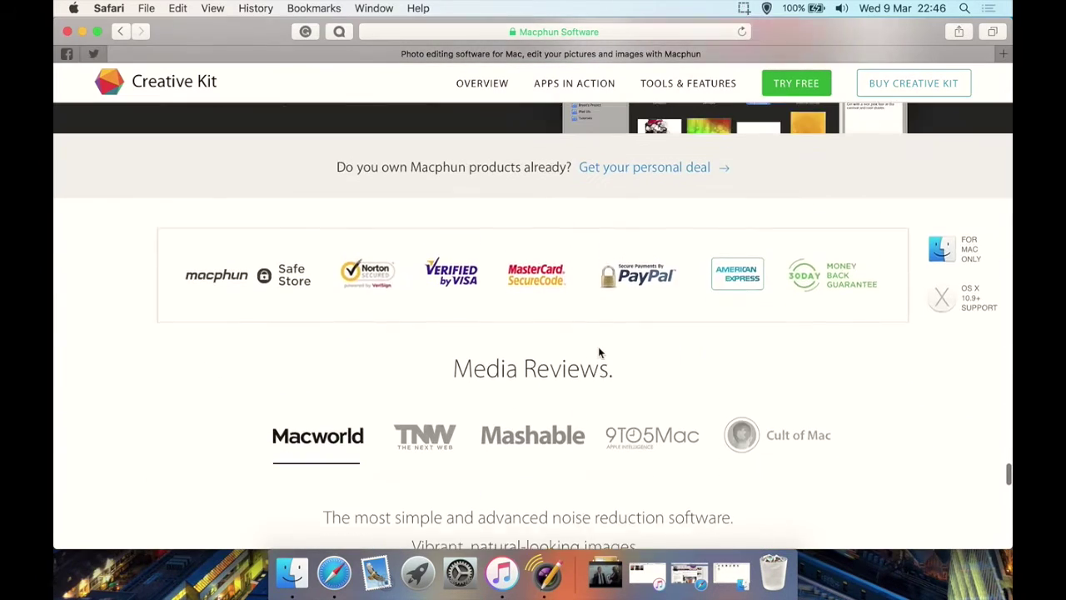
Switch to Finder, launch Focus CK from the Creative Kit 2016 folder and load _DSC1623.ARW from Richmond Park
left_click(310, 571)
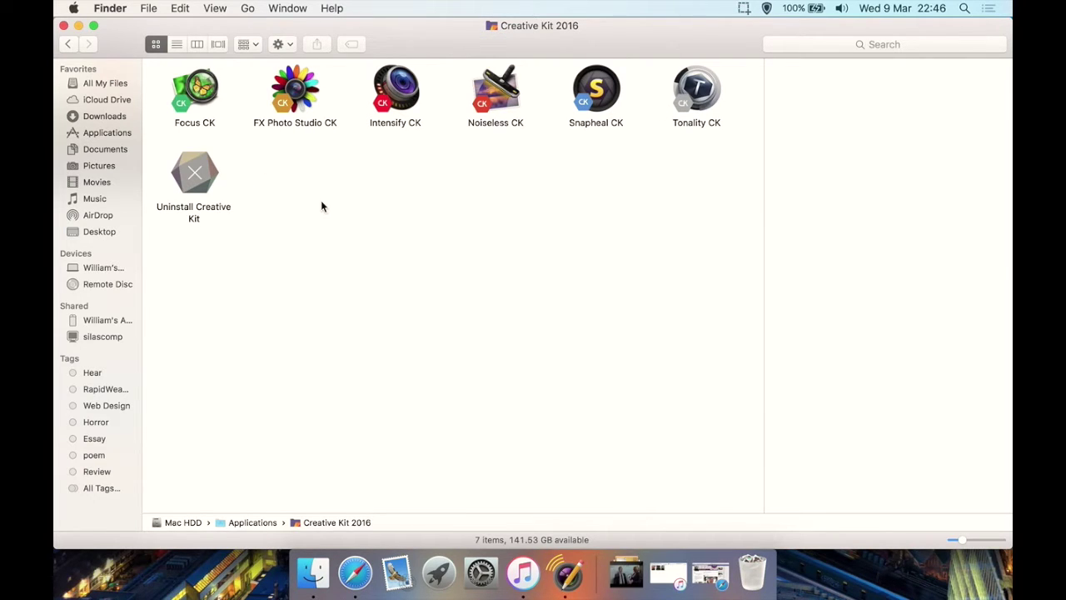
double_click(191, 94)
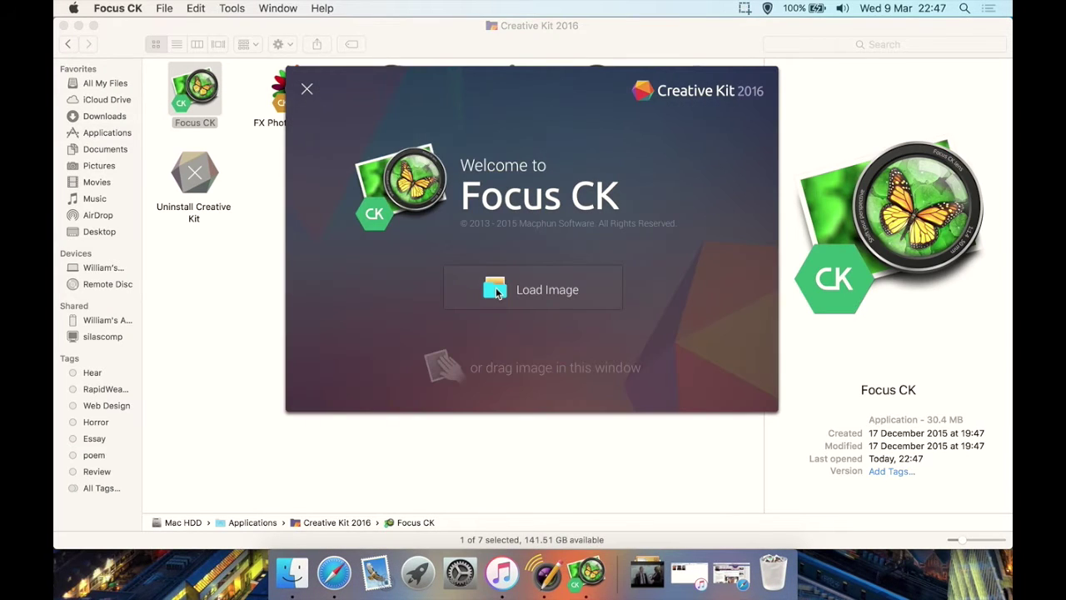
left_click(526, 296)
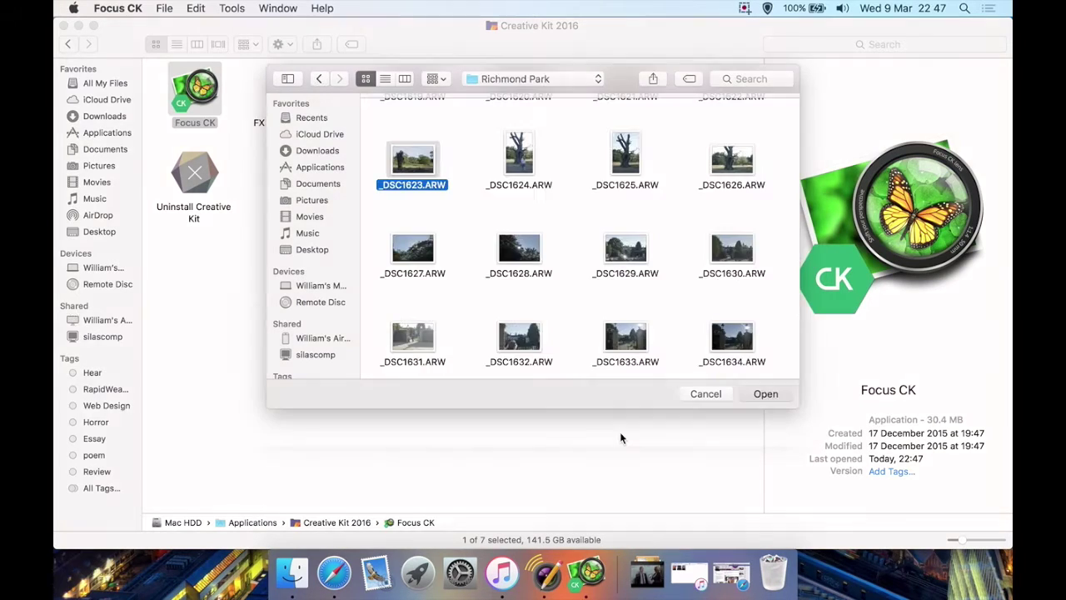
key("Return")
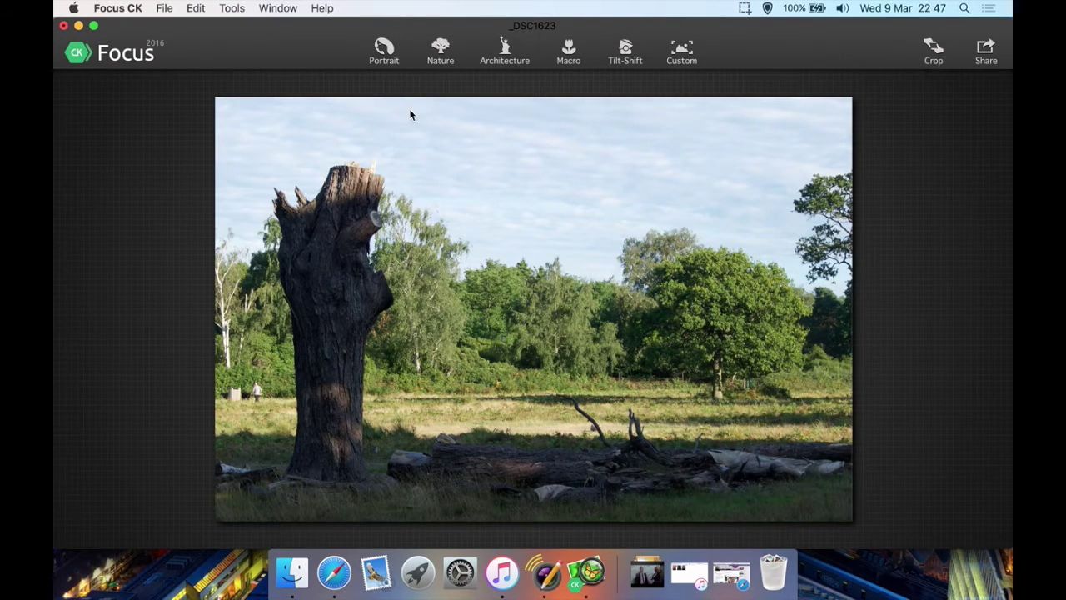
Try the Portrait preset on the photo, comparing it with the original, and undo it
left_click(382, 59)
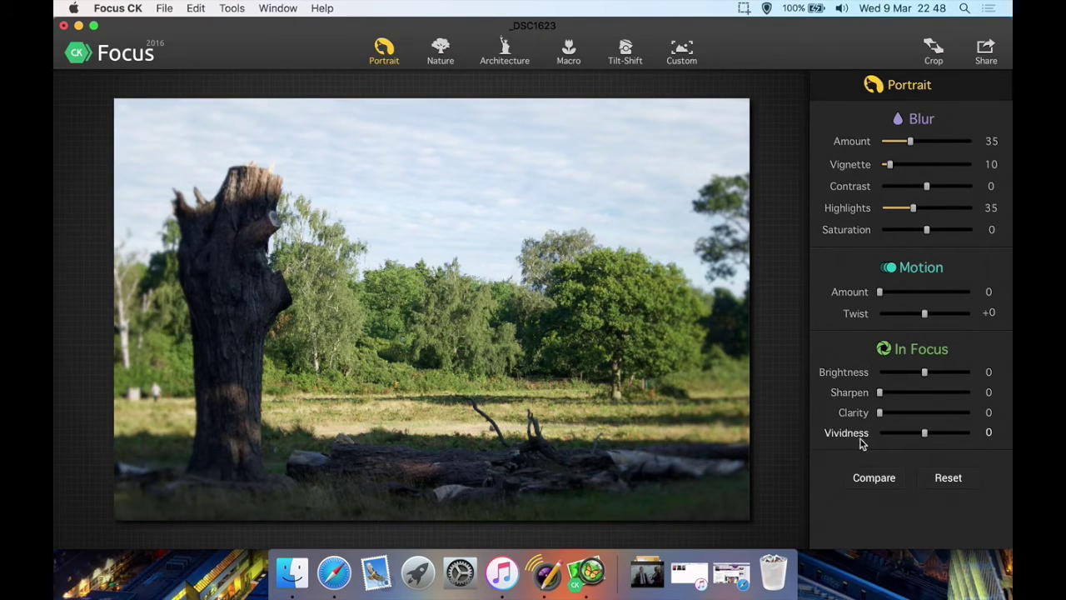
left_click(896, 481)
left_click(874, 477)
left_click(874, 477)
left_click(874, 477)
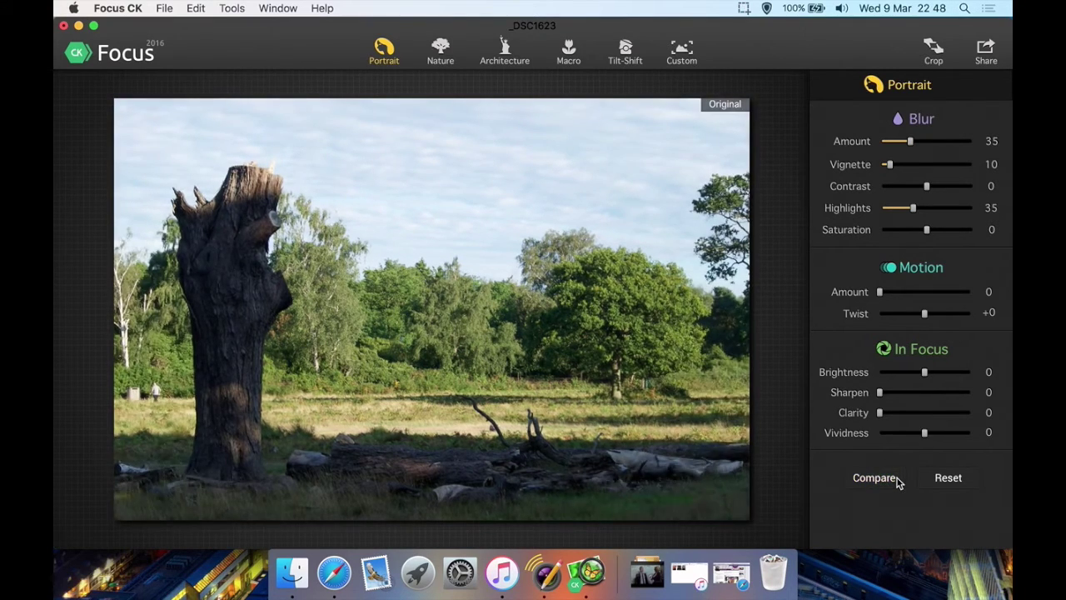
left_click(896, 478)
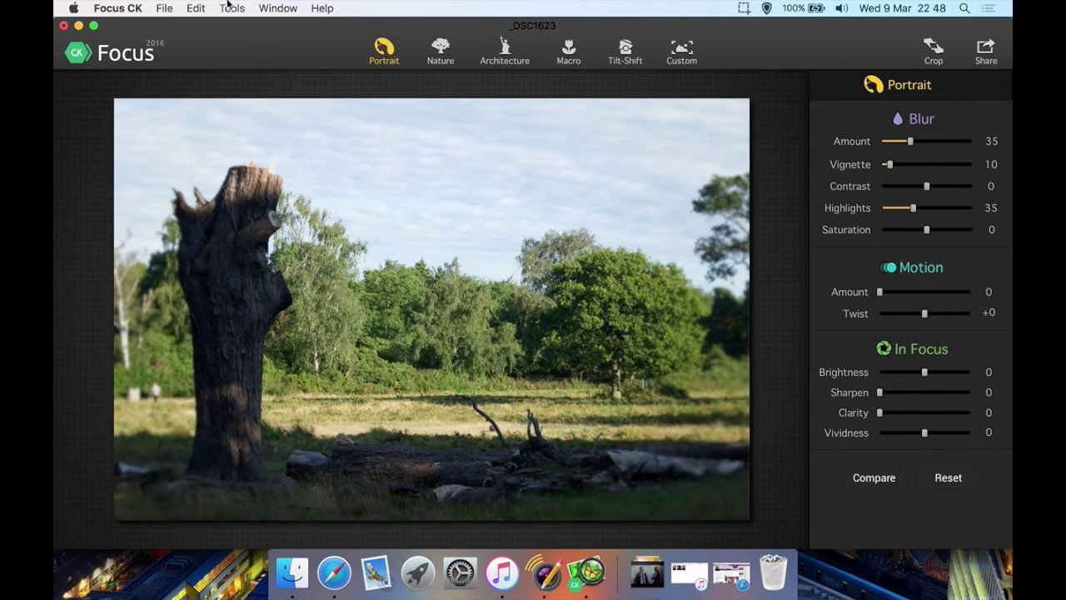
left_click(195, 9)
left_click(204, 26)
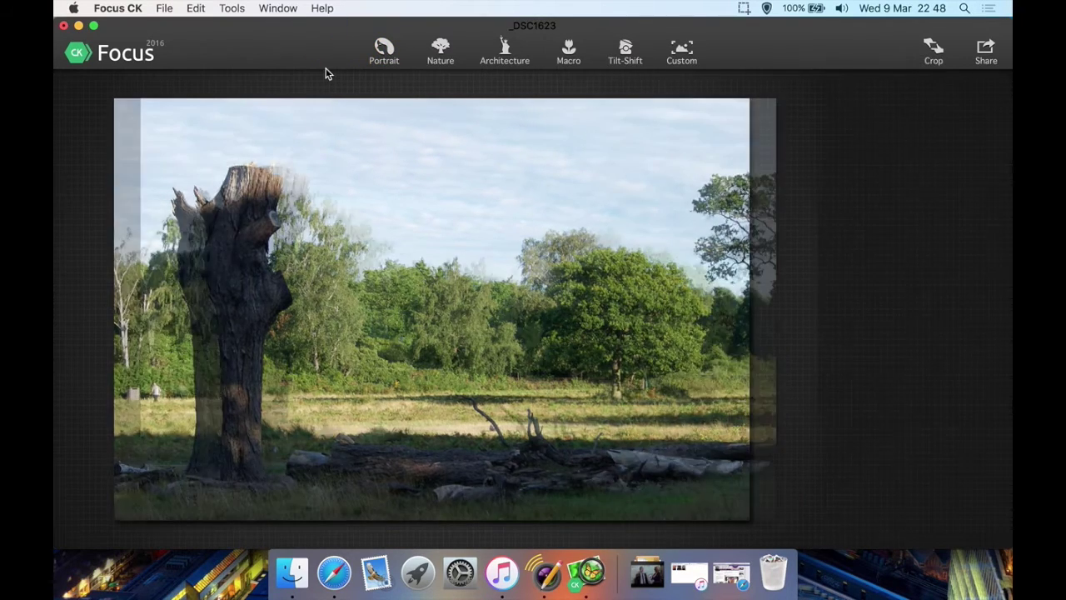
Apply the Nature preset and reposition, tilt and widen its focus band across the tree trunk and tree line
left_click(441, 51)
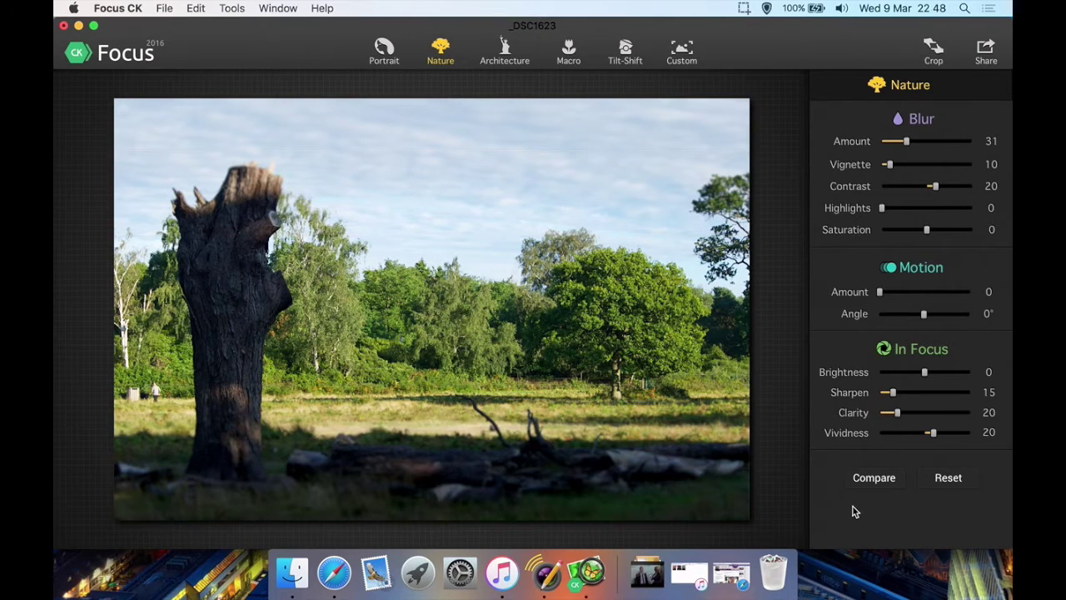
mouse_move(431, 236)
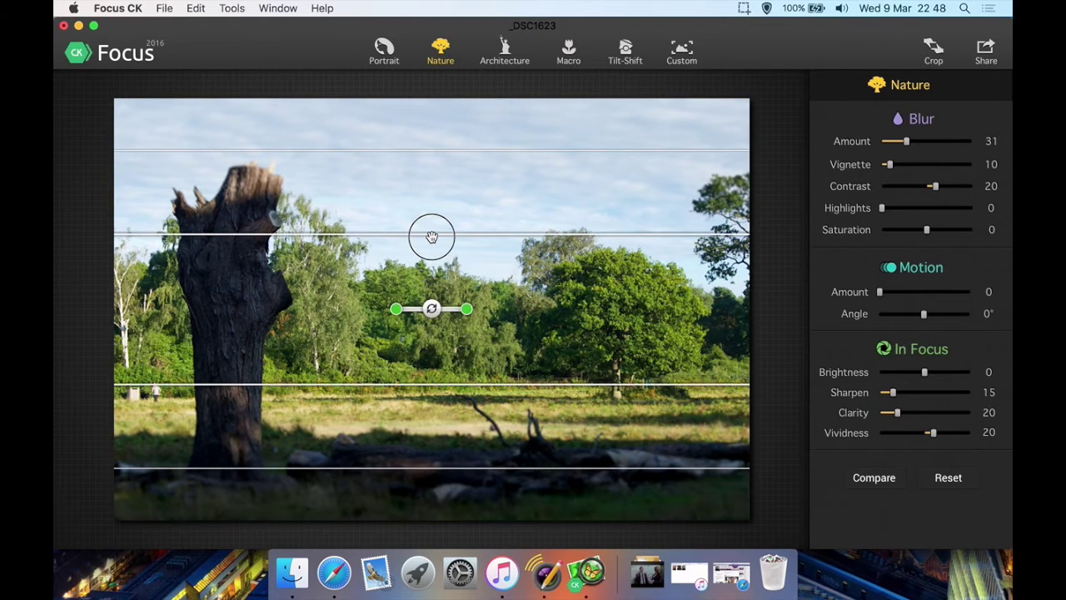
mouse_move(431, 235)
left_mouse_down()
mouse_move(431, 219)
mouse_move(432, 315)
mouse_move(433, 172)
mouse_move(425, 248)
left_mouse_up()
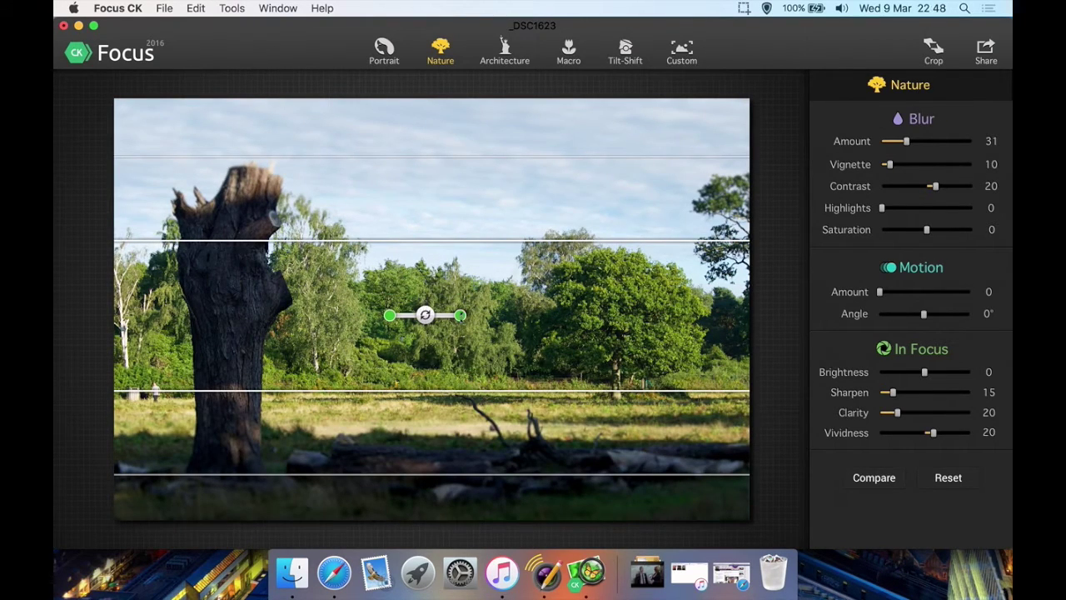
left_click_drag(460, 315, 357, 324)
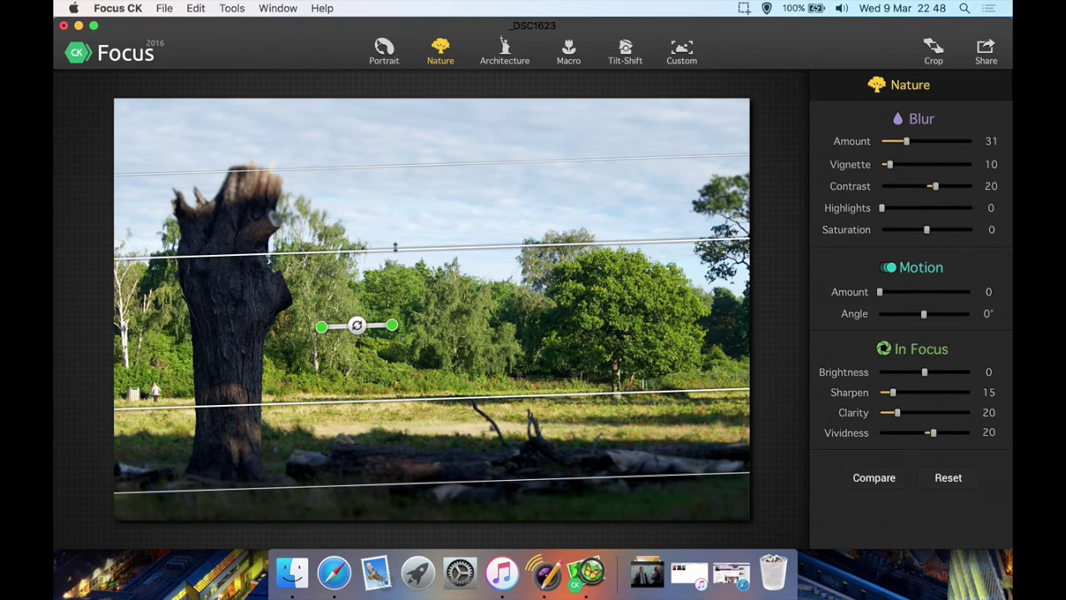
left_click_drag(394, 246, 400, 219)
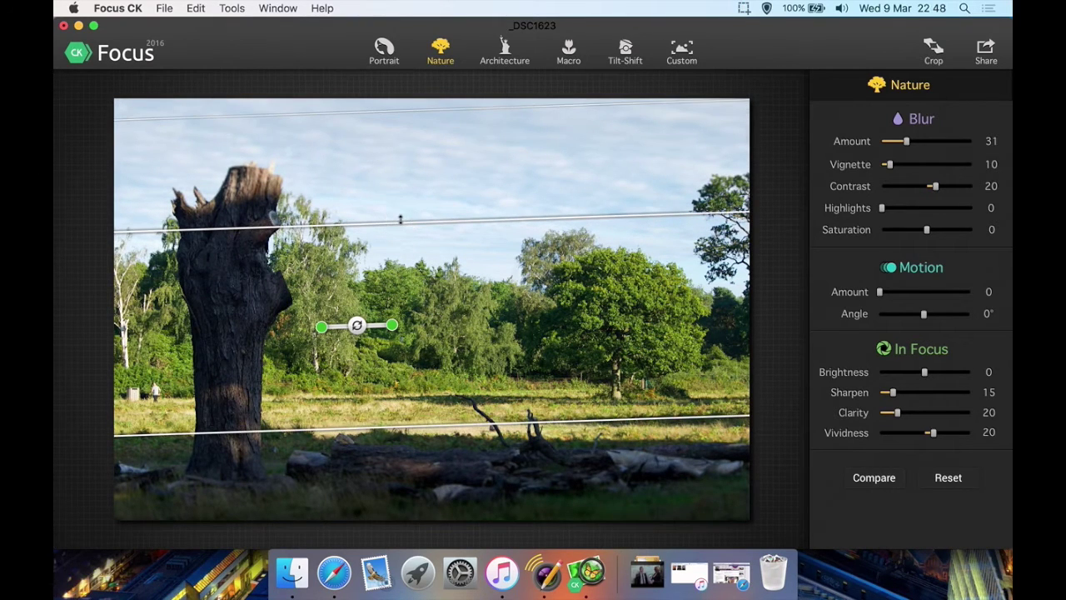
left_click(75, 208)
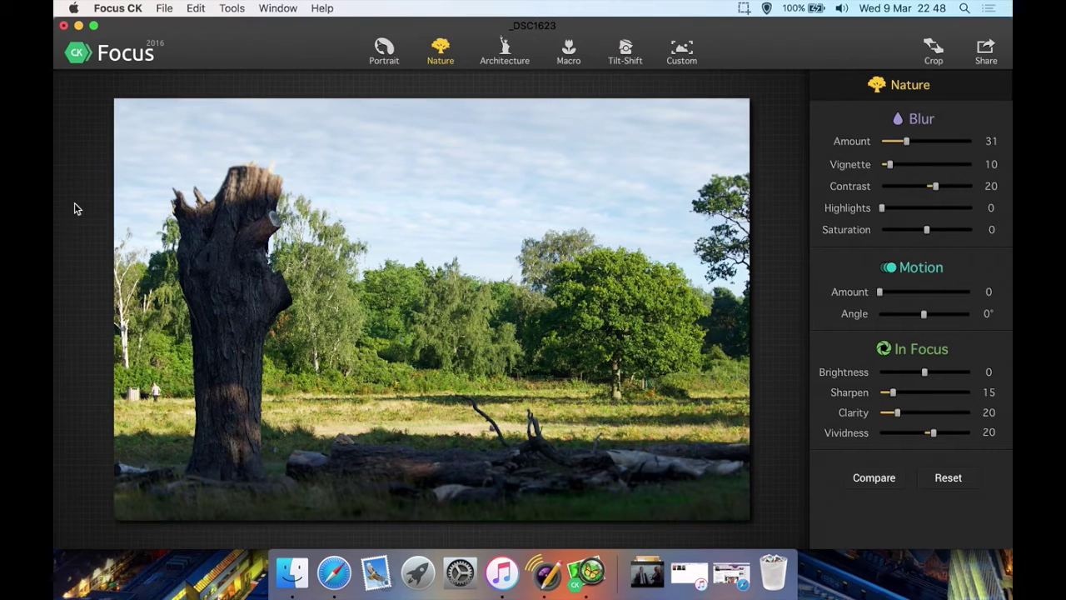
Compare the Nature preset result with the original photo several times
left_click(872, 478)
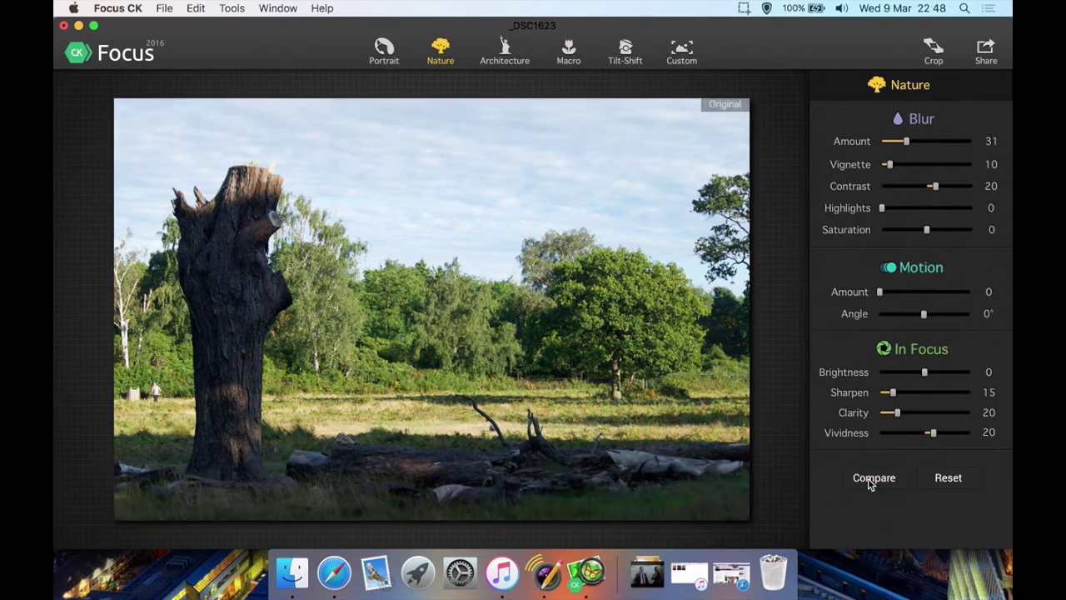
left_click(872, 478)
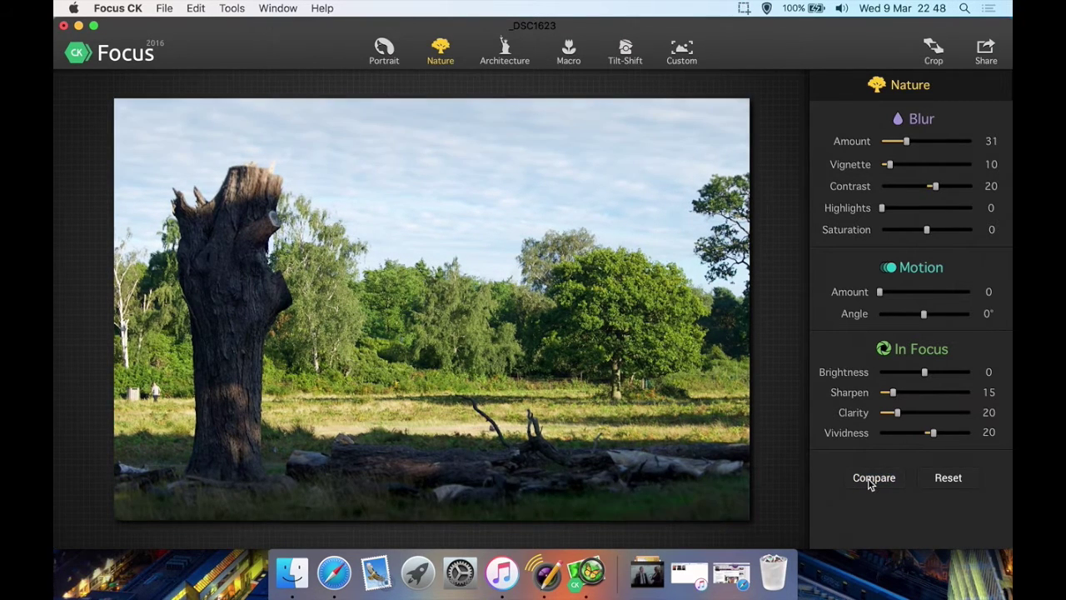
left_click(871, 480)
left_click(871, 479)
left_click(871, 479)
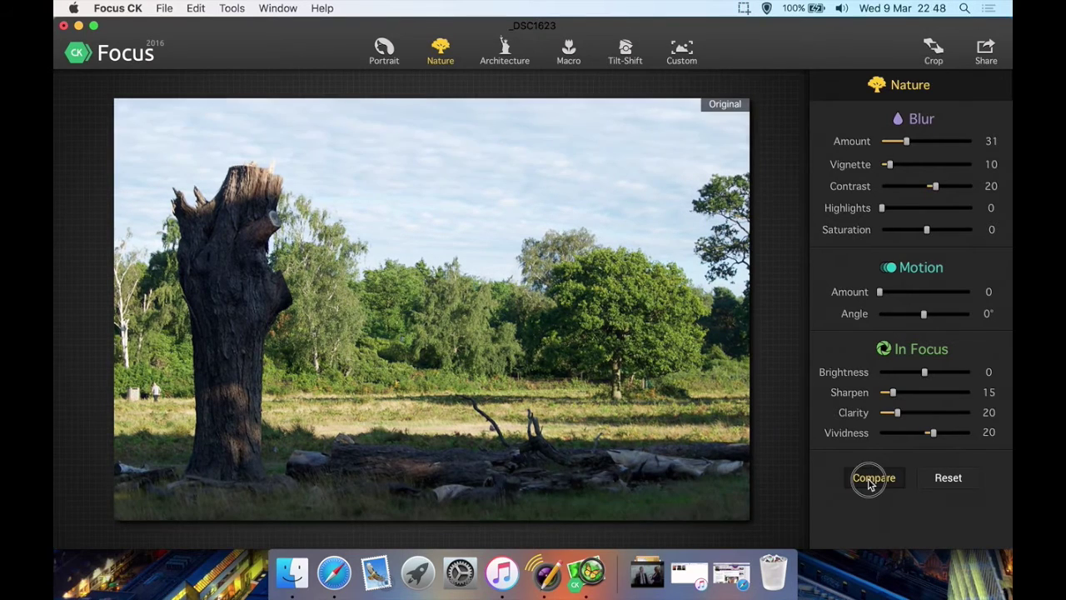
Undo the focus band adjustments one by one and the Nature preset itself
left_click(233, 7)
left_click(195, 7)
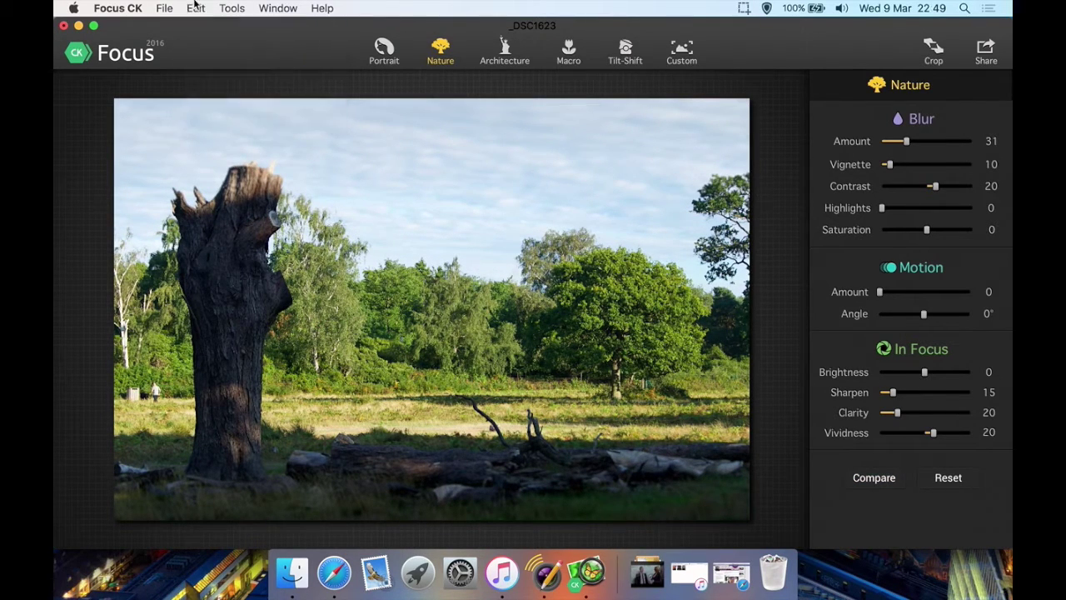
left_click(194, 7)
left_click(195, 7)
left_click(195, 7)
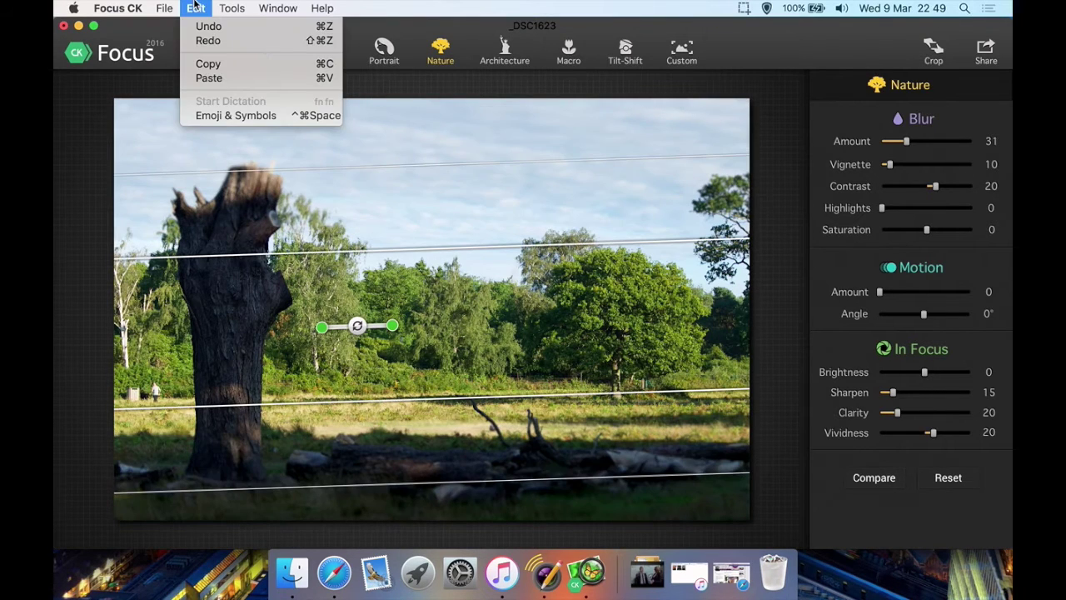
left_click(208, 26)
left_click(195, 6)
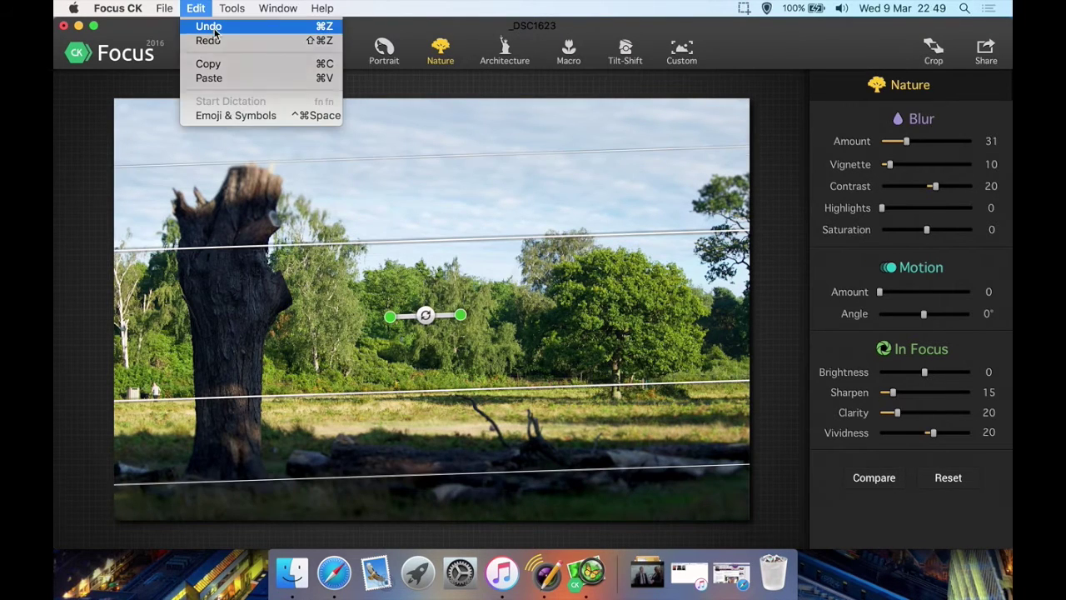
left_click(209, 26)
left_click(195, 7)
left_click(208, 27)
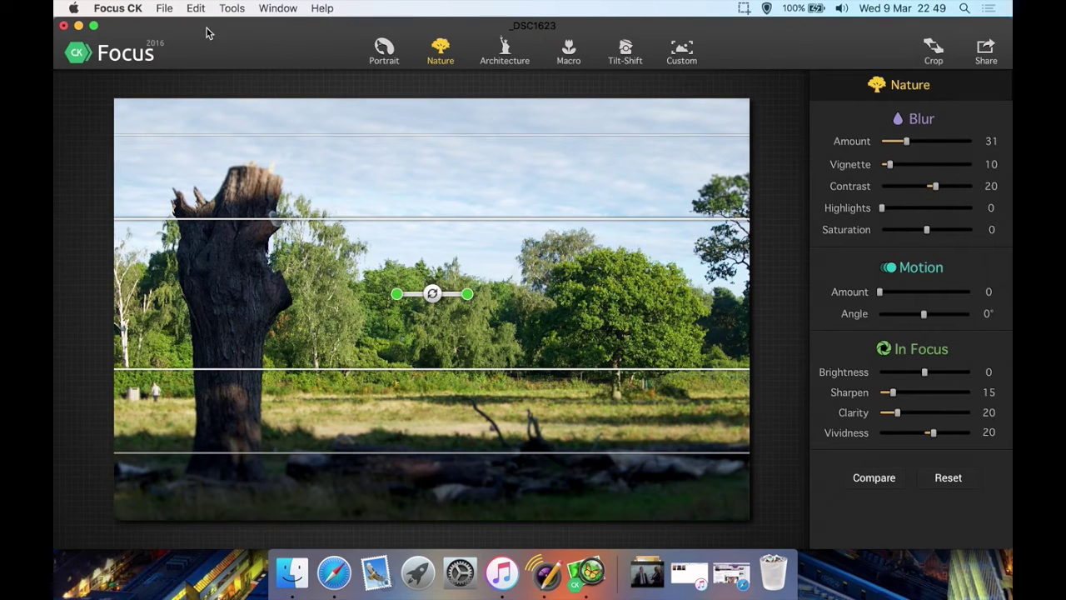
left_click(195, 8)
left_click(208, 27)
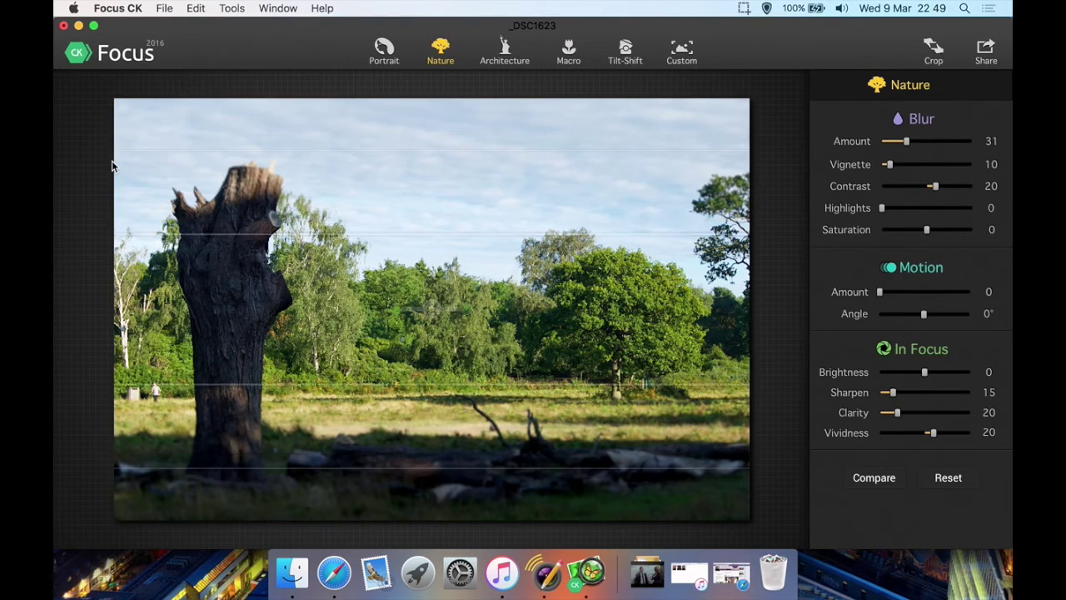
left_click(188, 8)
left_click(202, 28)
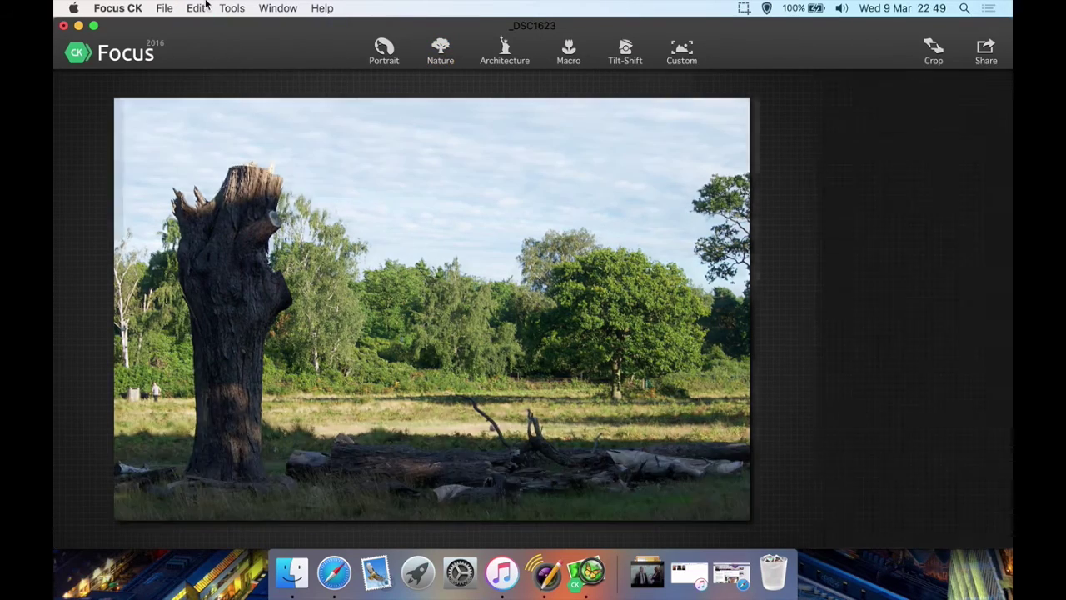
left_click(206, 8)
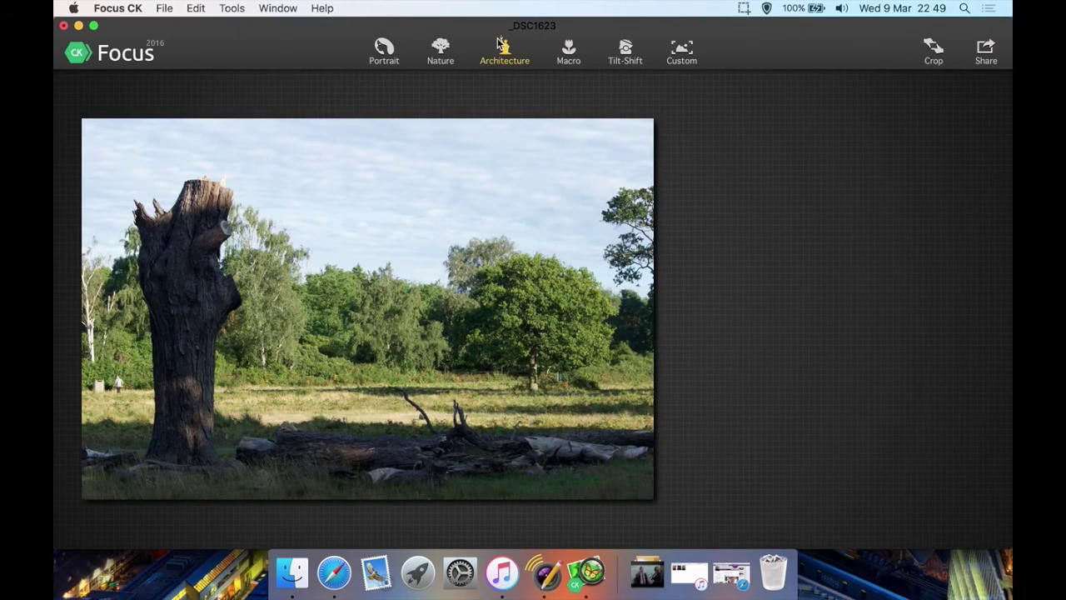
Try the Architecture preset, and switch to Macro with its focus circle centred on the dead tree trunk
left_click(499, 46)
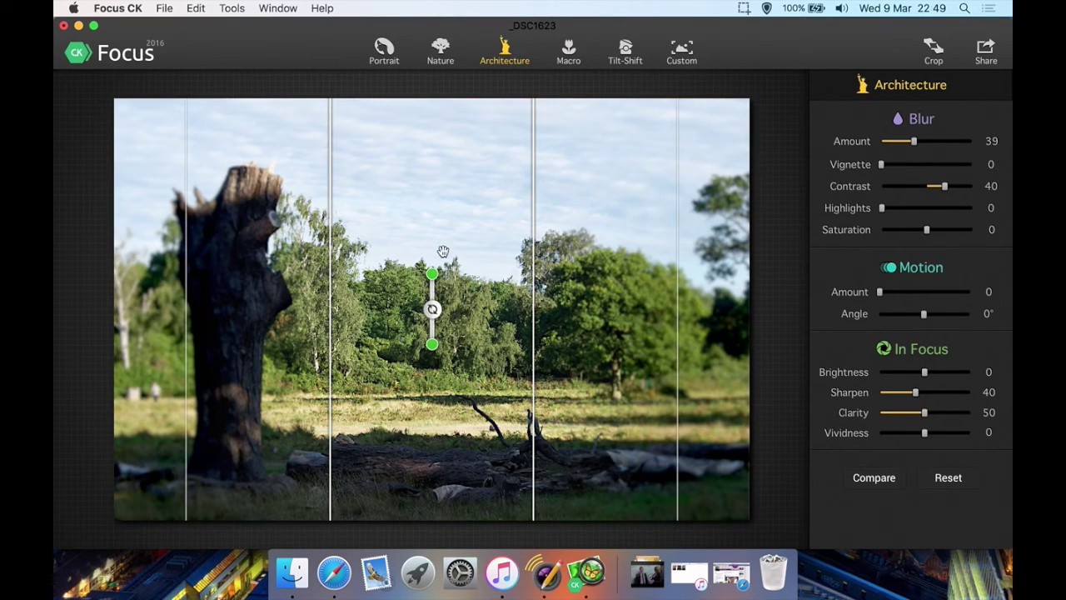
left_click(570, 52)
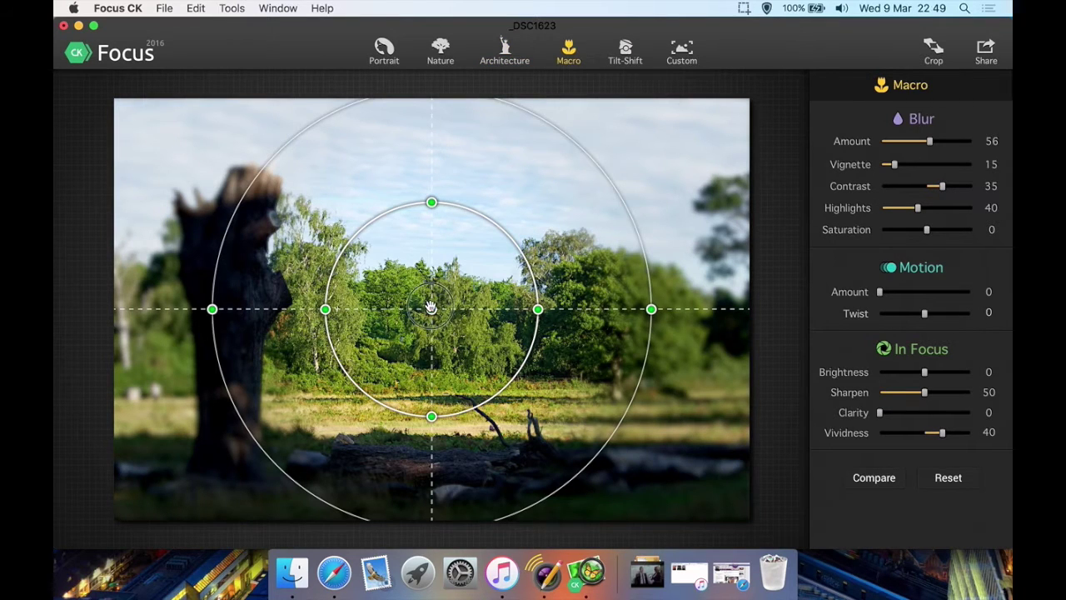
left_click_drag(431, 307, 234, 273)
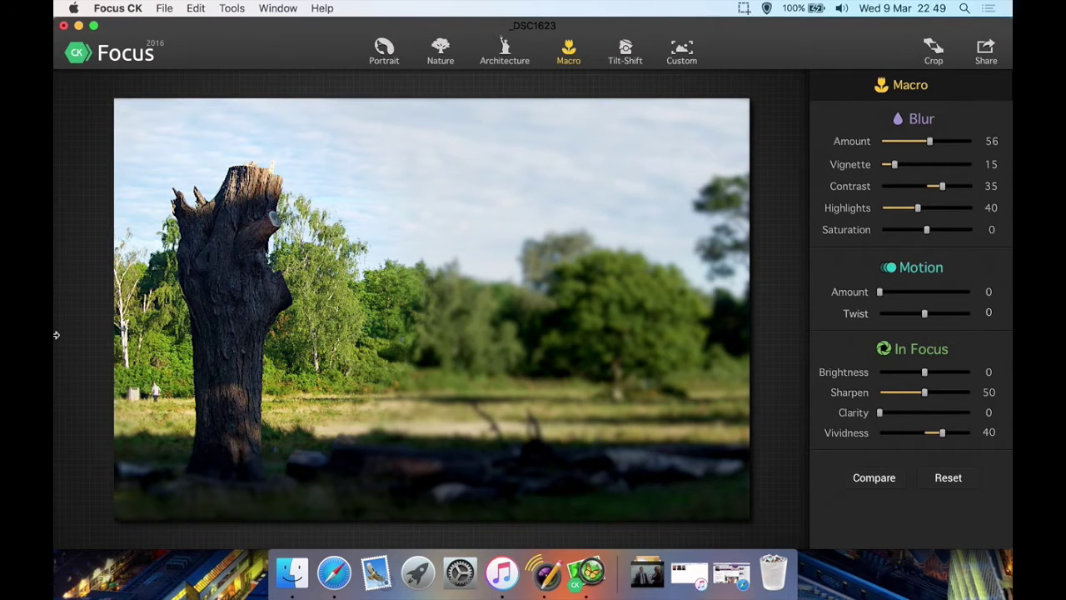
Compare the Macro result with the original and narrow the focus area to a slim ellipse around the trunk
left_click(864, 482)
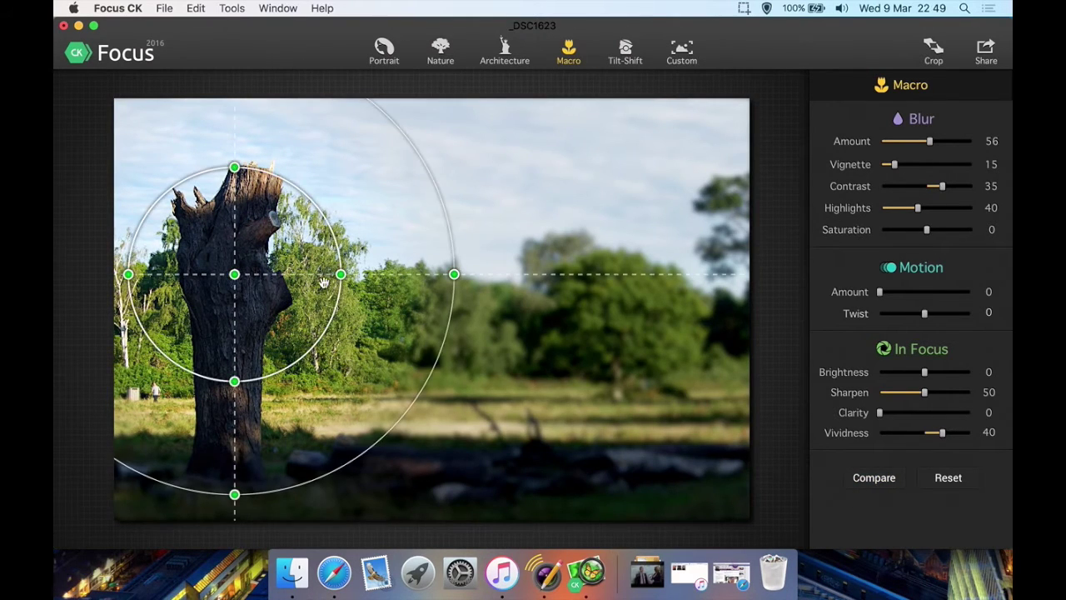
left_click_drag(341, 273, 297, 281)
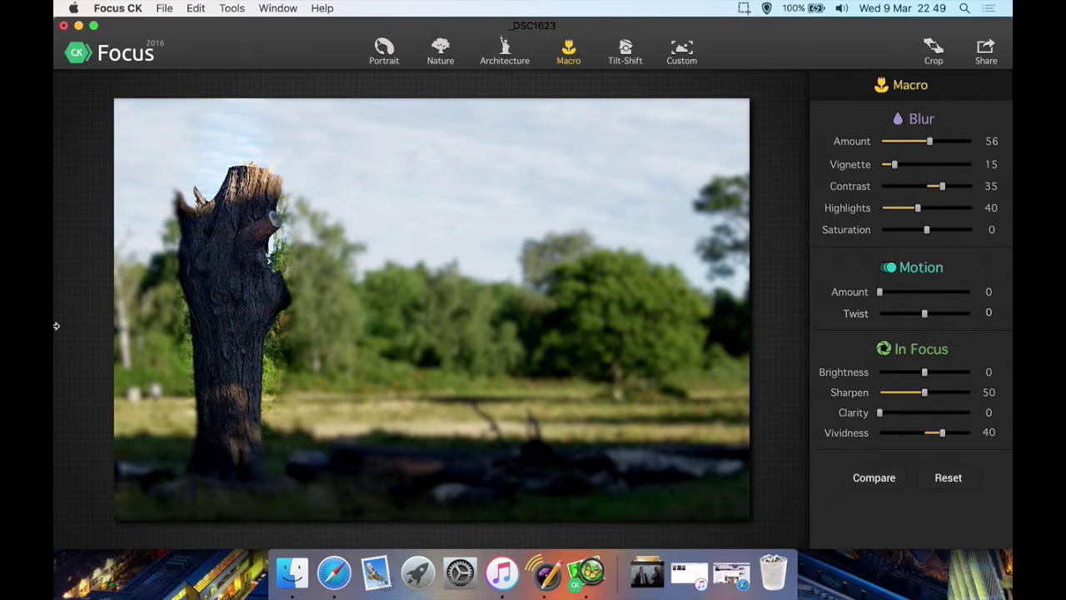
mouse_move(246, 342)
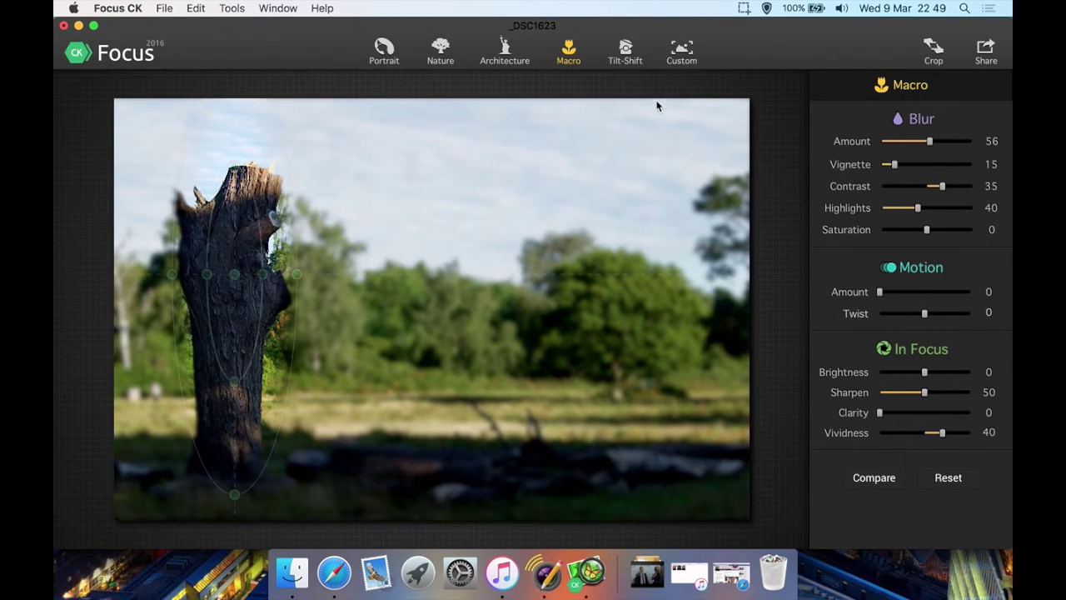
Try the Tilt-Shift preset and shift its diagonal focus band towards the dead tree trunk
left_click(625, 59)
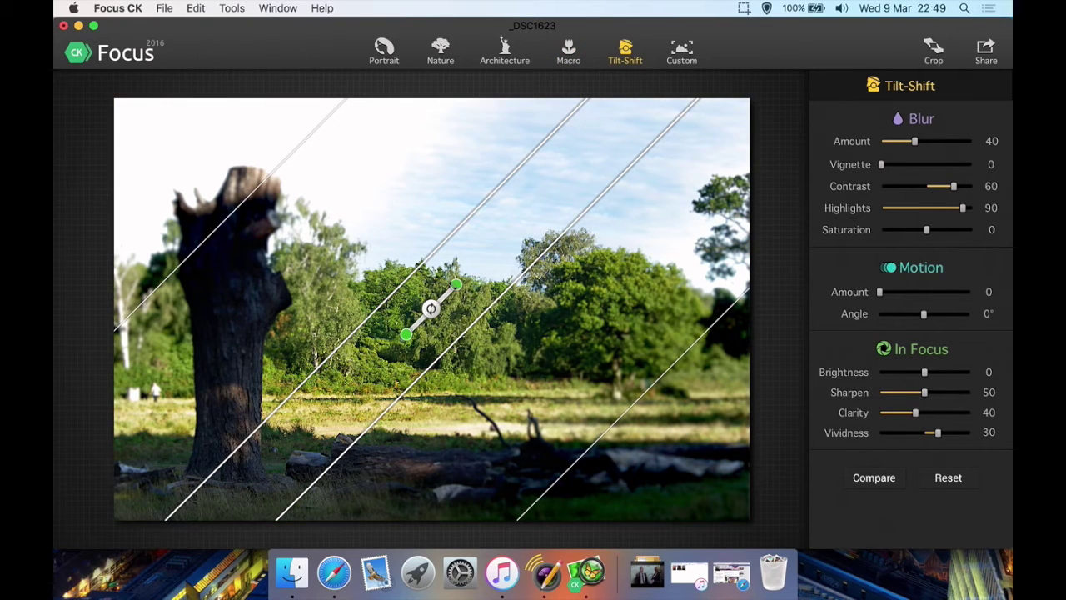
left_click_drag(438, 291, 430, 339)
left_click_drag(479, 374, 287, 328)
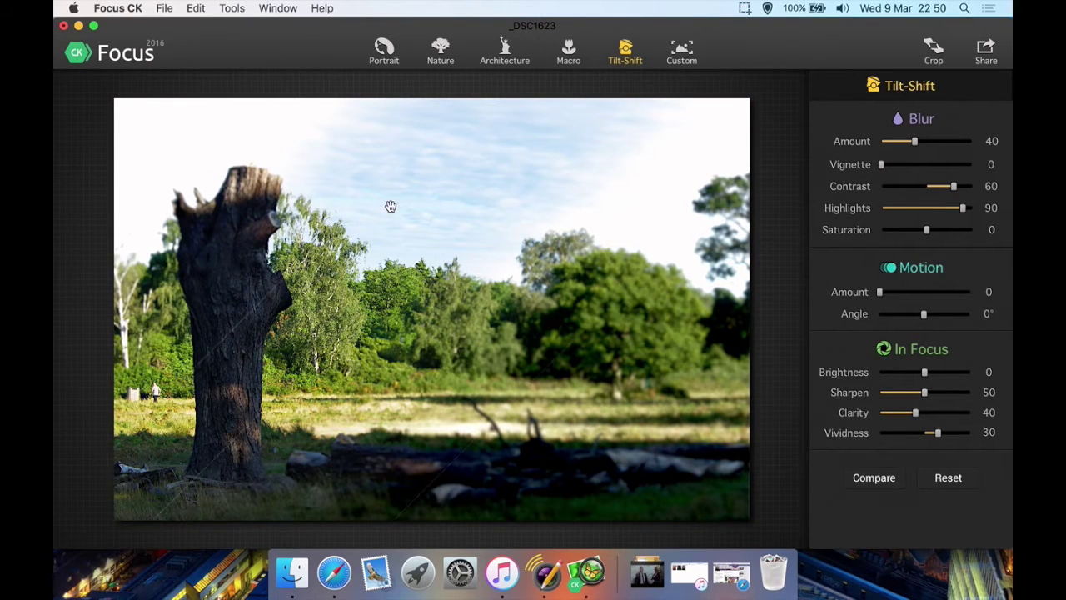
Switch to Custom focus and paint the in-focus mask over the whole dead tree trunk with the 100 diameter brush
left_click(685, 57)
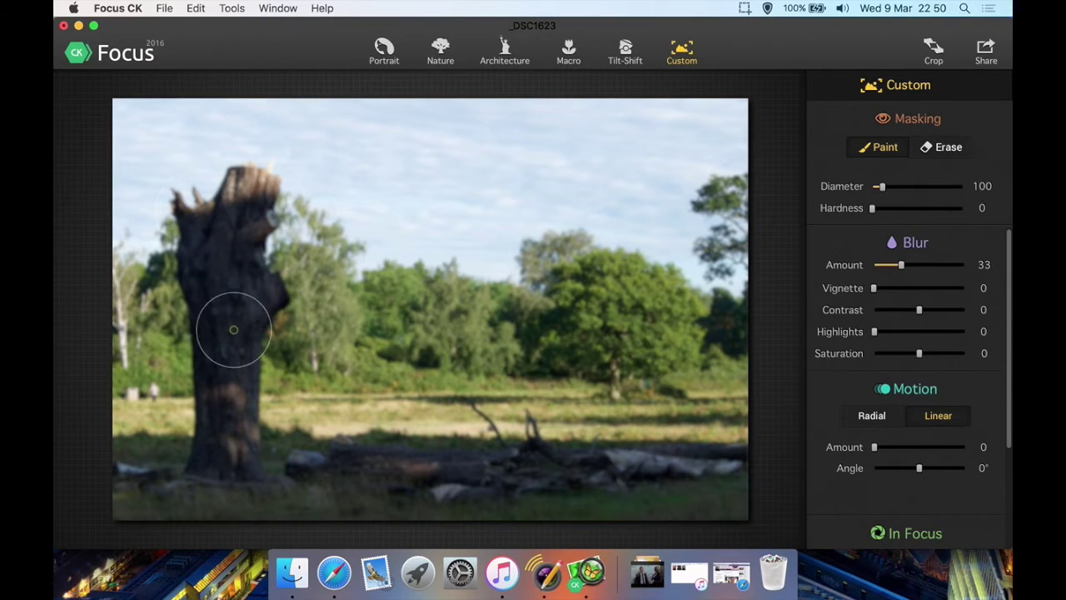
mouse_move(226, 435)
left_mouse_down()
mouse_move(221, 450)
mouse_move(215, 295)
mouse_move(257, 292)
mouse_move(247, 299)
mouse_move(243, 452)
mouse_move(222, 453)
mouse_move(208, 440)
mouse_move(214, 238)
mouse_move(191, 223)
mouse_move(194, 232)
mouse_move(214, 208)
mouse_move(238, 202)
mouse_move(250, 178)
mouse_move(239, 281)
left_mouse_up()
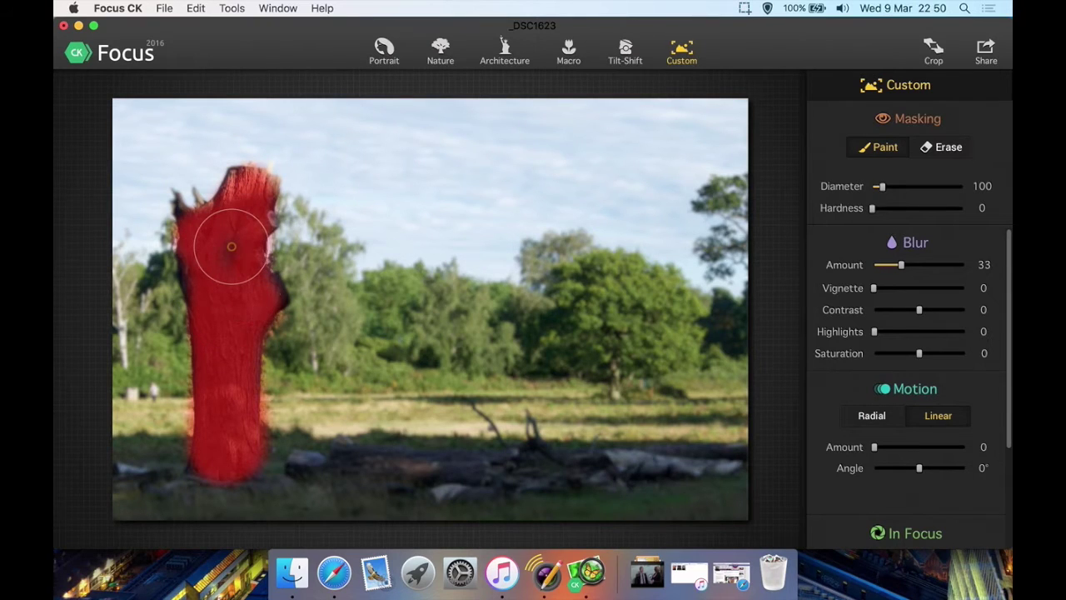
left_click(230, 244)
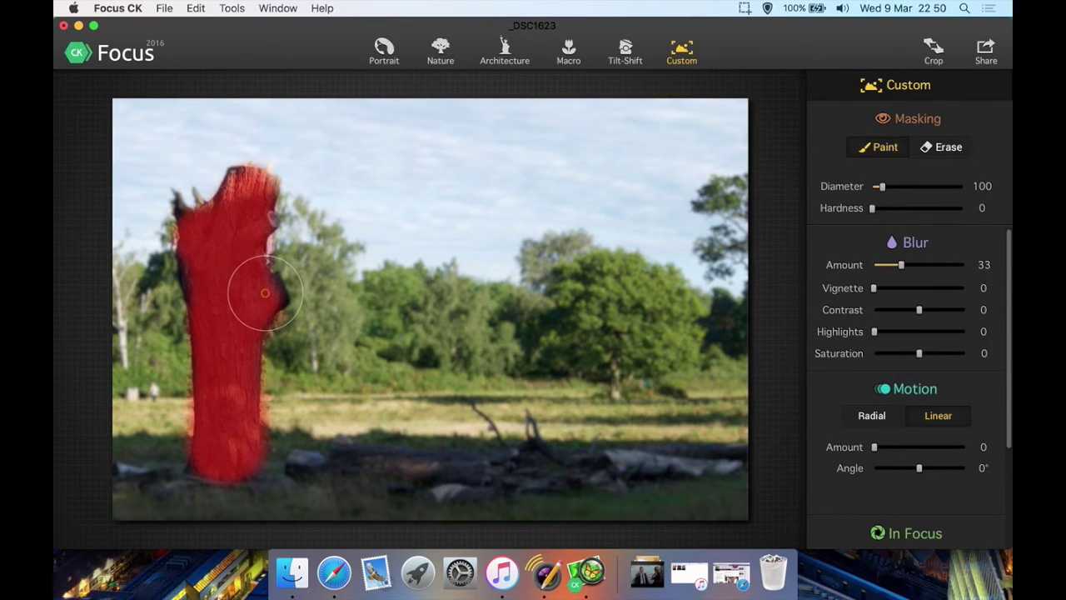
mouse_move(265, 292)
left_mouse_down()
mouse_move(201, 267)
mouse_move(182, 209)
mouse_move(221, 251)
mouse_move(193, 269)
mouse_move(238, 194)
left_mouse_up()
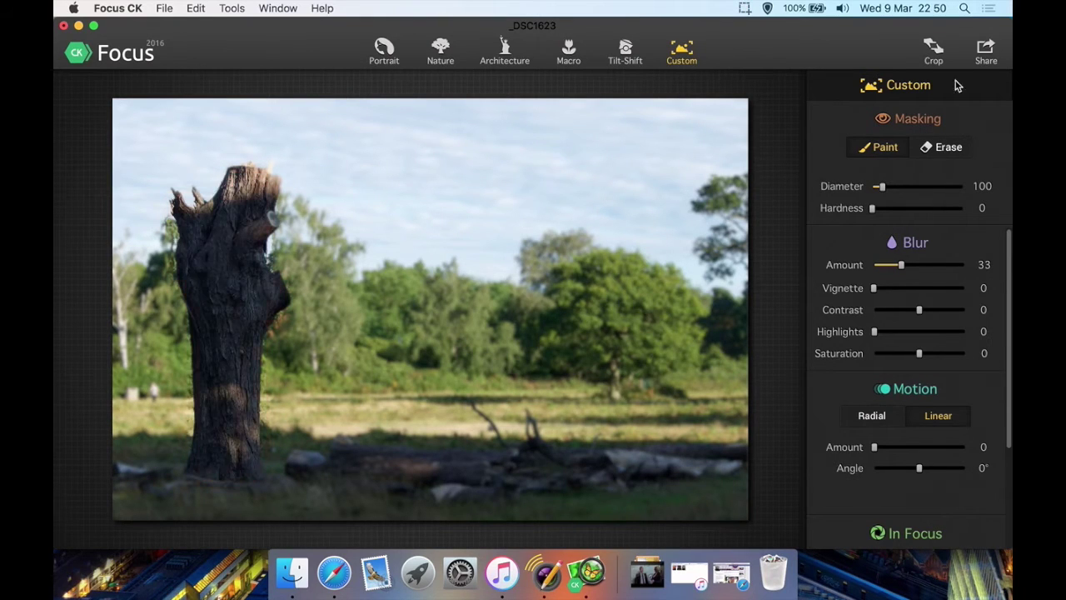
Erase stray mask along the edge of the tree trunk that faces the open meadow, and return to the Paint brush
left_click(944, 150)
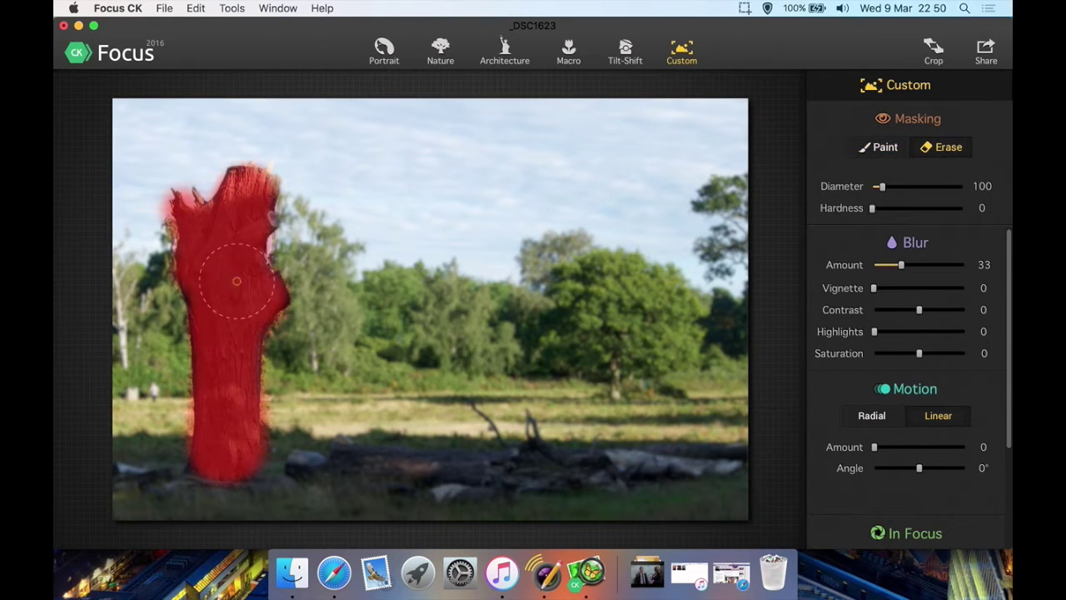
left_click_drag(332, 233, 300, 248)
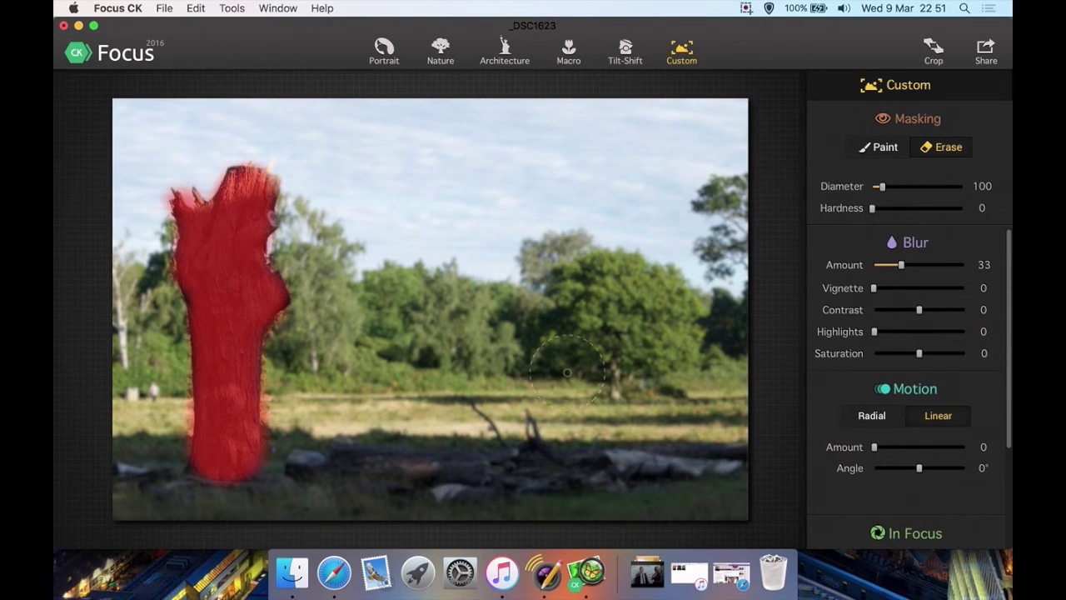
left_click(865, 148)
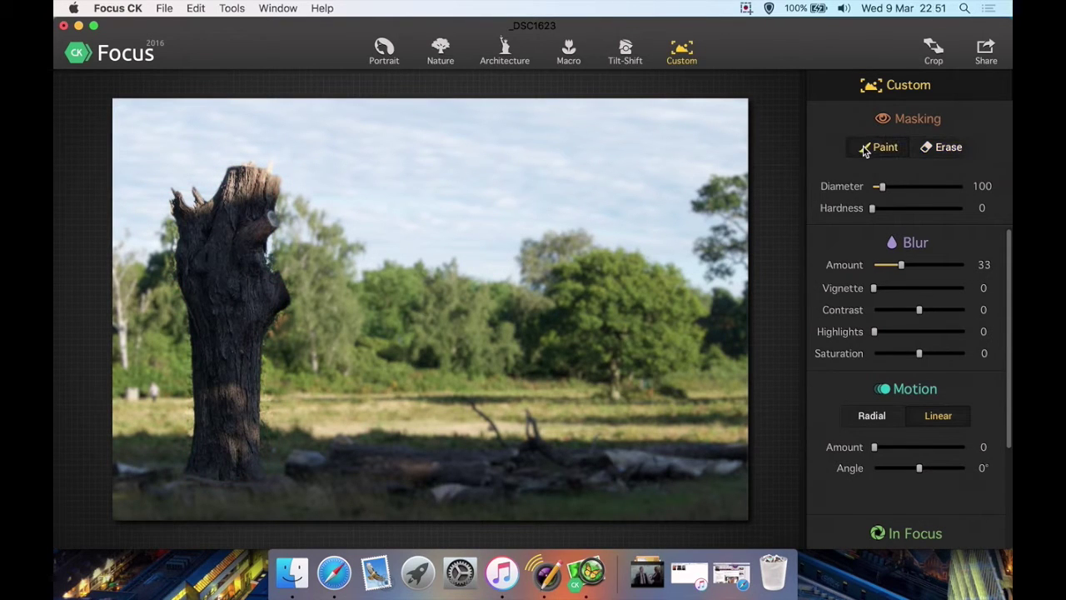
scroll(824, 256, "down", 5)
scroll(825, 257, "up", 5)
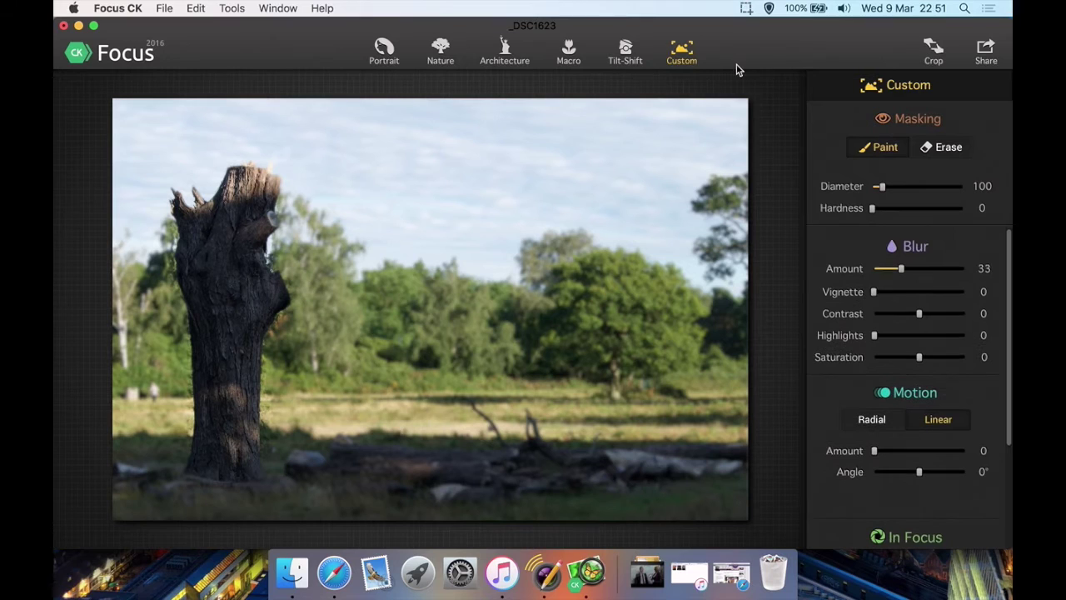
Crop the photo to Portrait 3x4 proportions with the dead tree trunk inside the frame, and apply the crop
left_click(932, 50)
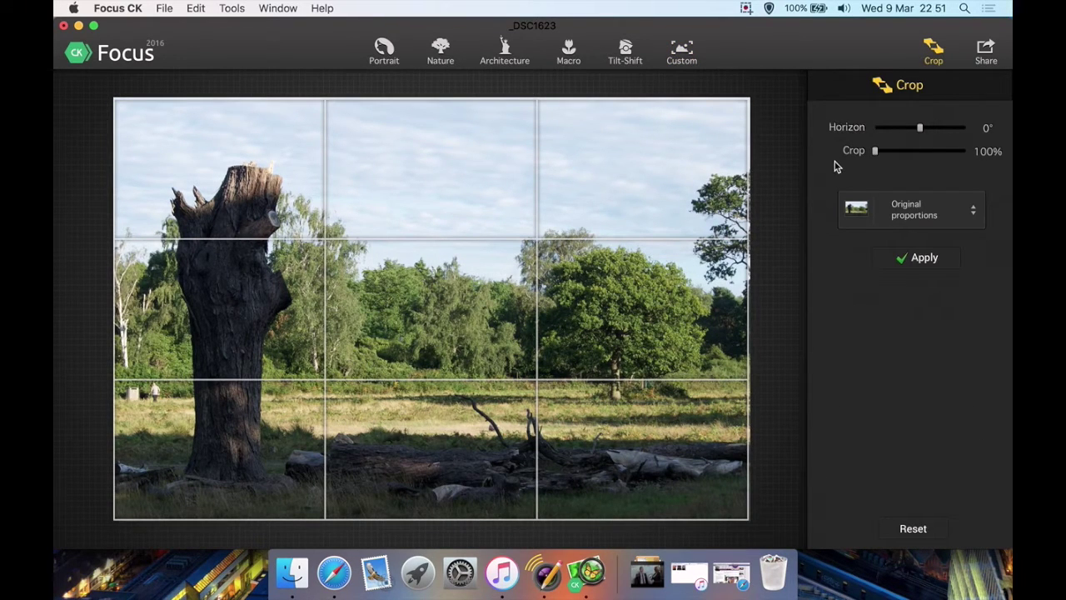
left_click(968, 215)
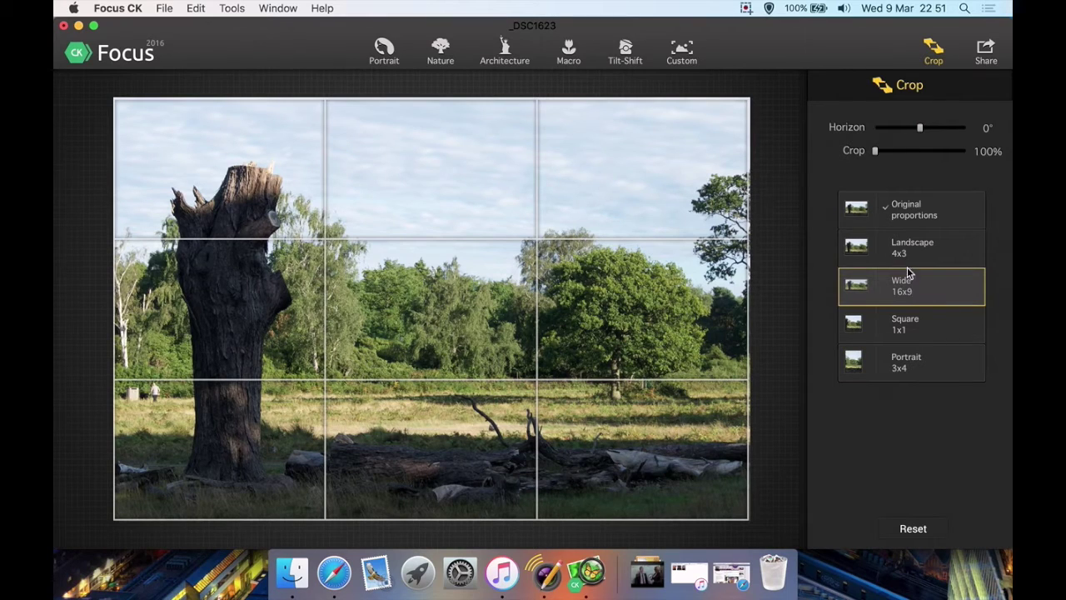
left_click(916, 369)
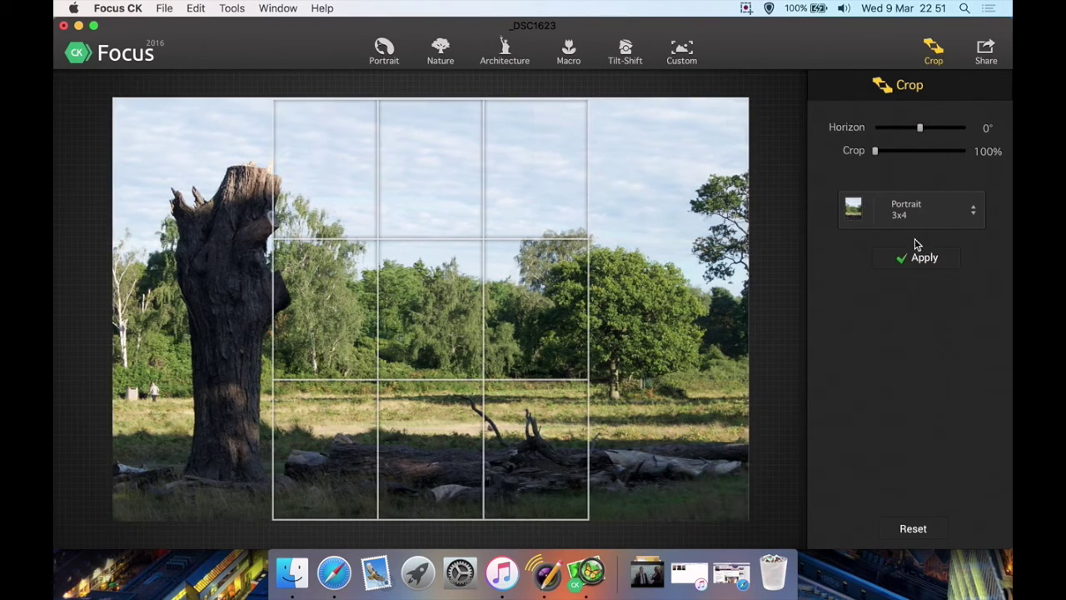
left_click(910, 210)
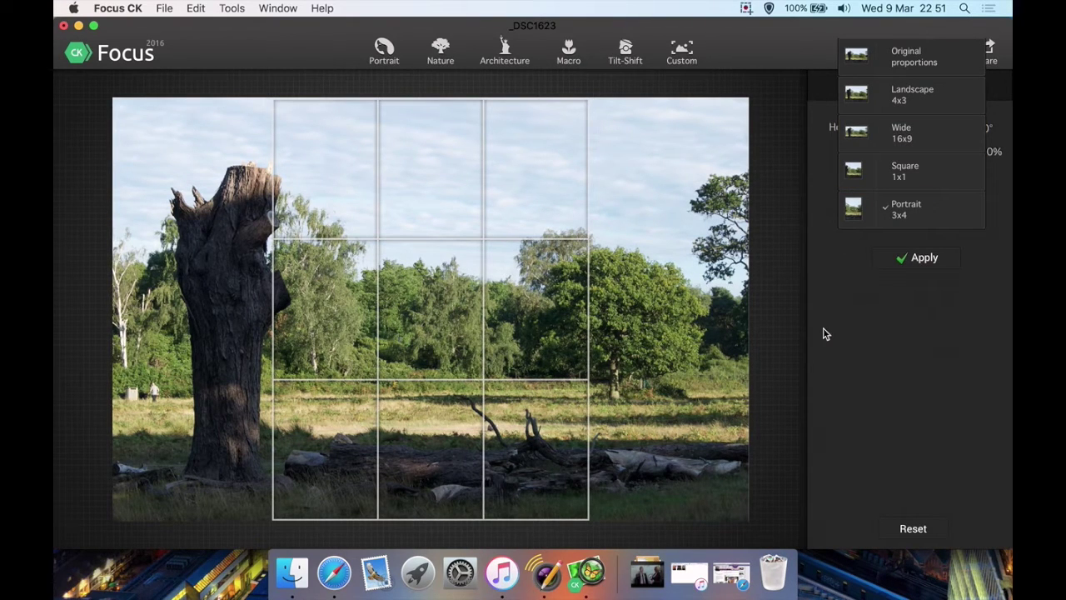
left_click(879, 325)
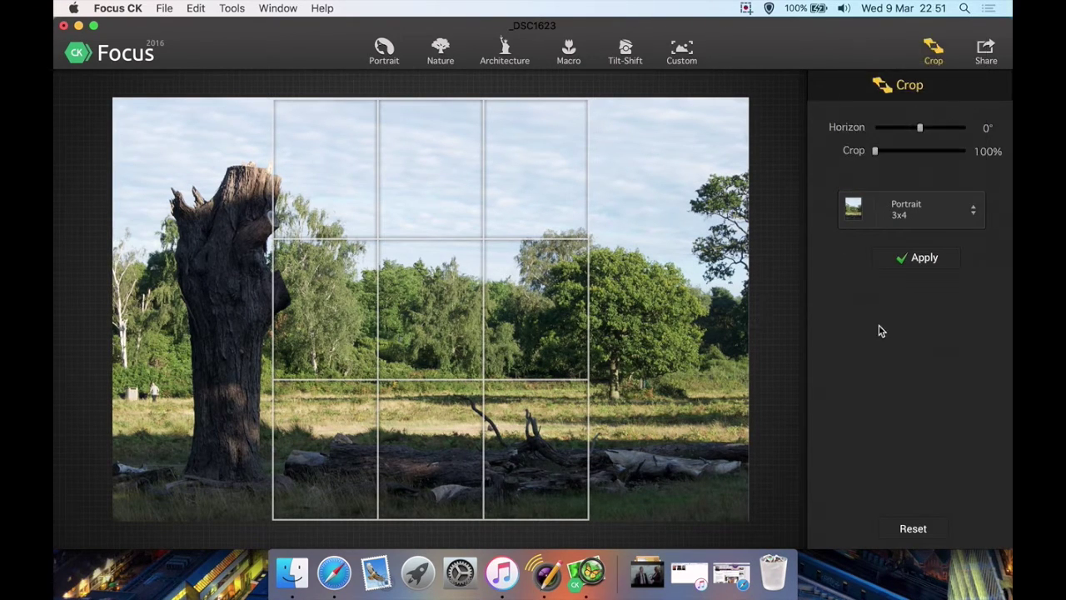
left_click_drag(504, 238, 625, 239)
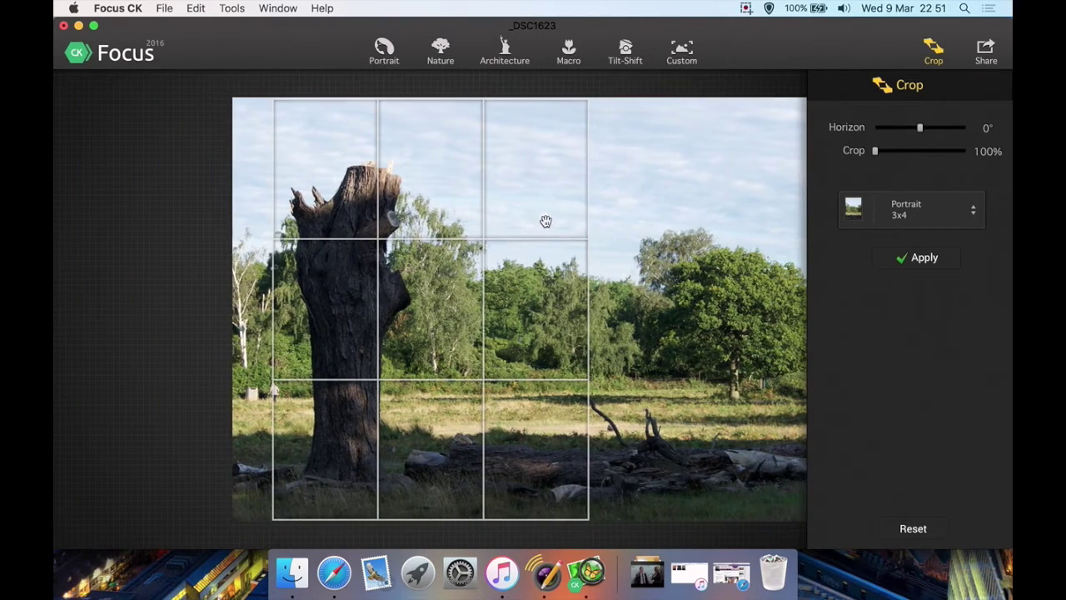
left_click_drag(524, 214, 556, 216)
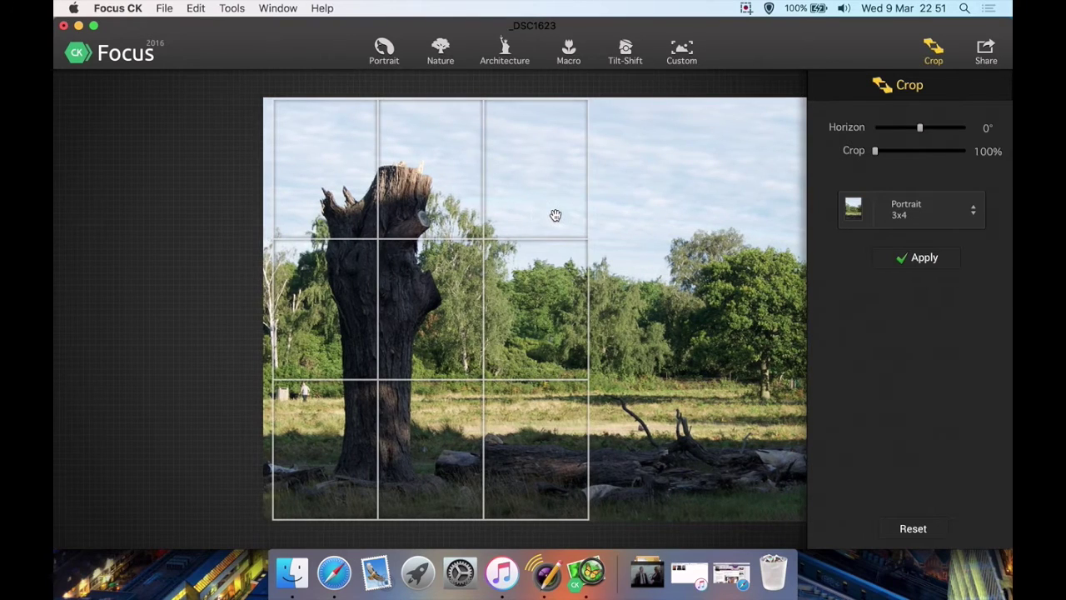
left_click(906, 264)
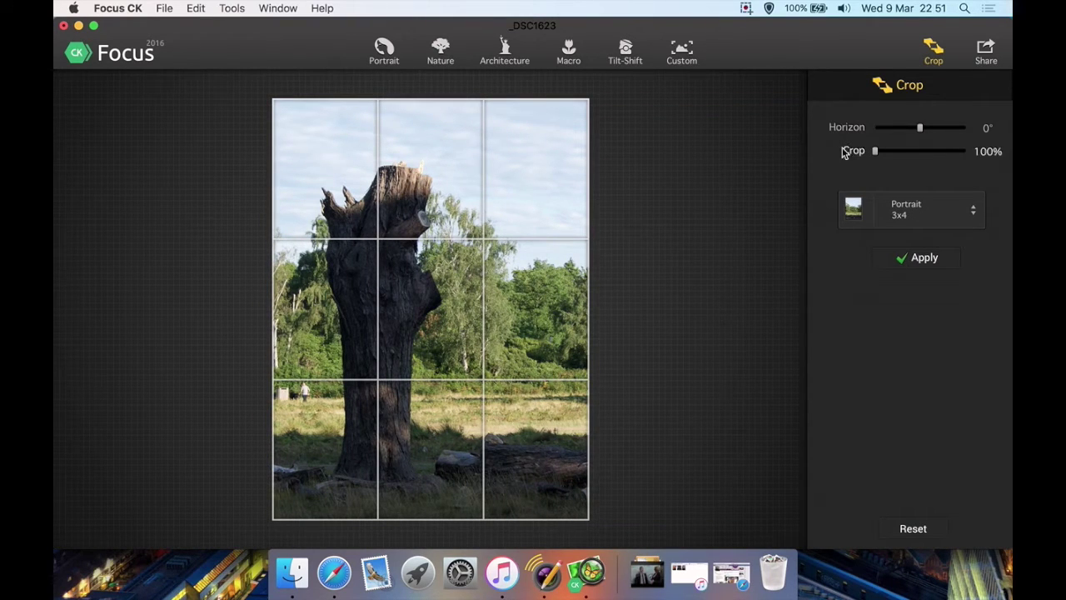
Examine the file format choices for saving the cropped image, and cancel the export
left_click(986, 51)
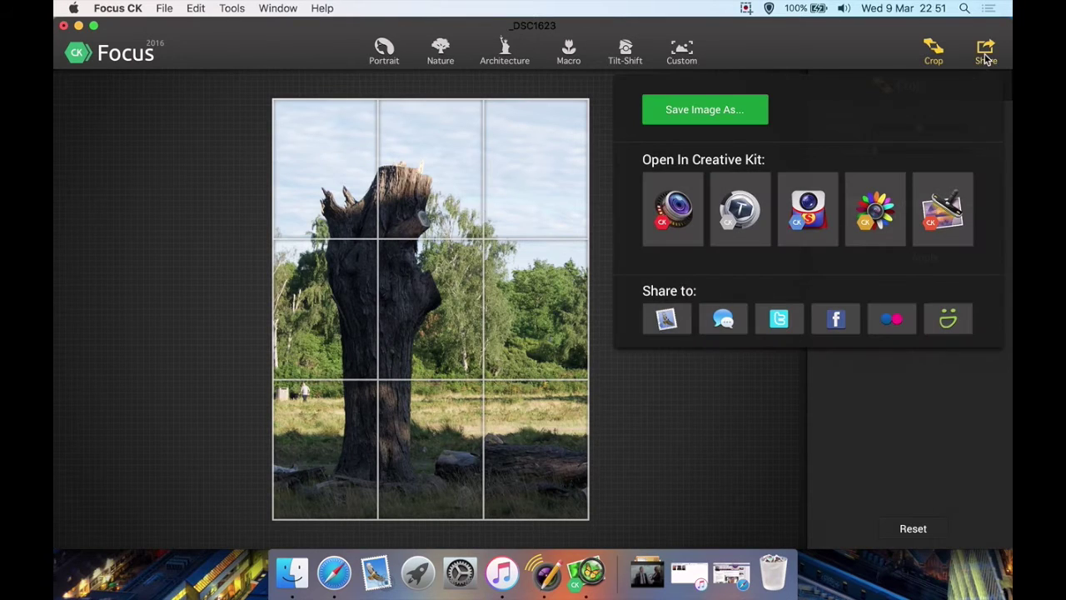
left_click(679, 110)
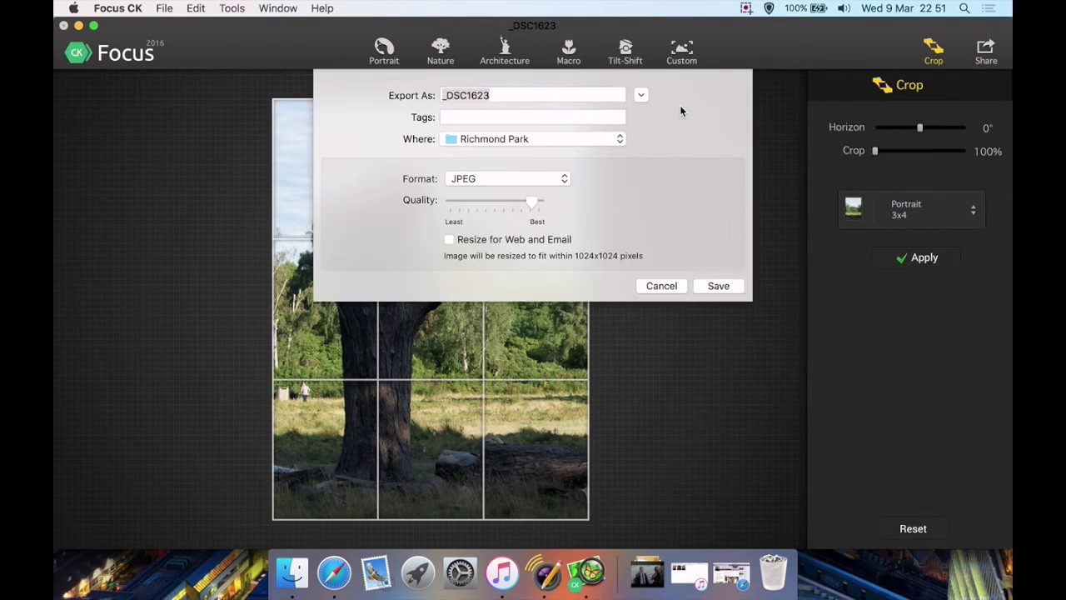
left_click(464, 180)
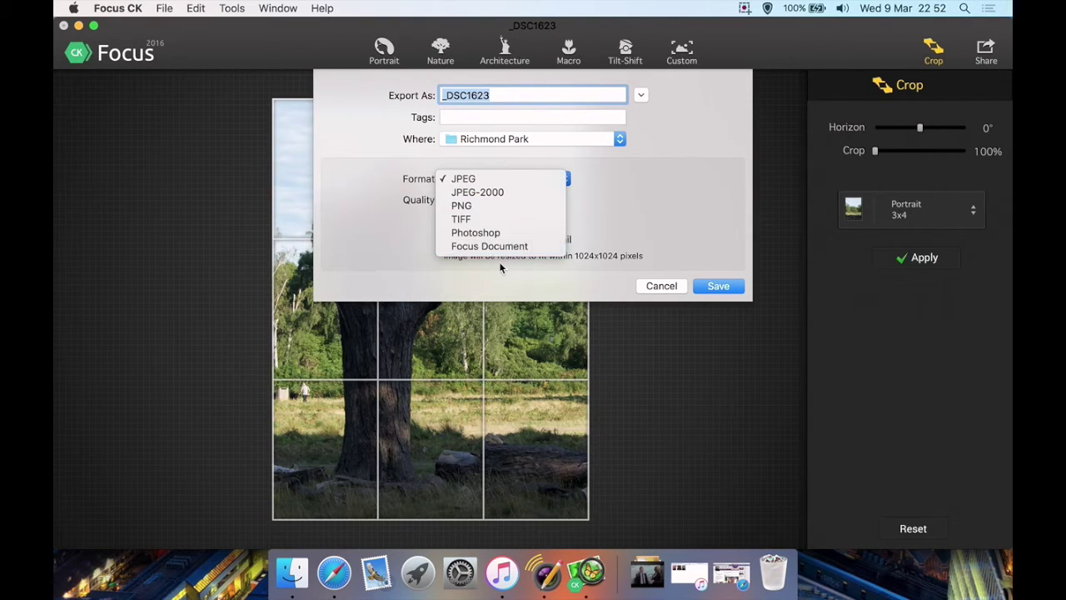
left_click(533, 287)
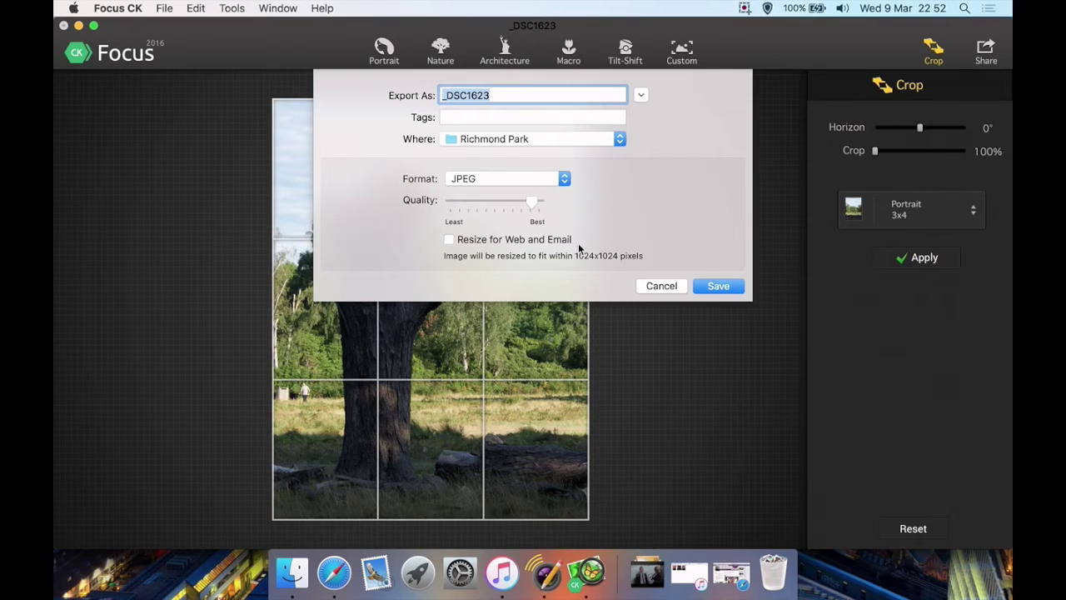
left_click(662, 286)
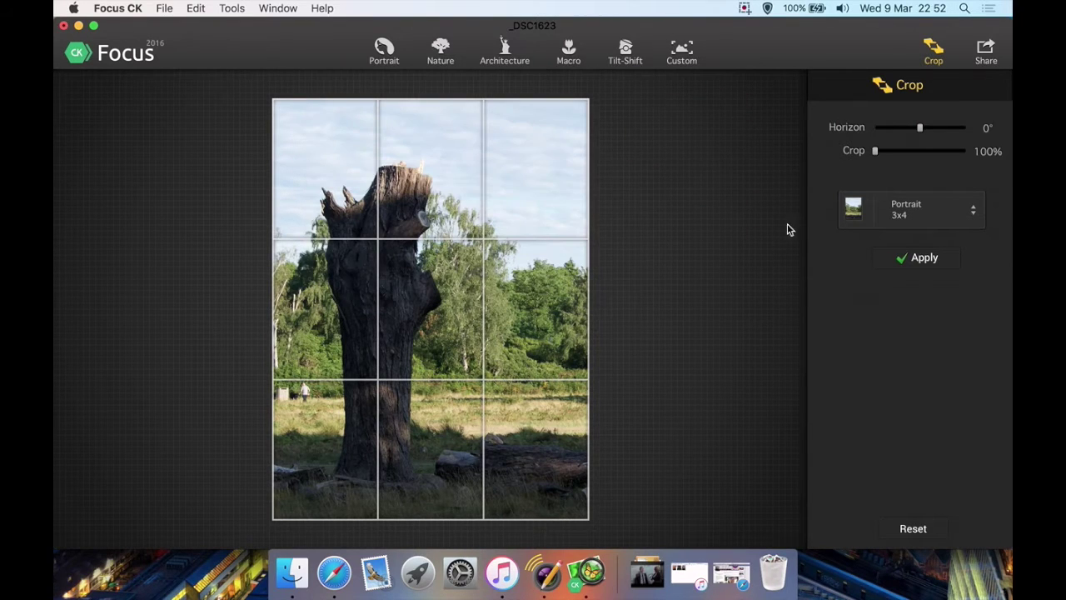
Open the cropped photo in Snapheal CK through the Creative Kit sharing options
left_click(988, 58)
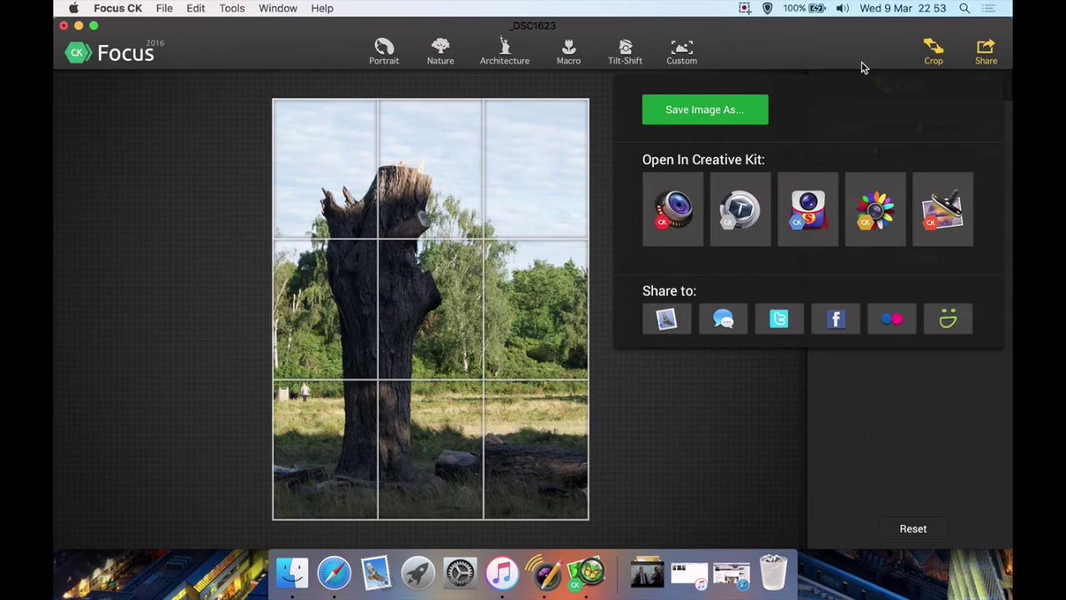
left_click(833, 52)
left_click(116, 8)
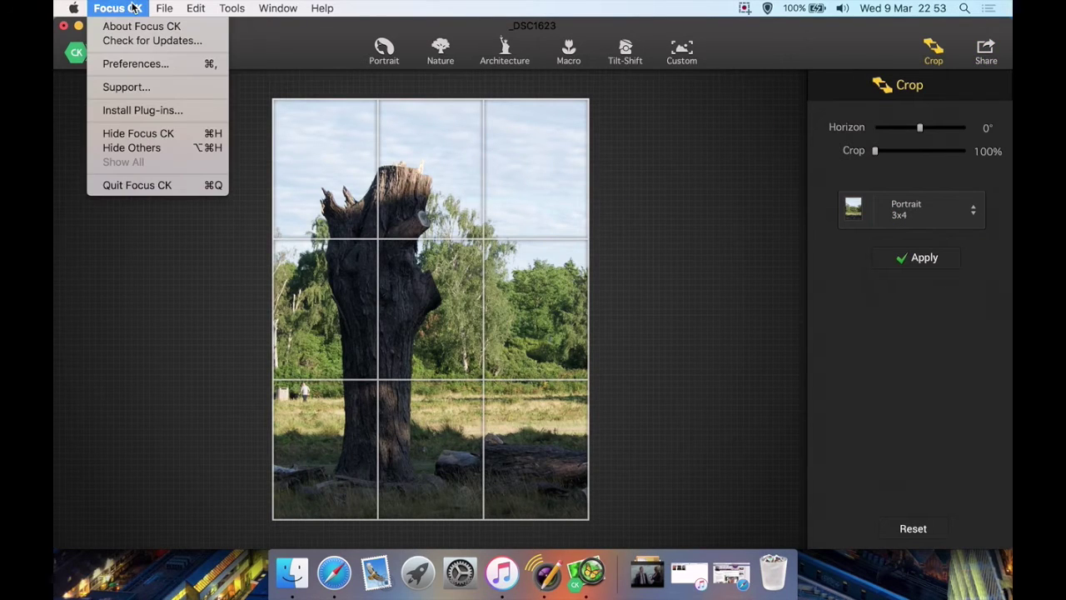
left_click(135, 8)
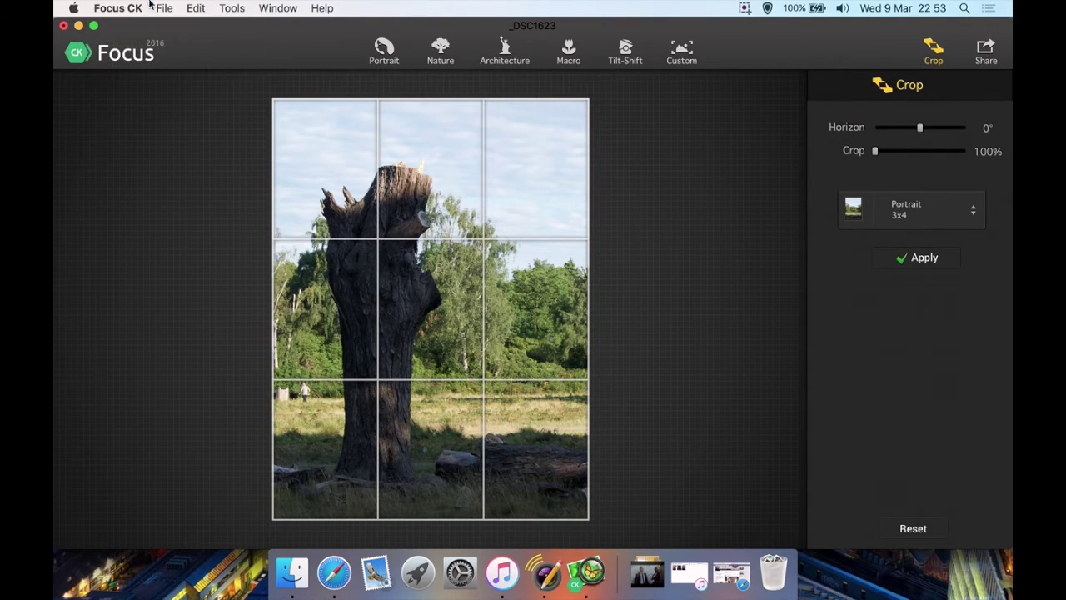
left_click(983, 55)
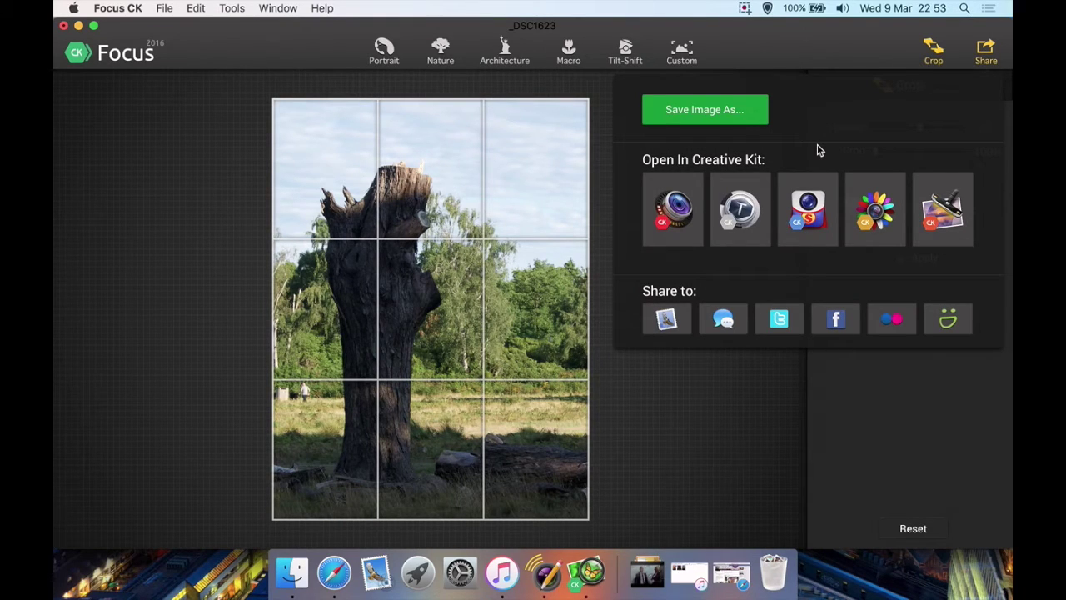
left_click(799, 210)
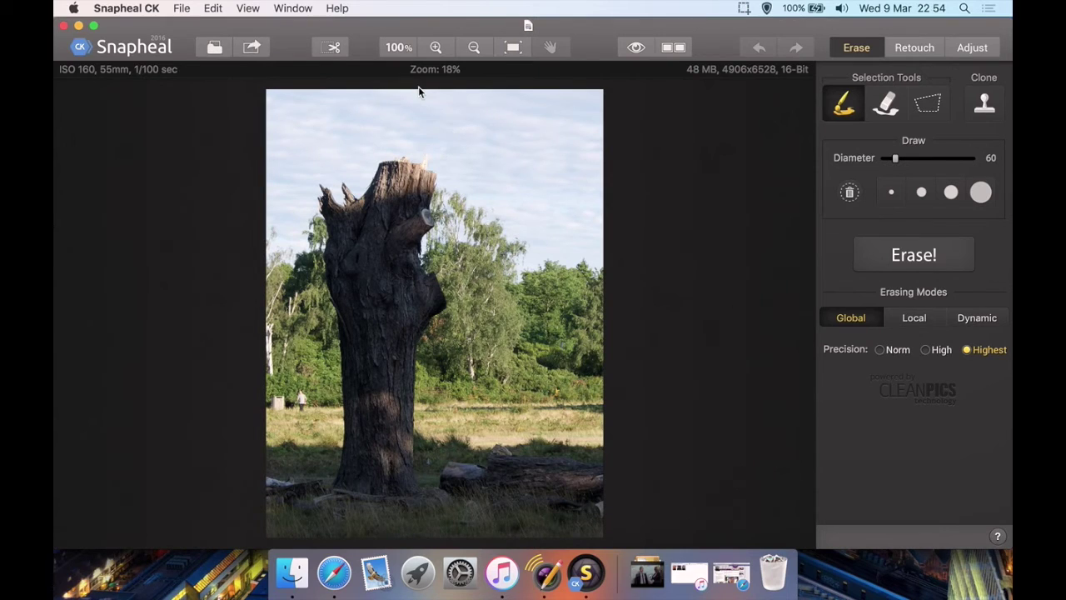
Look at Snapheal's crop mode and leave it, and view the photo at 100%, 75% and fitted to the window
left_click(332, 49)
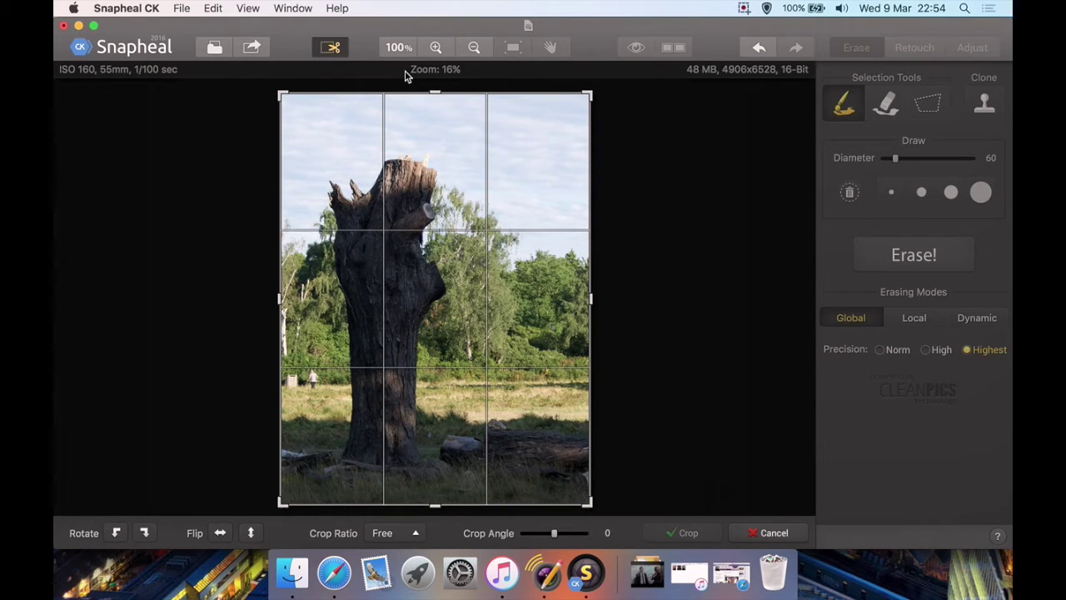
left_click(334, 49)
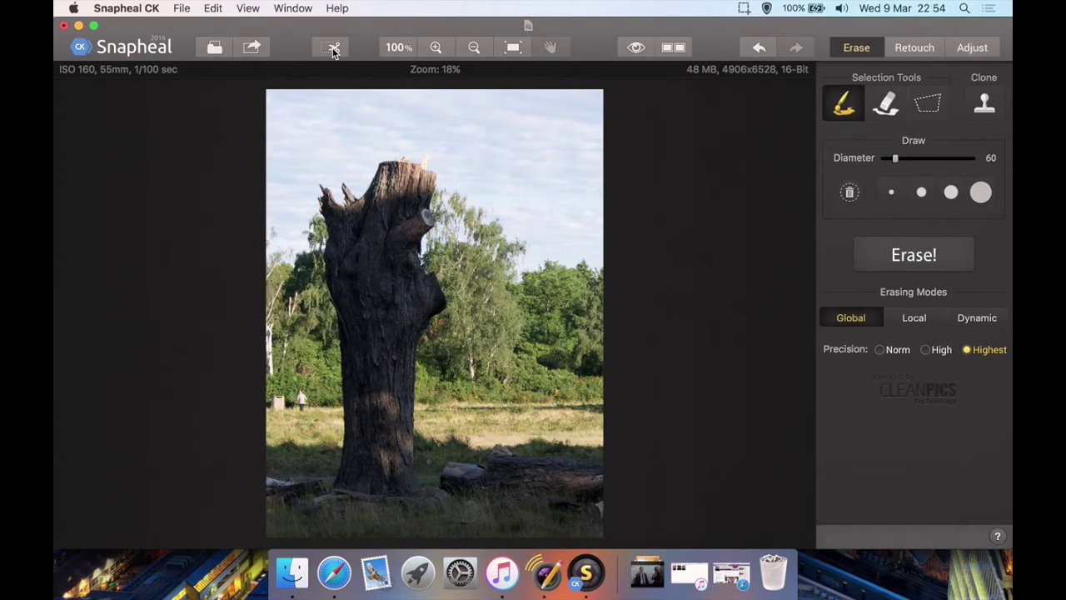
left_click(396, 48)
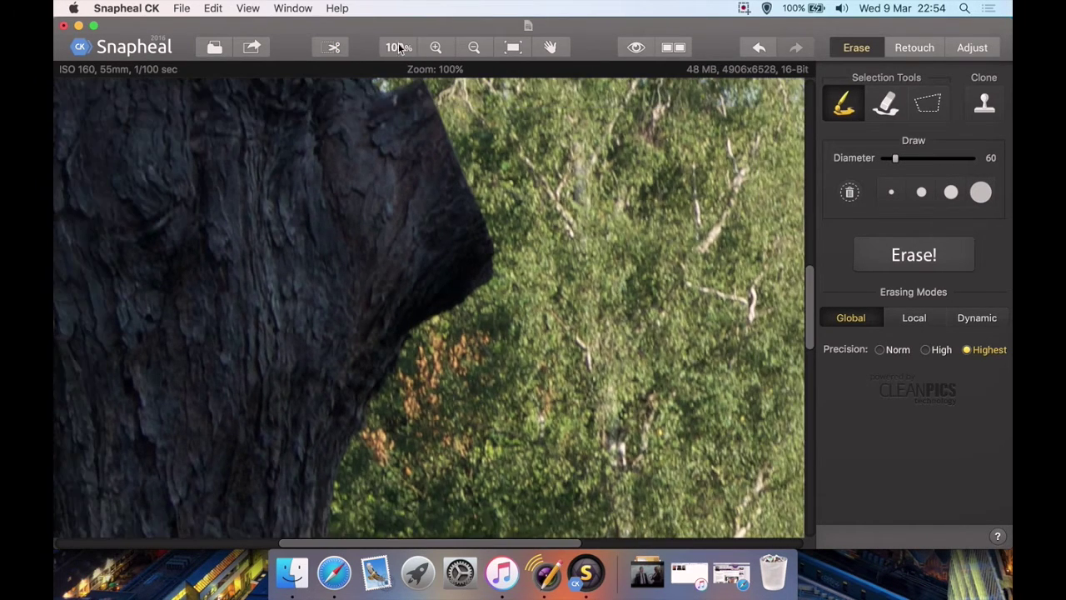
left_click(475, 48)
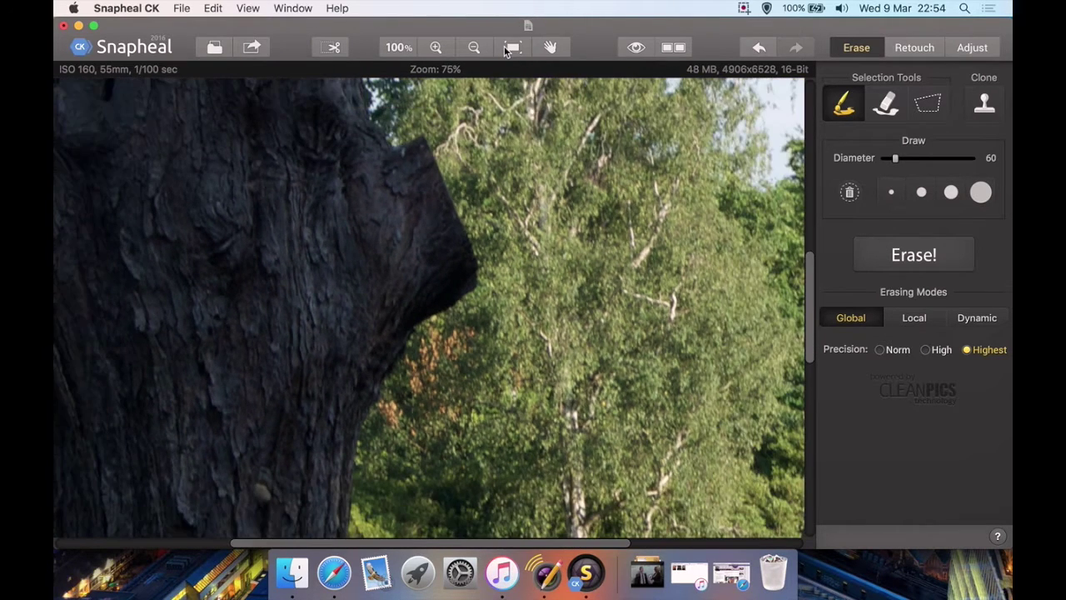
left_click(510, 48)
Check the before-and-after preview of the photo several times
left_click(639, 49)
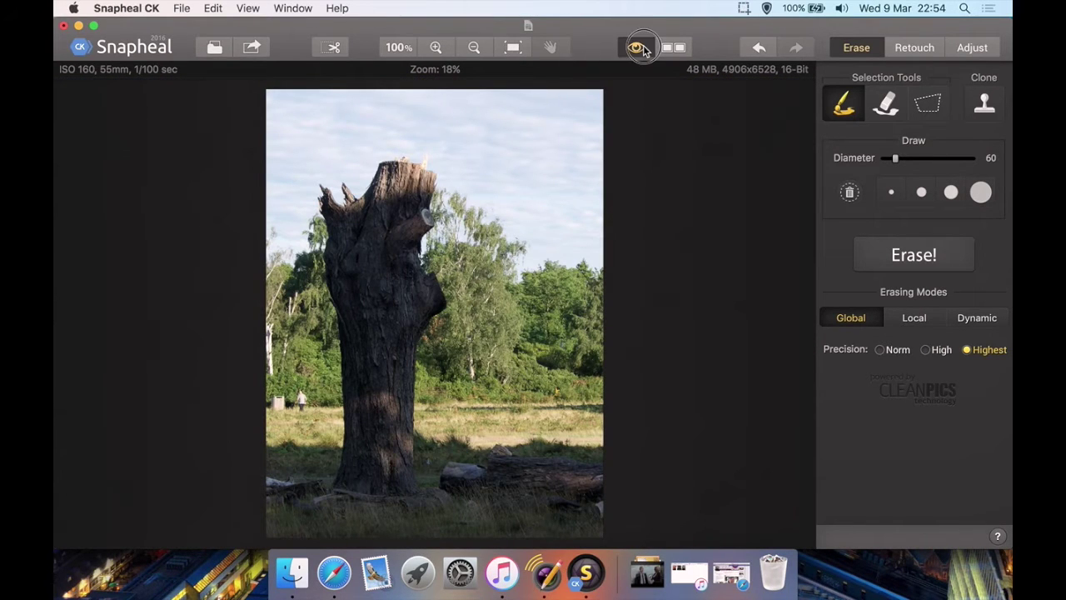
left_click(639, 48)
left_click(639, 48)
left_click(641, 49)
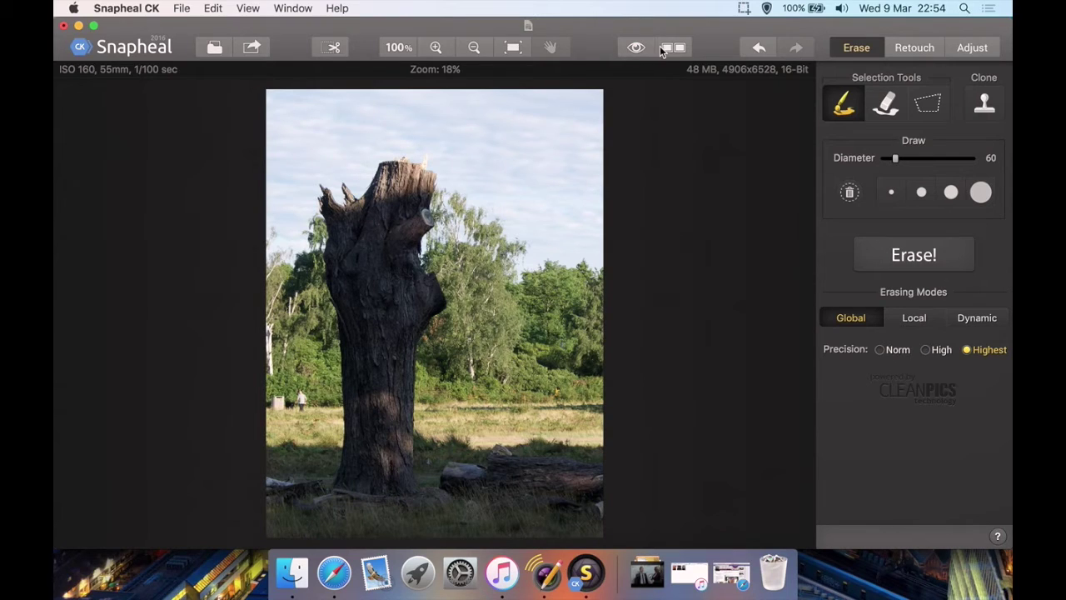
Mask the walker, dog and litter bin in the background with the selection brush at a diameter of 100
left_click(921, 193)
left_click(890, 193)
left_click(434, 48)
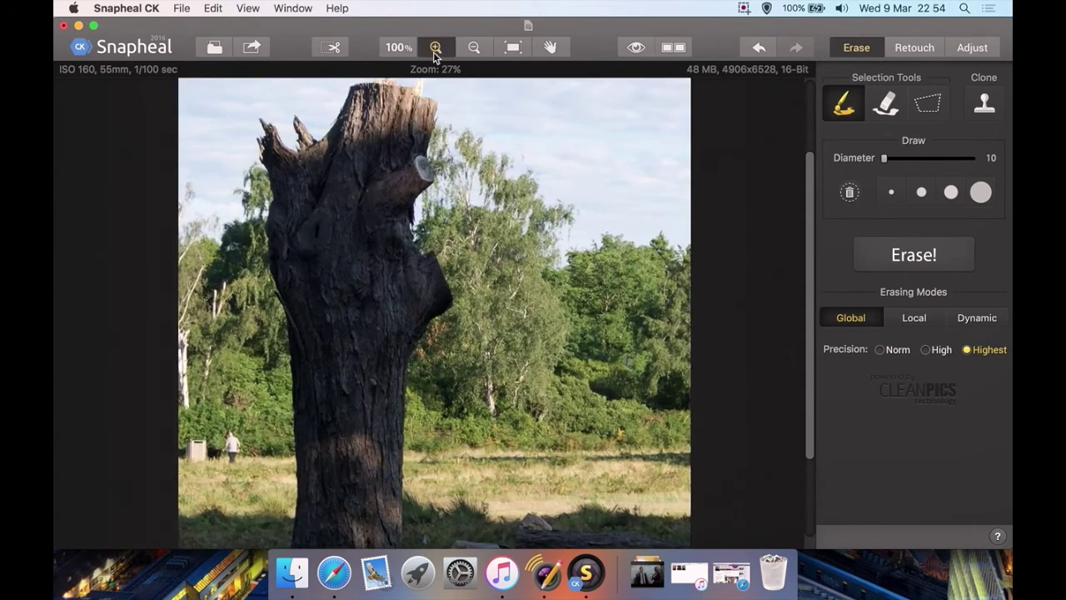
left_click(435, 47)
left_click(550, 47)
left_click_drag(300, 305, 499, 183)
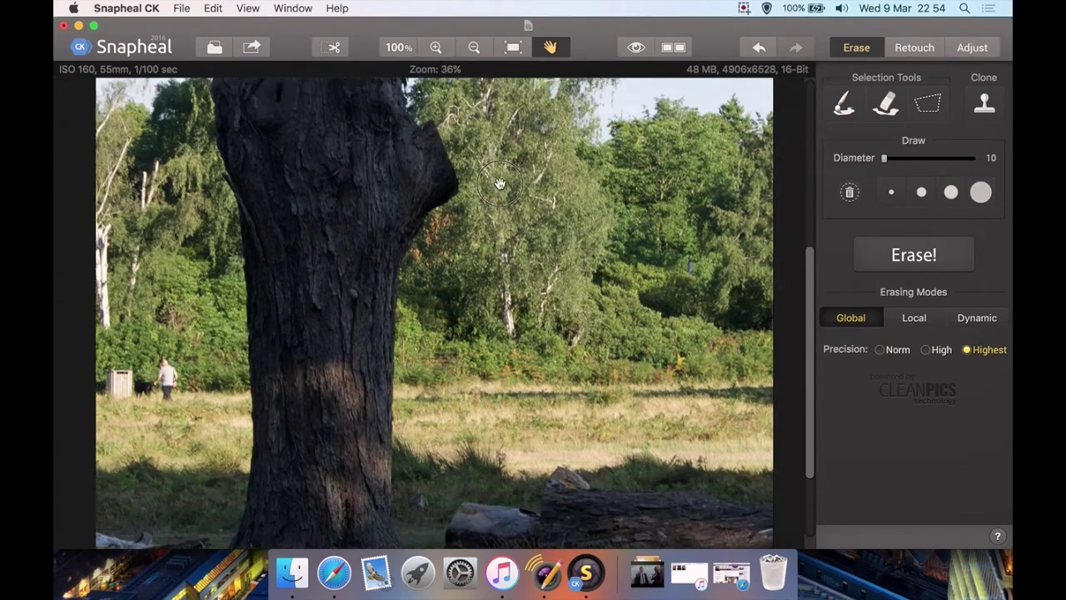
scroll(499, 184, "down", 2)
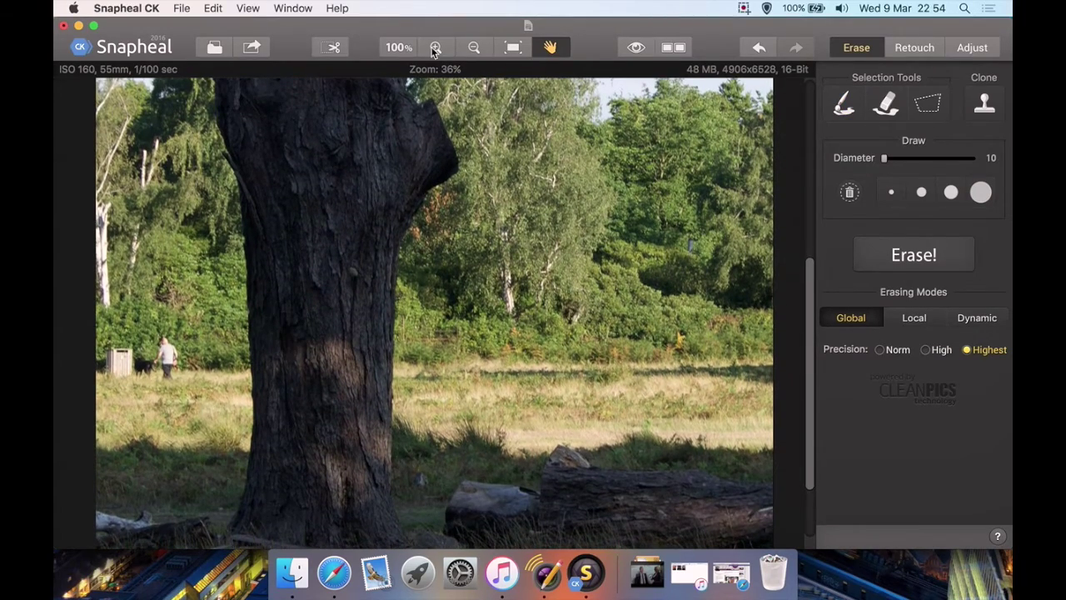
left_click(435, 47)
left_click_drag(309, 255, 609, 216)
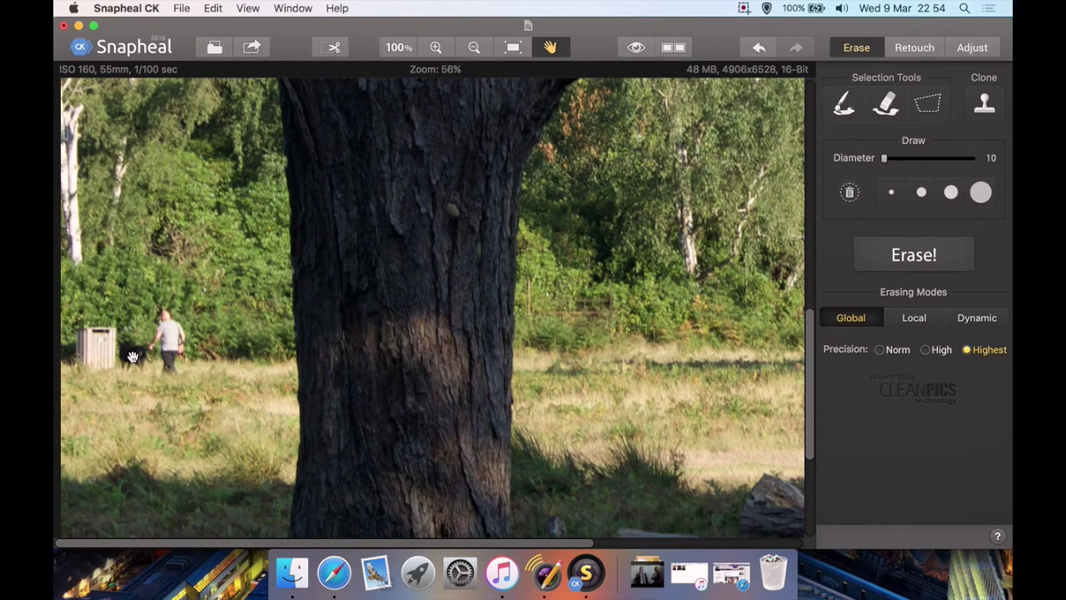
left_click(917, 200)
key("b")
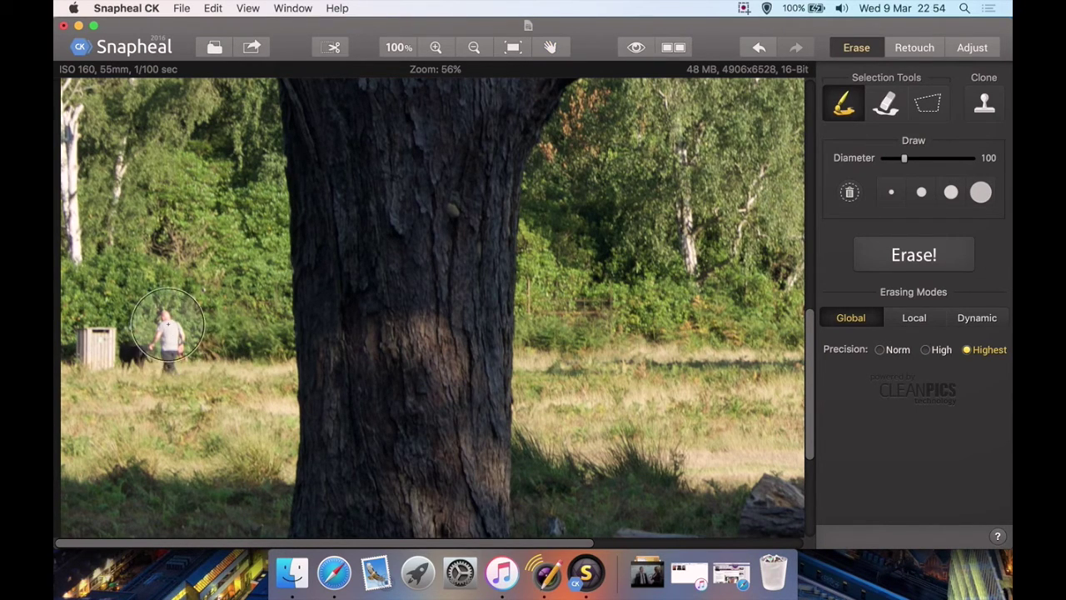
mouse_move(167, 341)
left_mouse_down()
mouse_move(164, 313)
mouse_move(157, 356)
mouse_move(93, 357)
mouse_move(100, 350)
left_mouse_up()
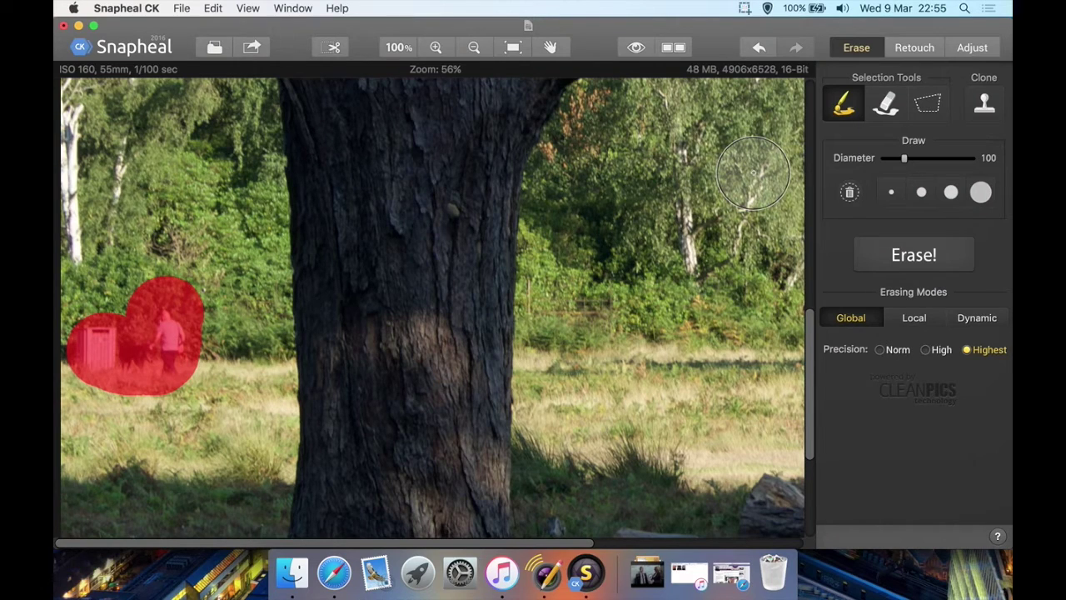
Trim the surplus mask around the walker and bin with the mask eraser at a diameter of 41
left_click(885, 97)
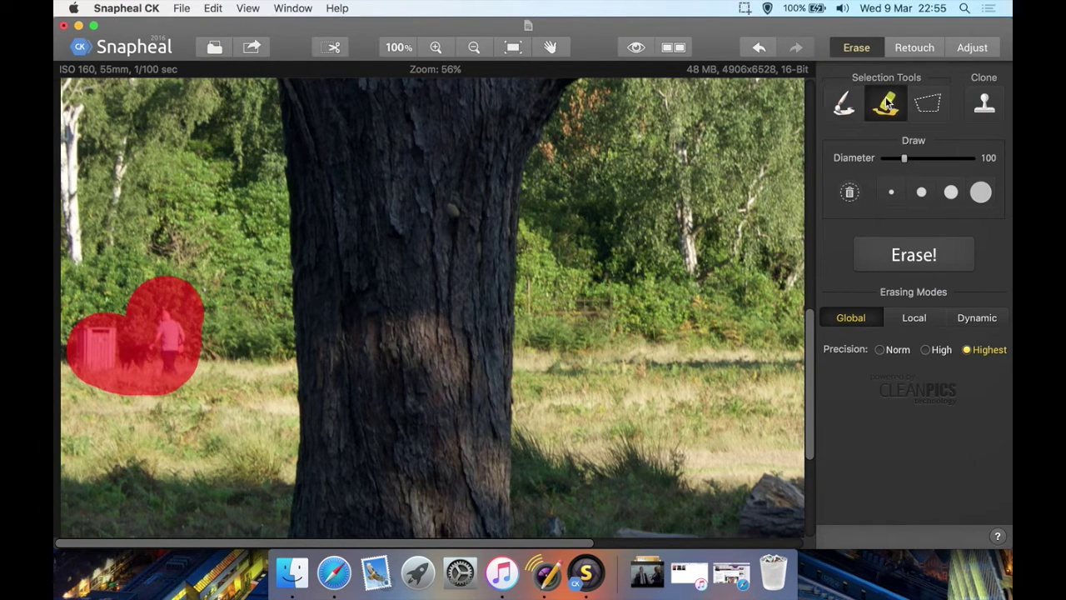
left_click(891, 192)
left_click_drag(885, 158, 892, 158)
mouse_move(218, 288)
left_mouse_down()
mouse_move(143, 285)
mouse_move(165, 280)
mouse_move(142, 298)
mouse_move(212, 303)
mouse_move(206, 361)
mouse_move(186, 392)
mouse_move(149, 409)
mouse_move(125, 395)
mouse_move(64, 393)
left_mouse_up()
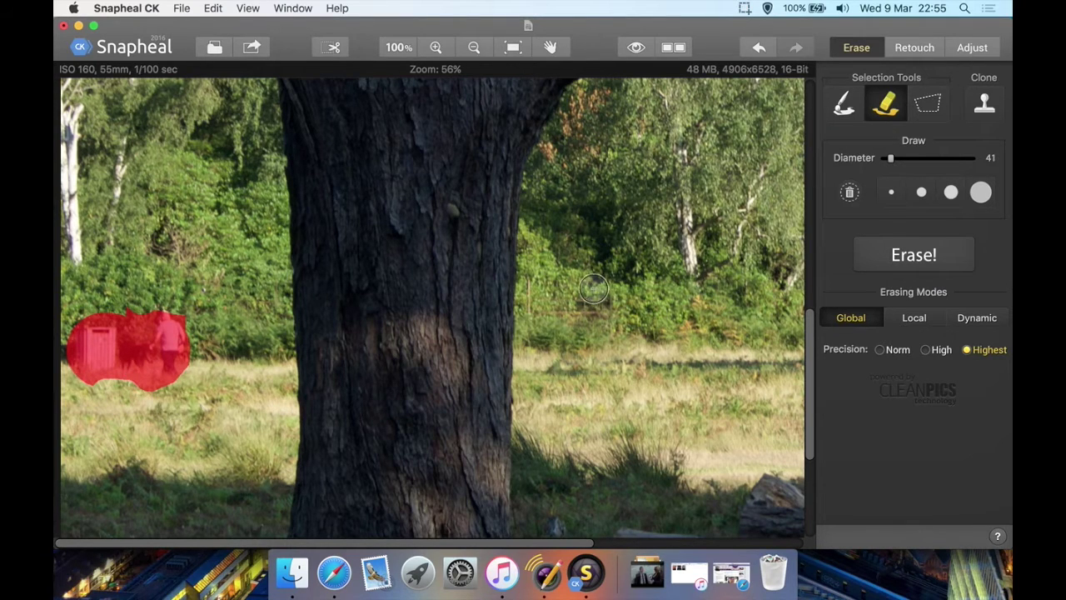
left_click(134, 309)
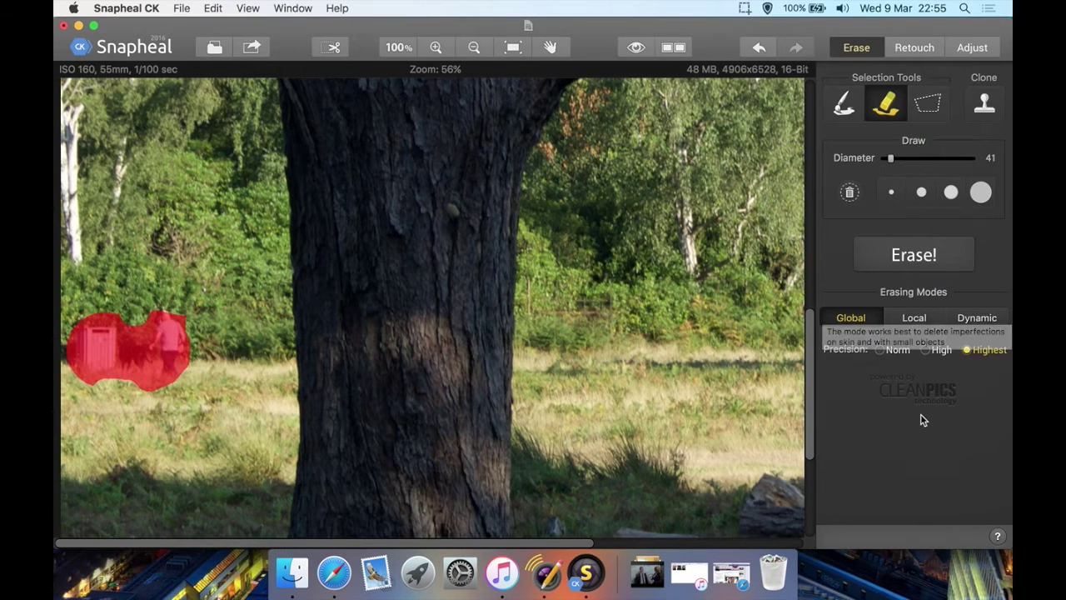
Try erasing the masked walker and bin in Global mode with Norm precision, and undo the erase
left_click(881, 350)
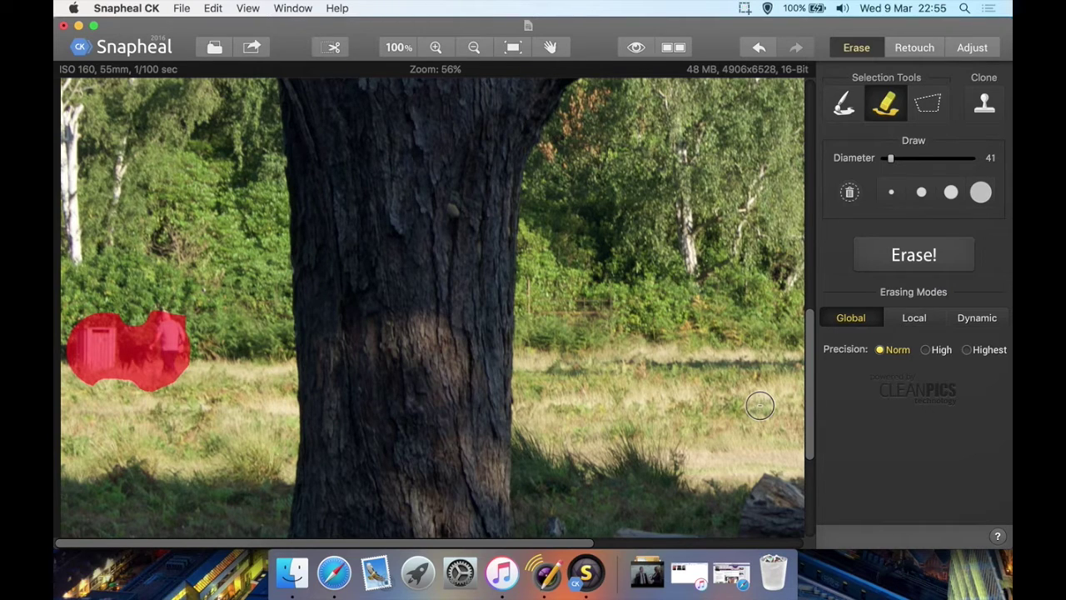
left_click(900, 258)
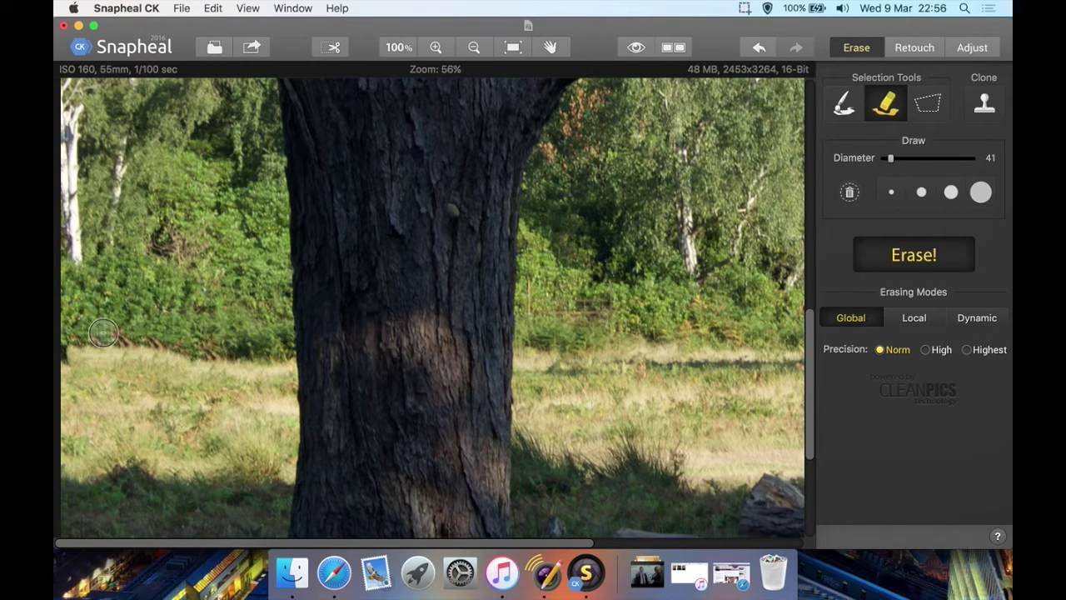
left_click(210, 10)
left_click(216, 26)
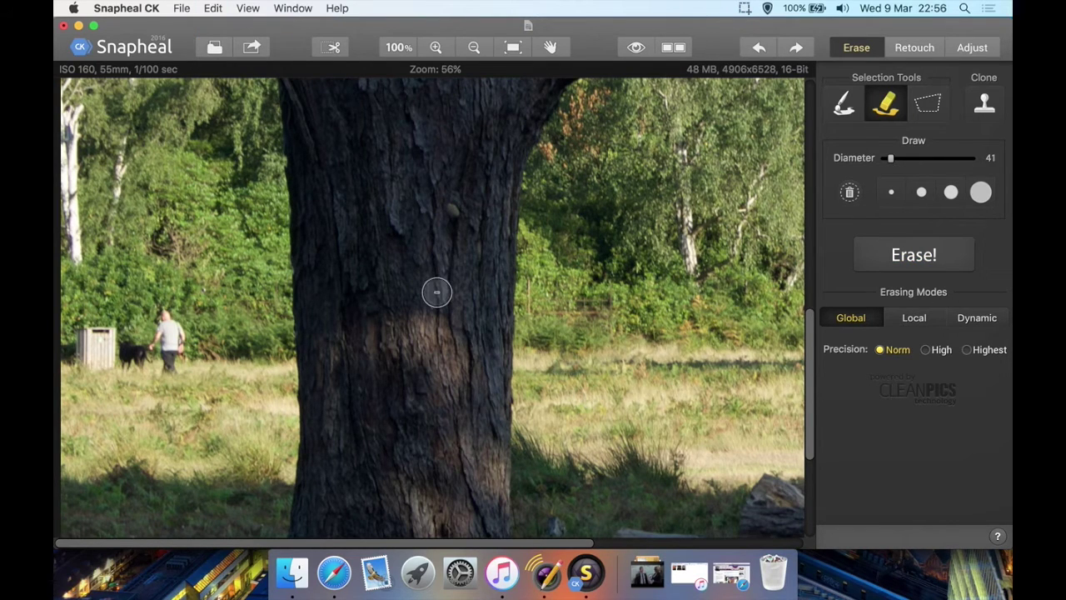
Mask the walker, dog and bin again closely with the selection brush at a diameter of 41
mouse_move(165, 318)
left_mouse_down()
mouse_move(172, 301)
mouse_move(180, 318)
mouse_move(170, 332)
mouse_move(163, 317)
left_mouse_up()
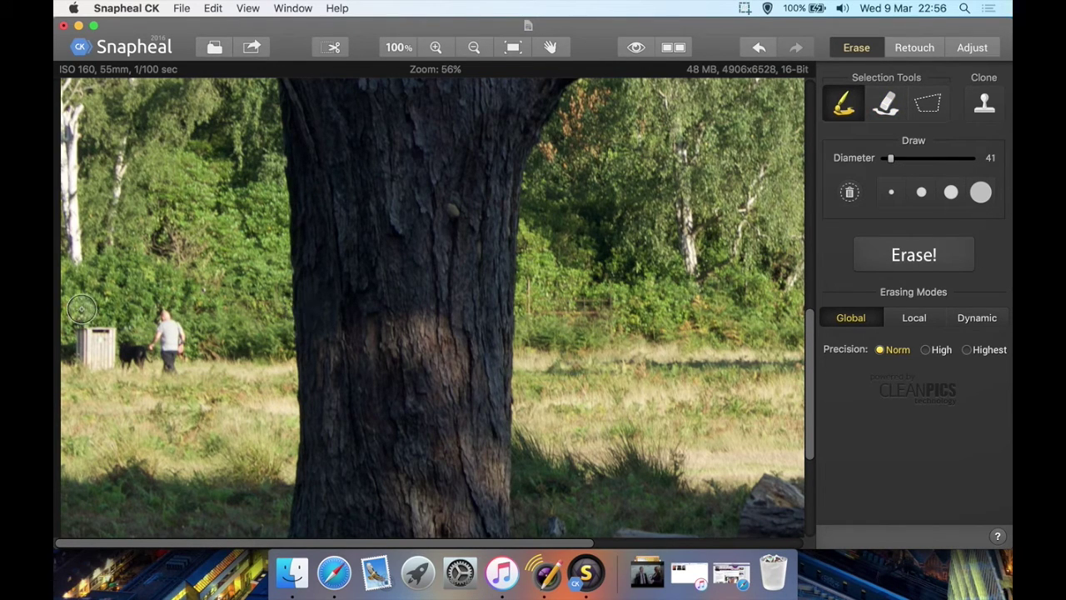
left_click(164, 319)
mouse_move(164, 320)
left_mouse_down()
mouse_move(172, 353)
mouse_move(152, 345)
mouse_move(158, 362)
mouse_move(125, 353)
mouse_move(100, 363)
mouse_move(87, 357)
mouse_move(90, 333)
mouse_move(80, 342)
mouse_move(110, 340)
left_mouse_up()
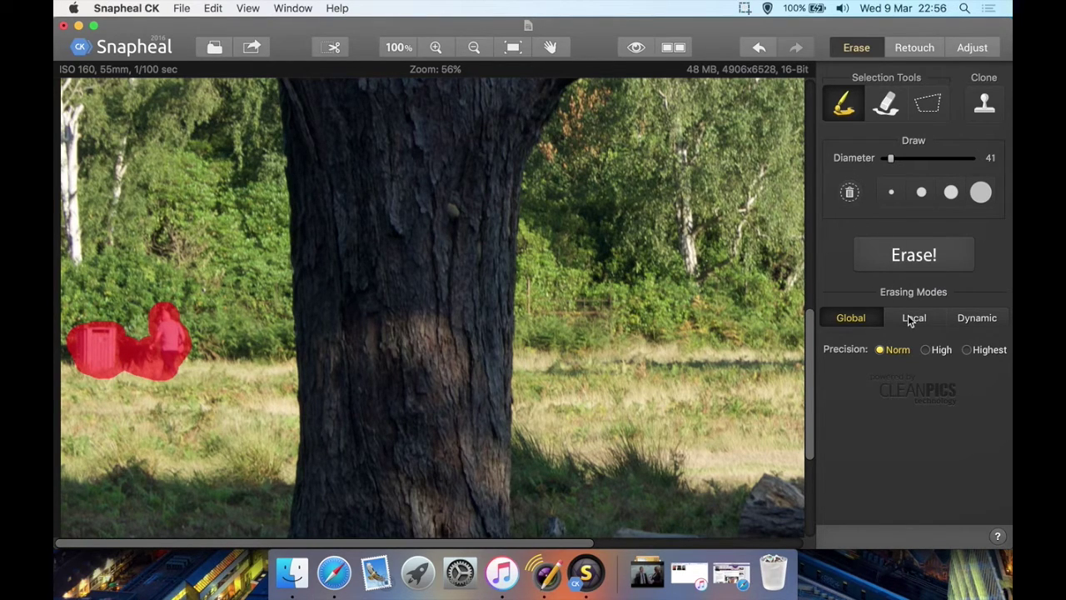
Try erasing the masked area in Dynamic mode with Highest precision, and undo the erase
left_click(973, 317)
left_click(977, 349)
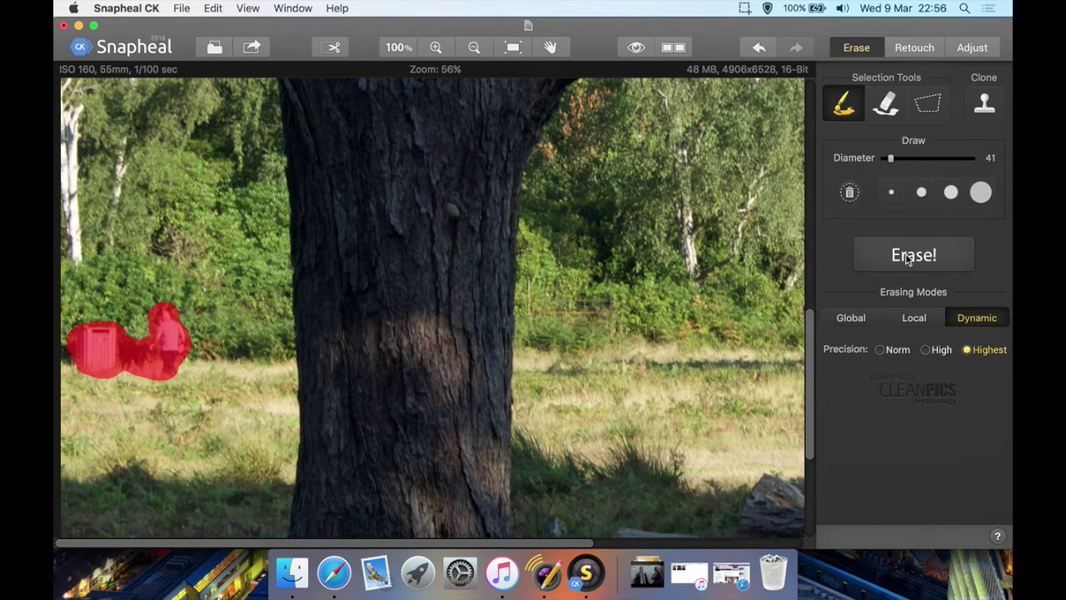
left_click(913, 255)
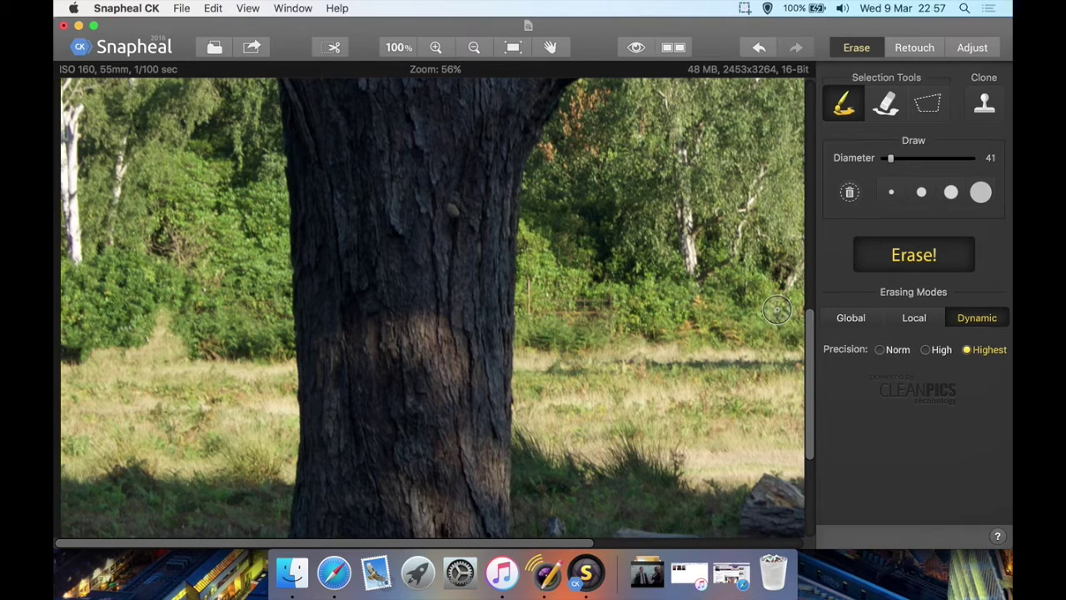
left_click(213, 10)
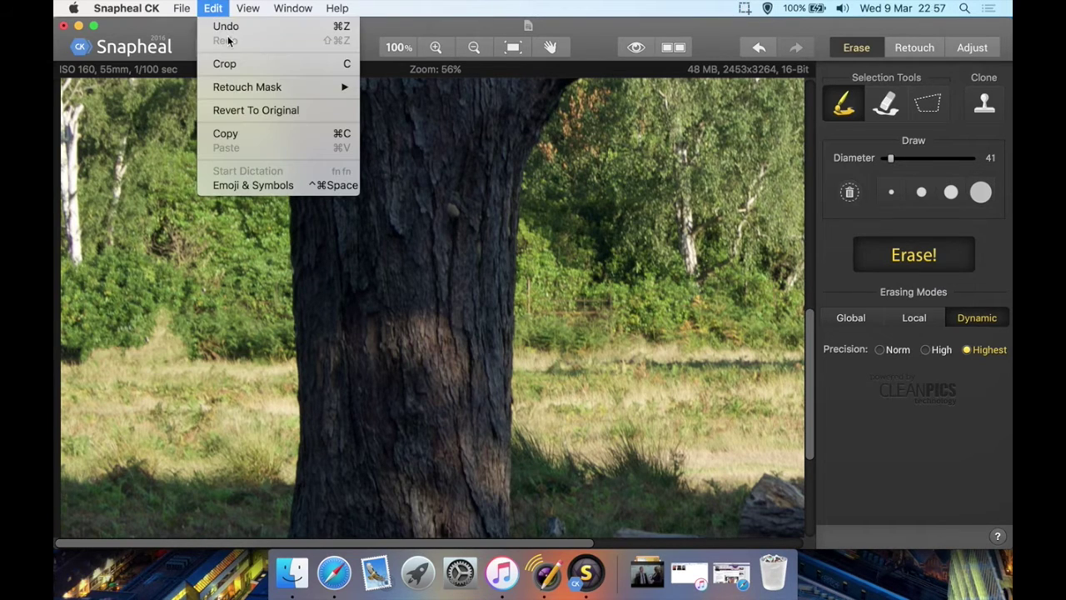
left_click(227, 30)
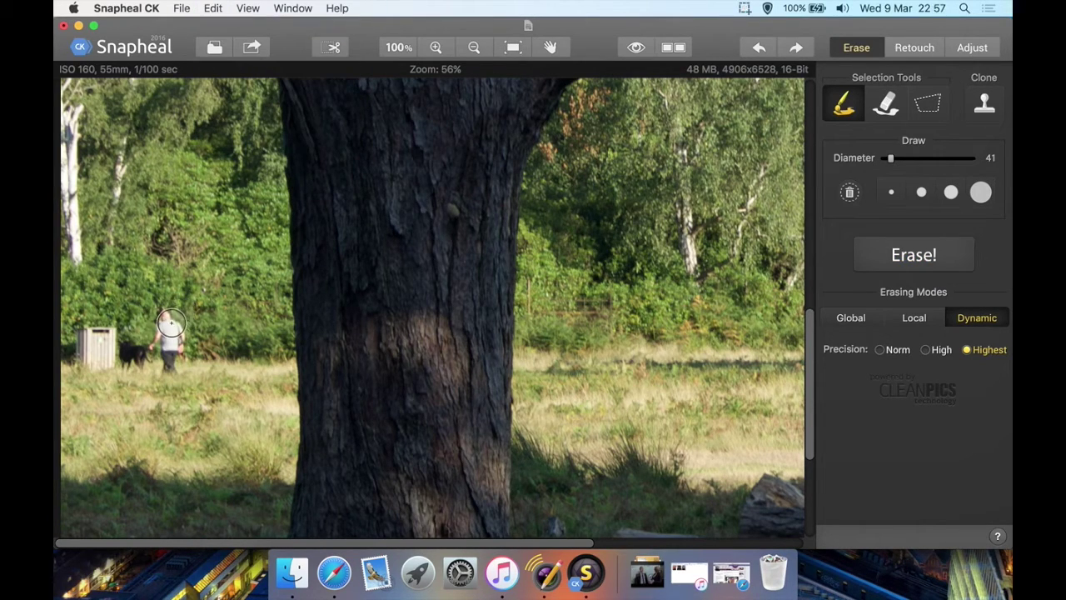
Mask the walker, dog and bin once more and erase them in Local mode with Highest precision
left_click_drag(174, 315, 170, 366)
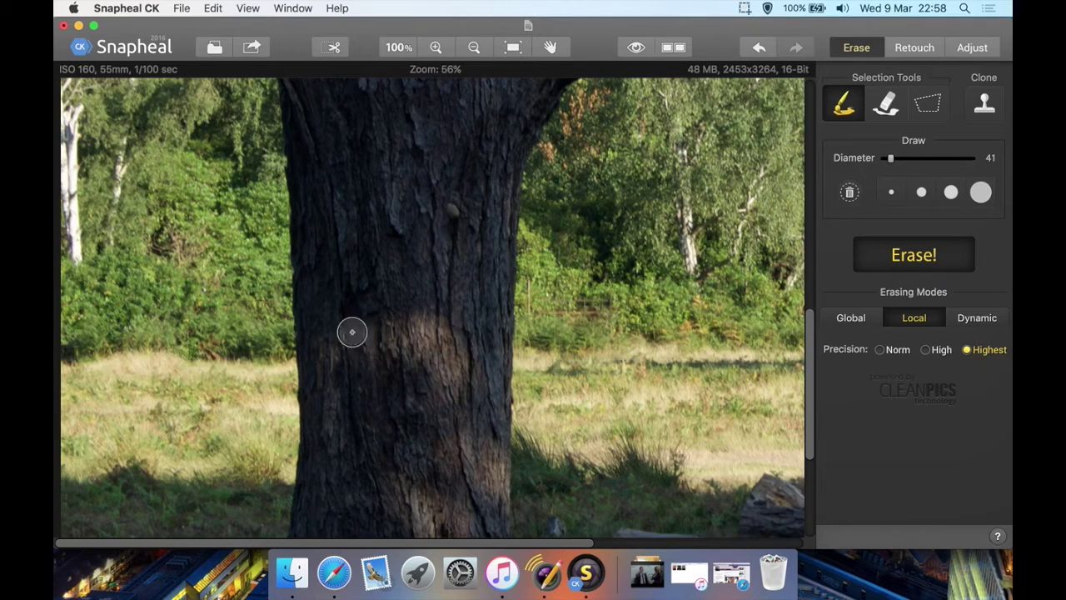
left_click(476, 47)
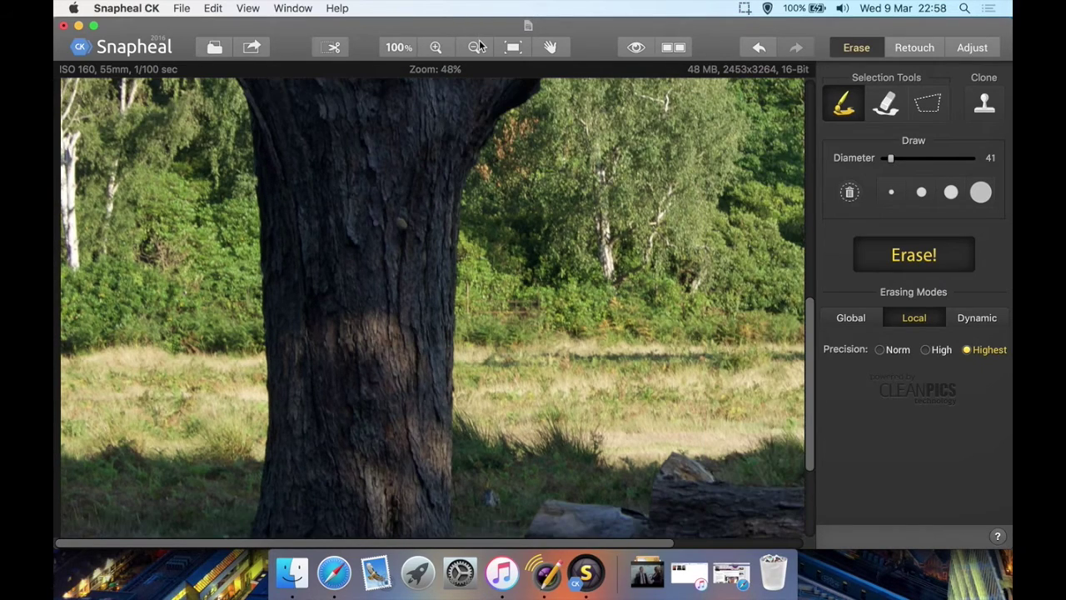
left_click(477, 47)
left_click(476, 48)
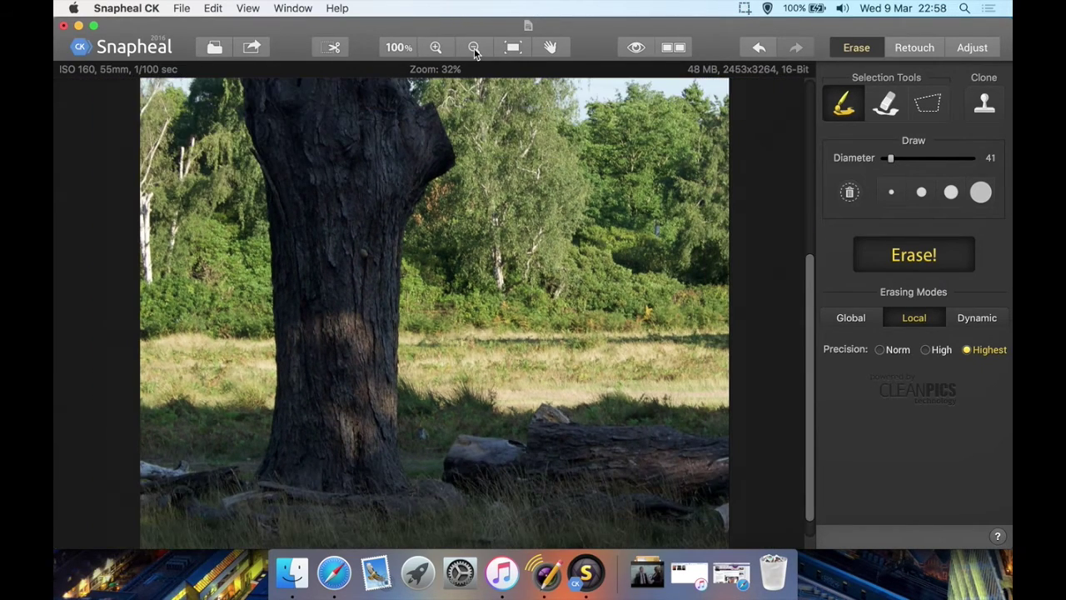
left_click(474, 48)
left_click(475, 48)
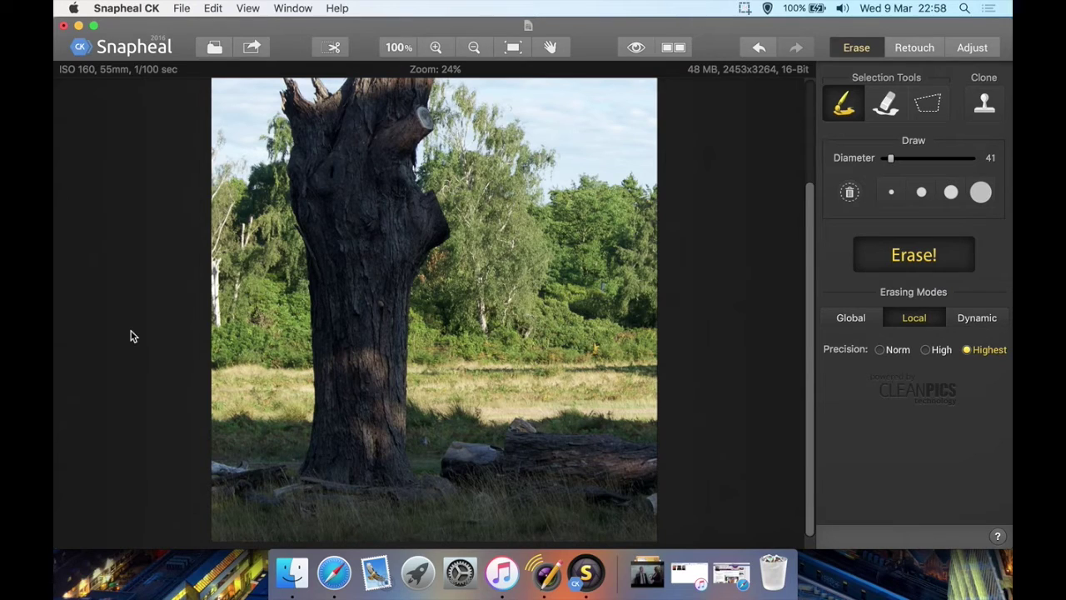
Look over Snapheal's Retouch brush settings and its Adjust sliders
left_click(914, 49)
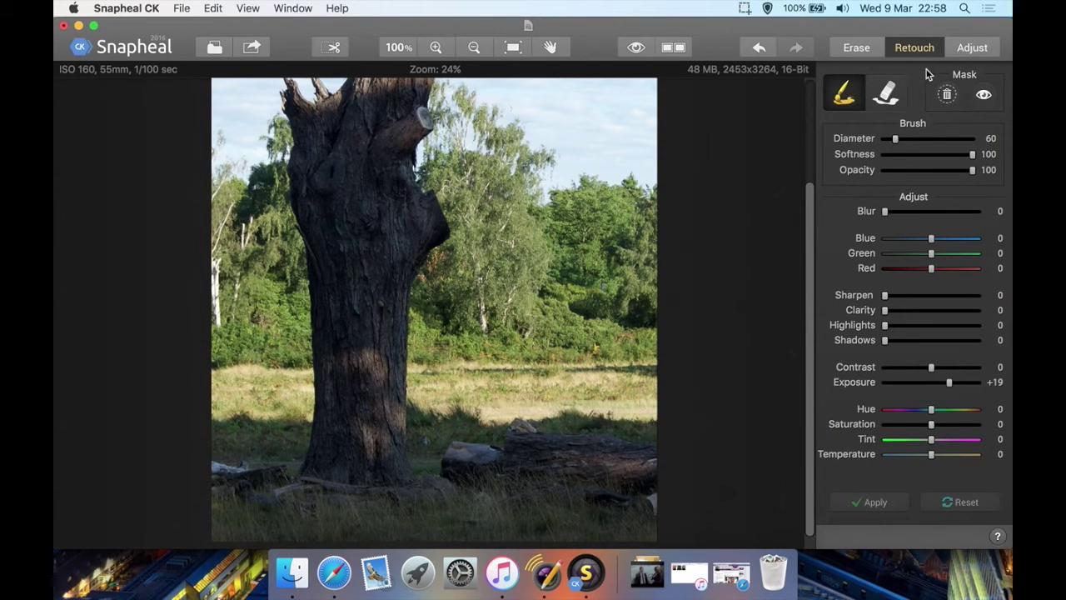
left_click(972, 48)
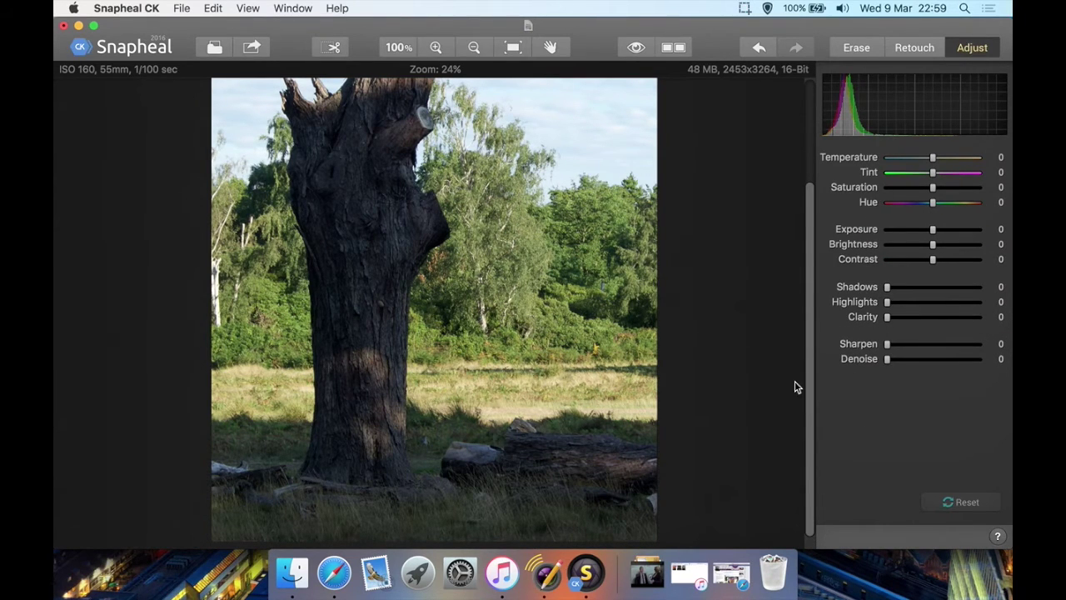
Open the retouched photo in Noiseless CK through the Creative Kit sharing options and view it at 100%
left_click(252, 48)
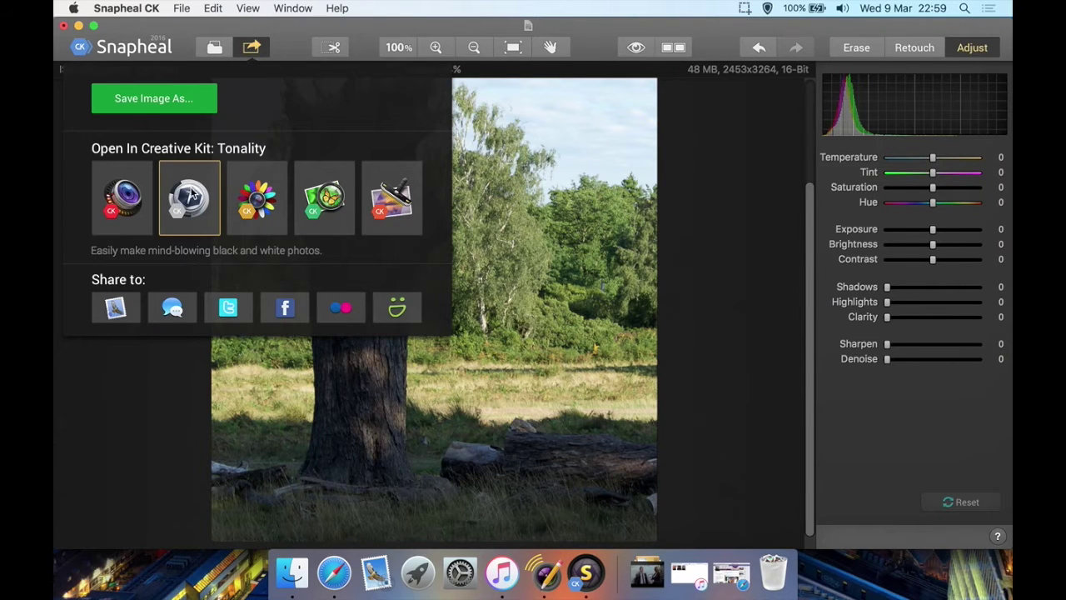
left_click(377, 204)
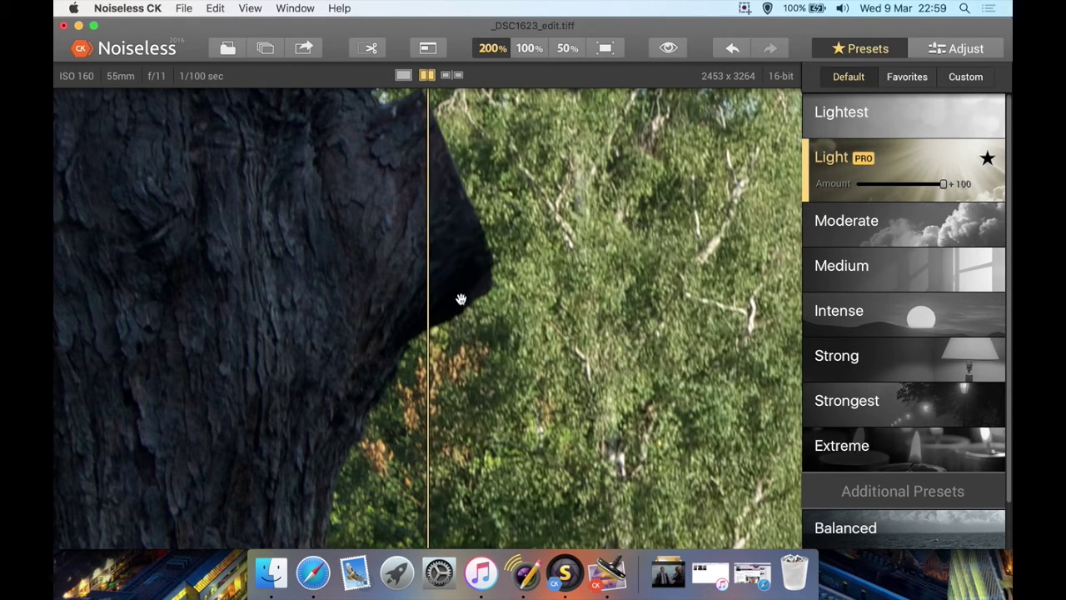
left_click(544, 51)
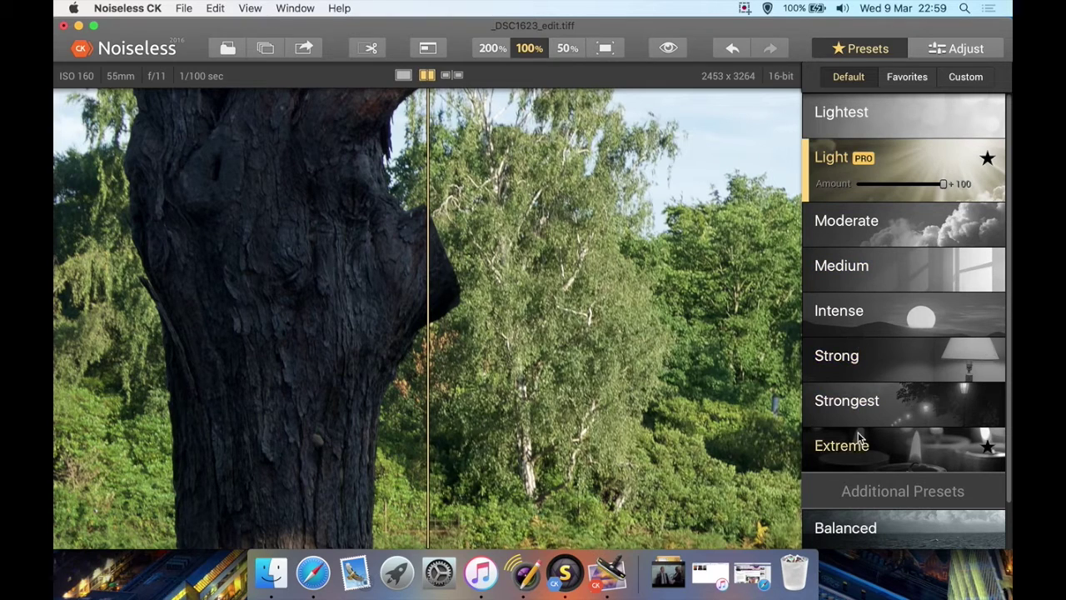
Browse the default, custom and favorite noise reduction presets, and return to the default ones
scroll(857, 441, "down", 2)
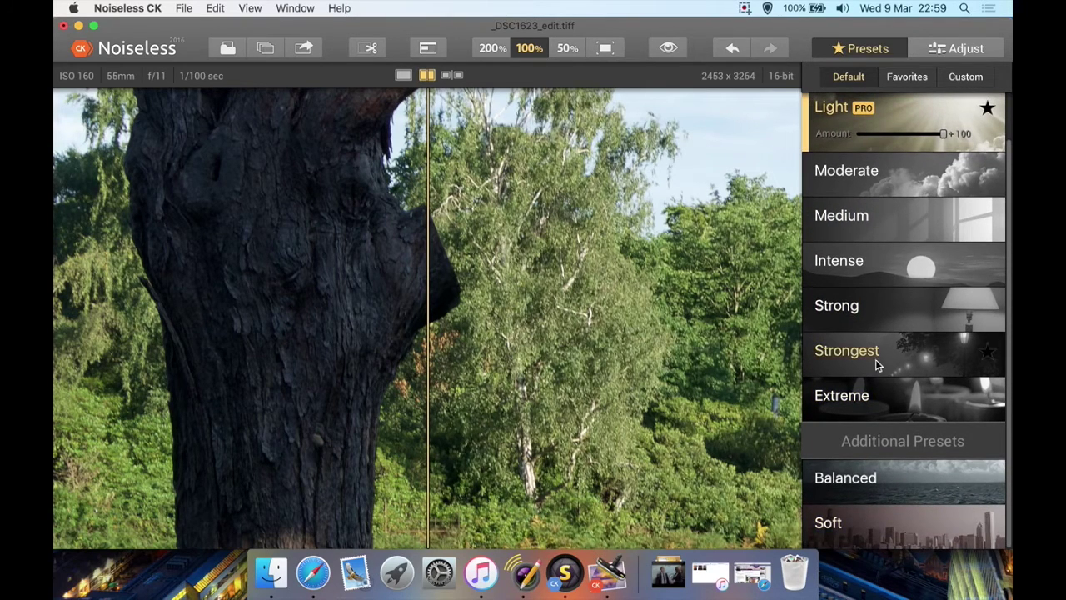
scroll(875, 363, "up", 2)
left_click(951, 85)
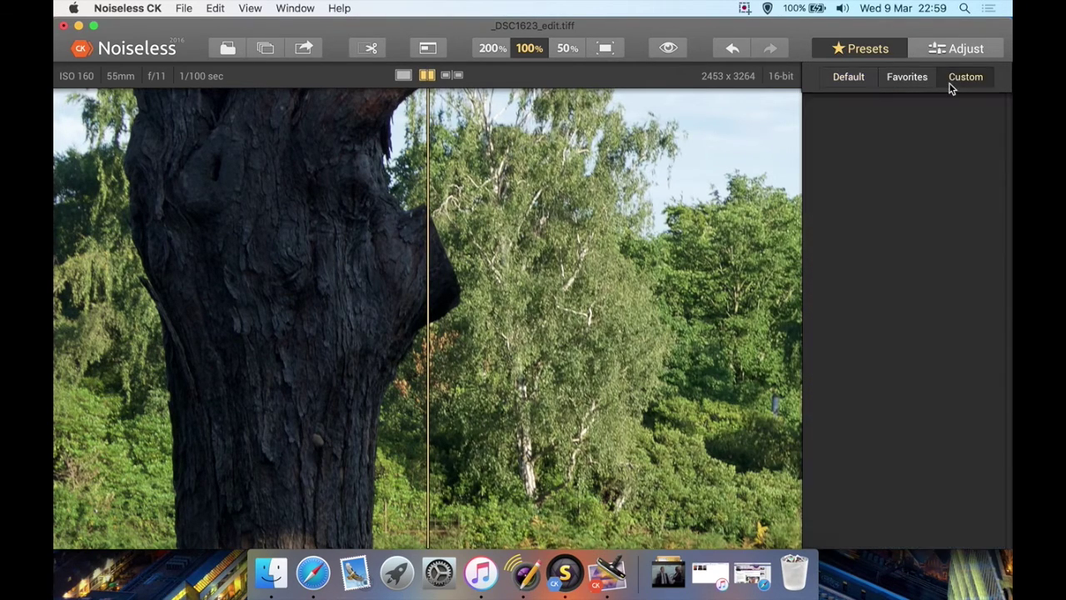
left_click(923, 80)
left_click(858, 82)
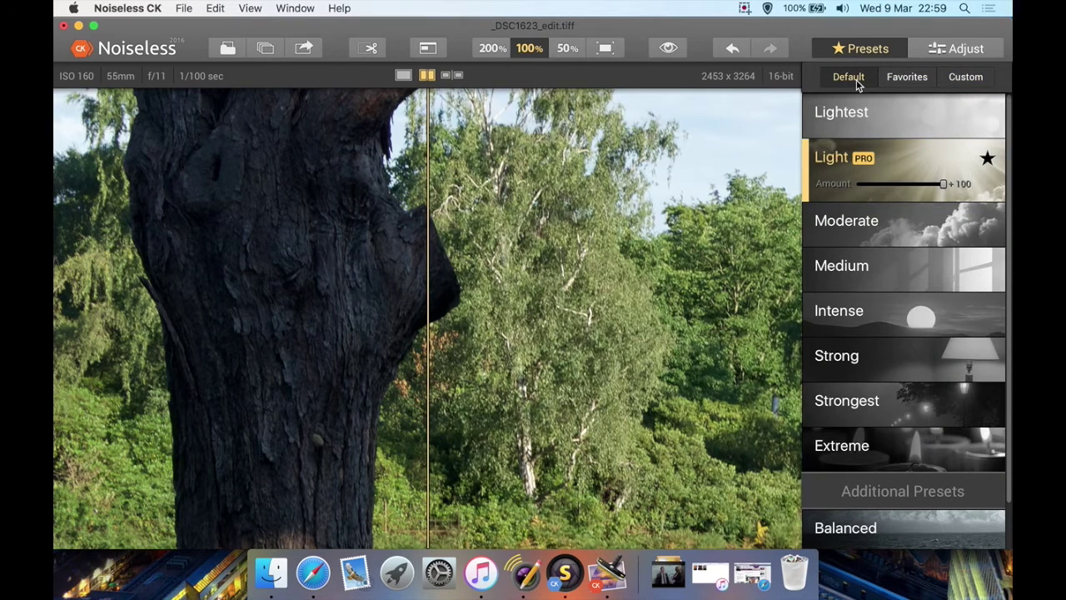
Compare the original and denoised photo, using the before-and-after preview and the side-by-side view
left_click(666, 50)
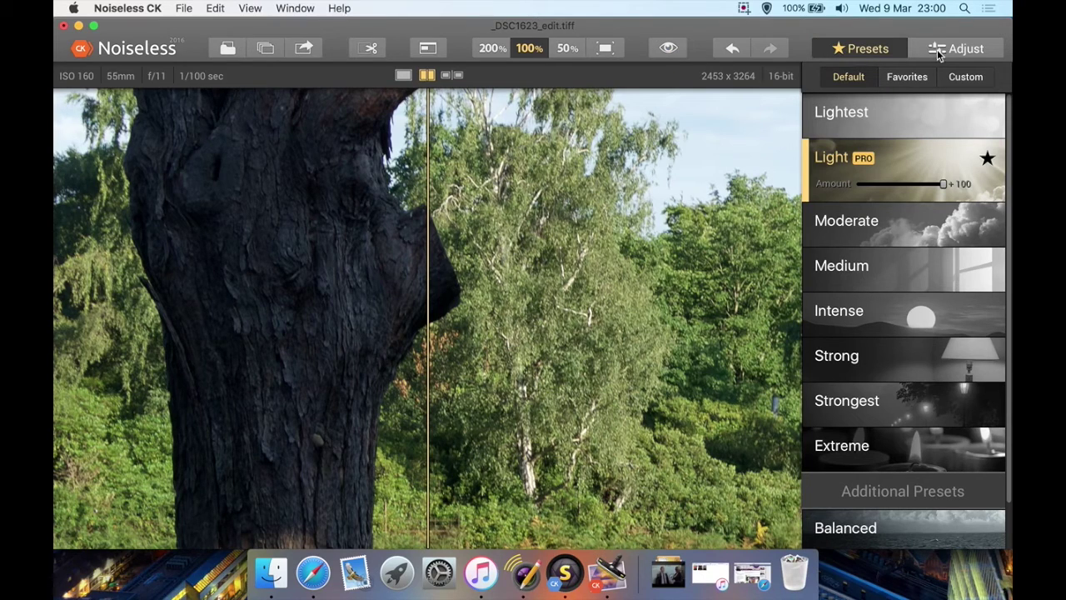
left_click(447, 75)
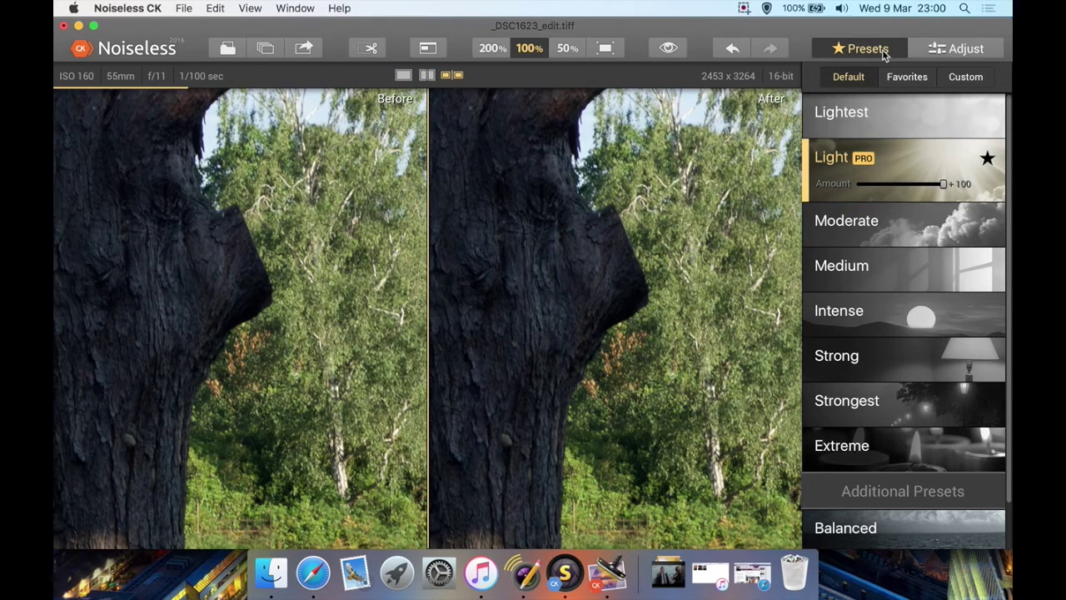
Examine the manual adjustments for noise reduction, structure, details and filter
left_click(945, 47)
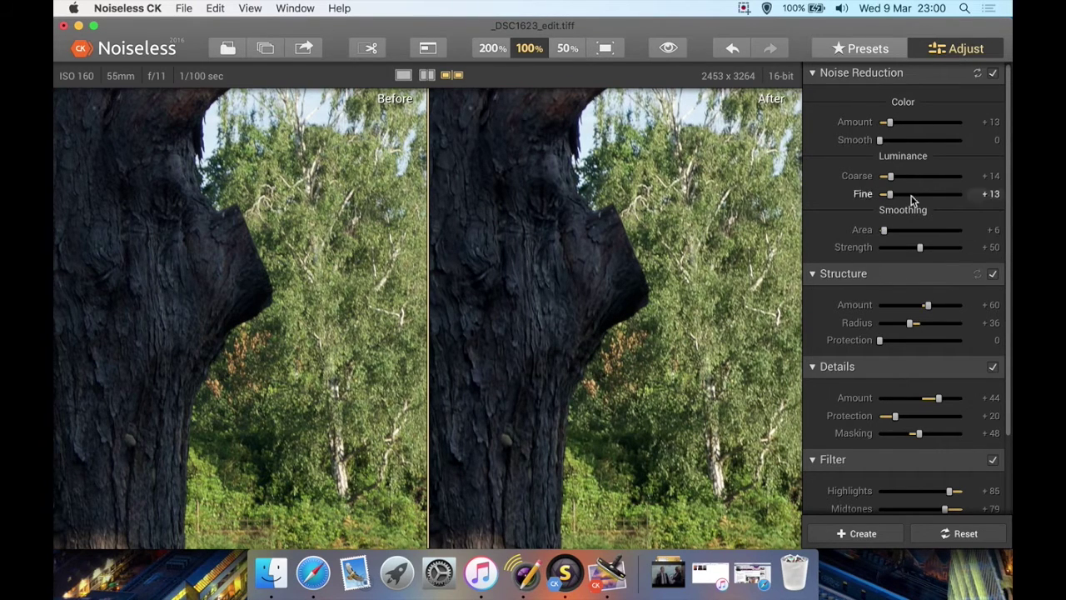
scroll(869, 373, "down", 1)
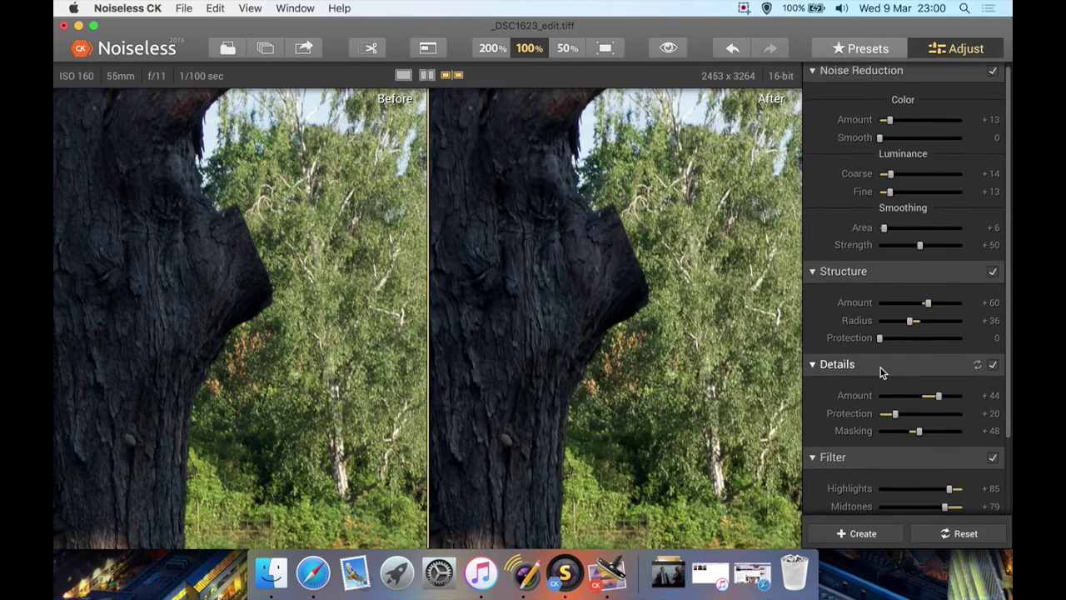
scroll(869, 376, "down", 5)
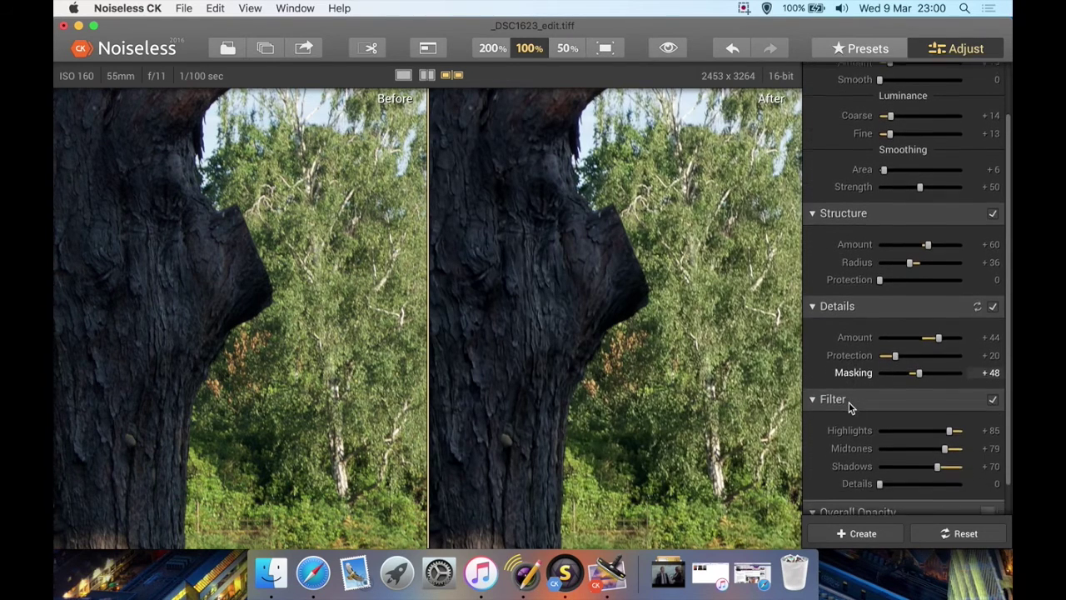
Examine the overall opacity adjustment, return to the presets and show the photo in single-image view
scroll(849, 408, "down", 3)
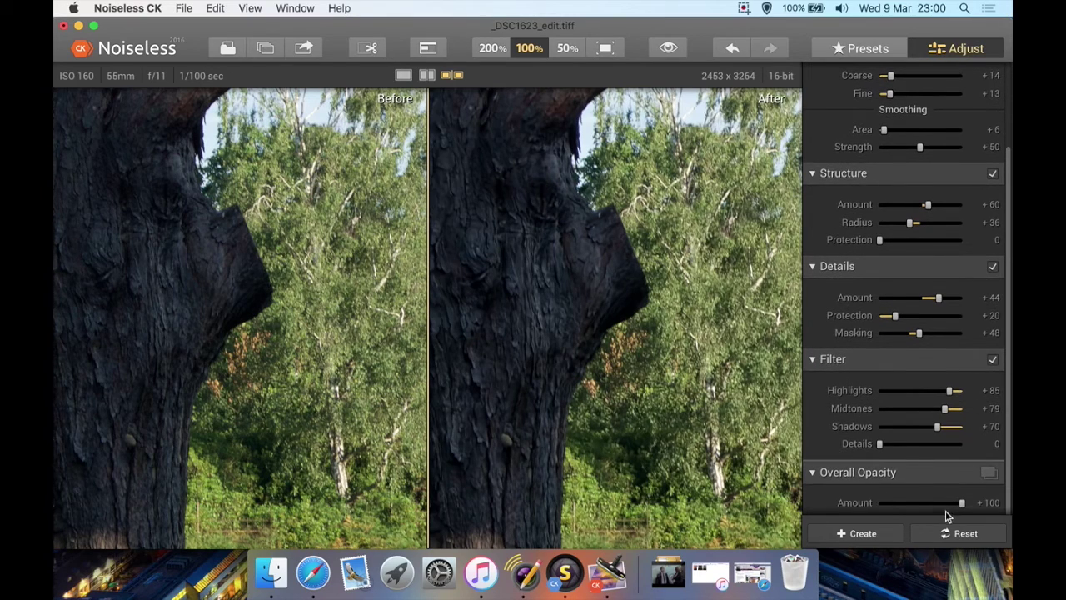
left_click(858, 47)
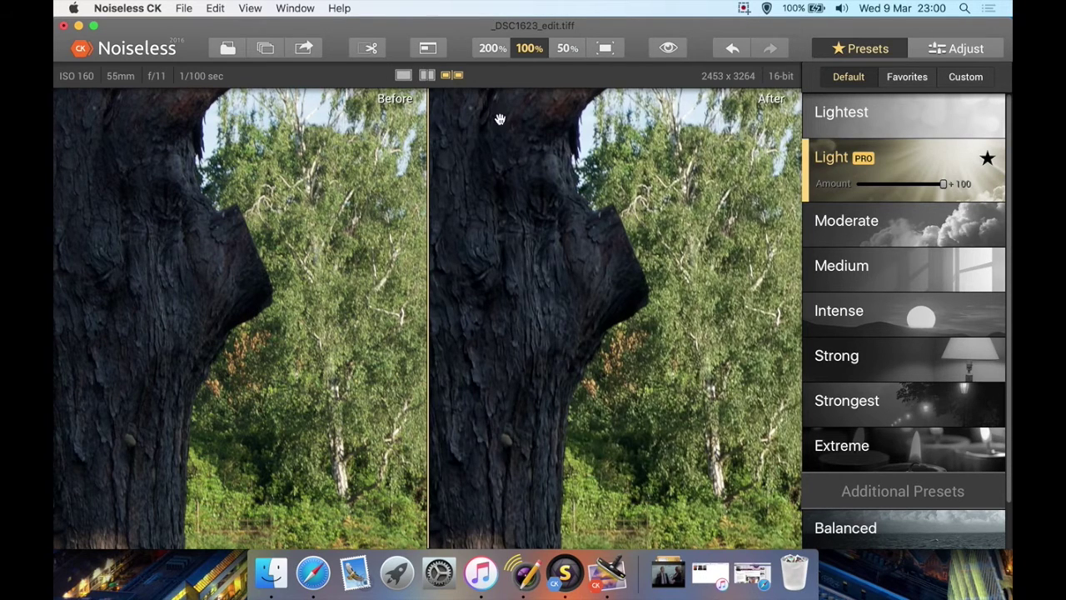
left_click(403, 75)
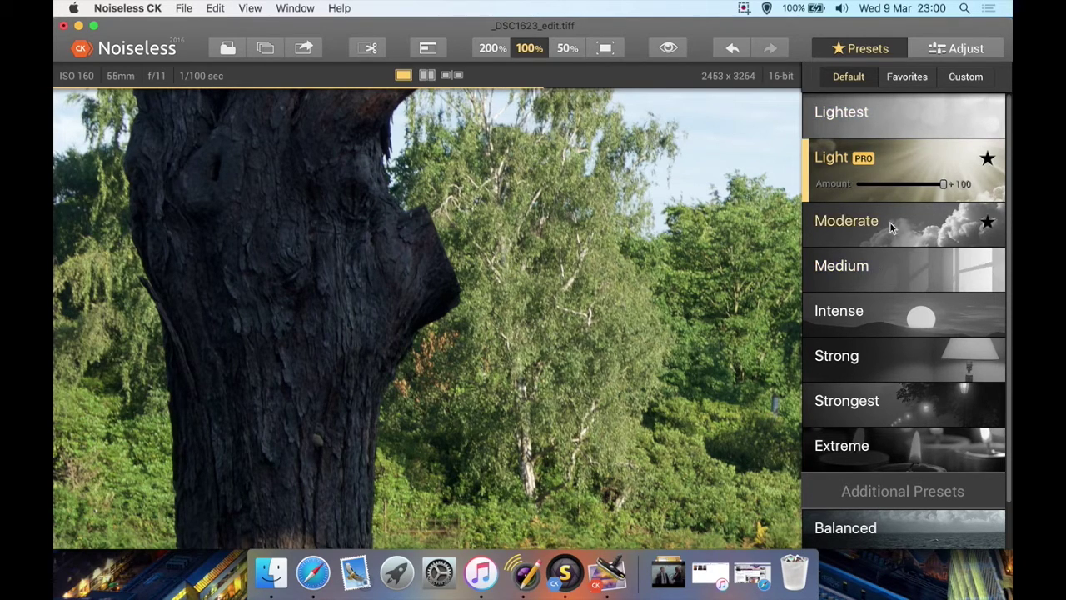
Look over the options for saving the photo, opening it in other Creative Kit apps and sharing it
left_click(303, 47)
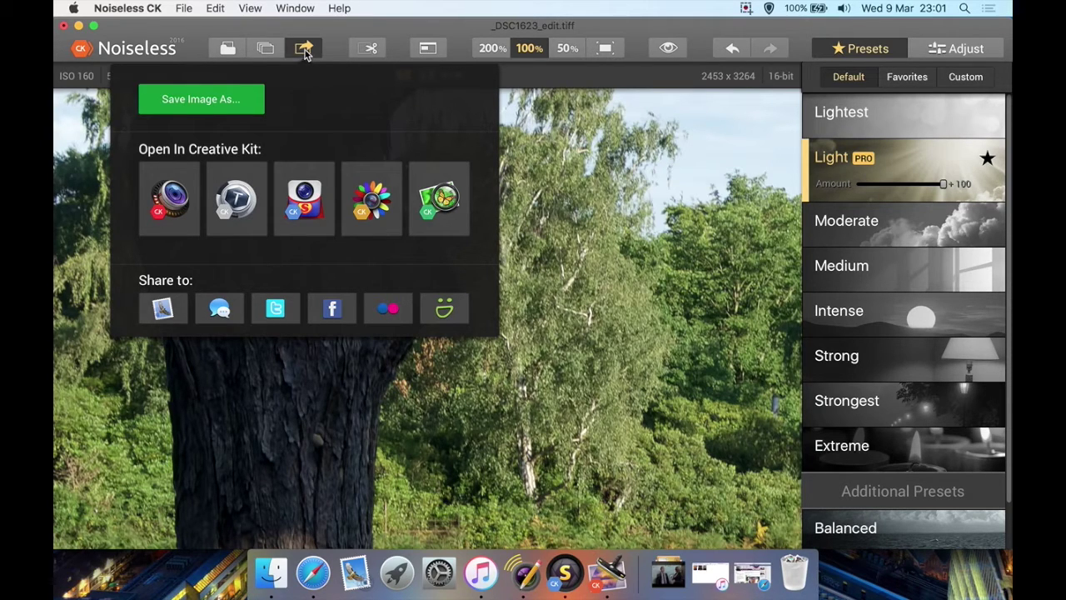
left_click(307, 52)
left_click(305, 48)
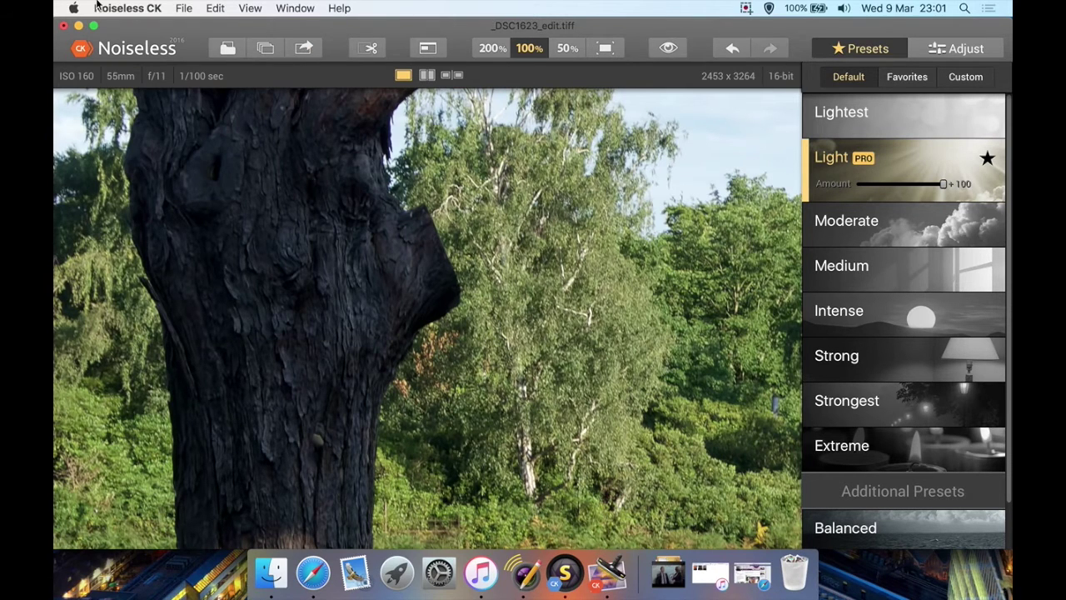
Quit Noiseless CK and Snapheal CK without saving the changes
left_click(128, 8)
left_click(163, 165)
left_click(467, 138)
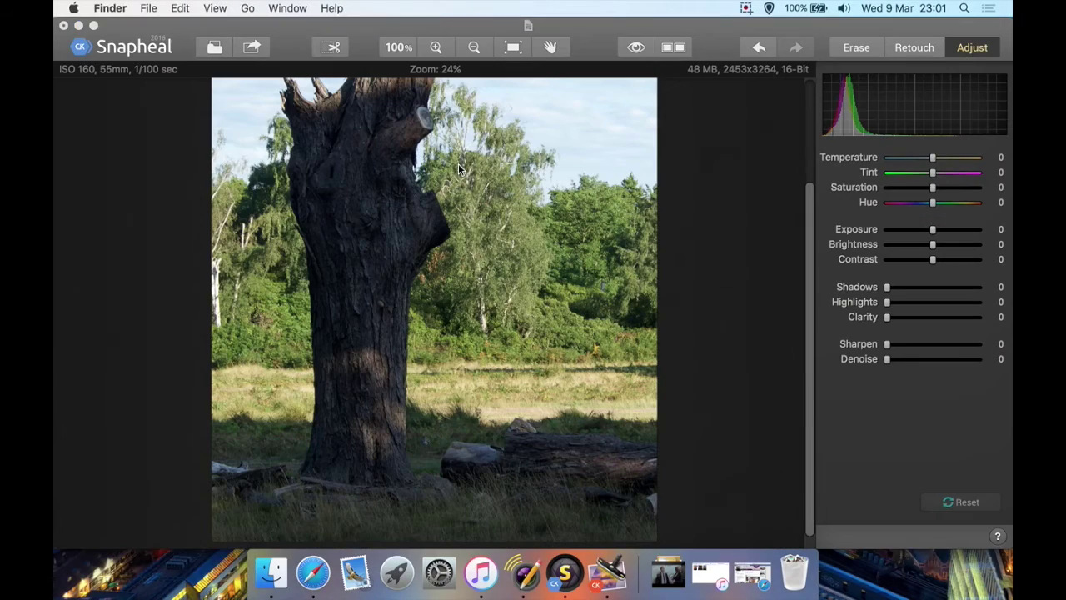
left_click(122, 8)
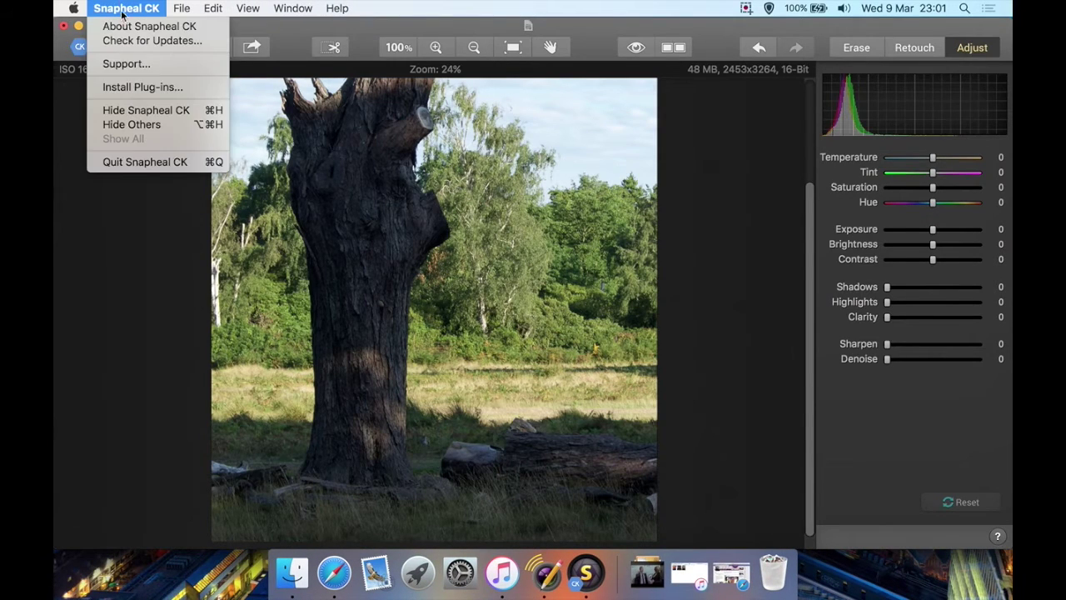
left_click(172, 160)
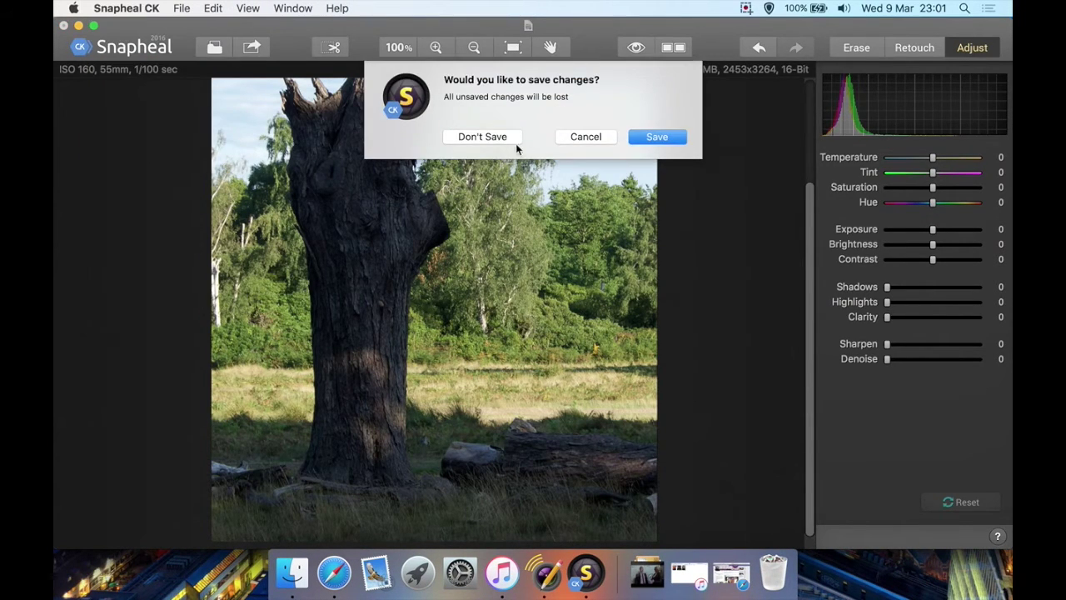
left_click(505, 140)
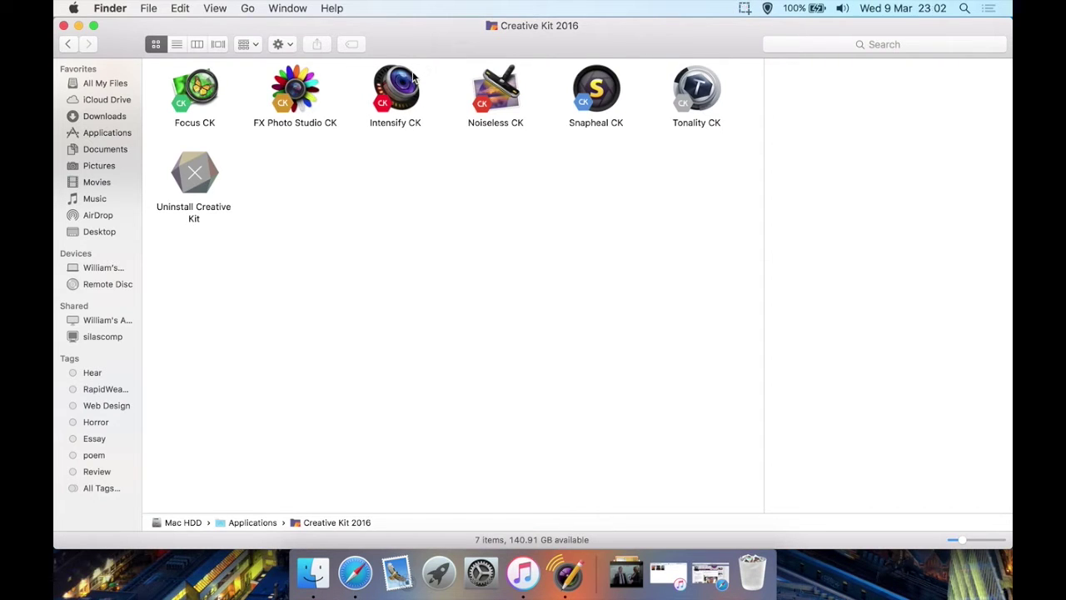
Open Intensify CK from the Creative Kit 2016 folder and browse its favorite, custom and default presets
double_click(391, 94)
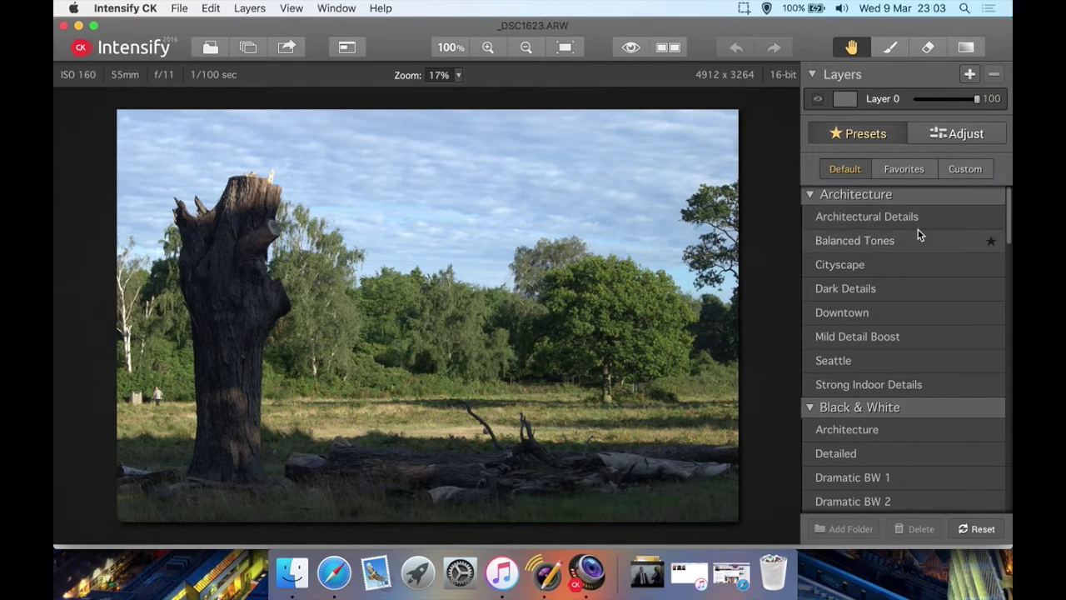
left_click(904, 175)
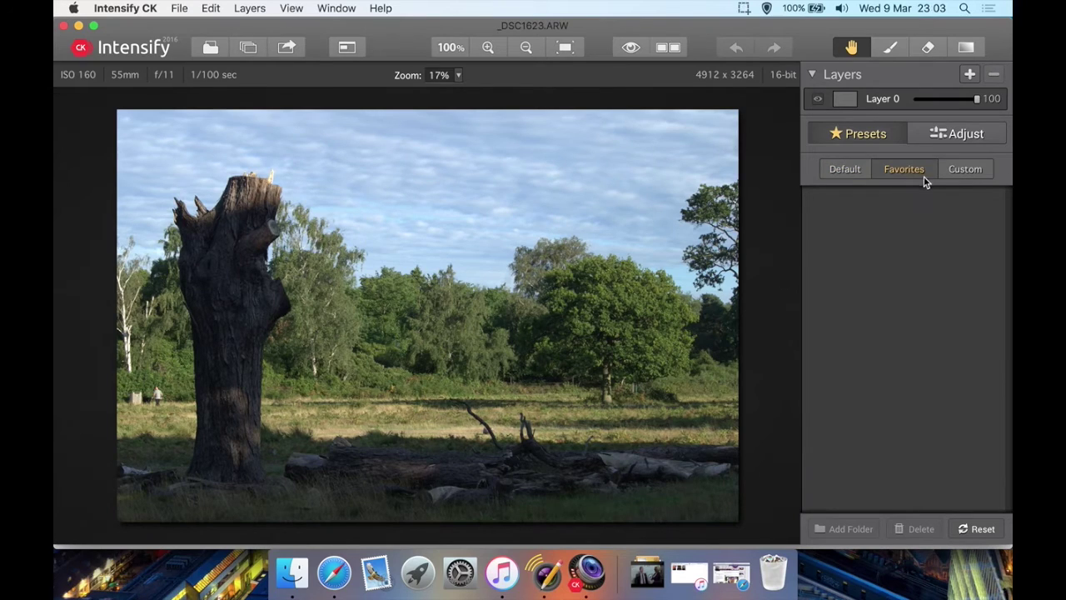
left_click(955, 179)
left_click(826, 176)
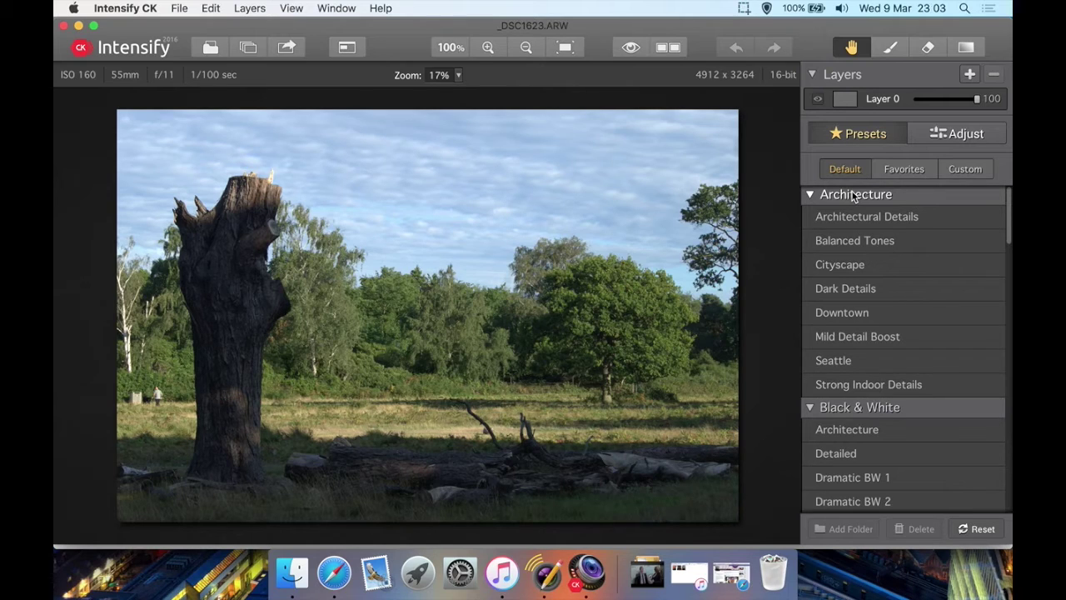
Try the Architectural Details preset on the photo, and apply the creative preset Autumn Morning instead
mouse_move(852, 209)
left_click(847, 218)
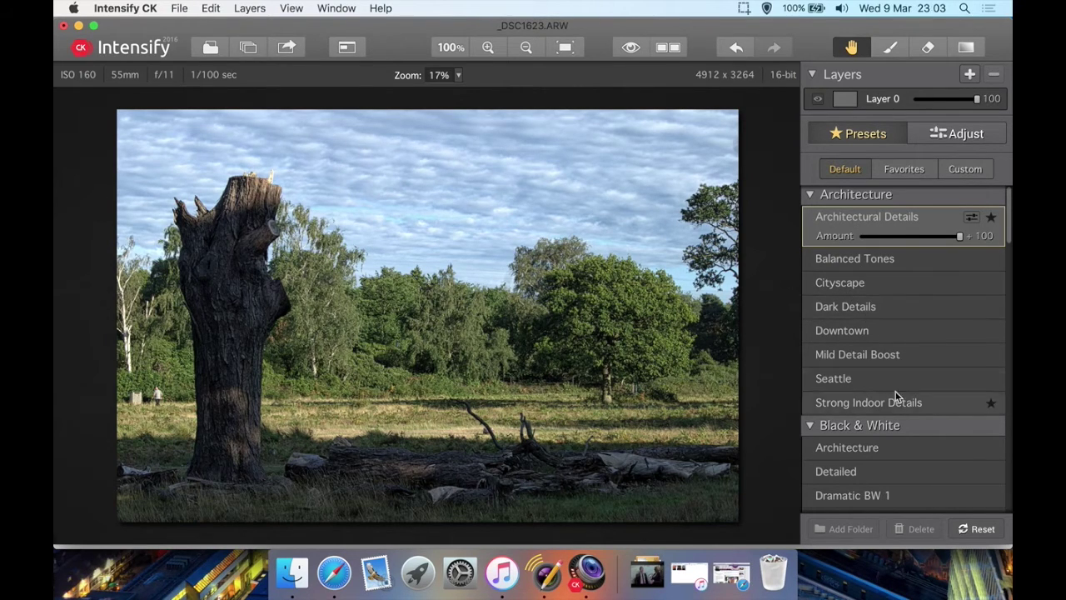
scroll(895, 393, "down", 5)
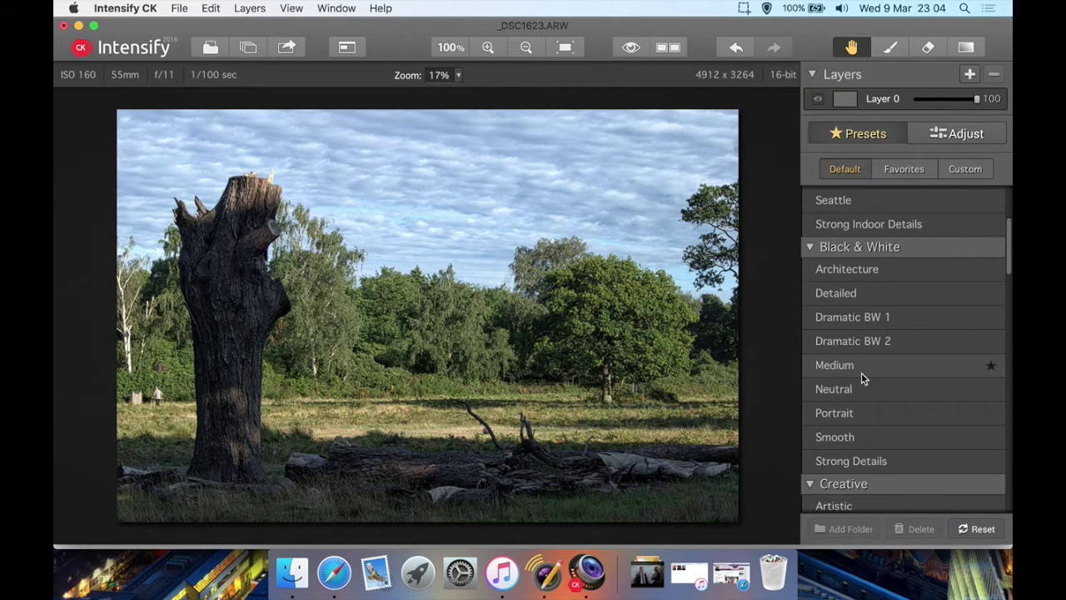
scroll(861, 372, "down", 6)
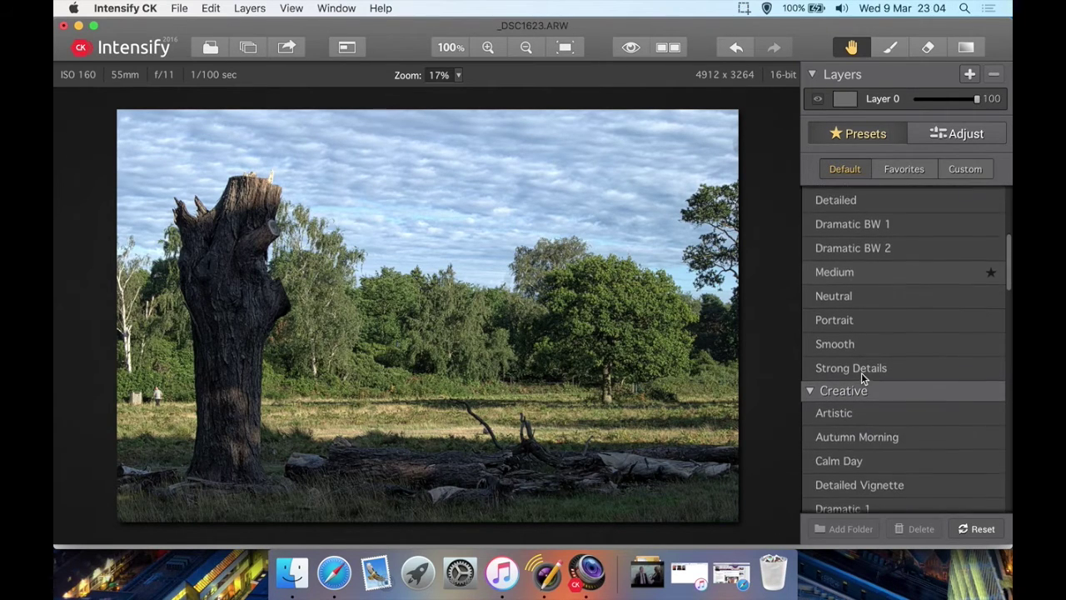
scroll(861, 372, "down", 2)
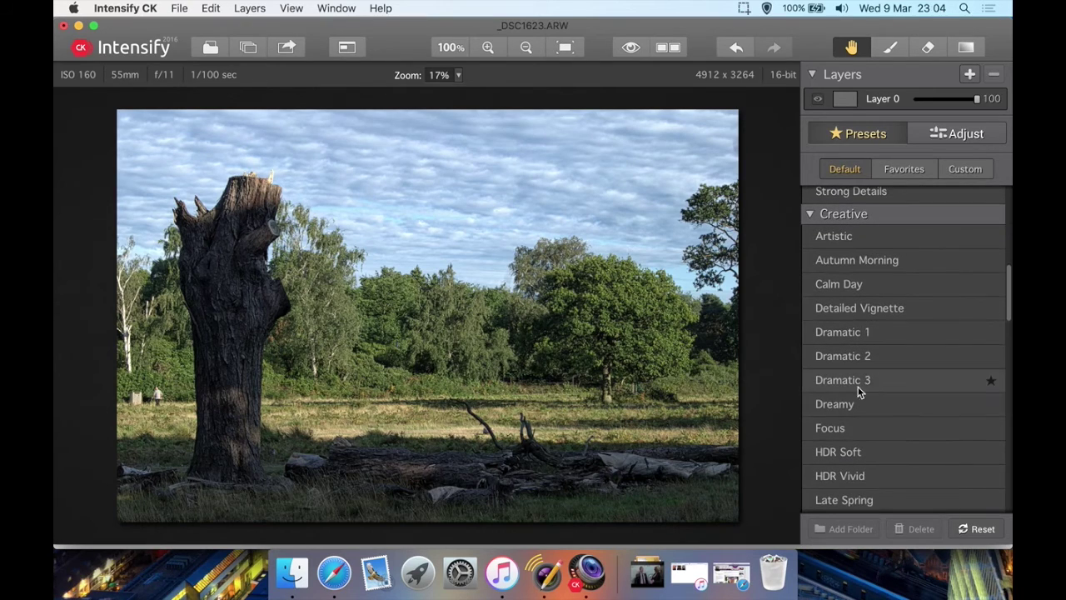
left_click(853, 259)
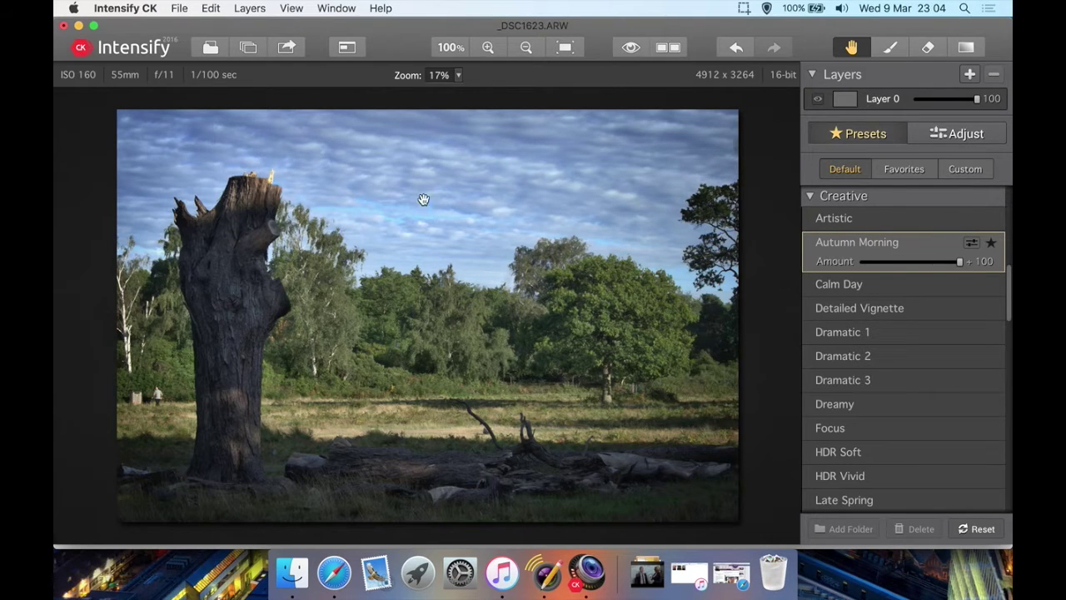
Add a layer and brush its mask over the grass, logs, trees and trunk at size 250, with the mask shown
left_click(968, 75)
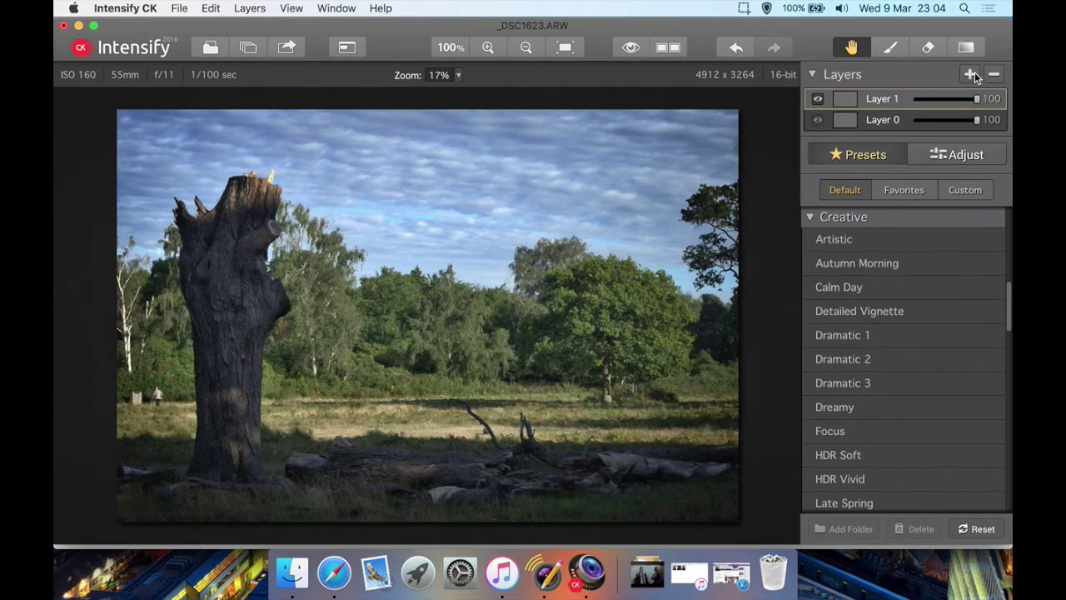
left_click(890, 48)
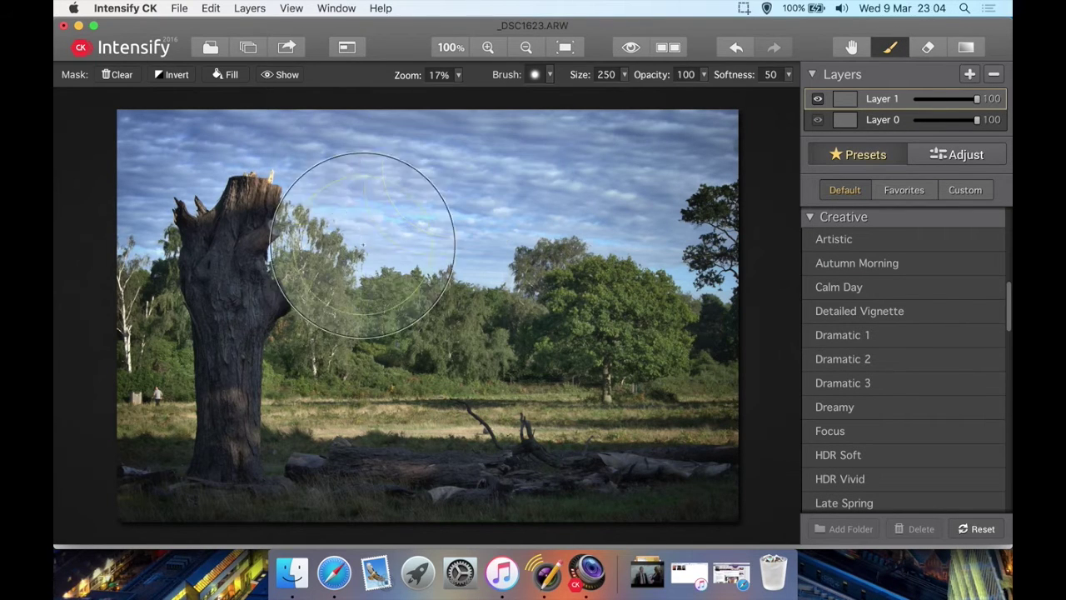
mouse_move(213, 355)
left_mouse_down()
mouse_move(432, 365)
mouse_move(183, 373)
mouse_move(505, 412)
mouse_move(231, 431)
mouse_move(665, 433)
mouse_move(343, 396)
mouse_move(598, 369)
mouse_move(434, 386)
mouse_move(631, 305)
mouse_move(283, 324)
left_mouse_up()
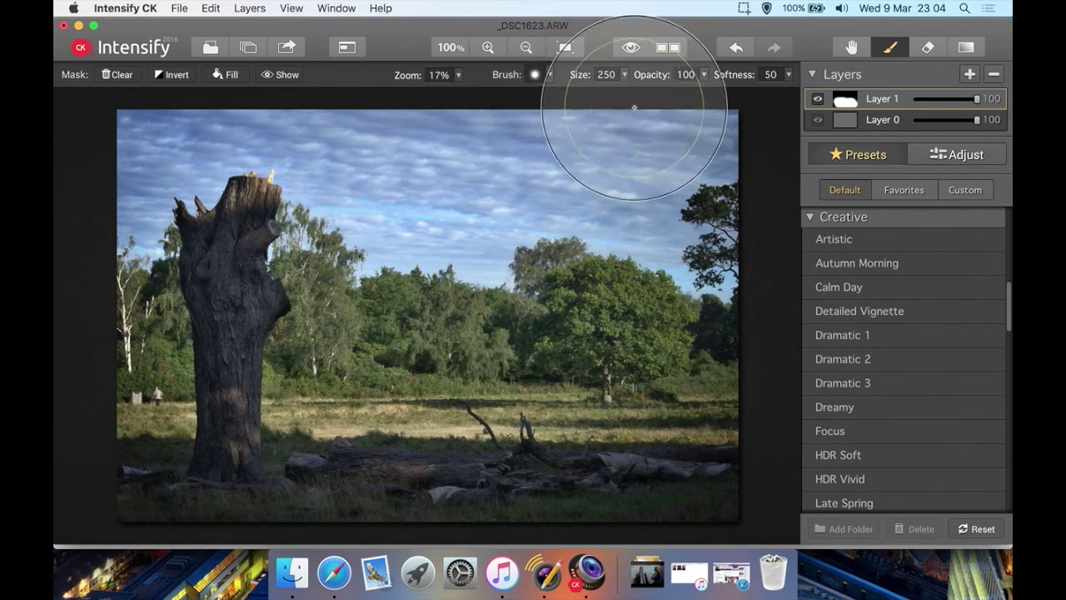
left_click(279, 74)
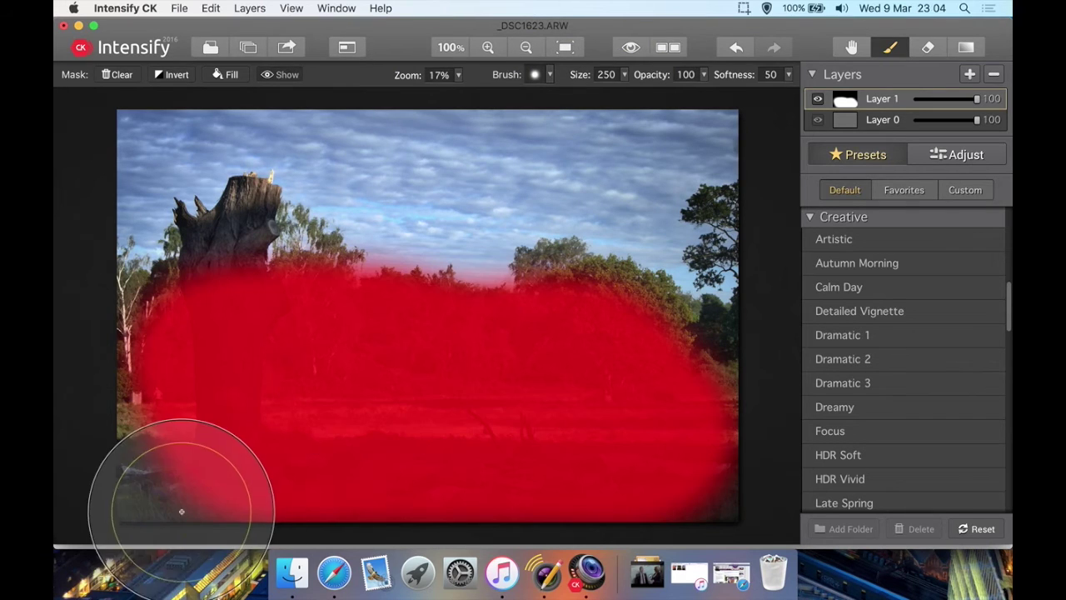
left_click_drag(202, 503, 155, 440)
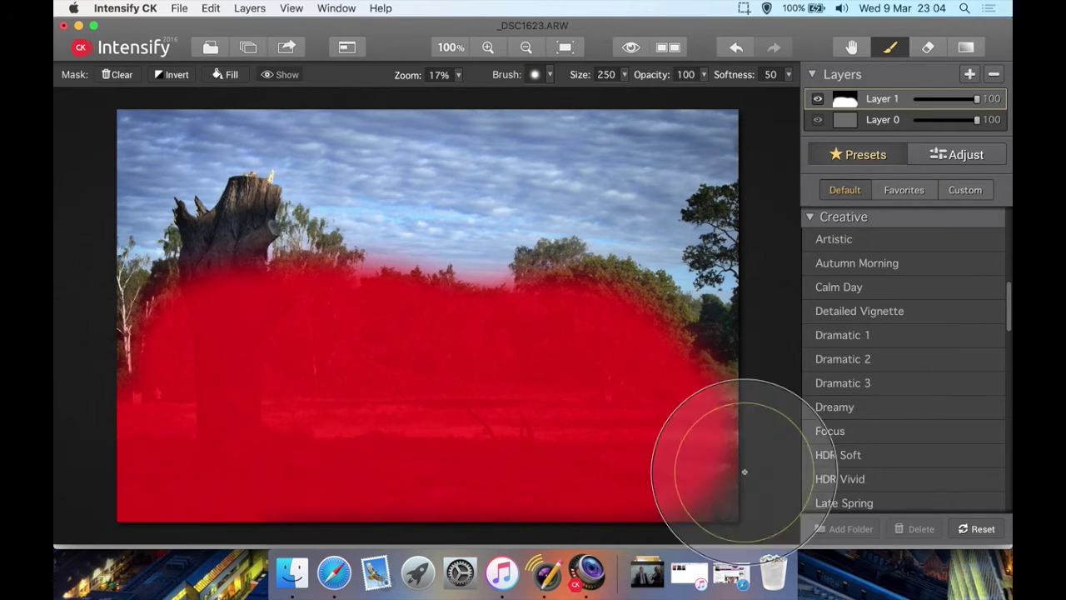
mouse_move(680, 448)
left_mouse_down()
mouse_move(707, 455)
mouse_move(702, 371)
mouse_move(671, 335)
mouse_move(611, 307)
left_mouse_up()
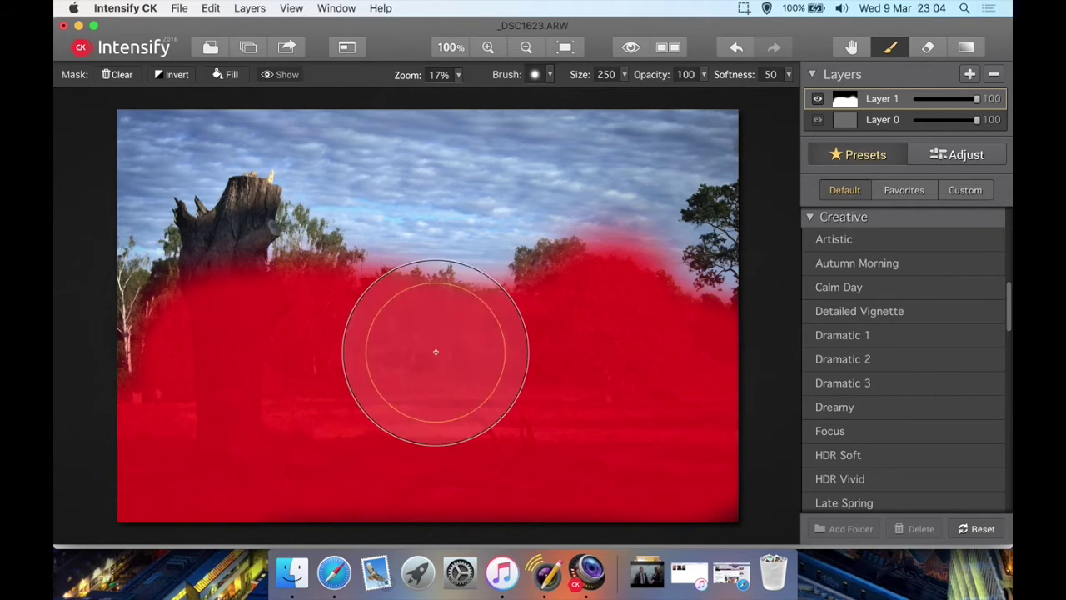
mouse_move(209, 290)
left_mouse_down()
mouse_move(119, 328)
mouse_move(135, 345)
left_mouse_up()
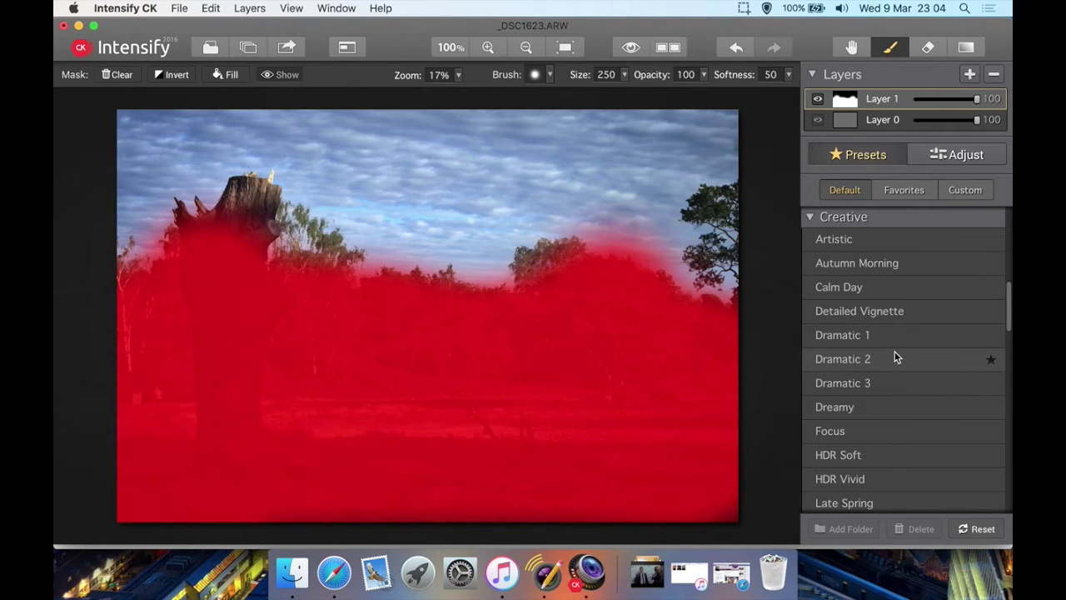
Hide the mask overlay and apply the creative preset Dreamy to the masked Layer 1
scroll(886, 370, "down", 3)
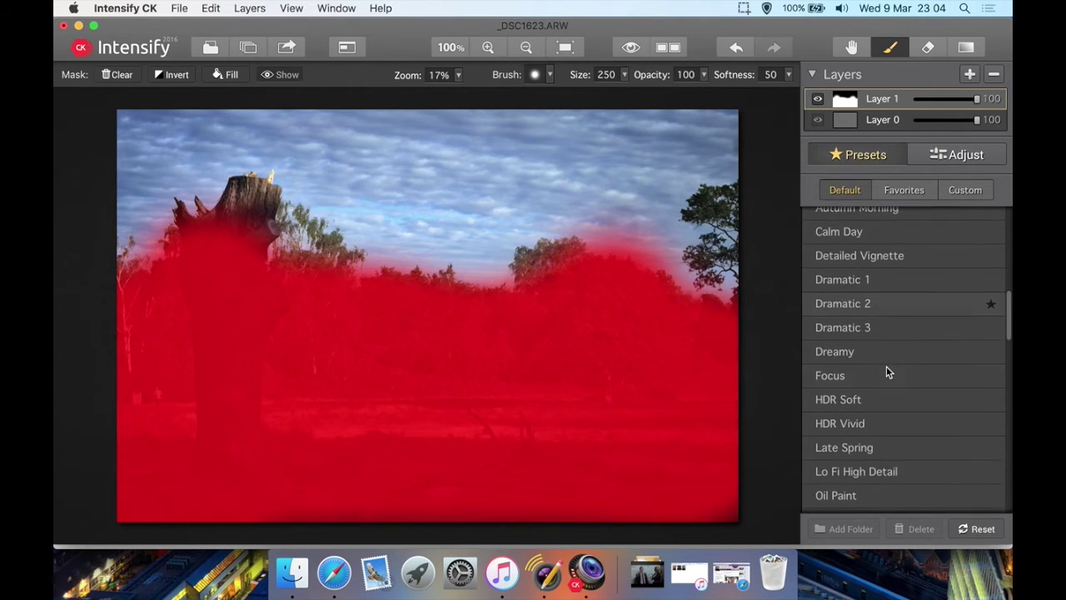
left_click(286, 75)
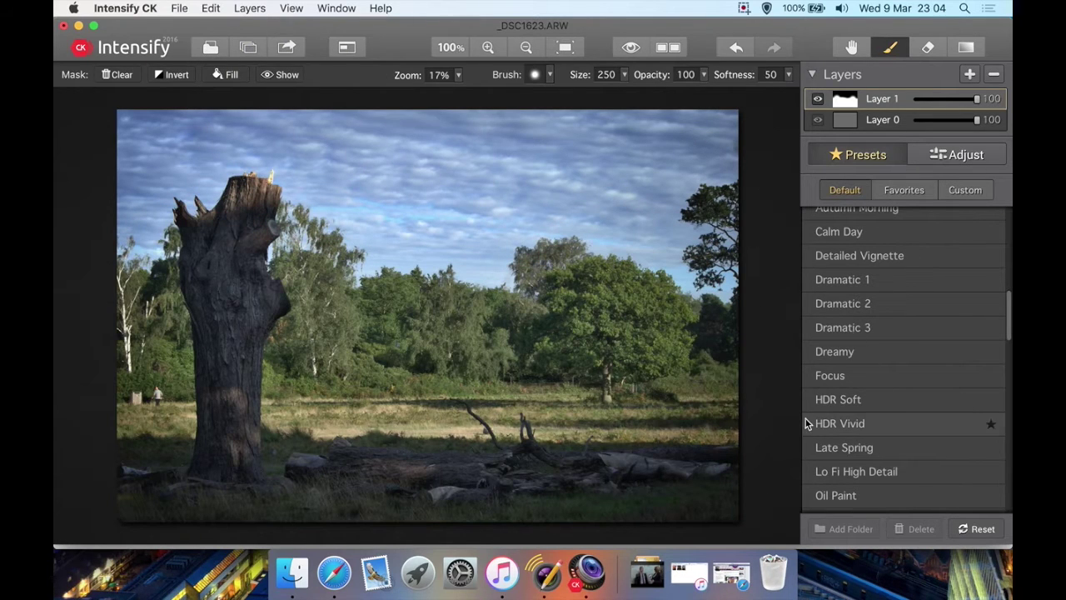
left_click(846, 354)
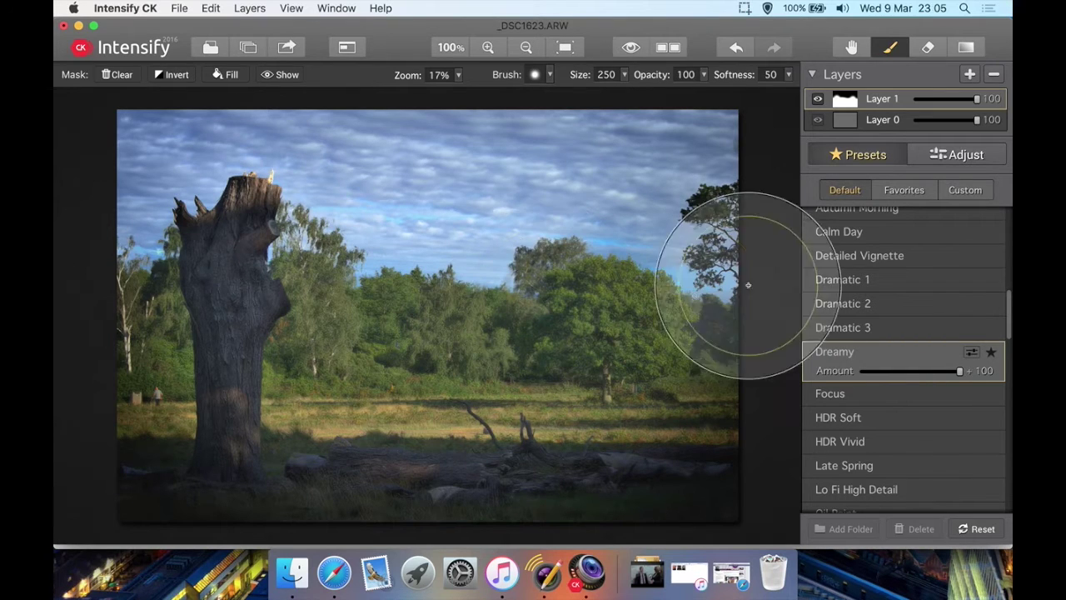
Try the Dramatic 3 preset on Layer 0, restore its Autumn Morning preset and reselect Layer 1
left_click(841, 210)
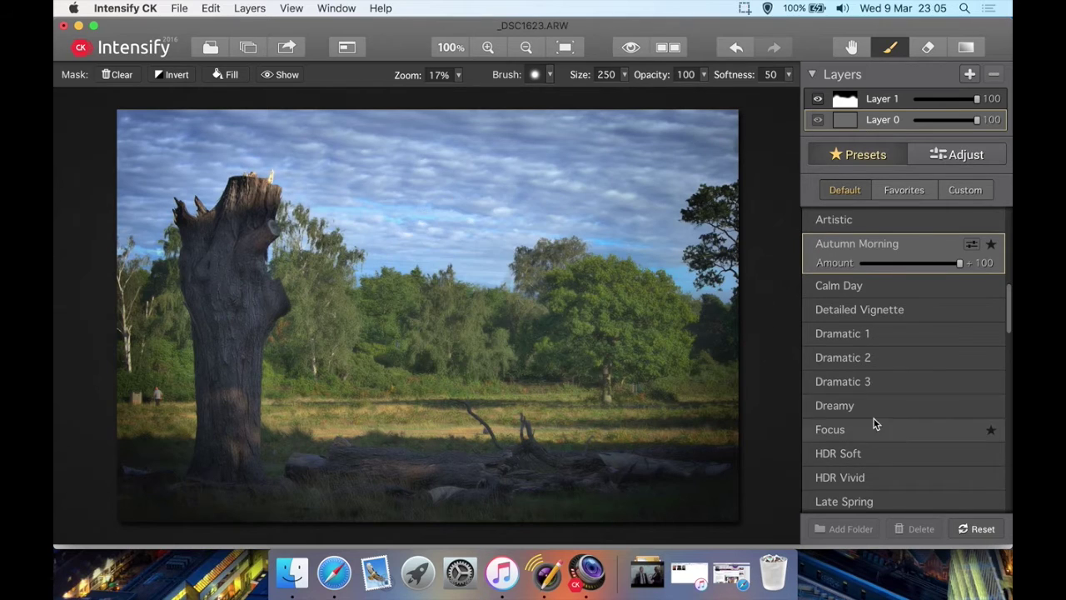
left_click(864, 391)
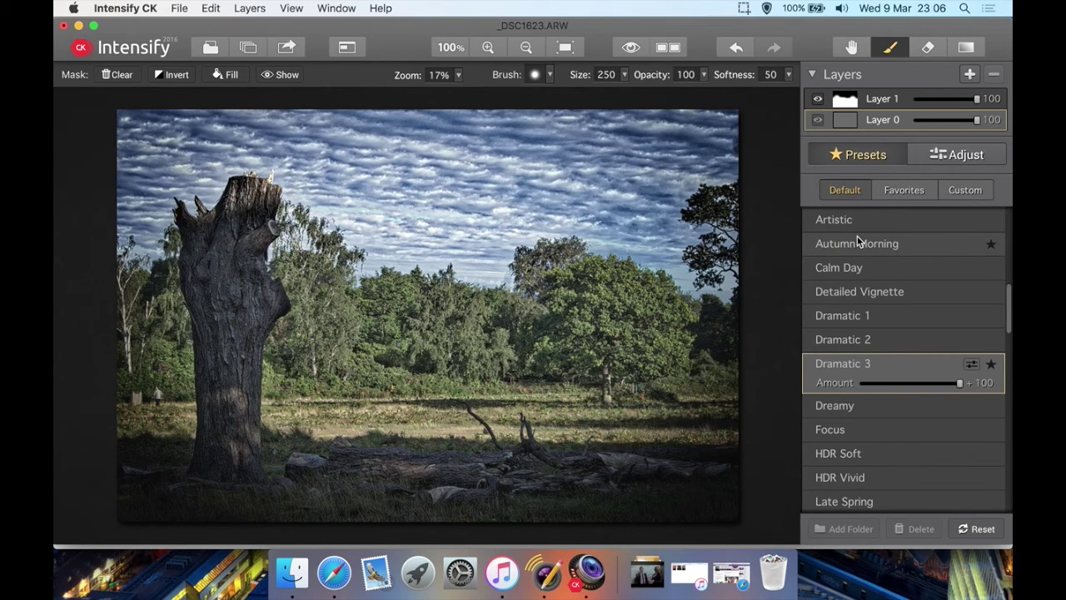
scroll(839, 278, "up", 2)
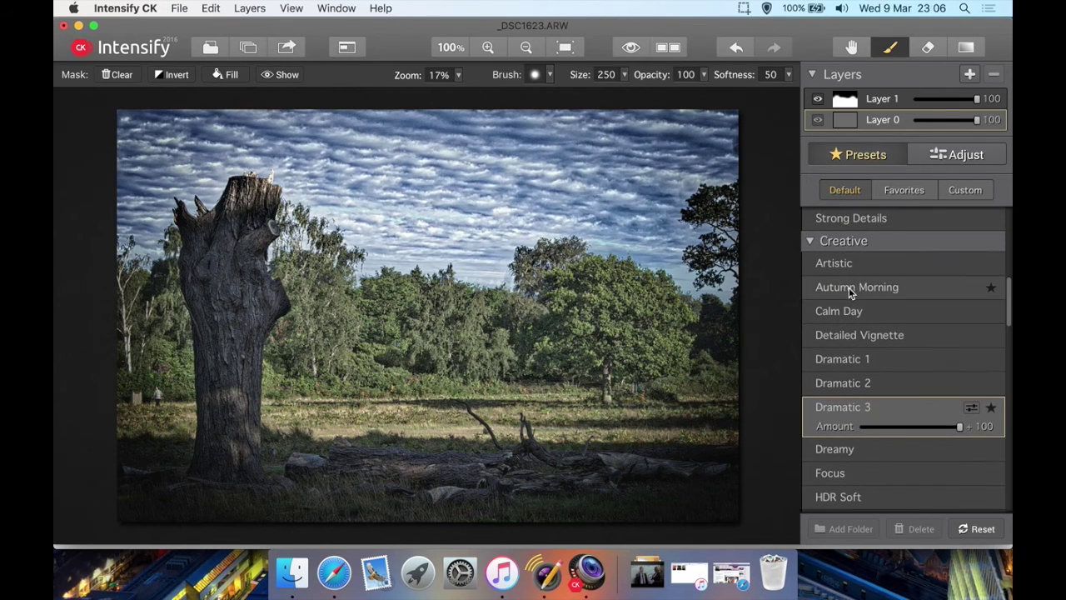
left_click(848, 287)
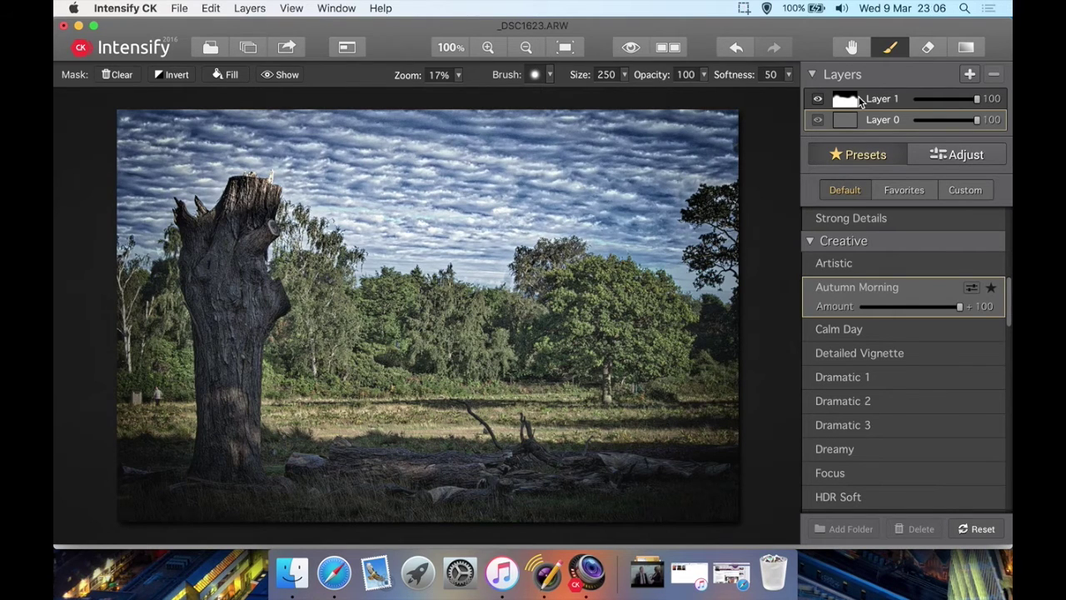
left_click(862, 100)
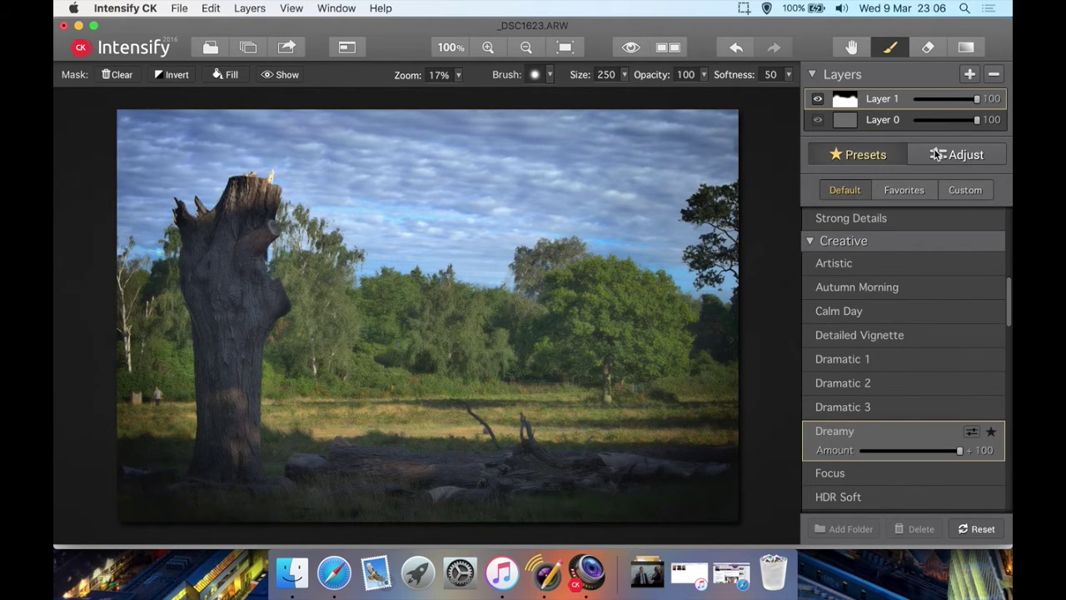
Add Layer 2 and brush its mask over the sky and treetops at size 250, checking the coverage with the mask overlay
left_click(969, 74)
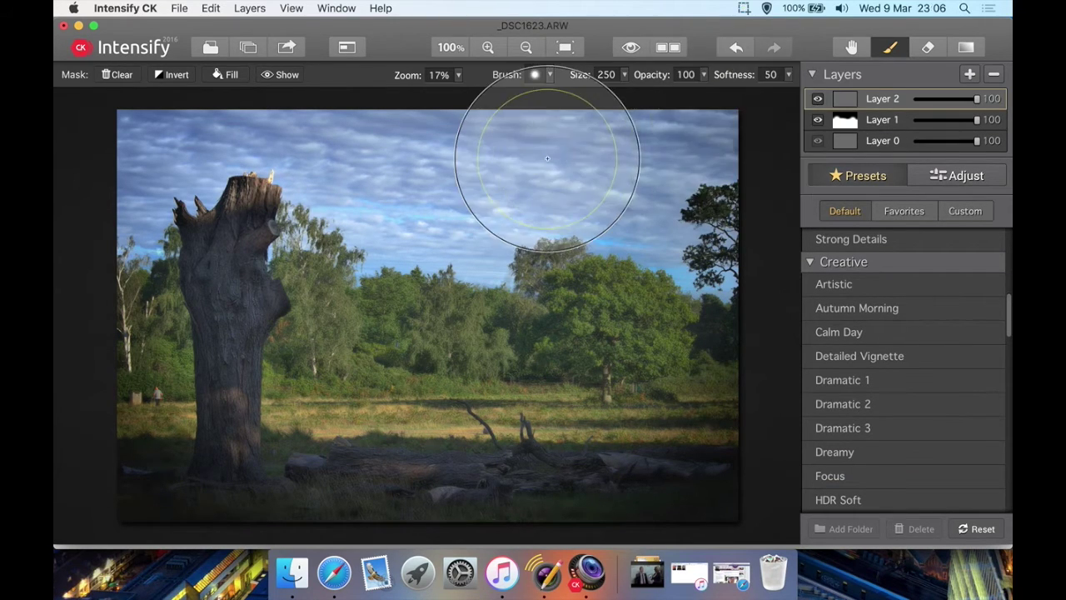
mouse_move(547, 158)
left_mouse_down()
mouse_move(420, 144)
mouse_move(145, 144)
mouse_move(404, 133)
mouse_move(640, 156)
mouse_move(704, 149)
left_mouse_up()
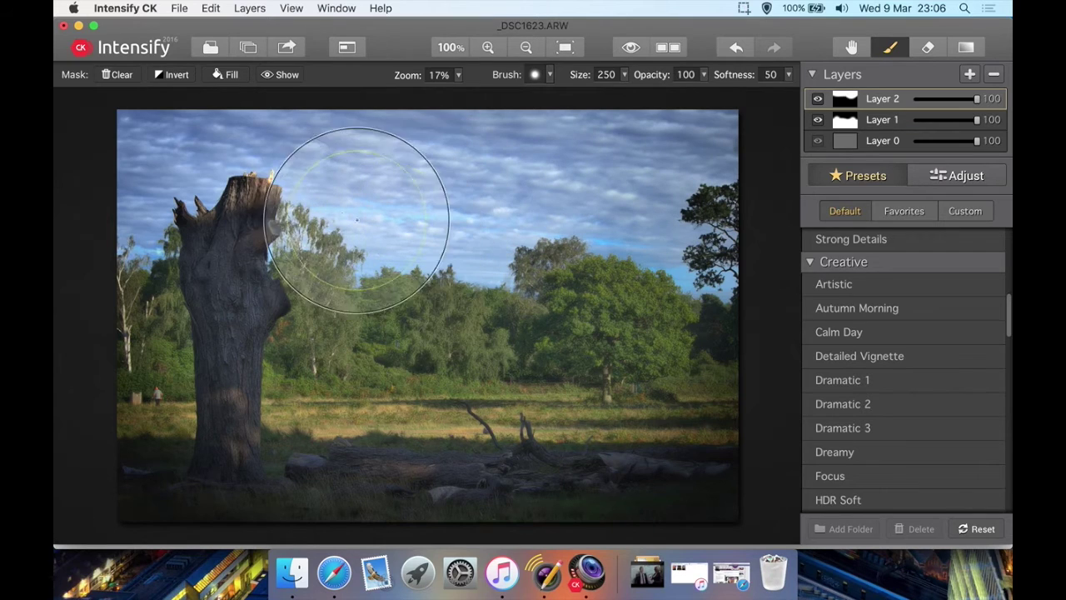
left_click(300, 81)
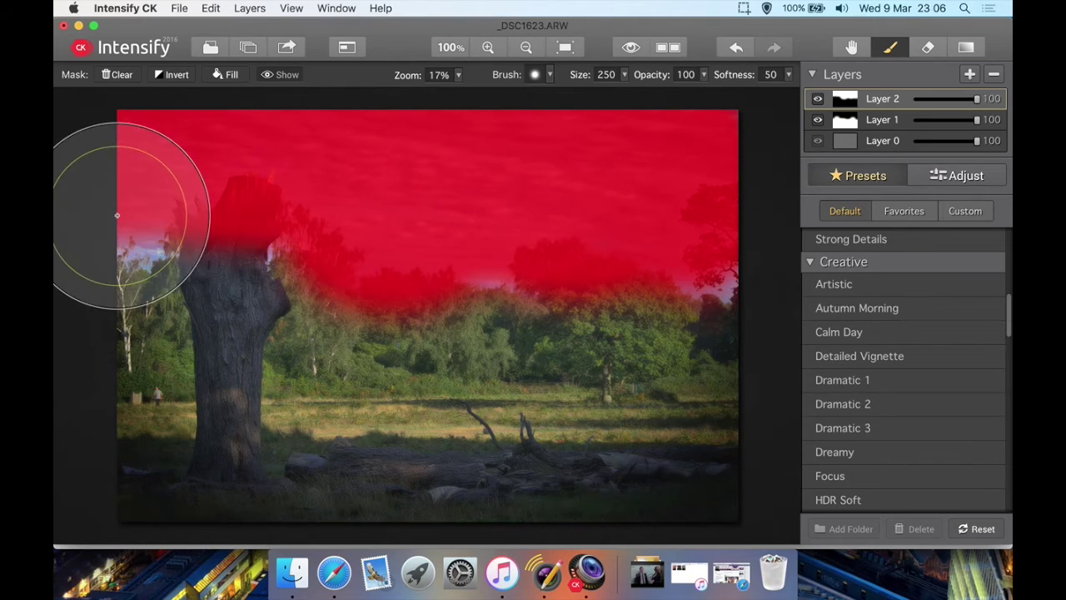
left_click(283, 74)
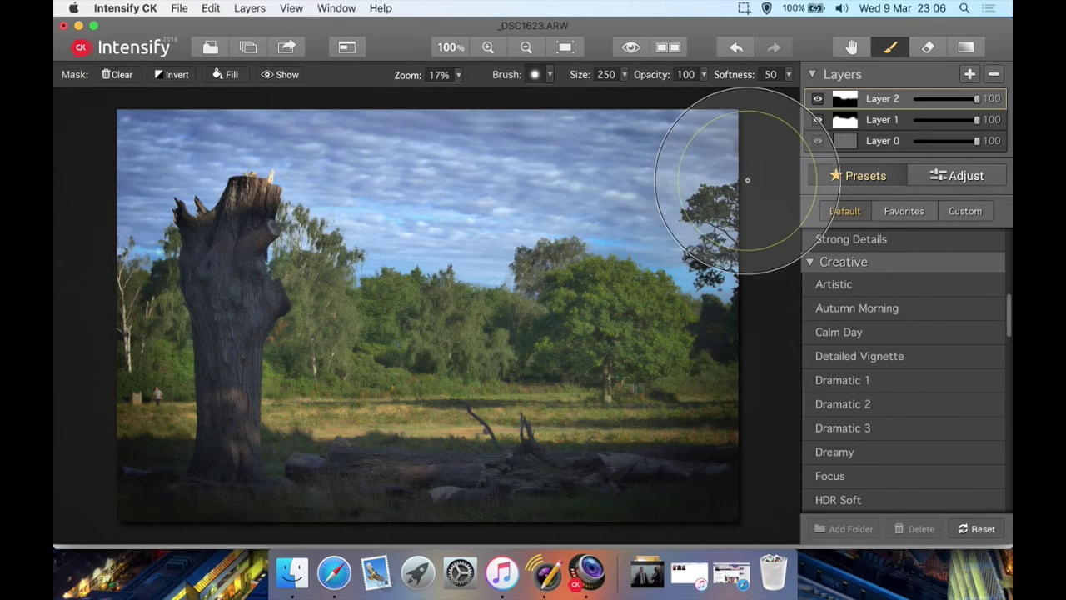
Apply the creative preset HDR Vivid to Layer 2, and switch to Layer 1 and back to compare the layers' presets
scroll(914, 426, "down", 3)
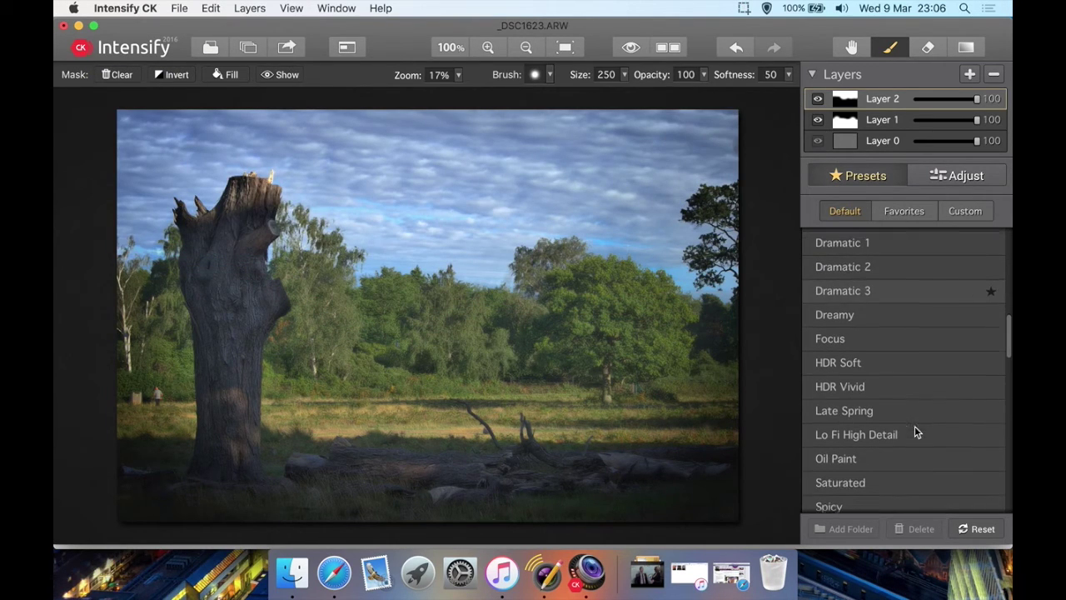
left_click(867, 380)
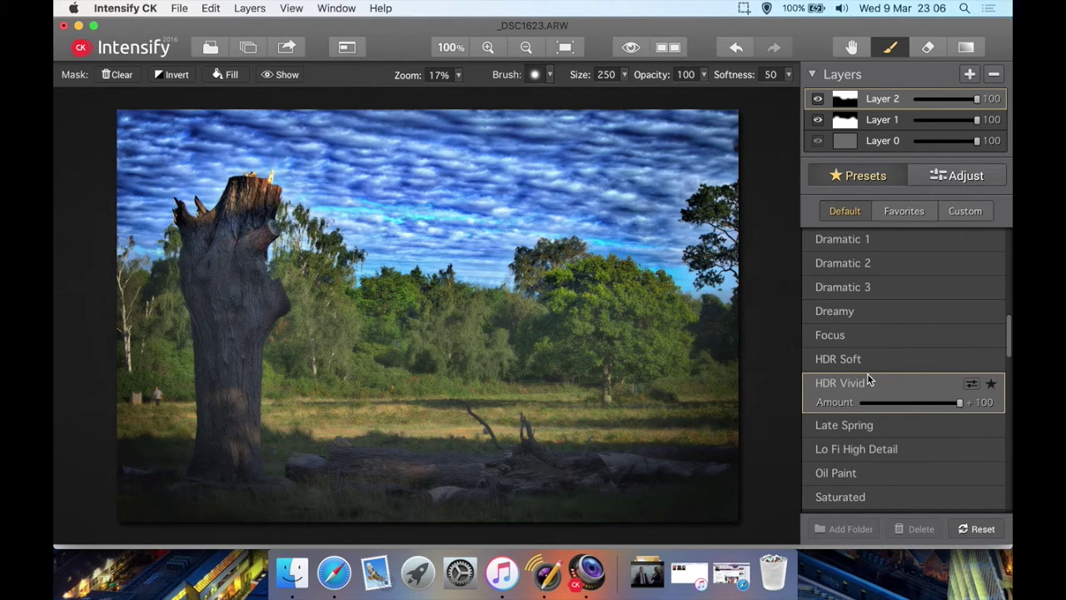
left_click(870, 123)
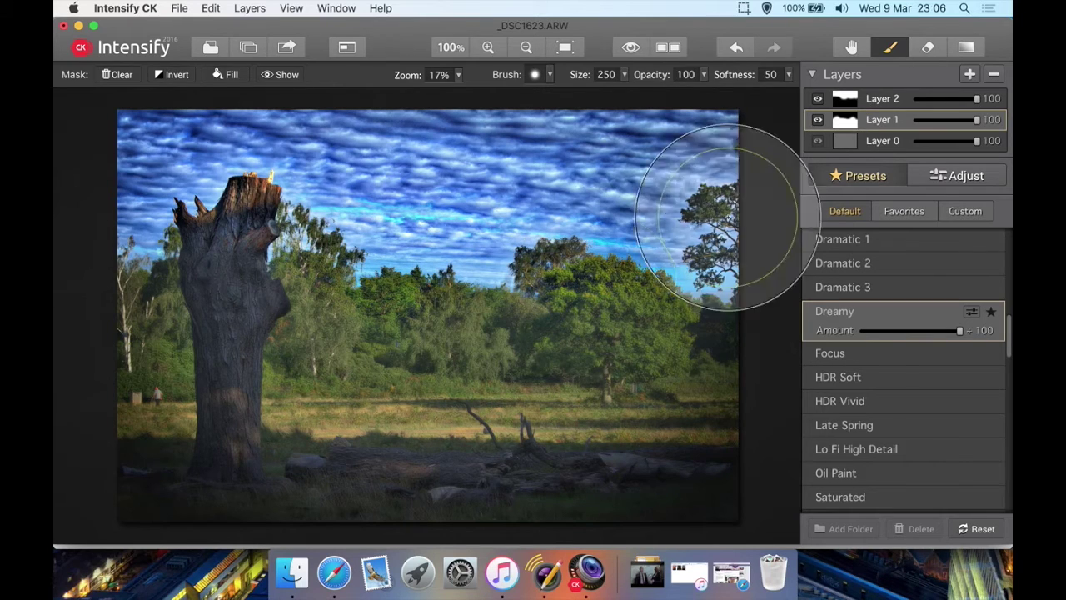
left_click(899, 98)
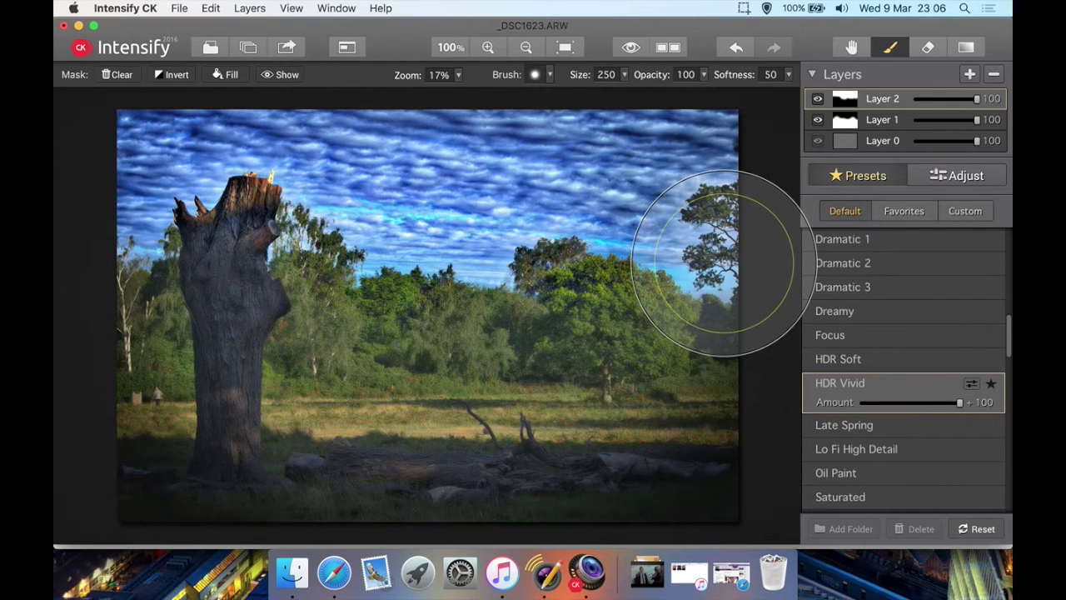
Try the Focus, HDR Soft and Late Spring presets on Layer 1, and apply Lo Fi High Detail to it
left_click(912, 119)
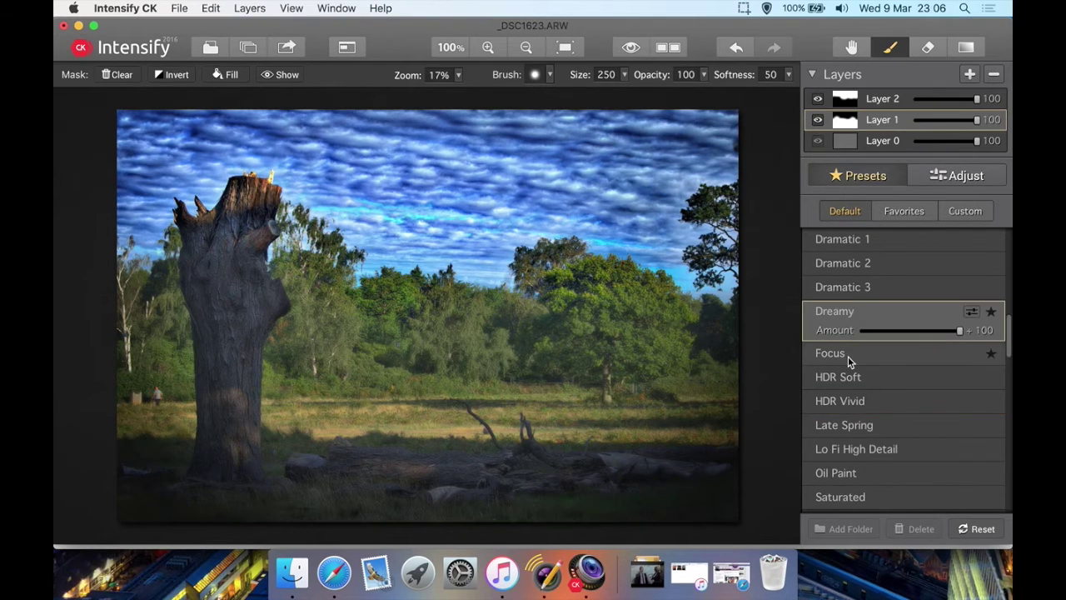
left_click(848, 356)
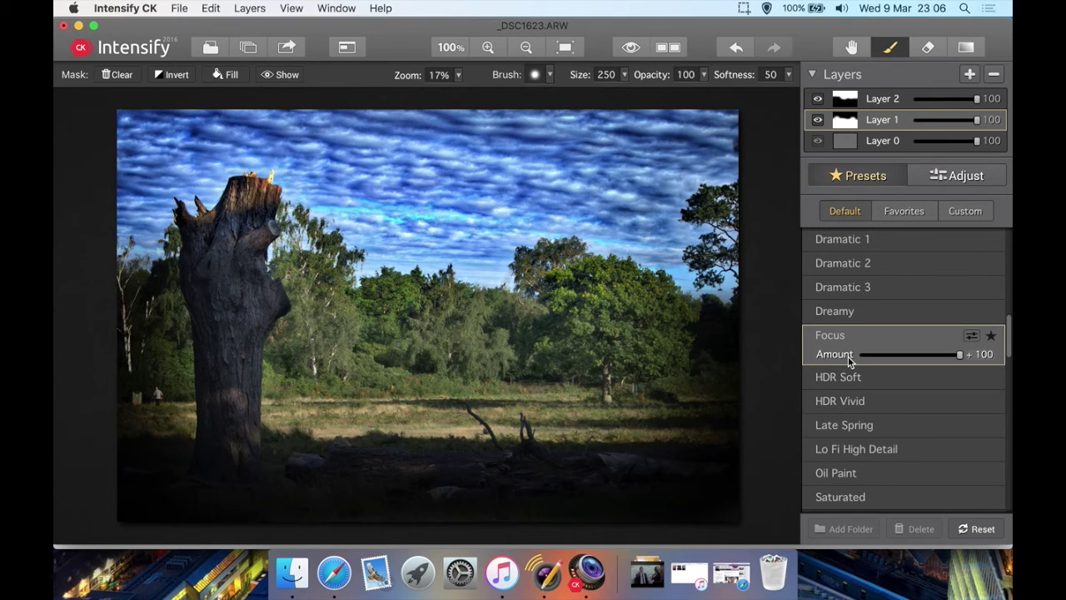
left_click(834, 385)
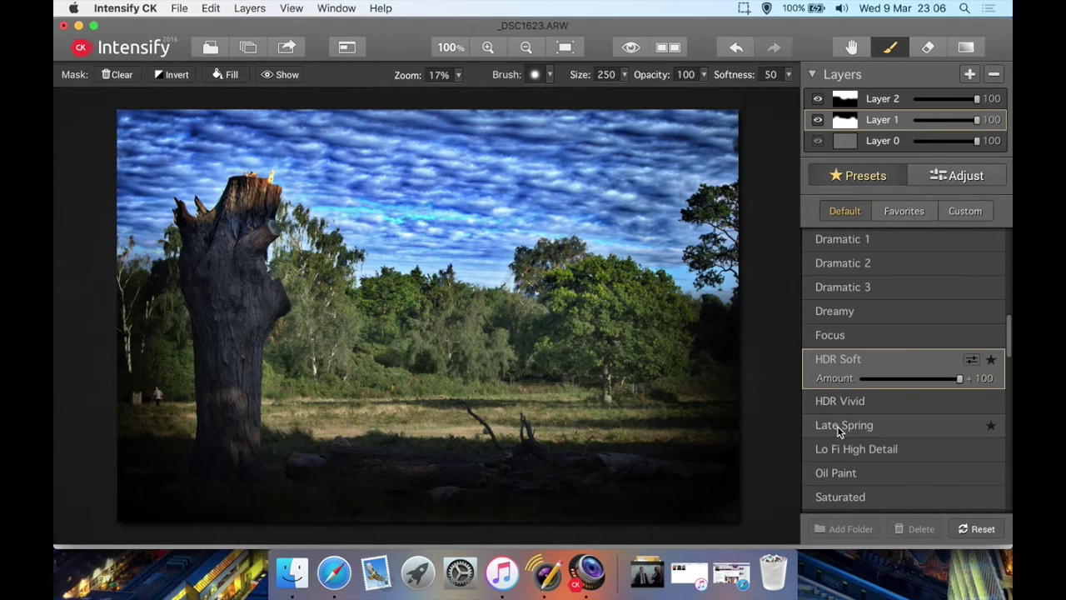
left_click(837, 425)
left_click(837, 441)
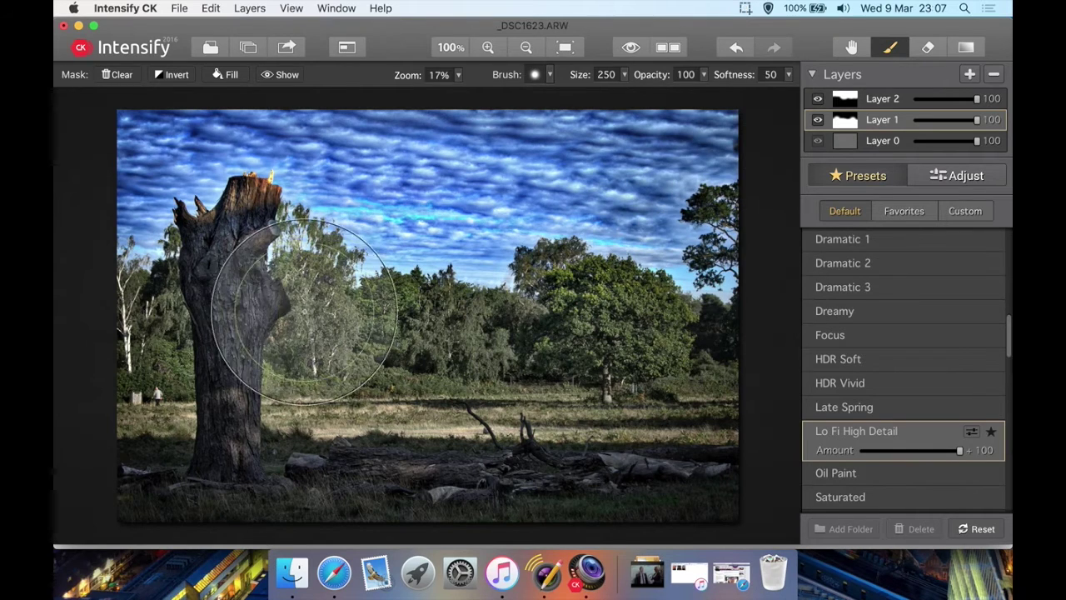
Switch to the Hand tool, compare the photo before and after side by side, and return to the fitted single view
left_click(851, 47)
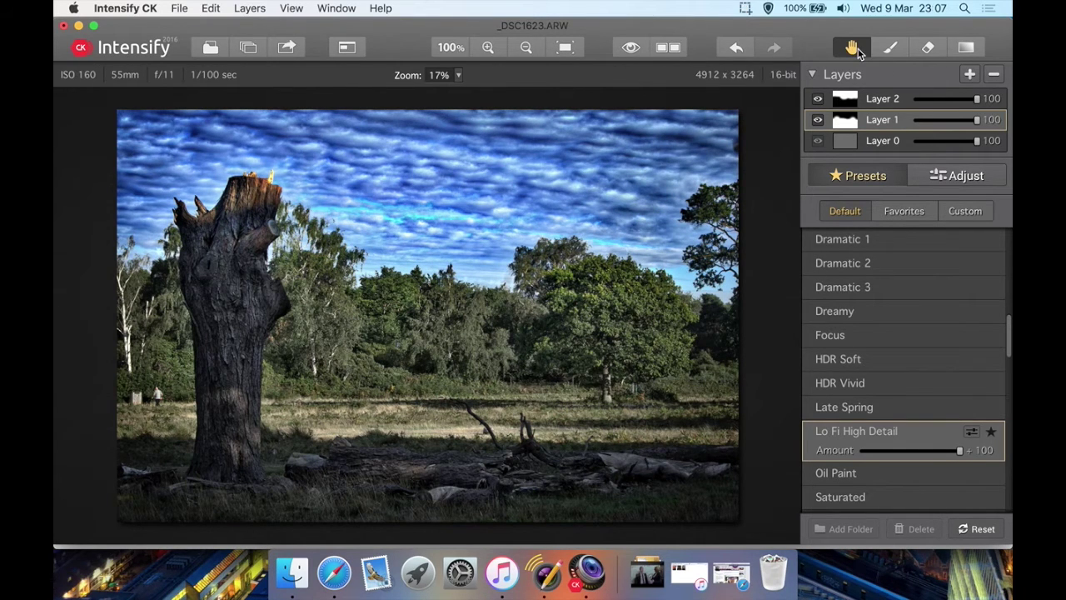
left_click(668, 48)
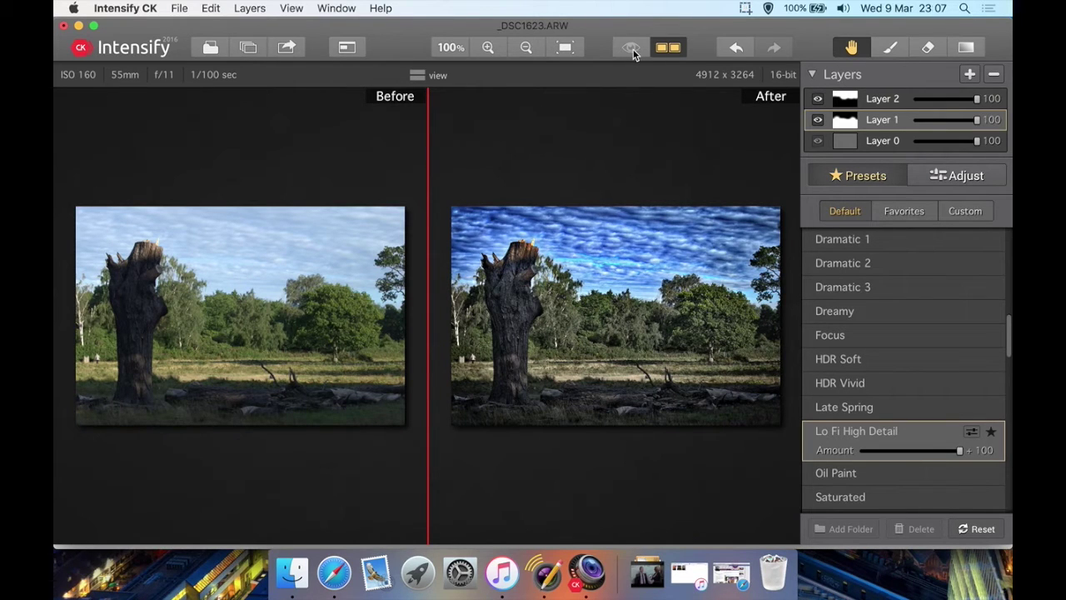
left_click(667, 47)
left_click(565, 49)
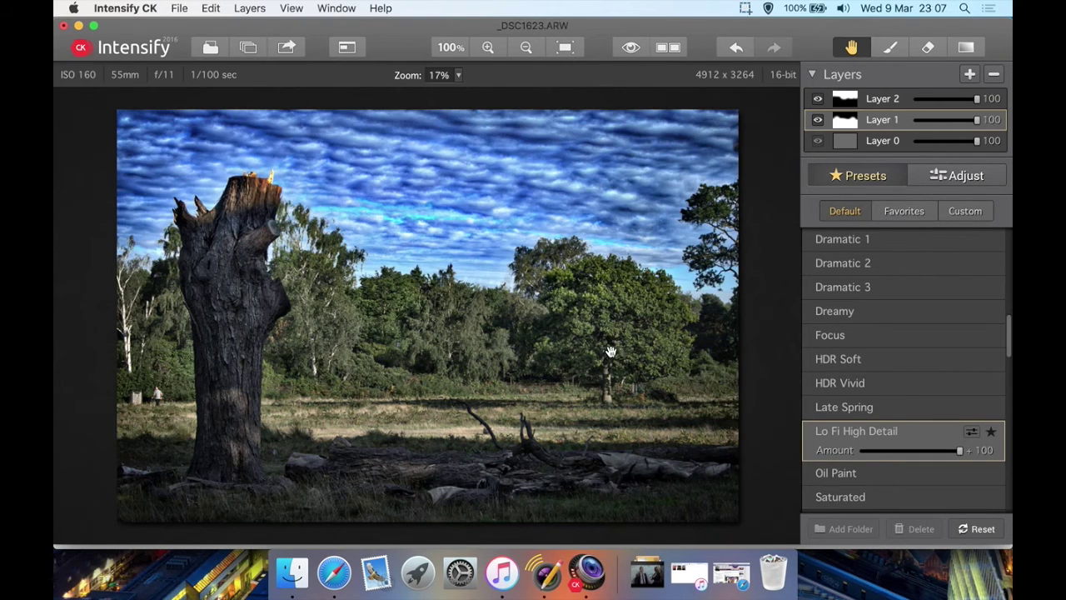
Review the options for saving, opening in other Creative Kit apps and sharing the image, and close them
left_click(295, 48)
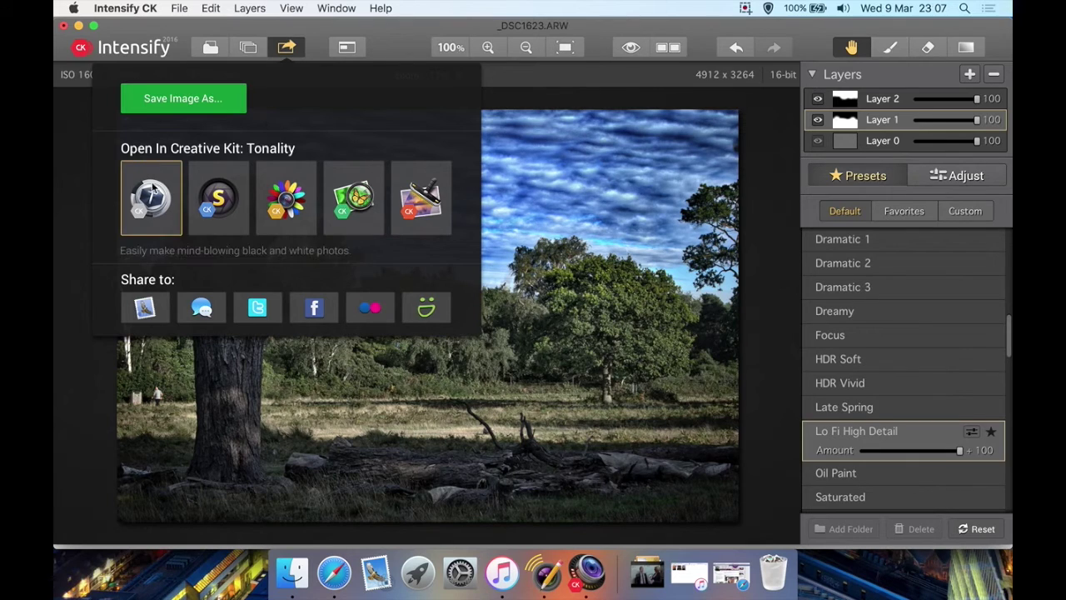
left_click(56, 316)
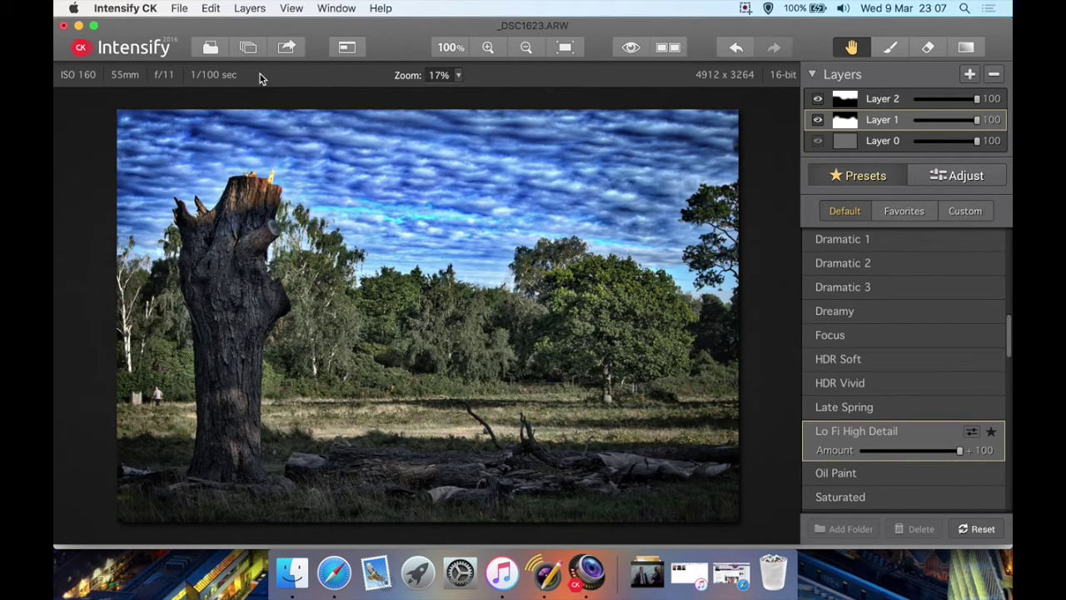
left_click(291, 49)
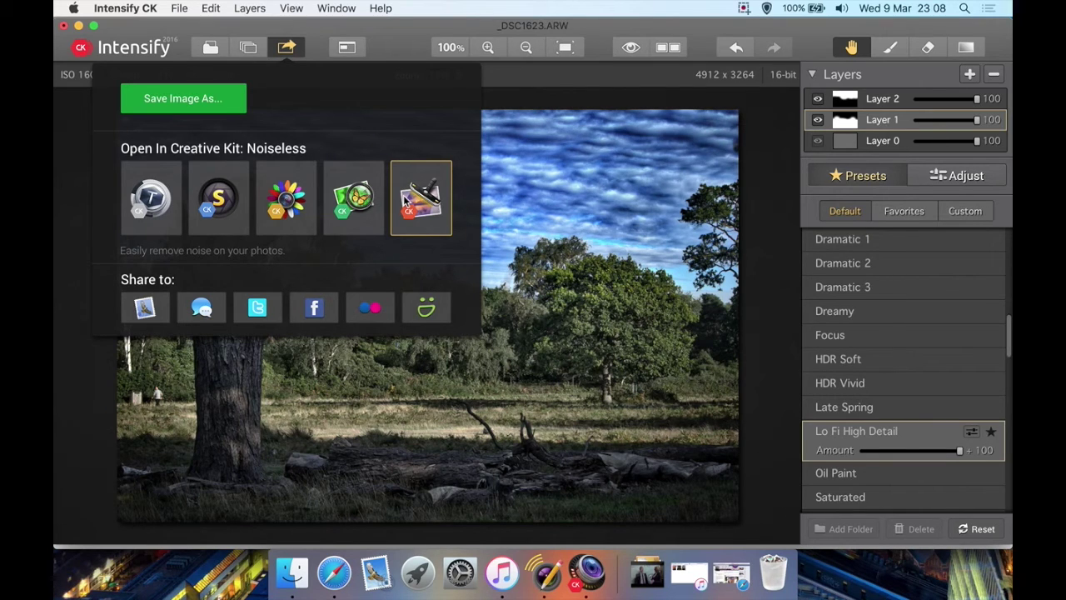
left_click(331, 30)
Check Intensify CK for software updates and dismiss the result
left_click(169, 7)
mouse_move(163, 6)
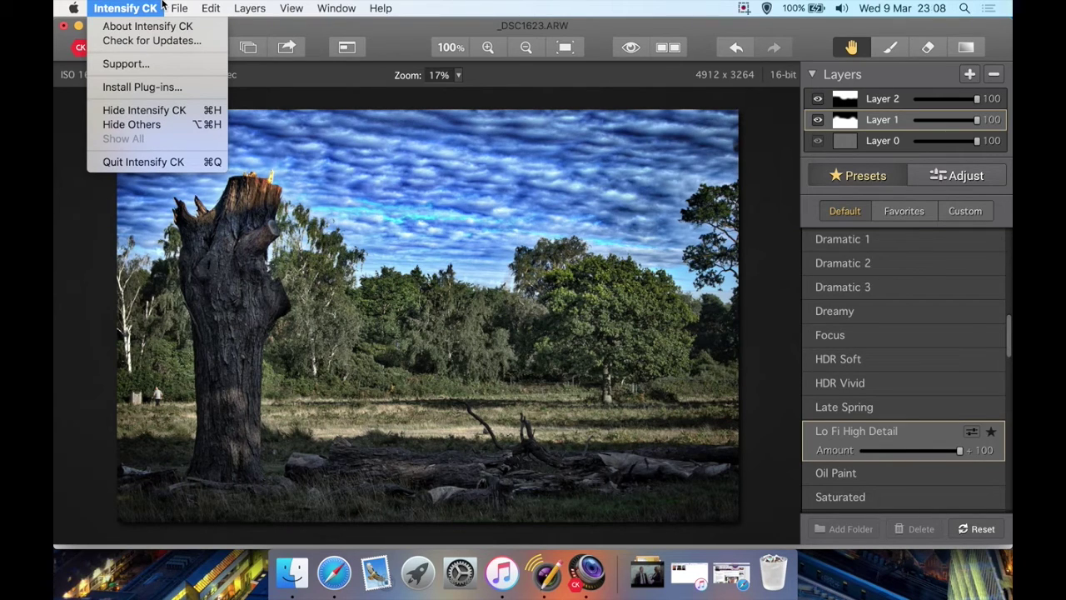
left_click(145, 41)
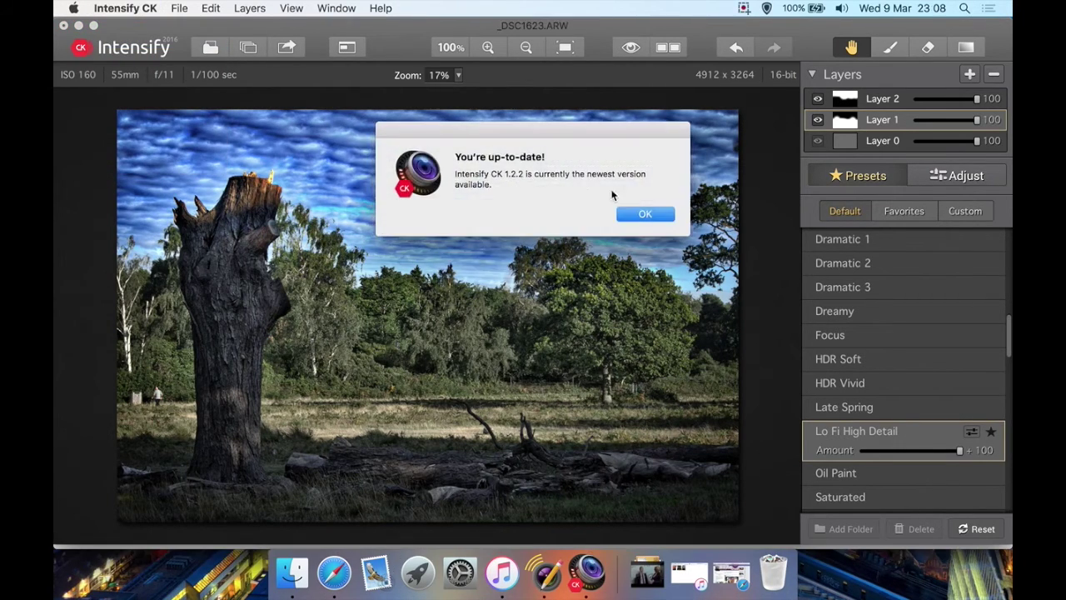
left_click(643, 214)
Review the options for installing Intensify CK as a plug-in and close them without installing any
left_click(125, 8)
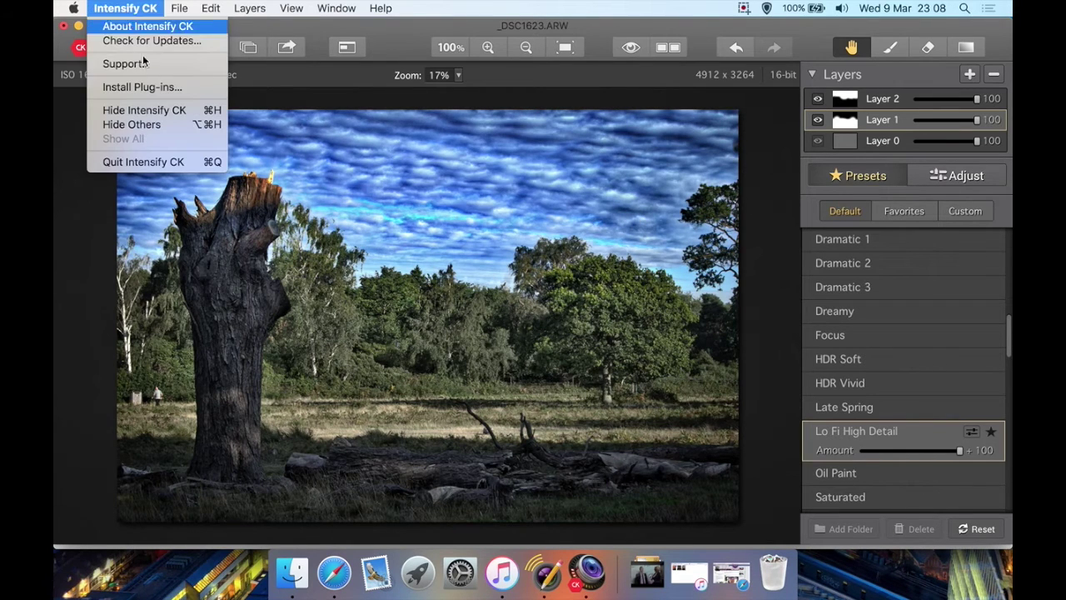
left_click(150, 87)
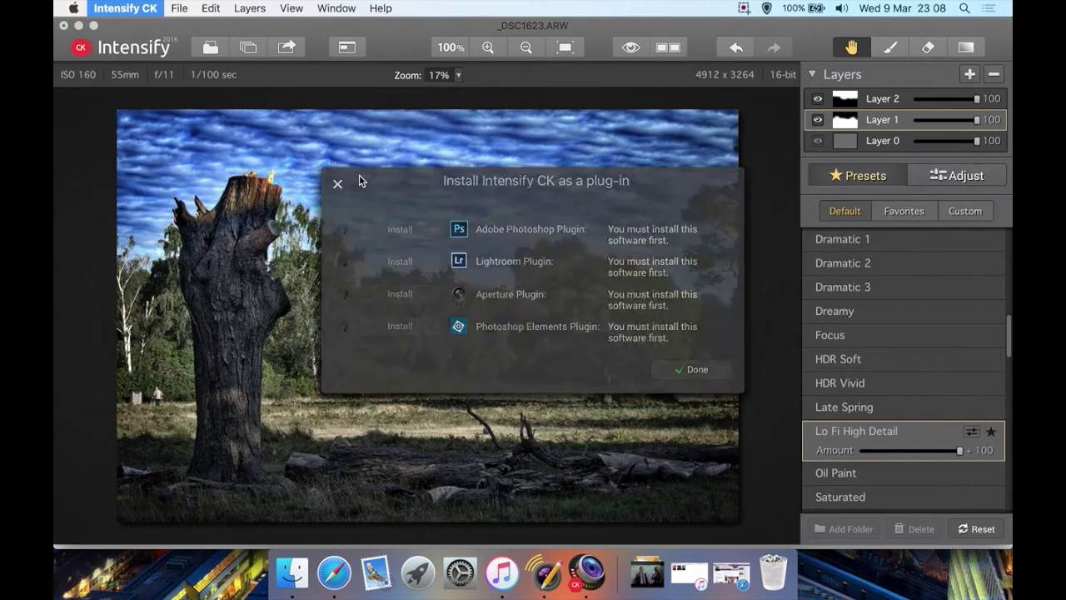
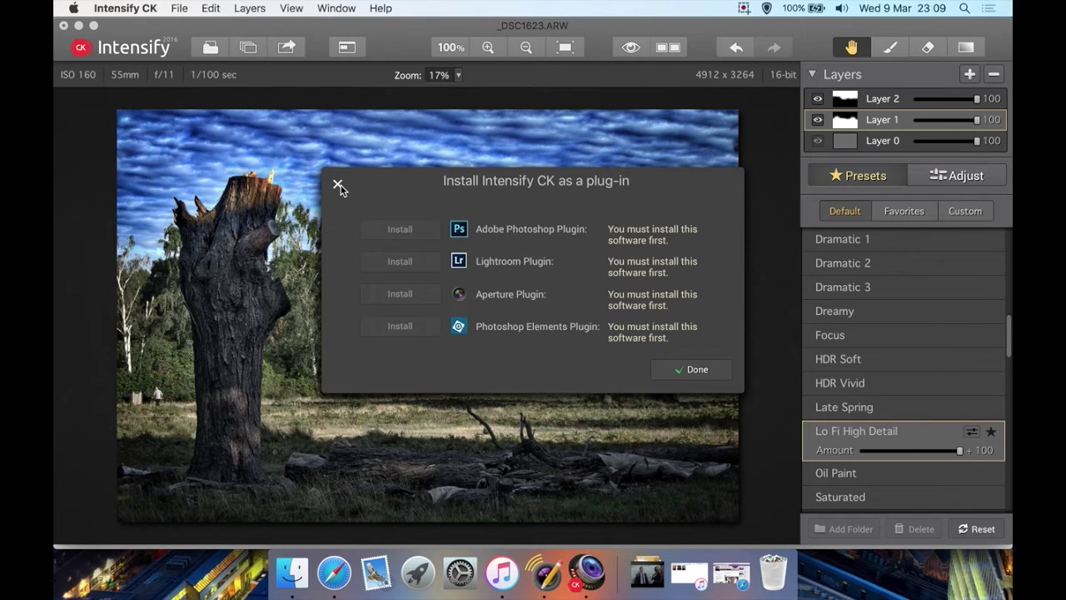
left_click(337, 184)
Quit Intensify CK without saving the changes to _DSC1623.ARW, and launch Tonality CK from the Creative Kit 2016 folder
left_click(133, 8)
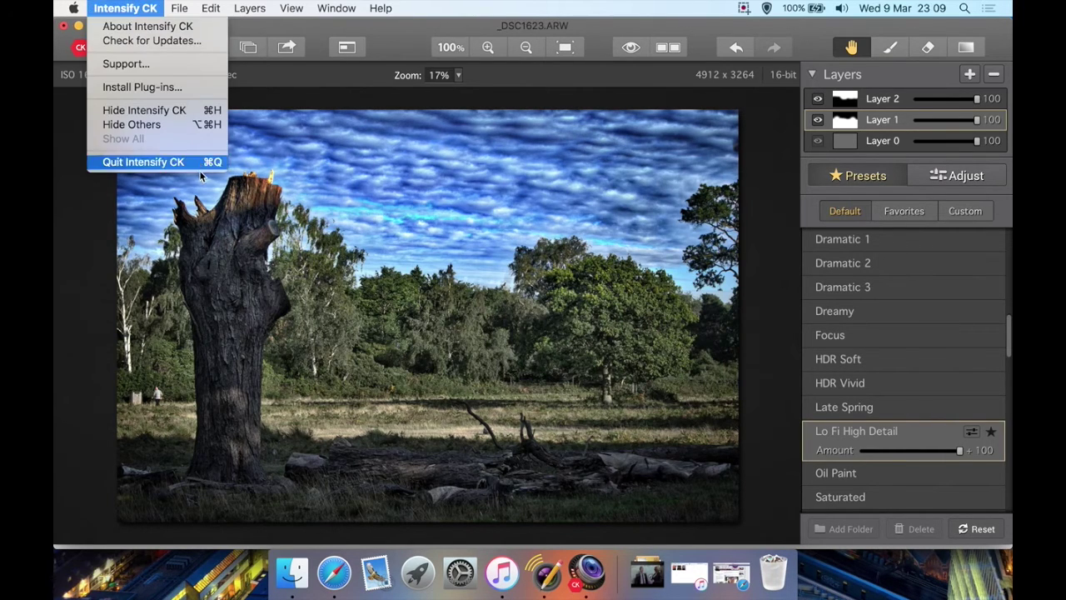
left_click(191, 159)
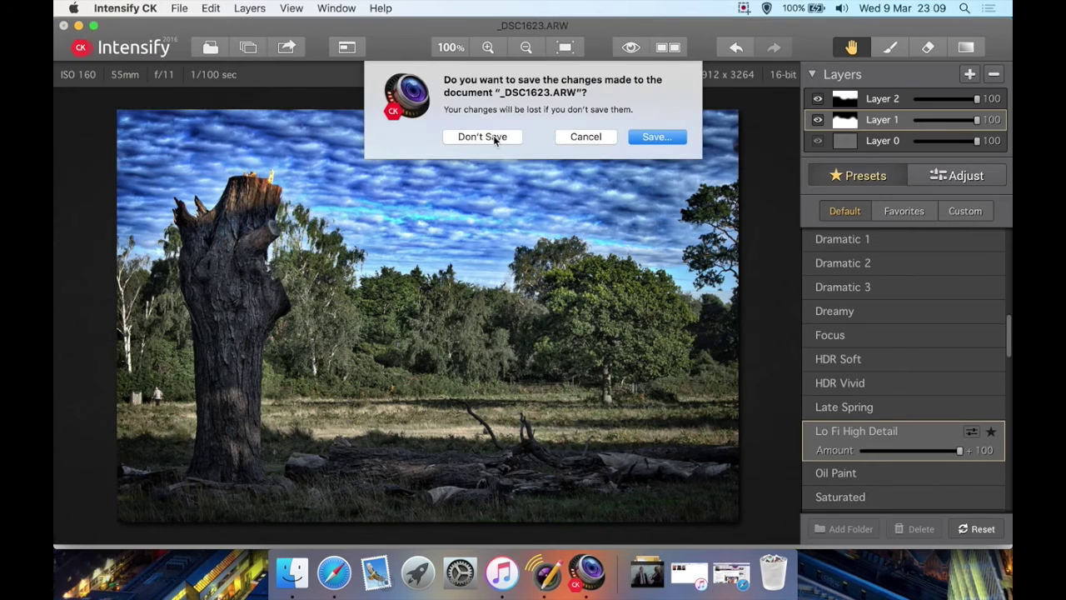
left_click(493, 136)
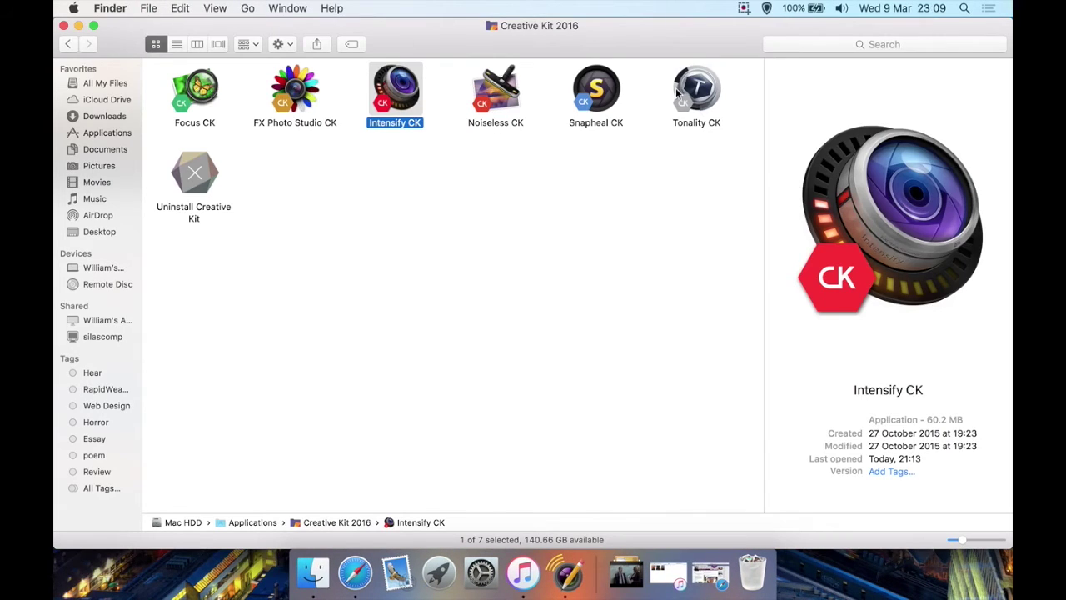
double_click(676, 93)
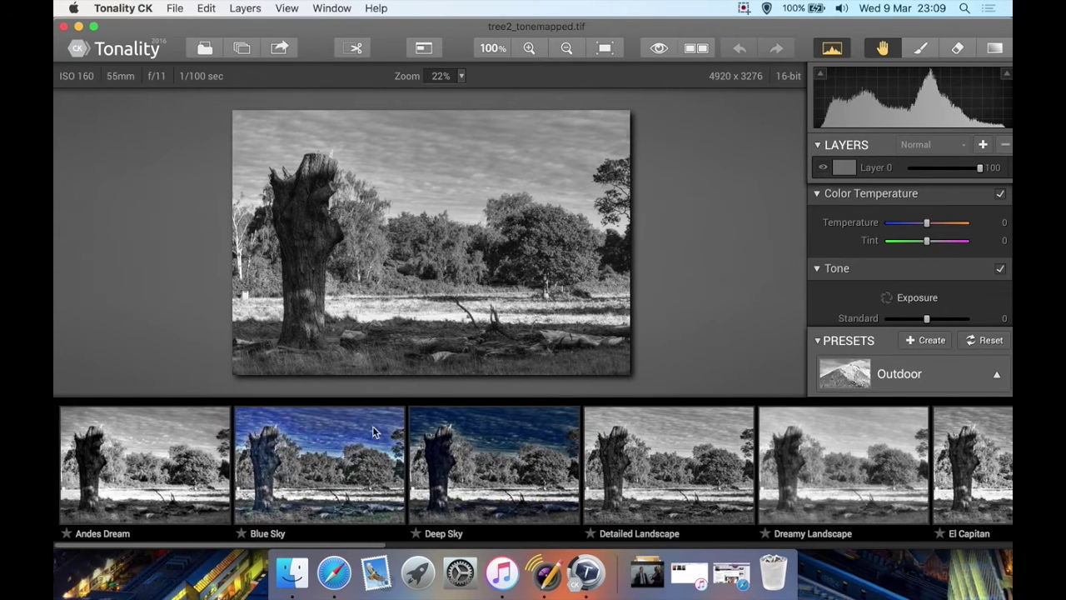
Examine the available preset categories and close the overview with Outdoor still selected
left_click(841, 368)
left_click(841, 367)
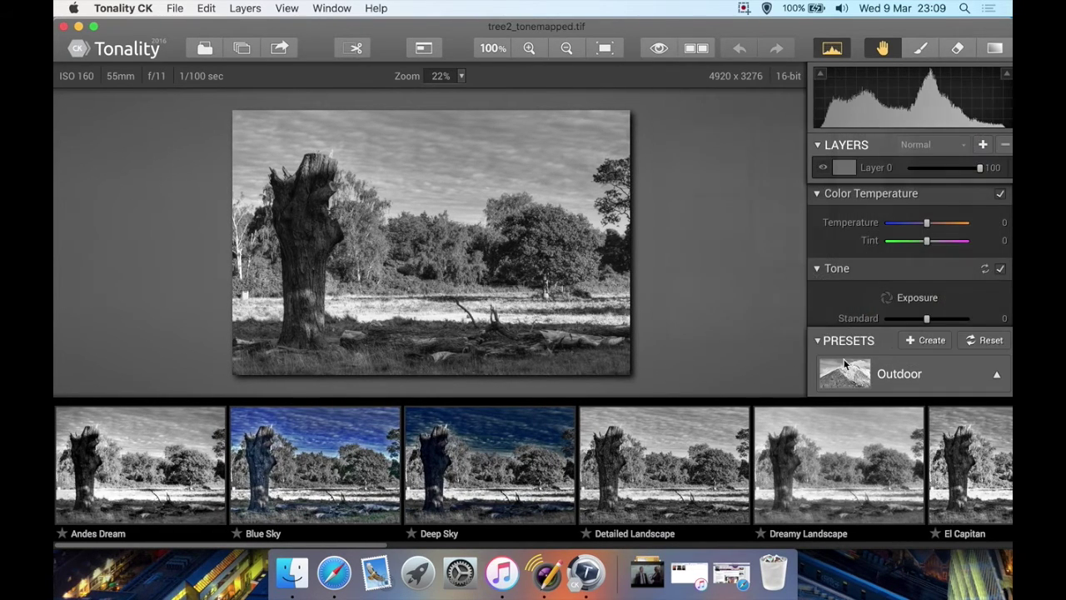
left_click(904, 380)
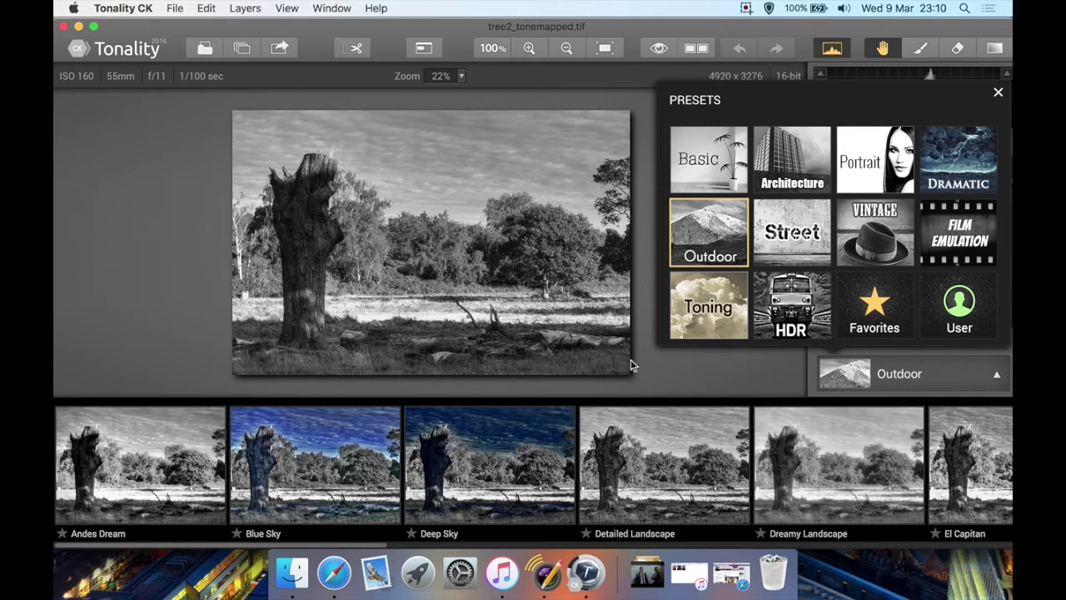
left_click(142, 348)
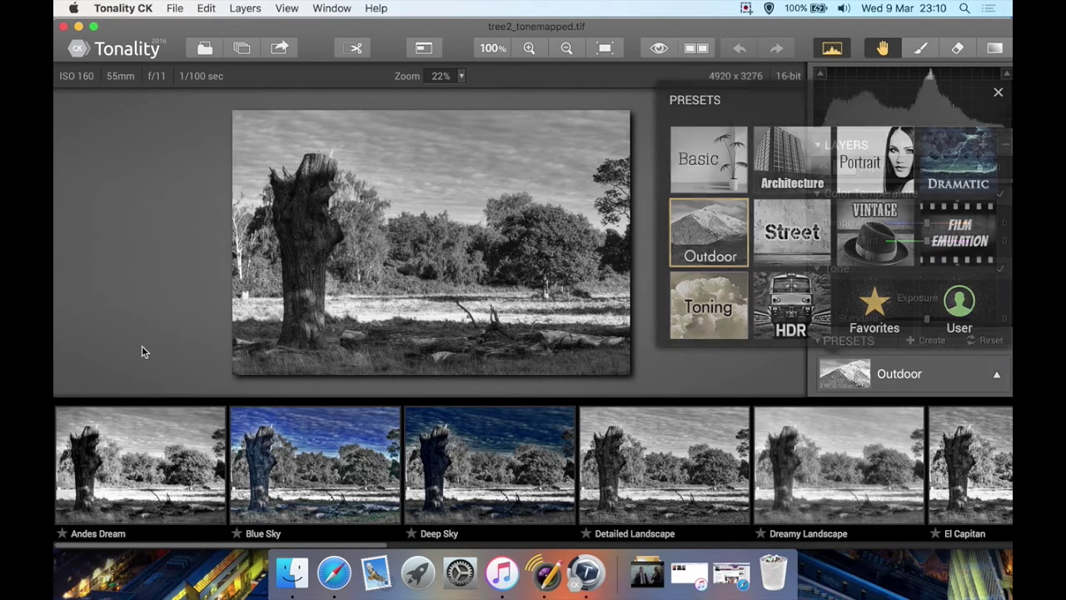
Try the Outdoor presets Andes Dream, Deep Sky and Detailed Landscape on the tree photo, and apply Blue Sky at full strength
left_click(141, 460)
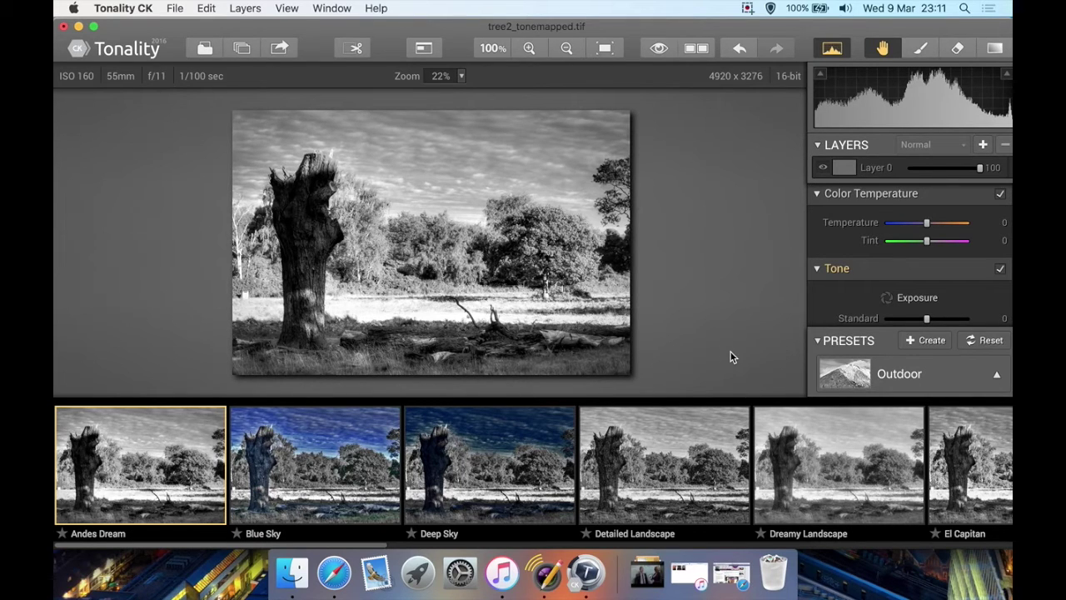
left_click(361, 455)
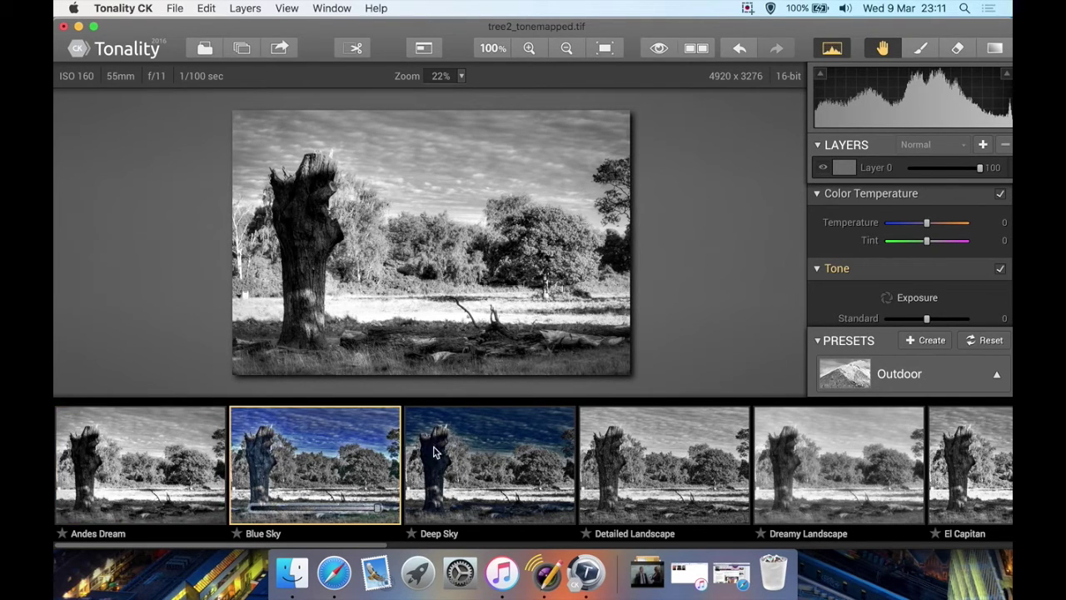
left_click(487, 444)
left_click(596, 452)
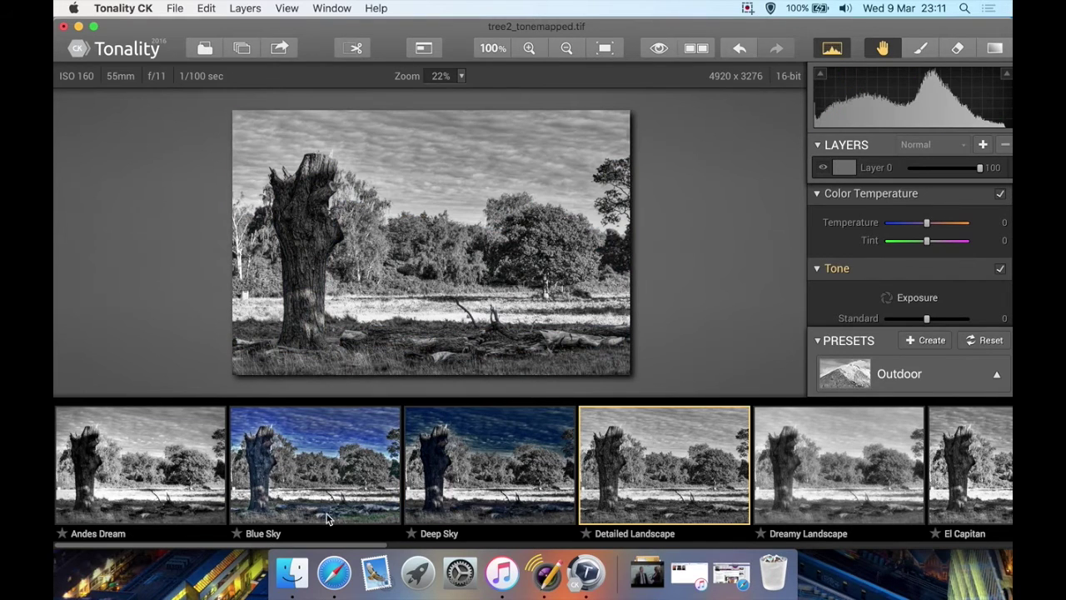
left_click(308, 462)
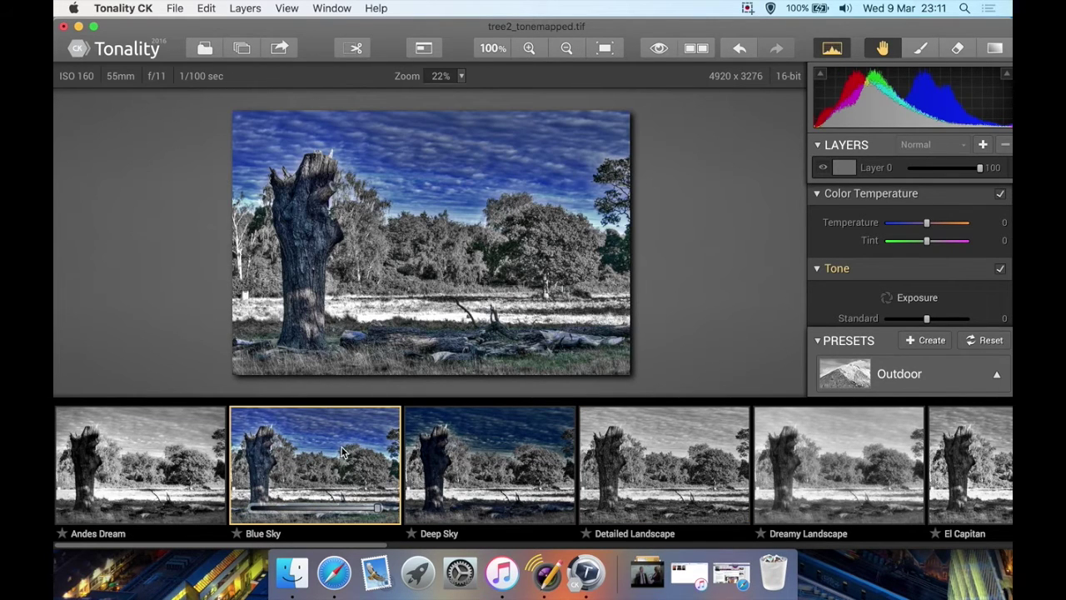
mouse_move(377, 507)
left_mouse_down()
mouse_move(283, 512)
mouse_move(379, 508)
left_mouse_up()
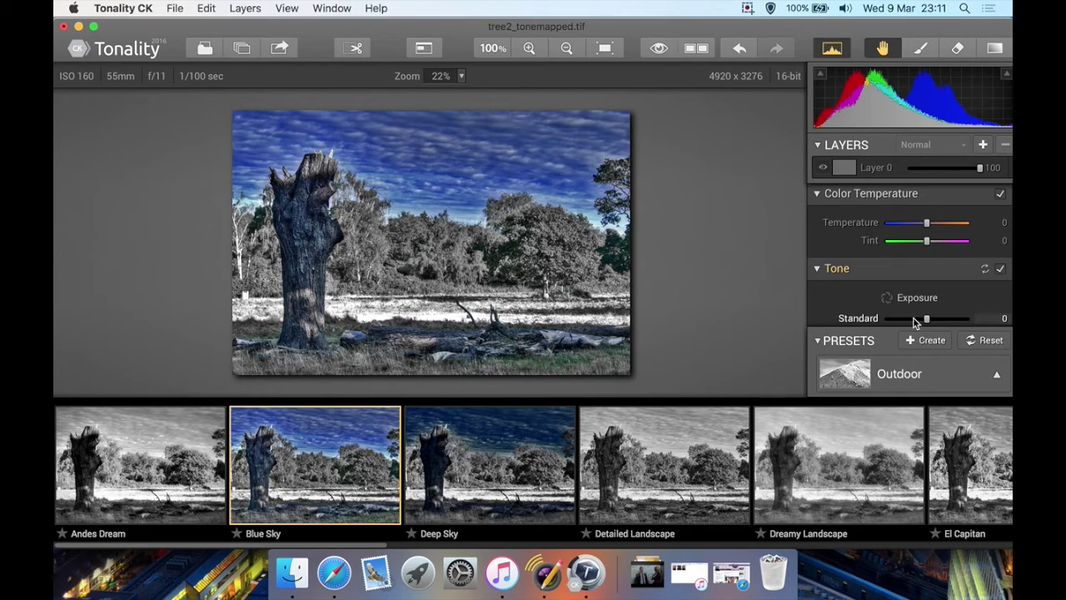
Try Temperature -64, Tint +39, Standard exposure -67, Smart contrast -39 and Highlights -66 on the Blue Sky version of the tree photo
scroll(870, 235, "down", 2)
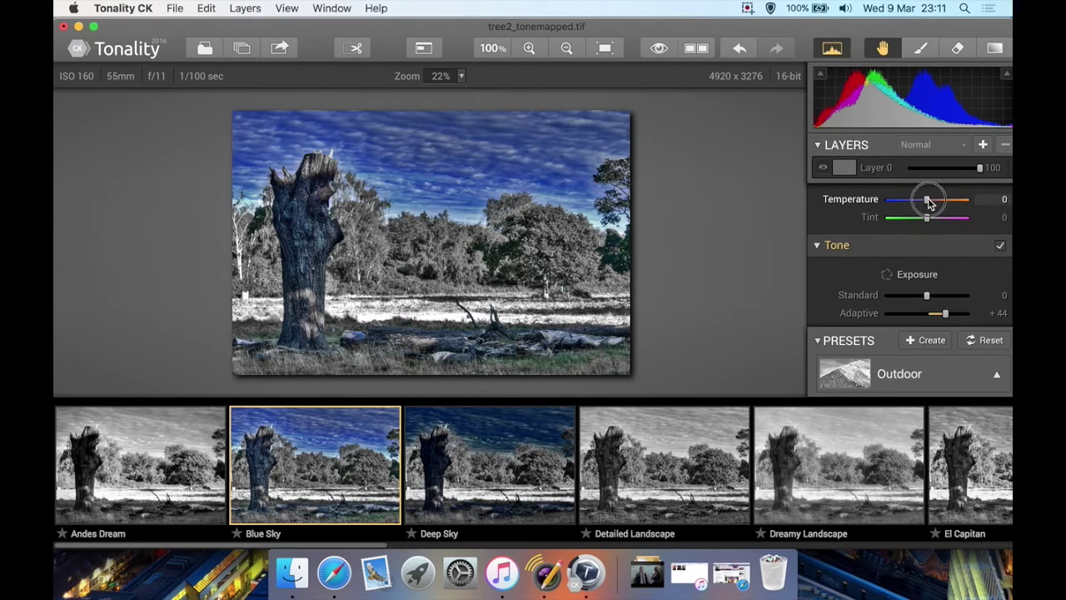
left_click_drag(927, 199, 893, 243)
scroll(933, 265, "down", 4)
scroll(920, 268, "down", 5)
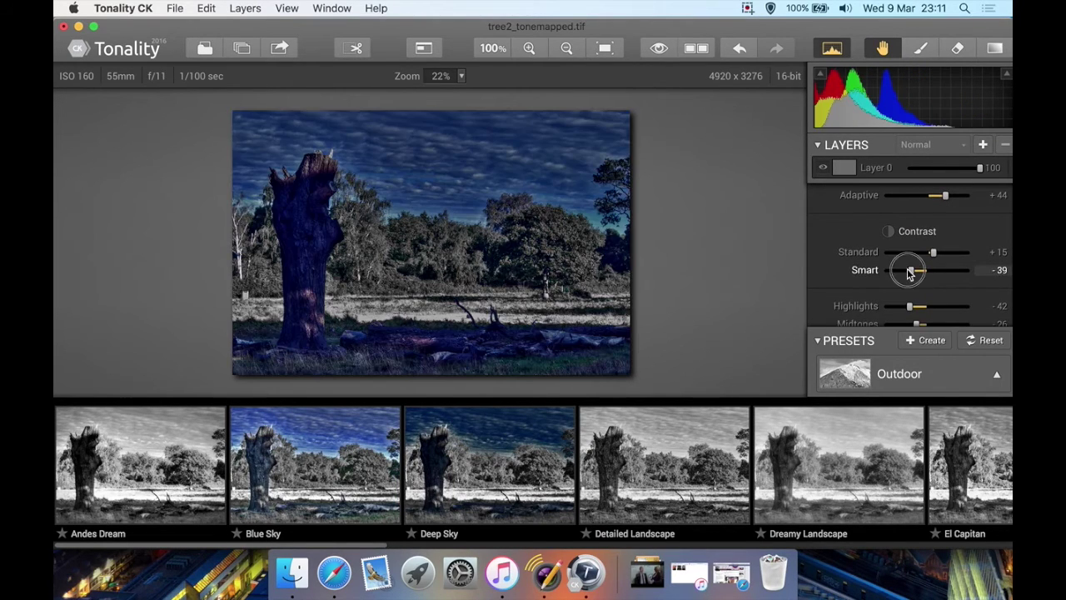
mouse_move(909, 307)
left_mouse_down()
mouse_move(884, 312)
mouse_move(902, 310)
left_mouse_up()
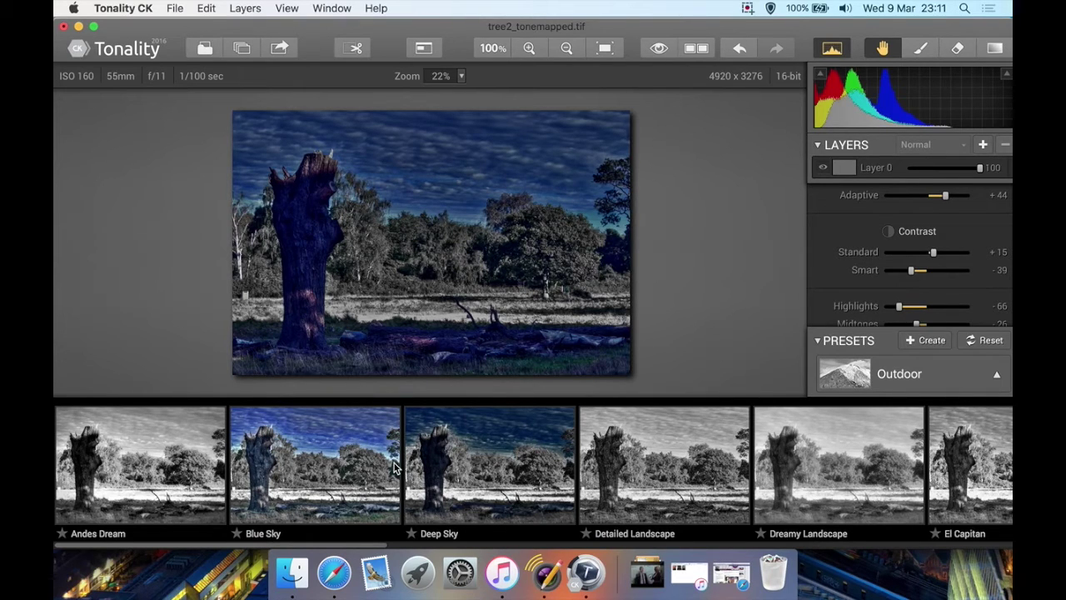
Examine the adjustment sections from Color Temperature and Tone through Clarity & Structure, Color Filter, Split Toning, Vignette and Photo Frames to Layer Properties
scroll(818, 251, "down", 1)
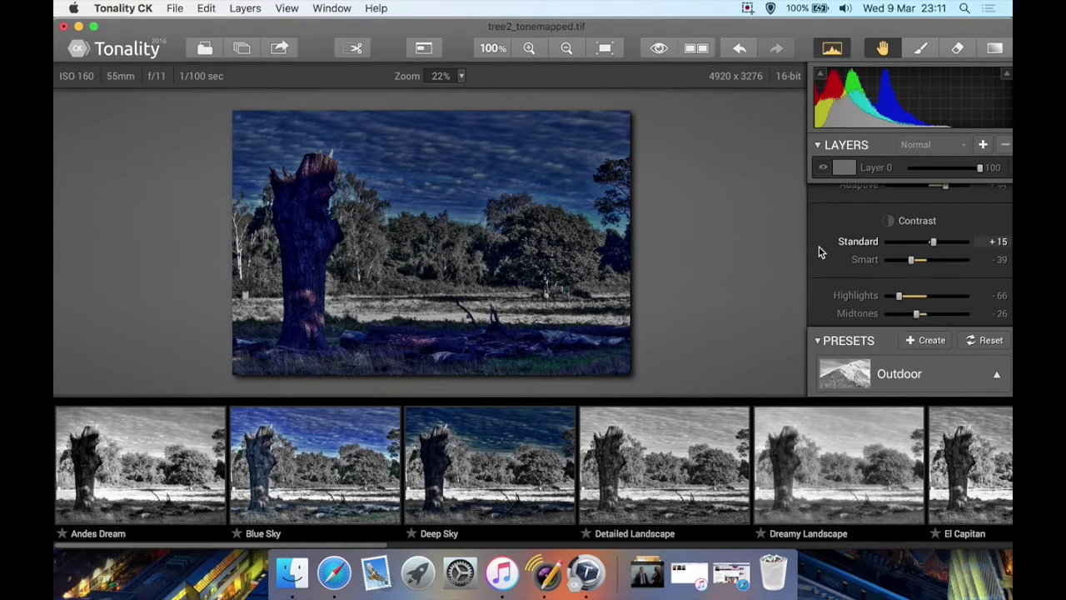
scroll(819, 250, "down", 3)
scroll(818, 250, "up", 10)
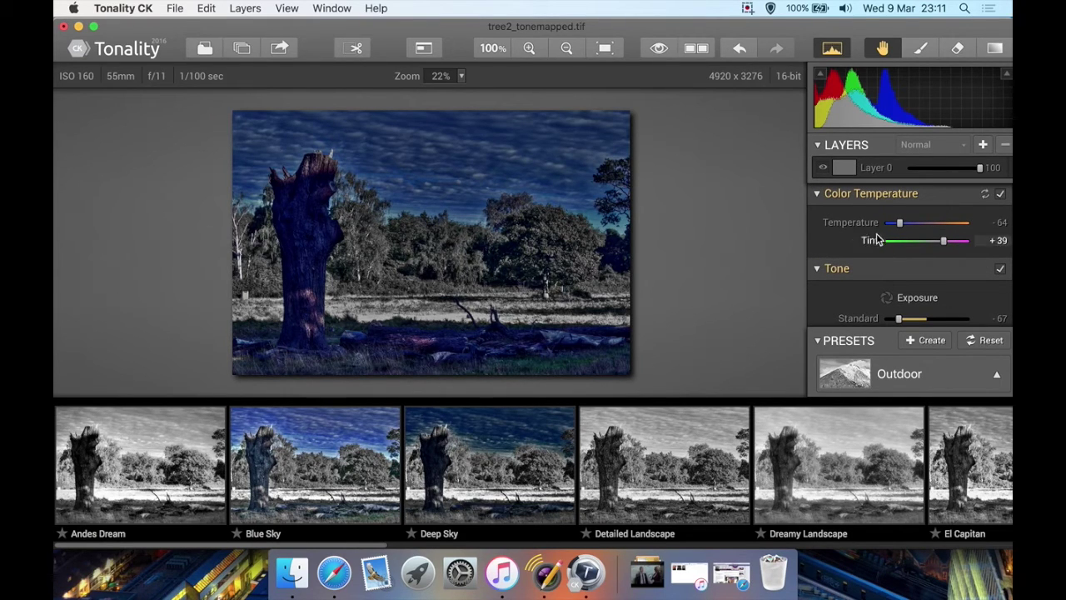
scroll(866, 285, "down", 5)
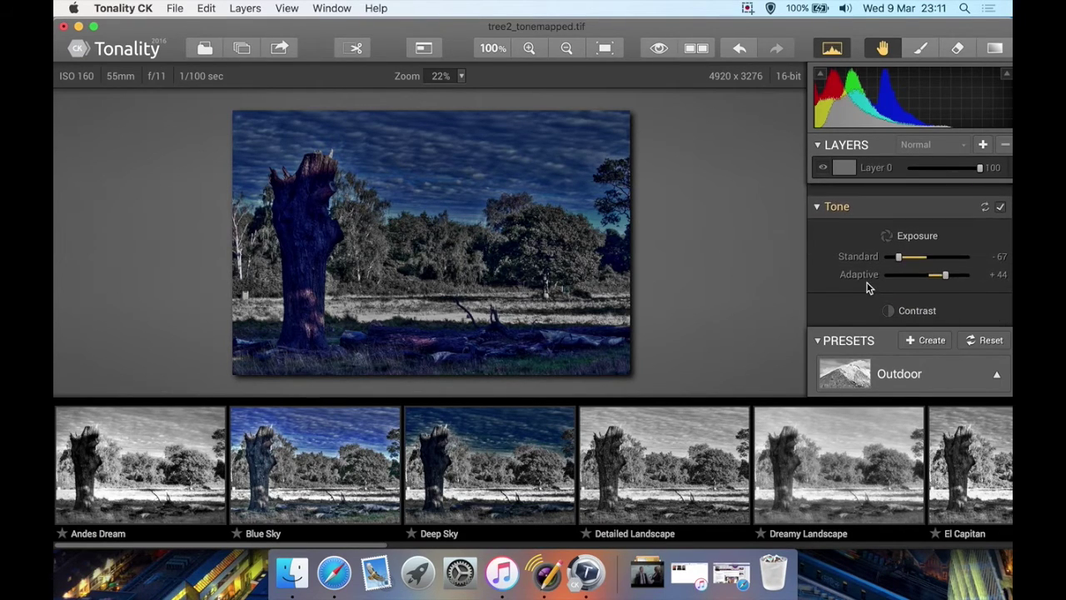
scroll(873, 302, "down", 1)
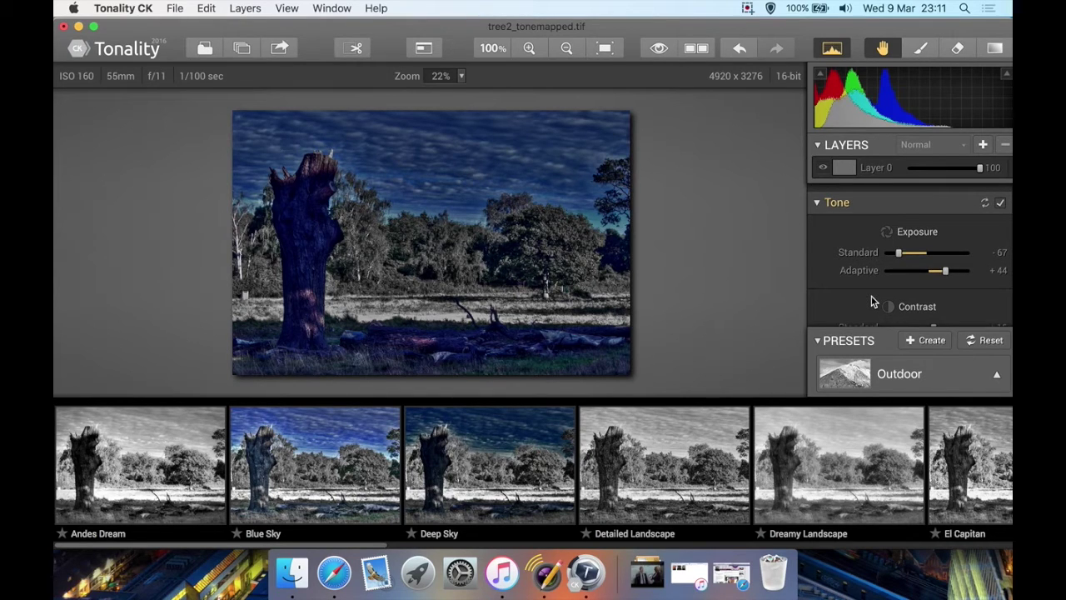
scroll(872, 301, "down", 8)
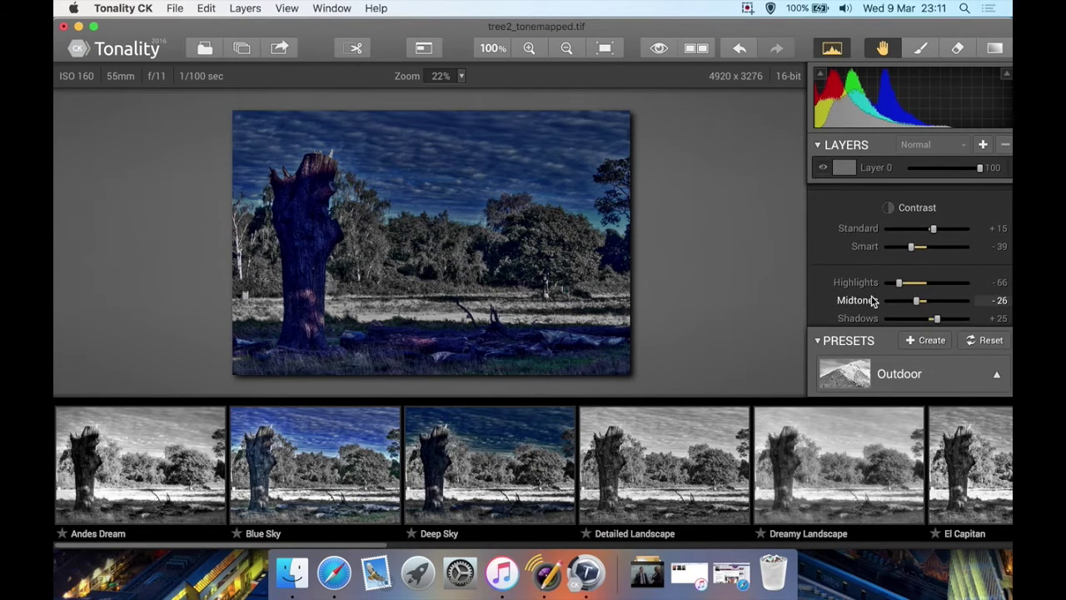
scroll(873, 302, "down", 12)
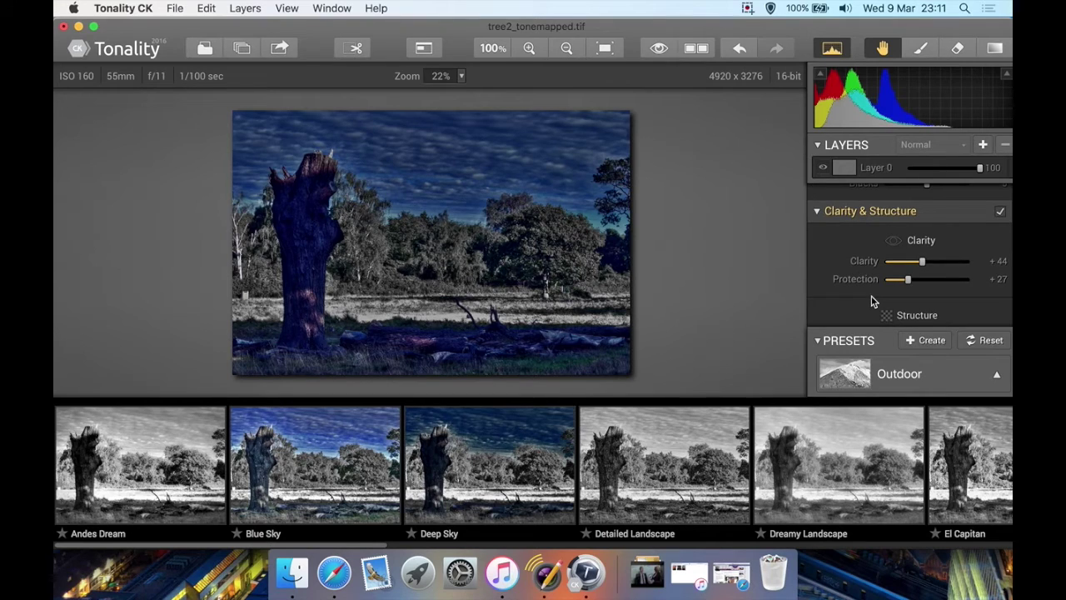
scroll(872, 301, "down", 15)
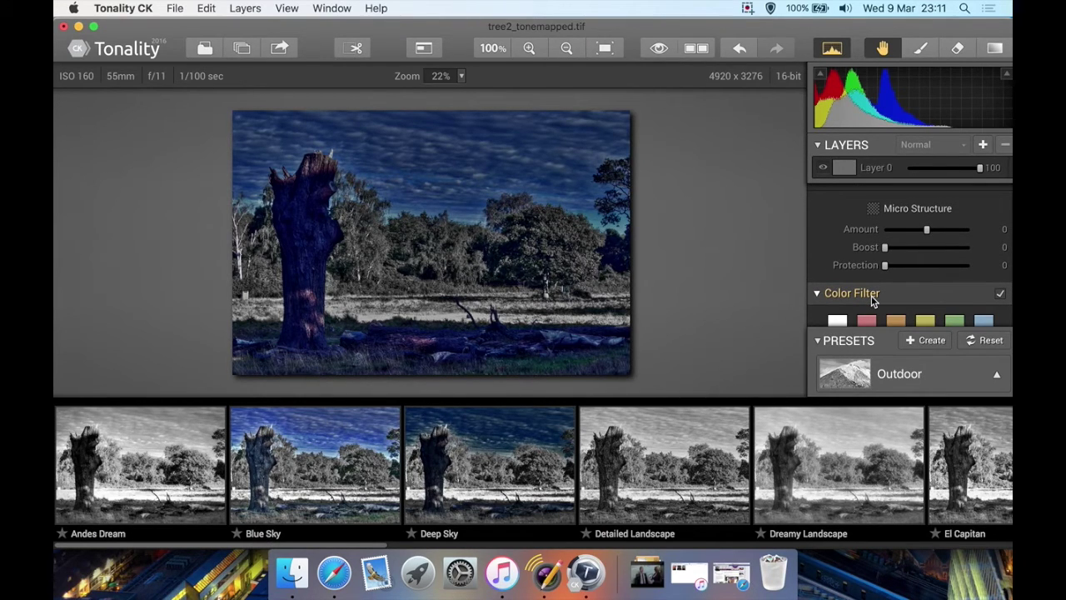
scroll(873, 302, "down", 15)
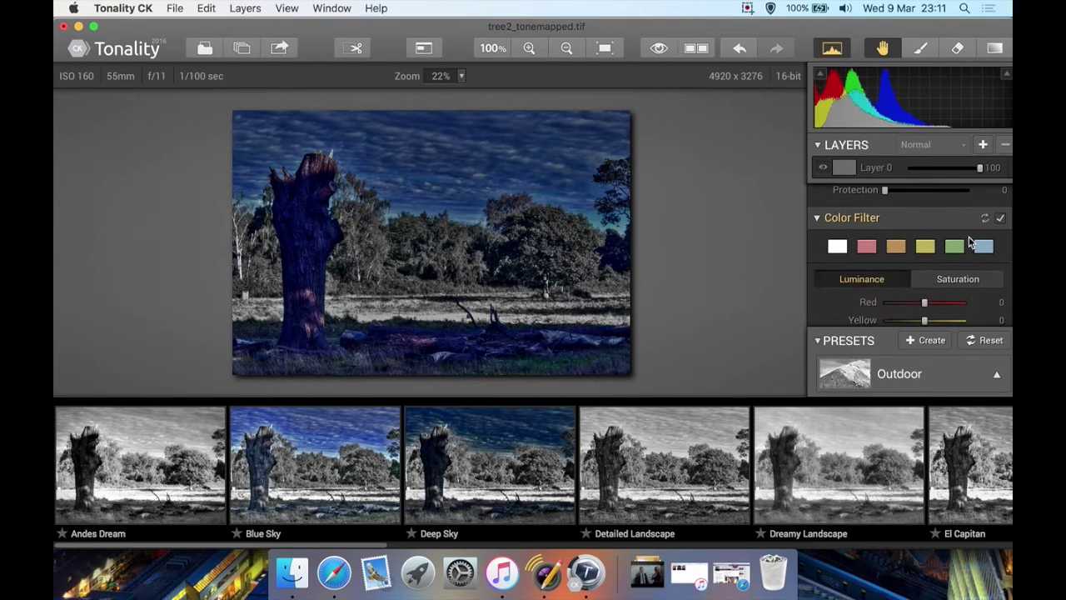
scroll(863, 305, "down", 8)
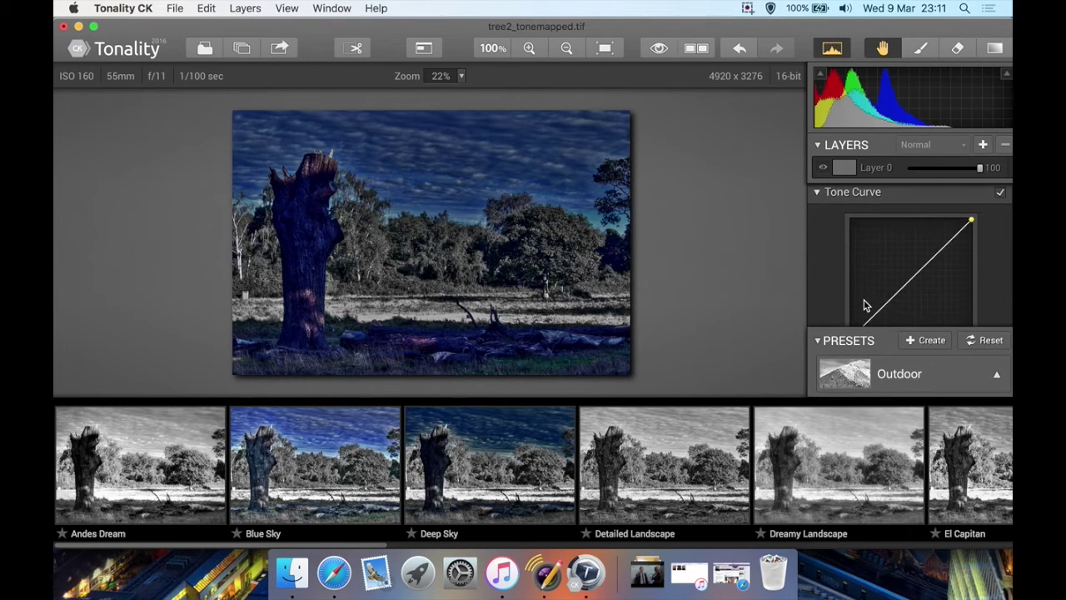
scroll(863, 305, "down", 12)
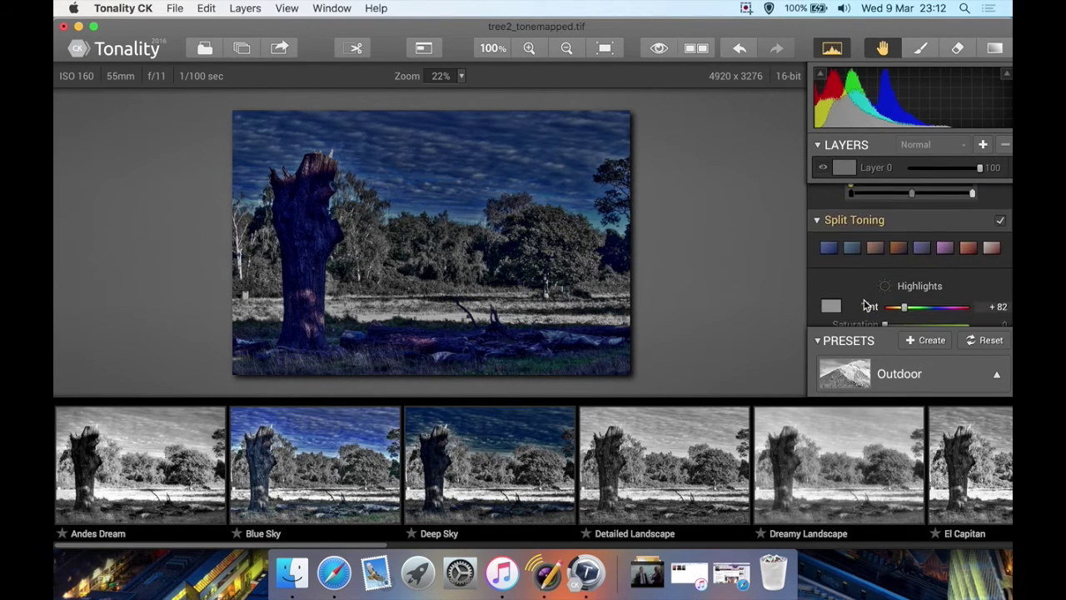
scroll(866, 301, "down", 10)
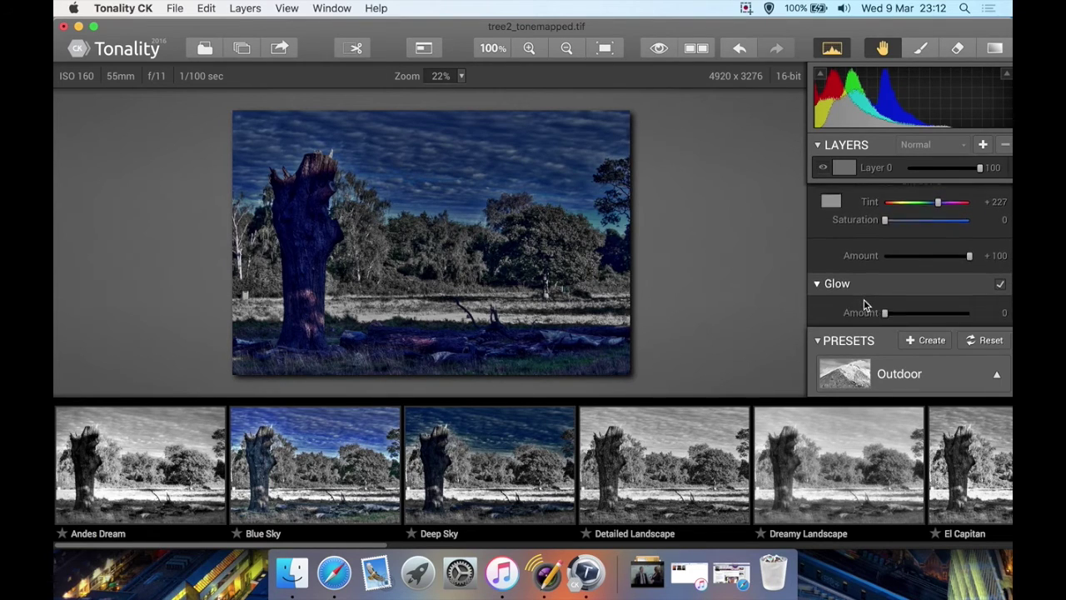
scroll(872, 292, "down", 10)
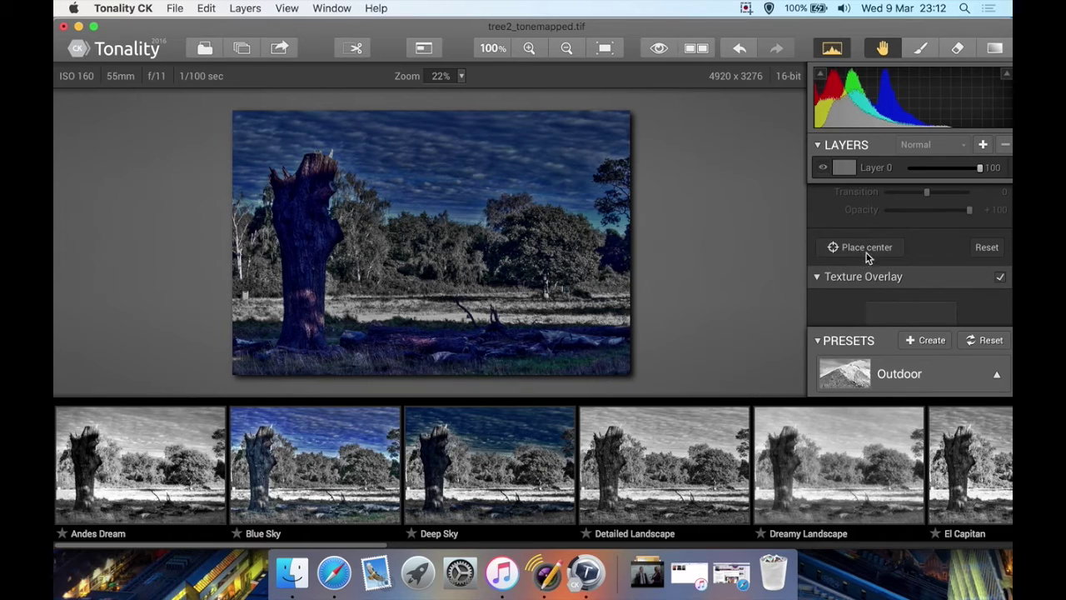
scroll(839, 300, "down", 2)
scroll(850, 277, "down", 3)
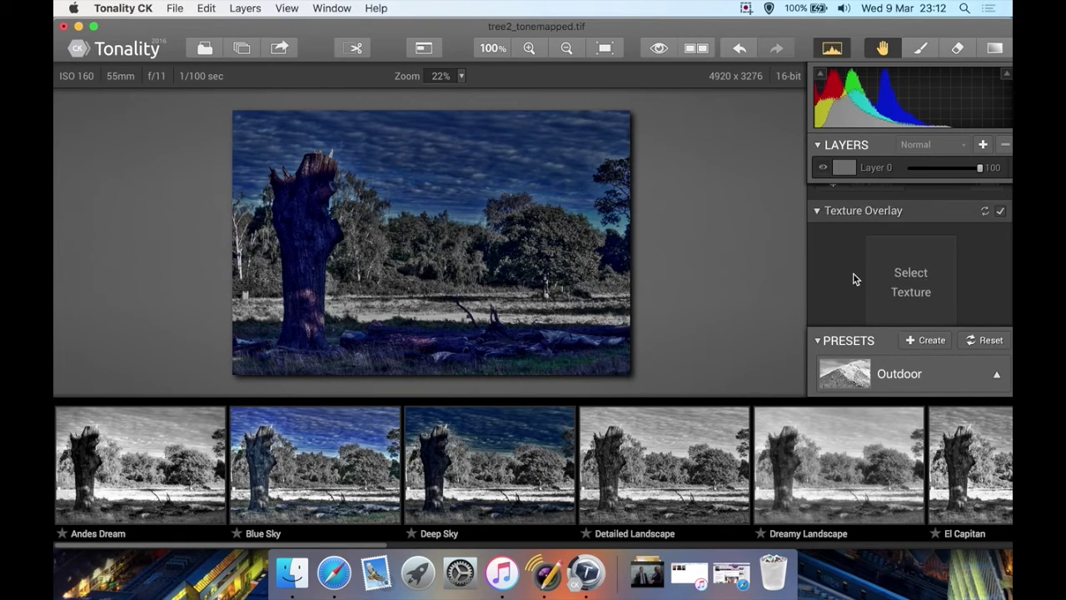
scroll(837, 230, "down", 7)
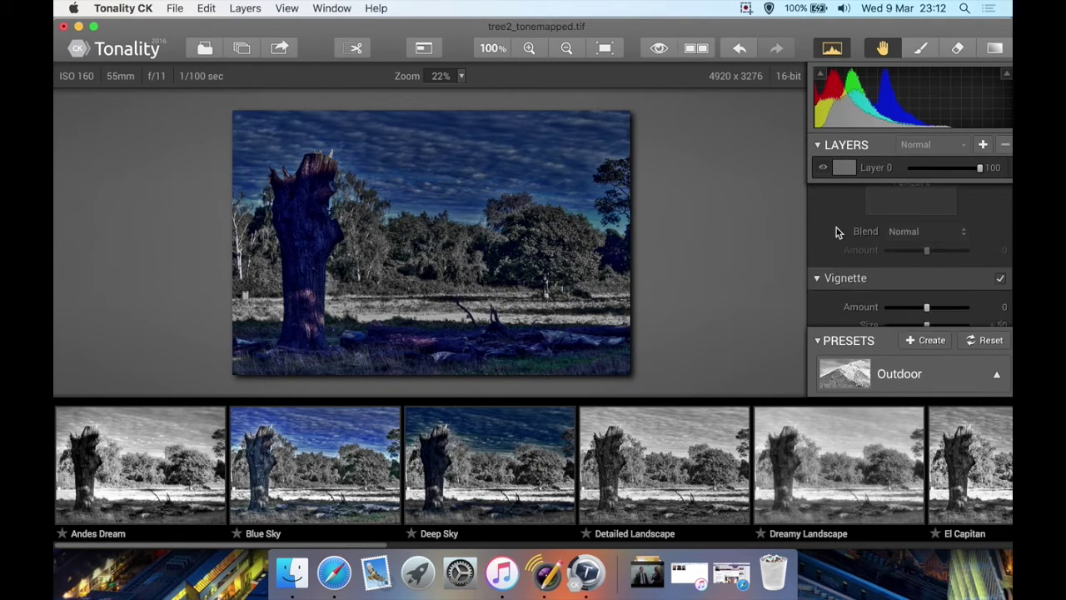
scroll(905, 328, "down", 5)
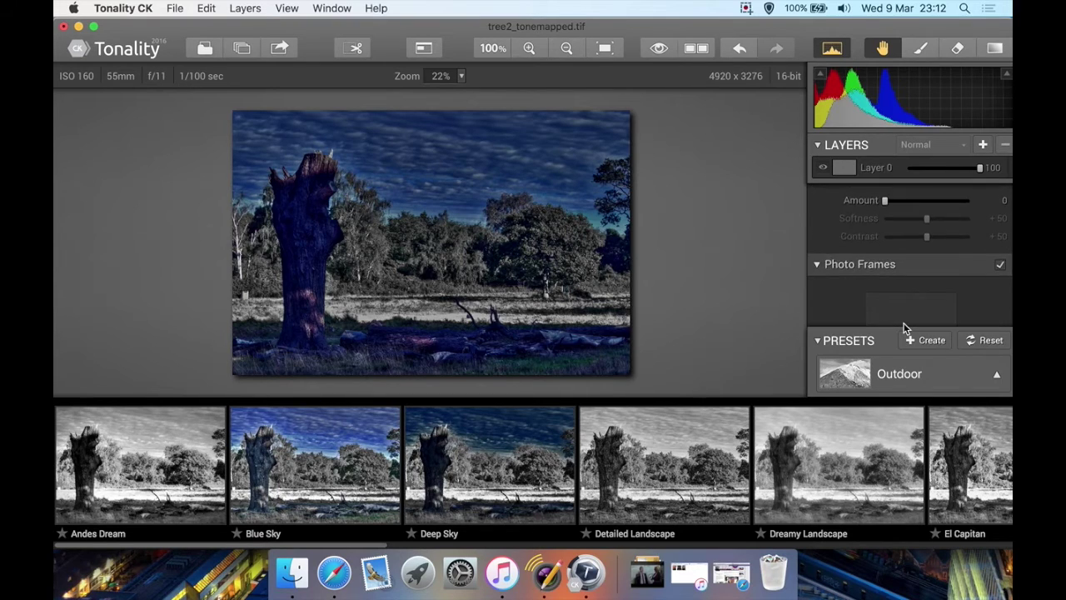
scroll(857, 258, "down", 4)
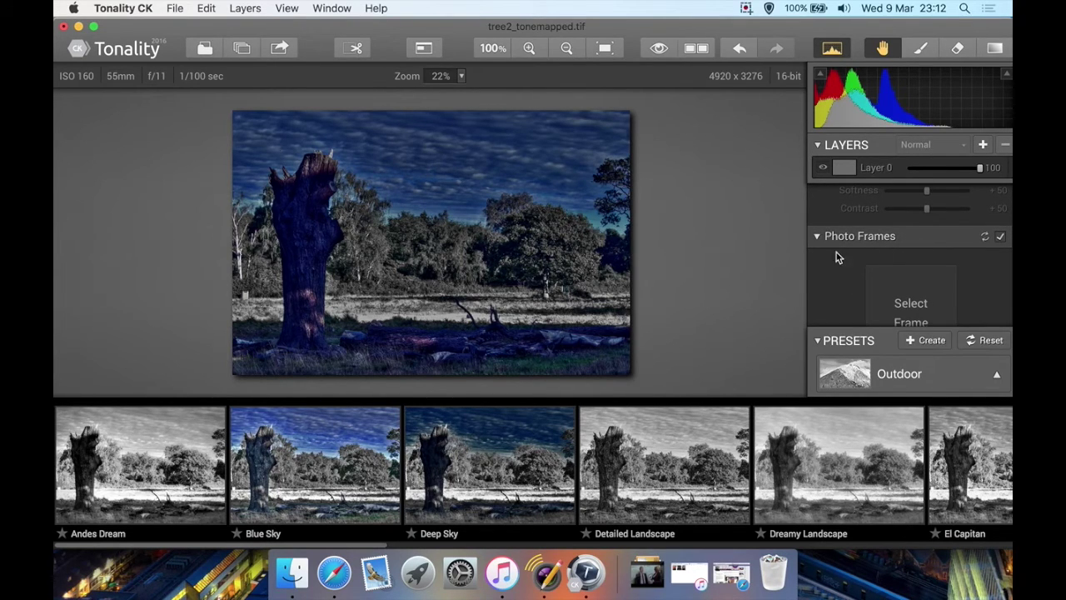
scroll(849, 269, "down", 4)
scroll(849, 270, "down", 4)
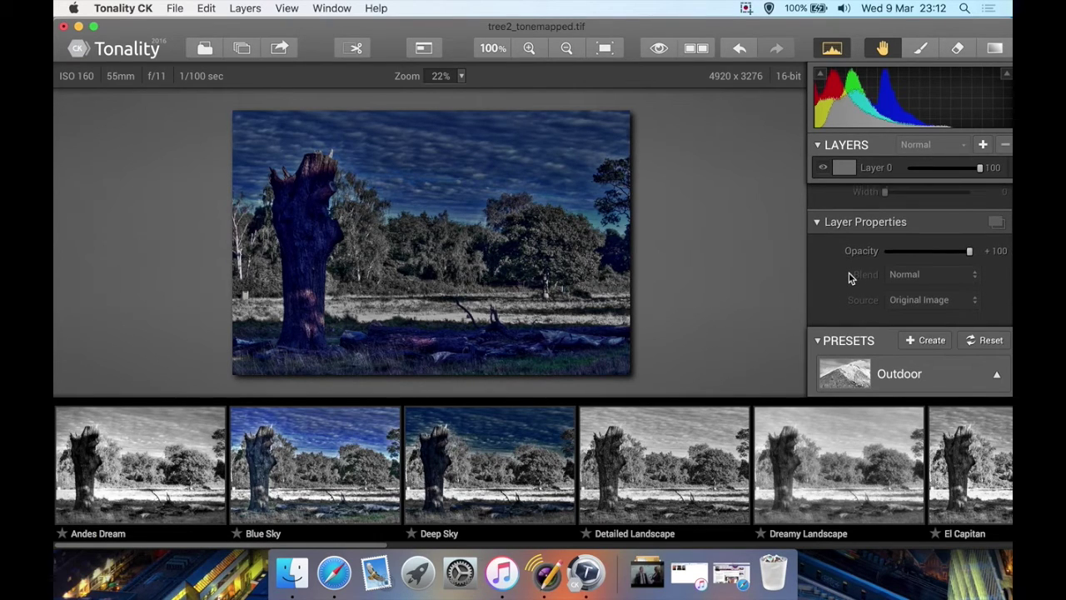
scroll(849, 275, "up", 8)
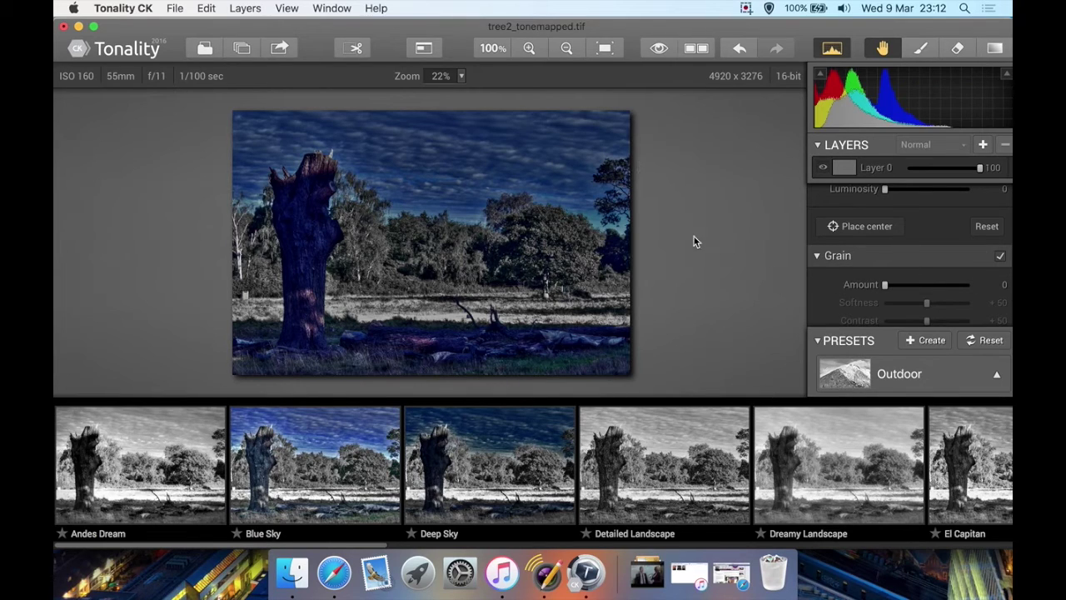
Compare the edited tree photo with its original, first in a side-by-side view and then by toggling the before preview several times
mouse_move(904, 95)
left_click(696, 47)
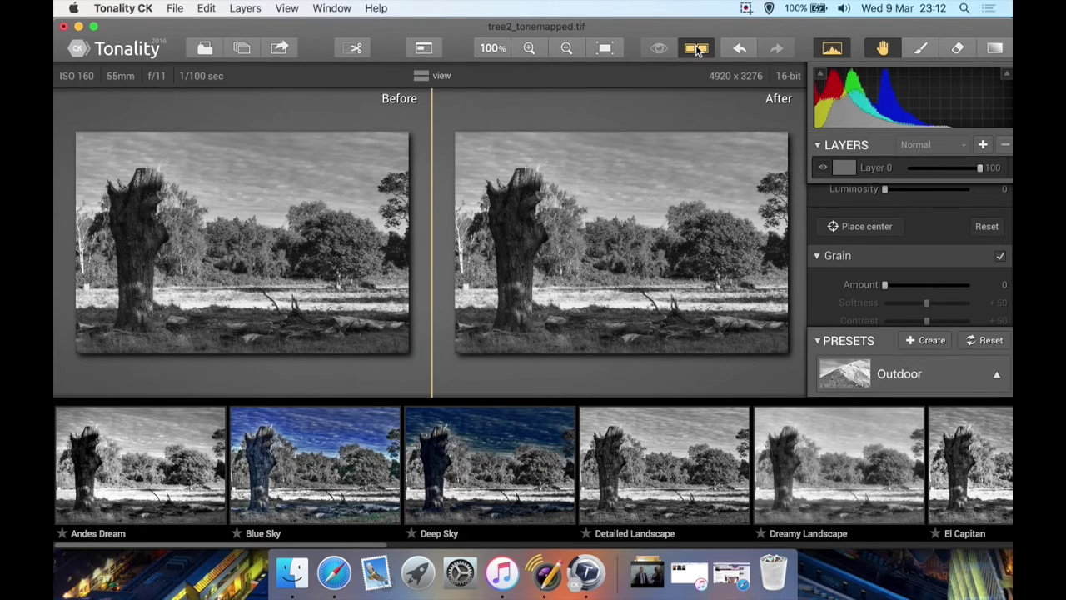
left_click(695, 48)
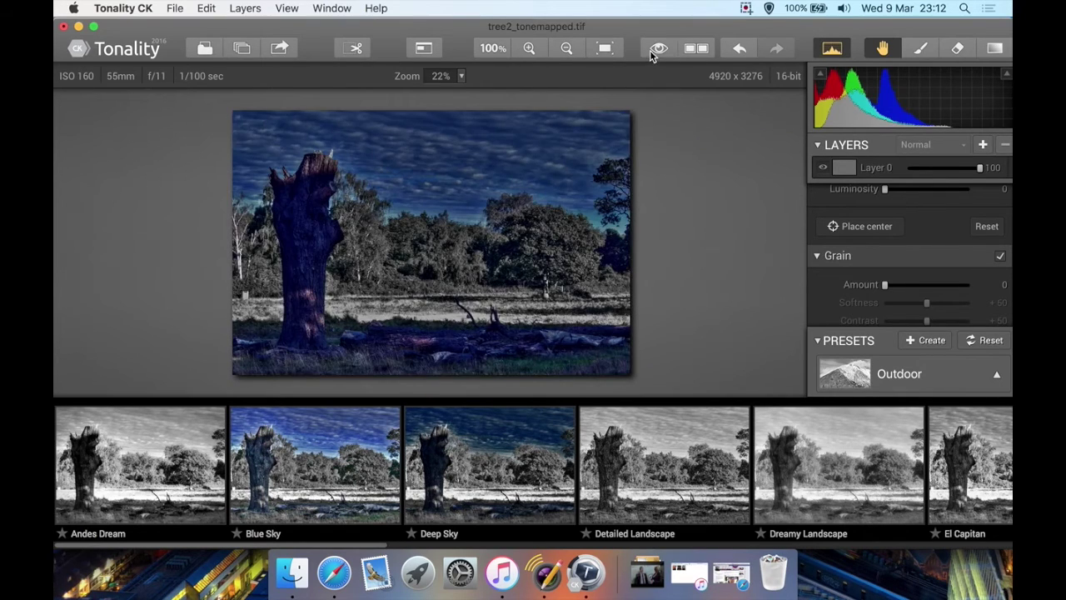
left_click(648, 52)
left_click(648, 52)
left_click(649, 51)
left_click(649, 51)
left_click(648, 52)
left_click(649, 51)
left_click(649, 52)
left_click(647, 50)
Review the saving and sharing options, including opening the photo in Noiseless, and check for Tonality CK updates
left_click(280, 48)
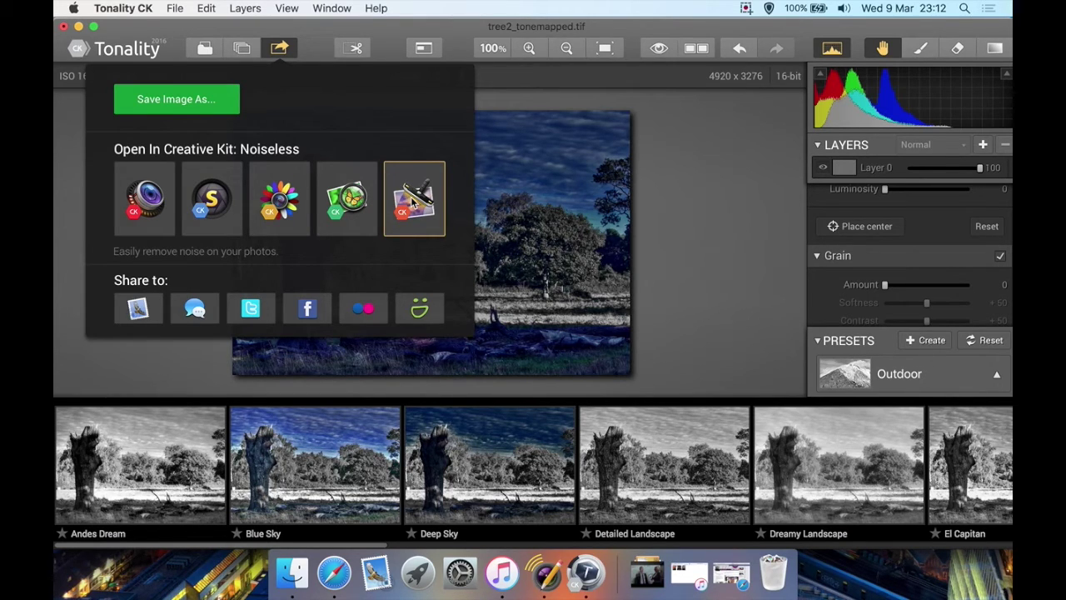
left_click(324, 42)
left_click(107, 5)
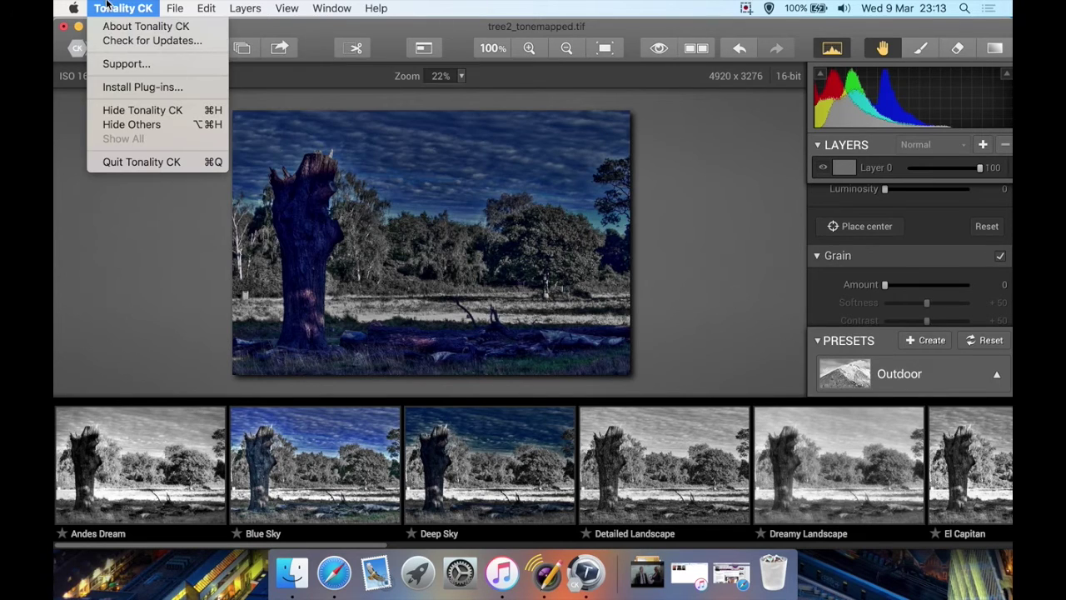
left_click(152, 40)
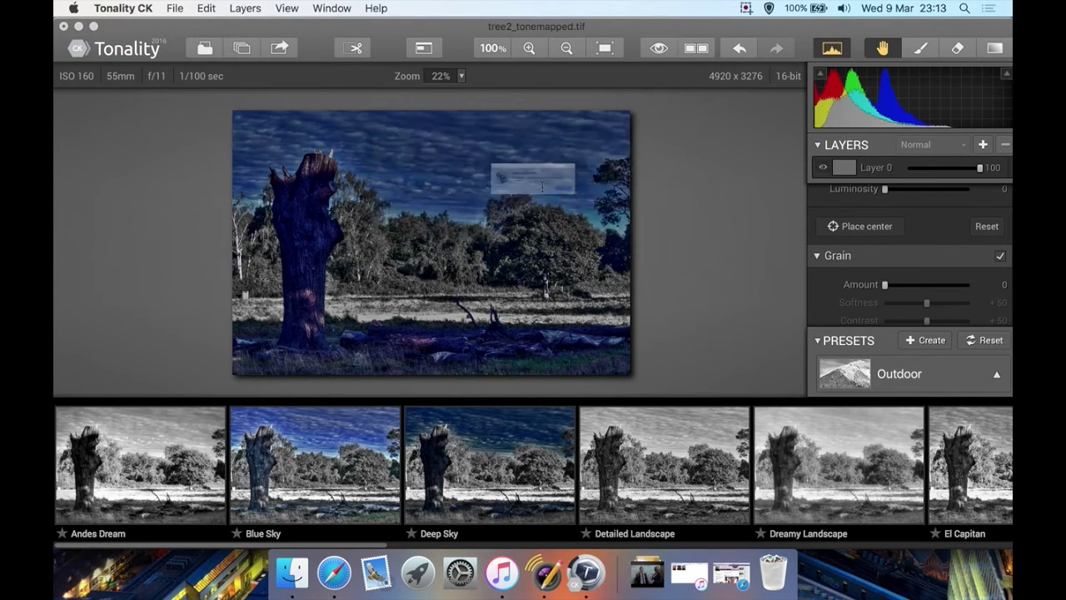
left_click(645, 214)
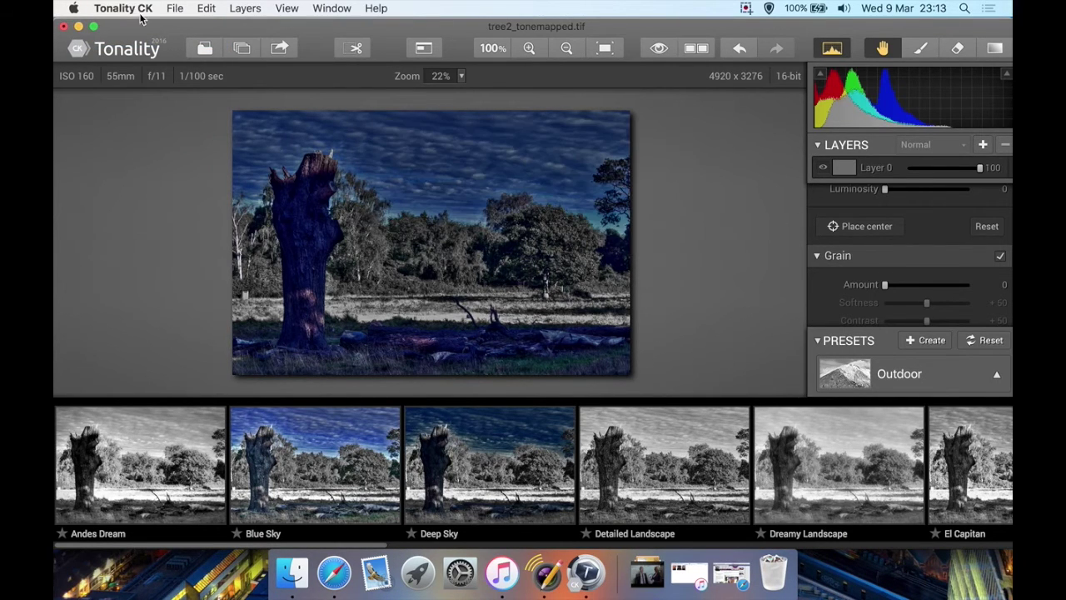
Review the options for installing Tonality CK as a plug-in and close them without installing any
left_click(142, 18)
left_click(141, 87)
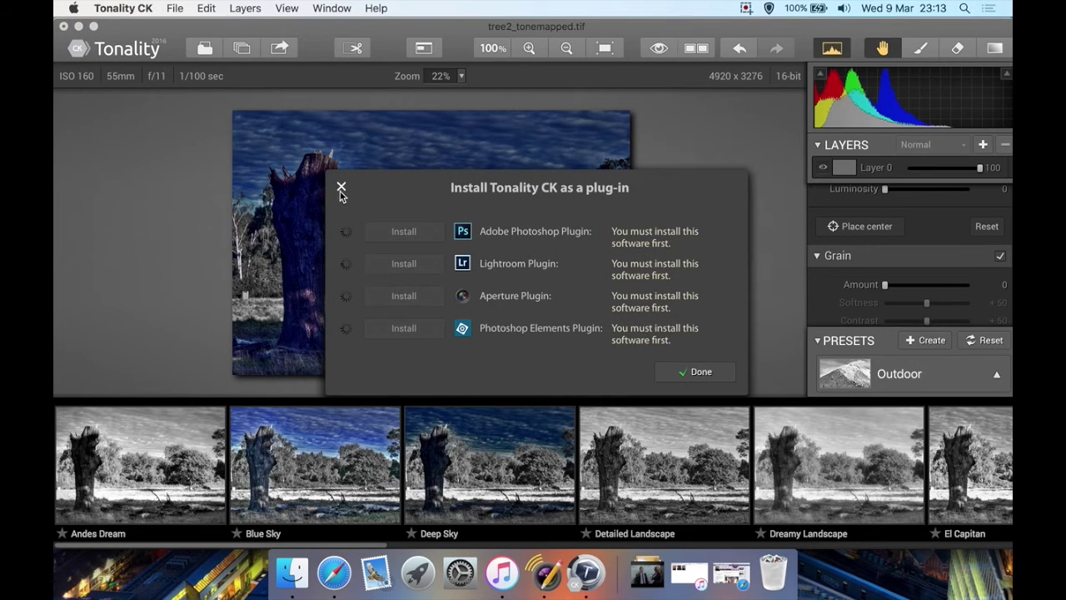
left_click(340, 189)
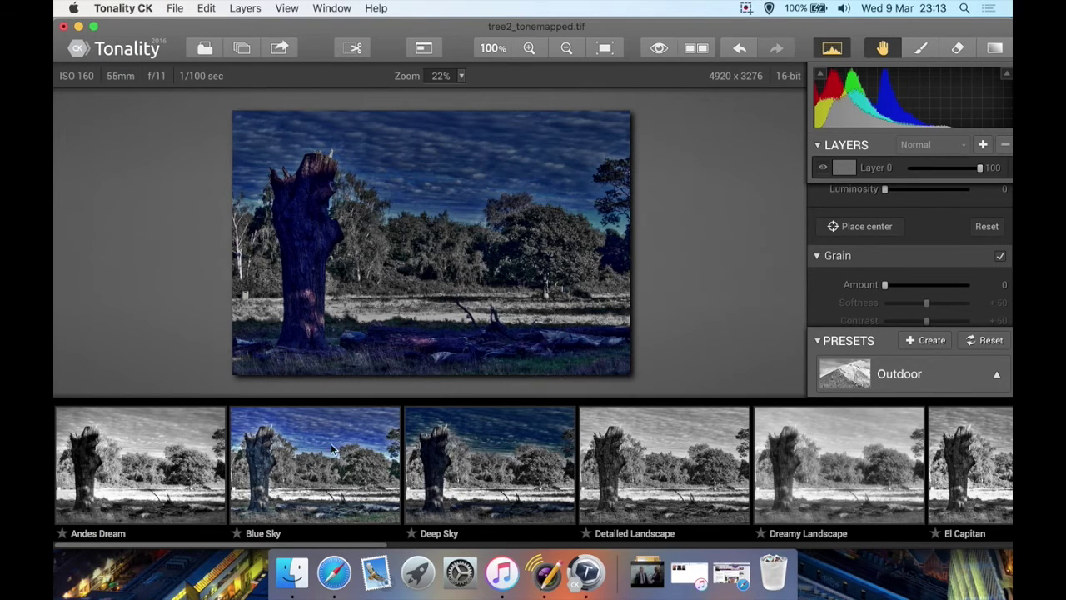
Apply the Outdoor preset Detailed Landscape to the tree photo and look over its Color Filter settings
scroll(487, 483, "right", 10)
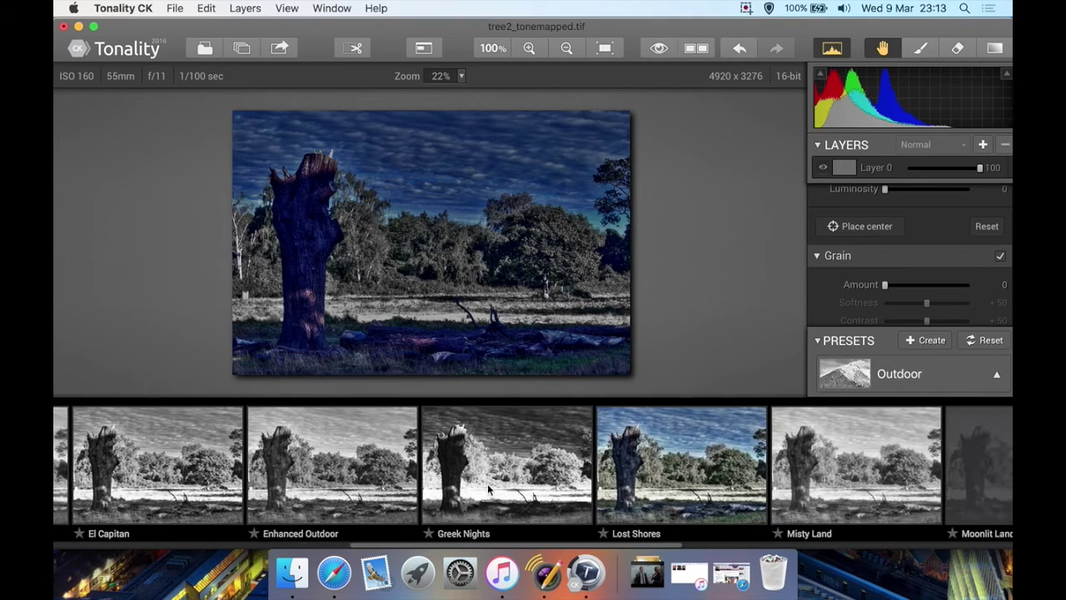
scroll(487, 483, "left", 6)
left_click(338, 467)
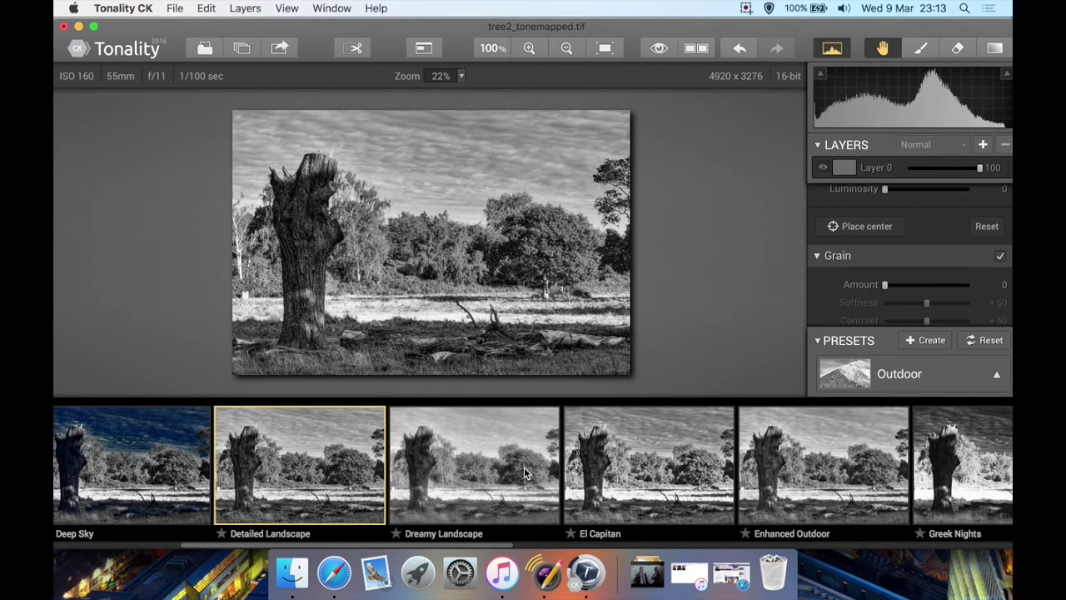
scroll(851, 240, "down", 3)
scroll(851, 240, "up", 3)
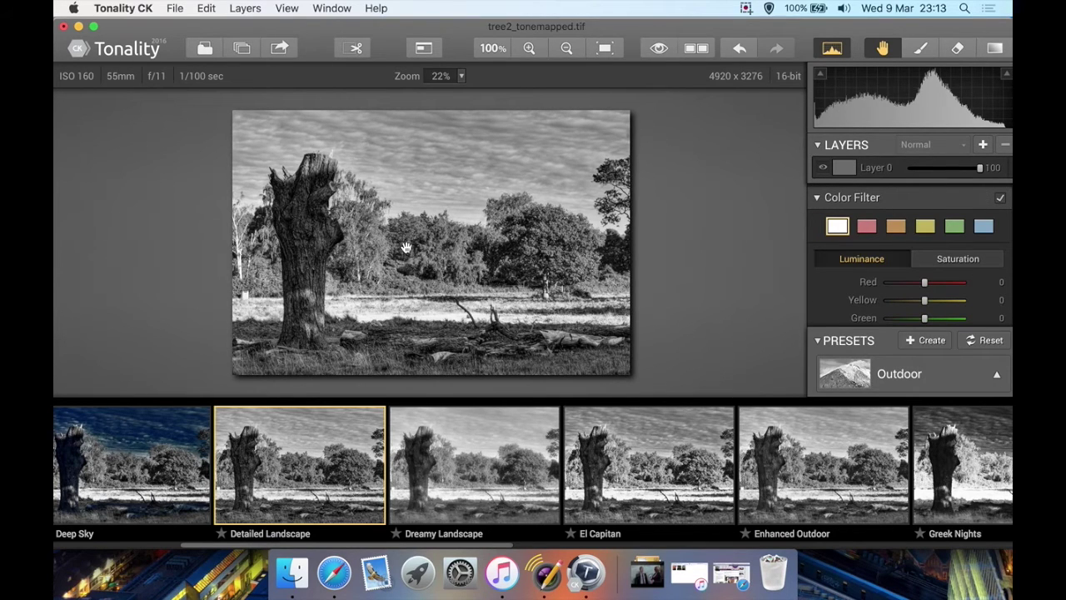
Browse the remaining Outdoor presets through Yellowstone and quit Tonality CK
scroll(543, 427, "right", 5)
scroll(545, 430, "right", 20)
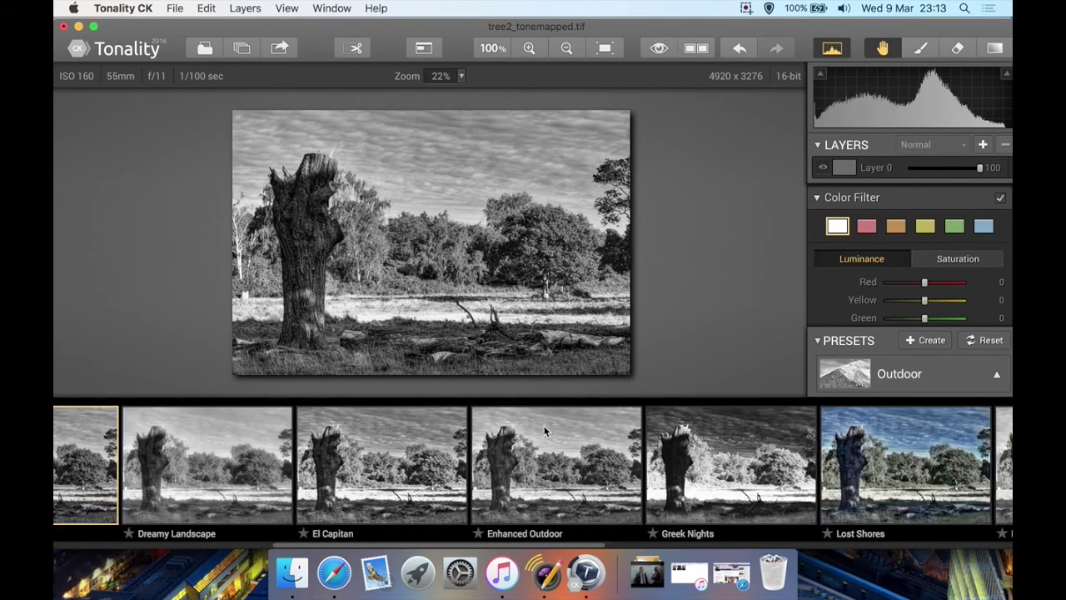
scroll(543, 431, "right", 5)
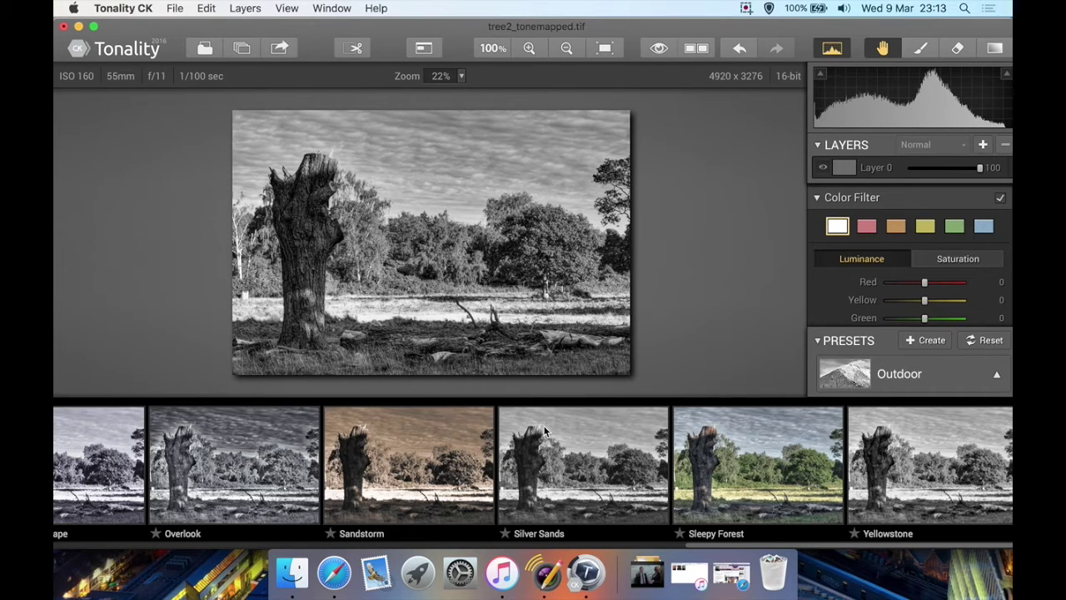
left_click(124, 9)
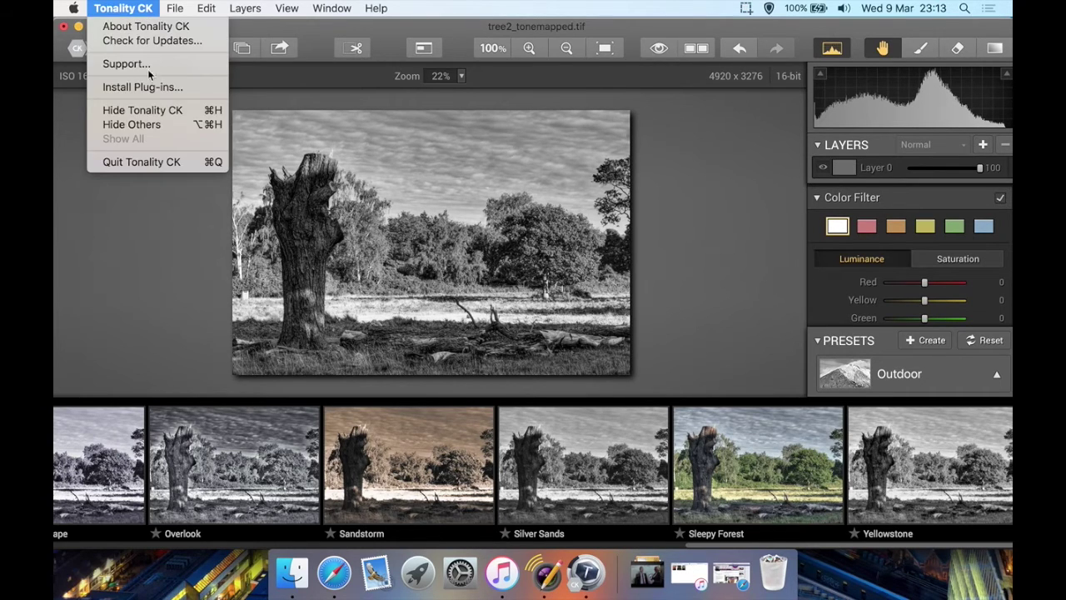
left_click(173, 166)
Launch FX Photo Studio CK from the Creative Kit 2016 folder
left_click(473, 140)
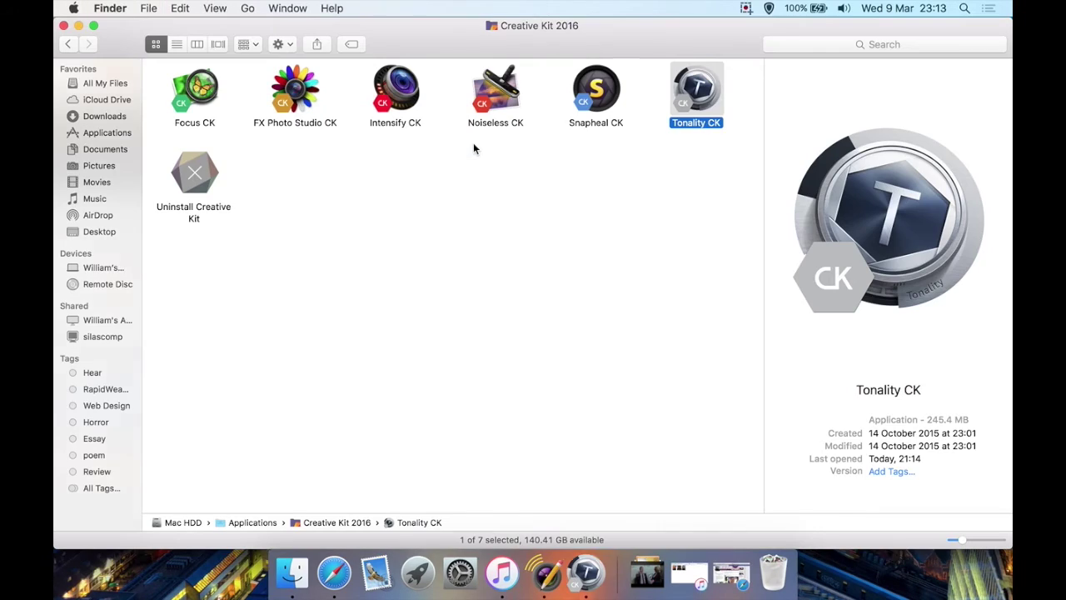
left_click(383, 157)
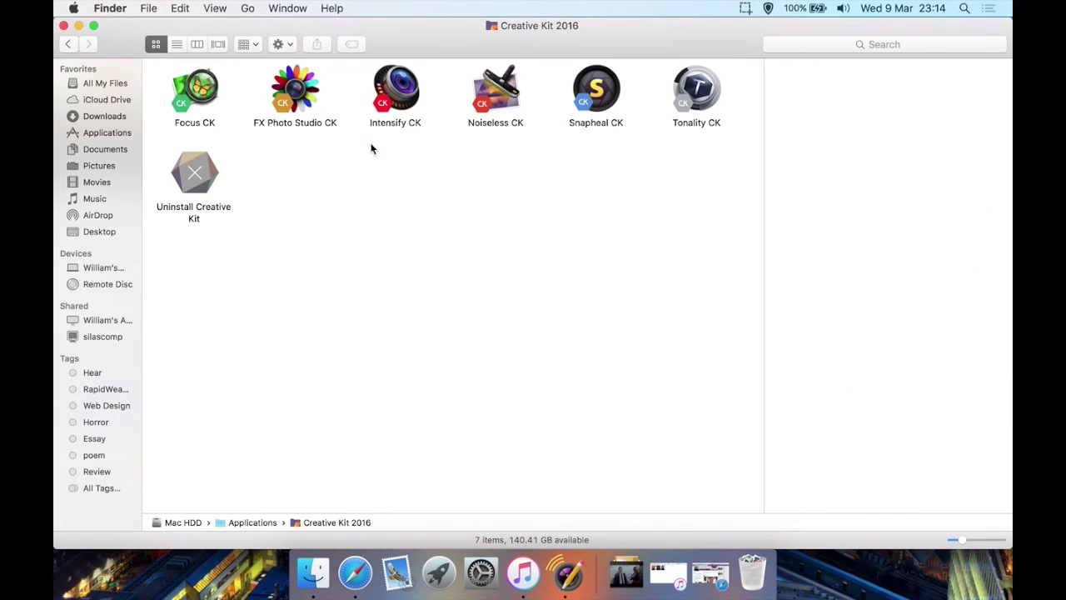
double_click(298, 88)
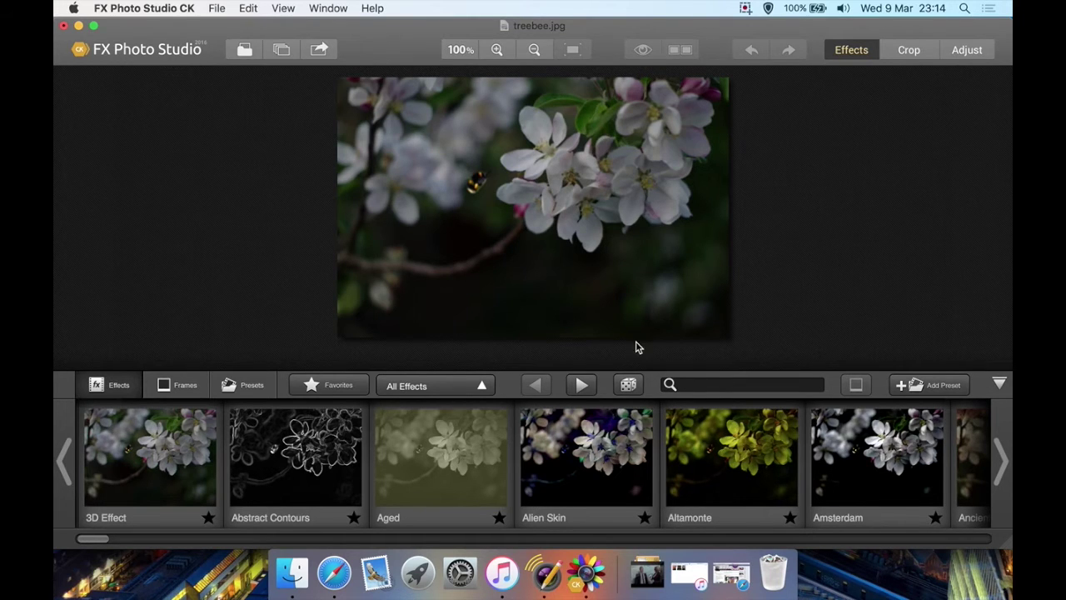
Switch to the Creative Kit 2016 folder in Finder and compare Focus CK and FX Photo Studio CK with the other four apps
left_click(298, 572)
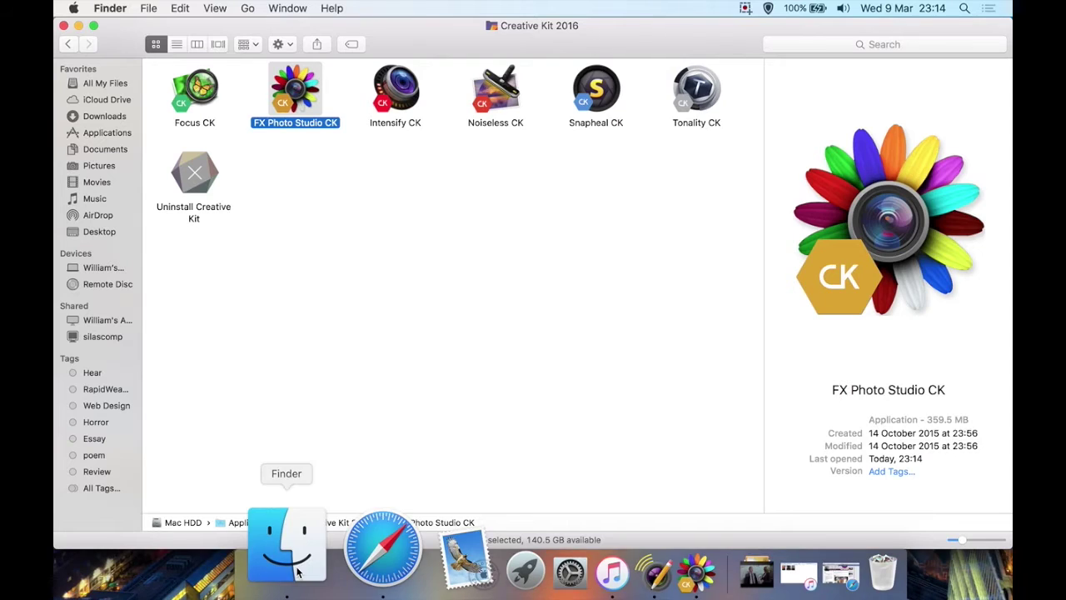
left_click(381, 172)
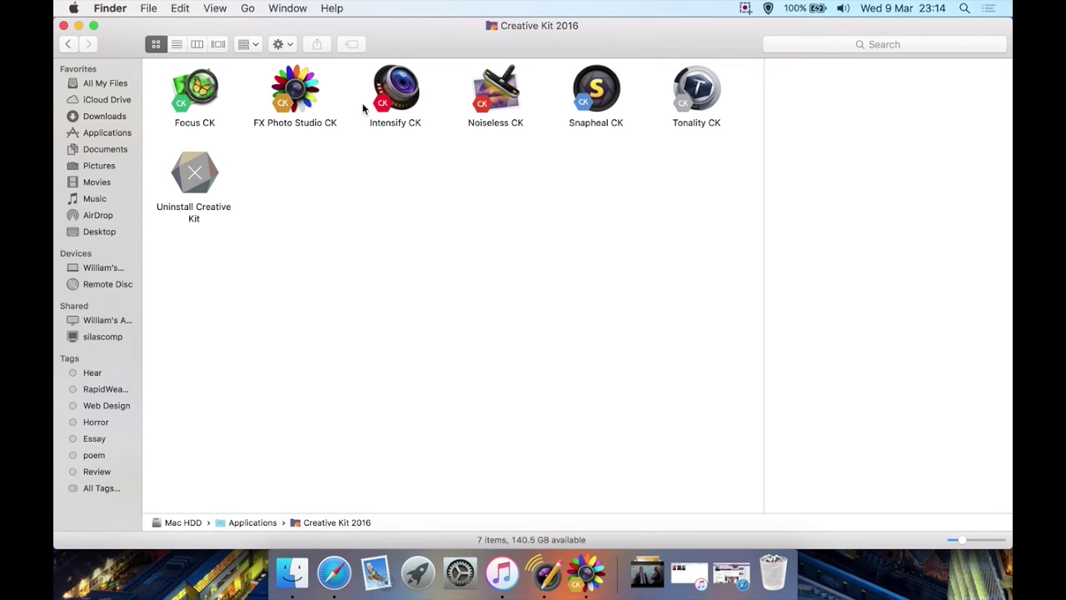
left_click_drag(358, 90, 726, 96)
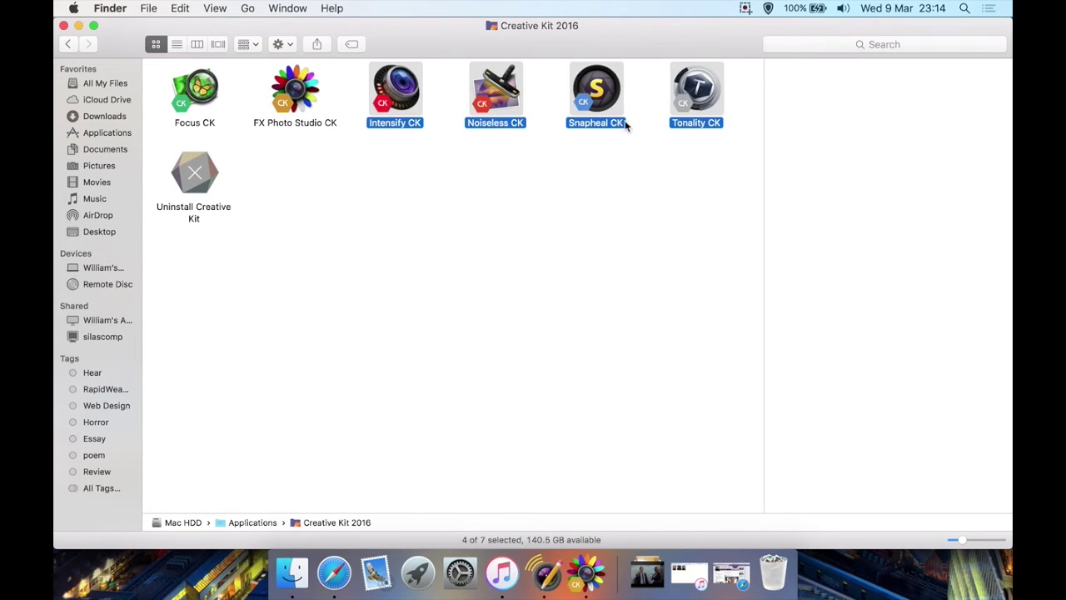
left_click(395, 158)
left_click(196, 84)
left_click(293, 83)
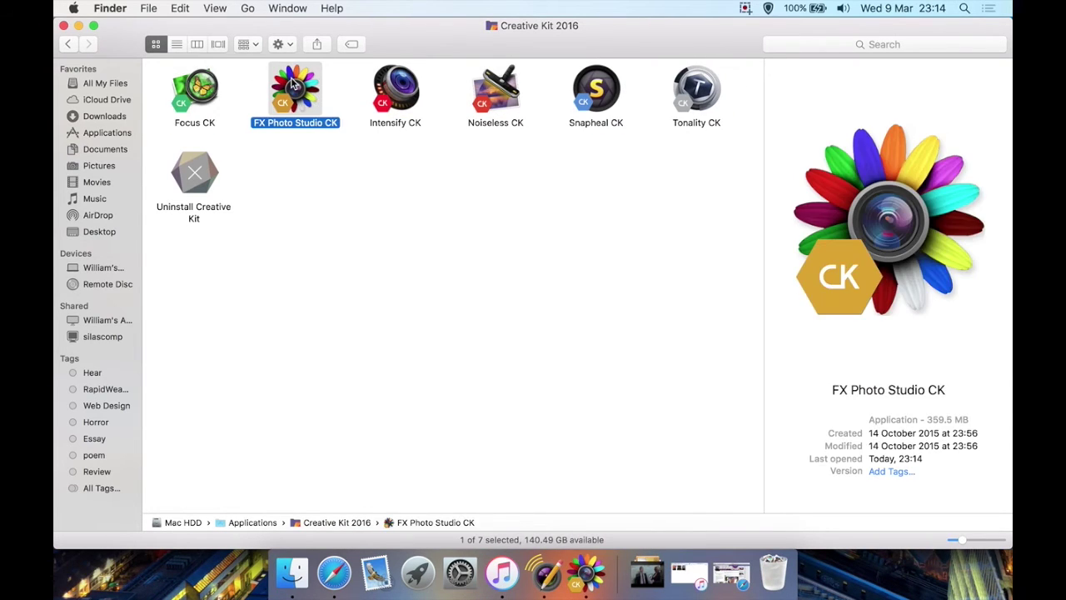
left_click(373, 183)
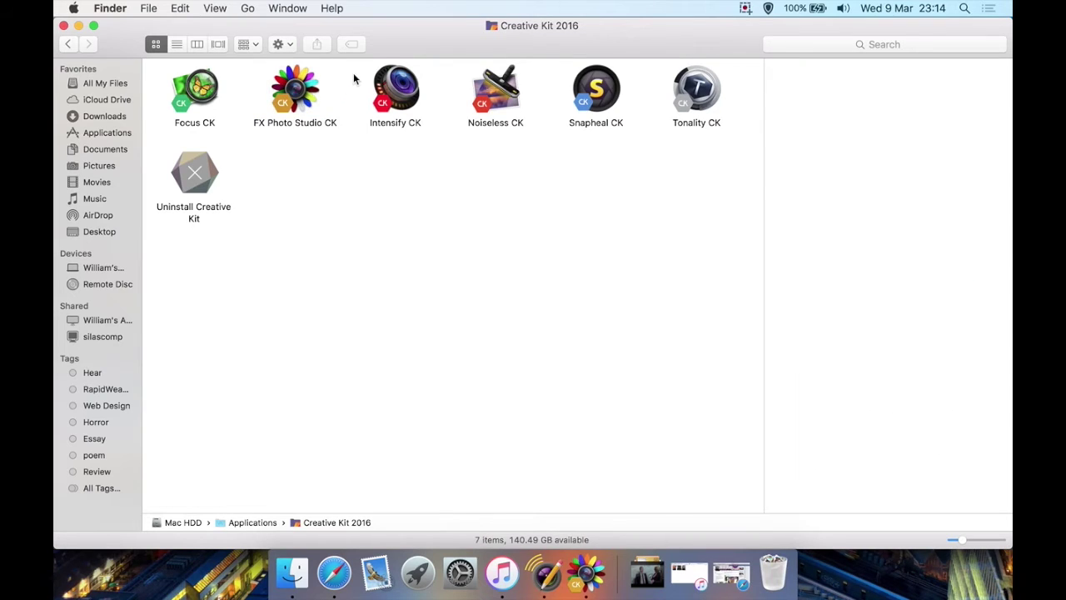
left_click_drag(353, 76, 686, 90)
left_click(200, 83)
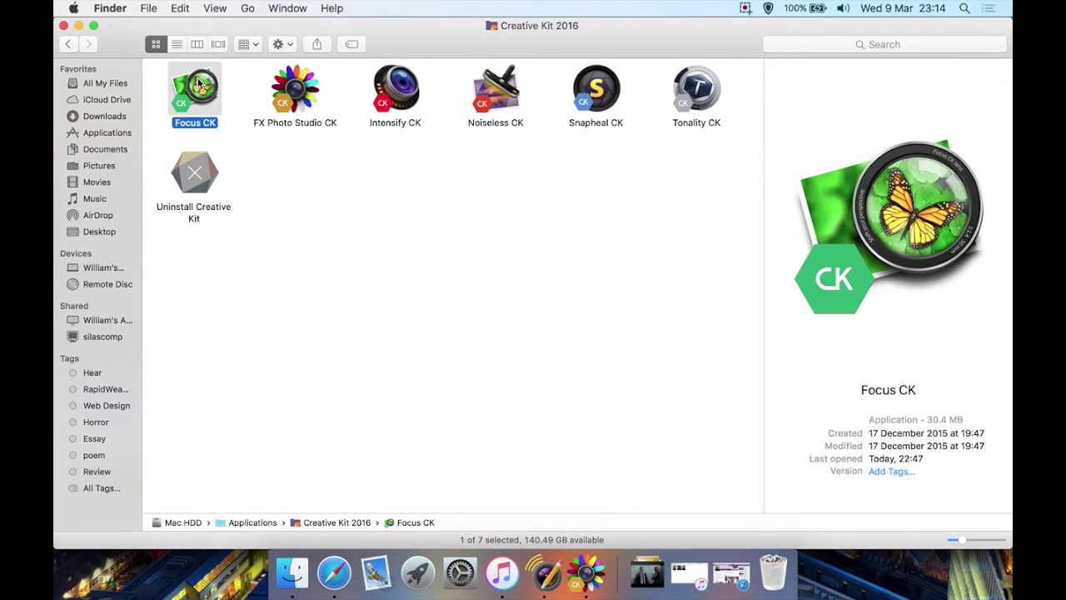
left_click(431, 194)
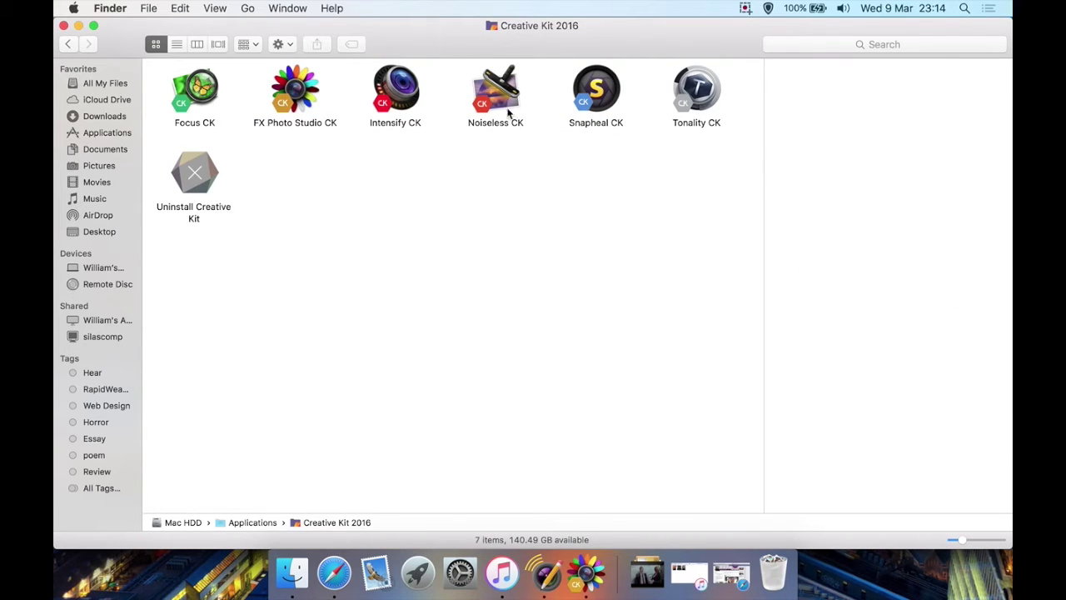
left_click(305, 87)
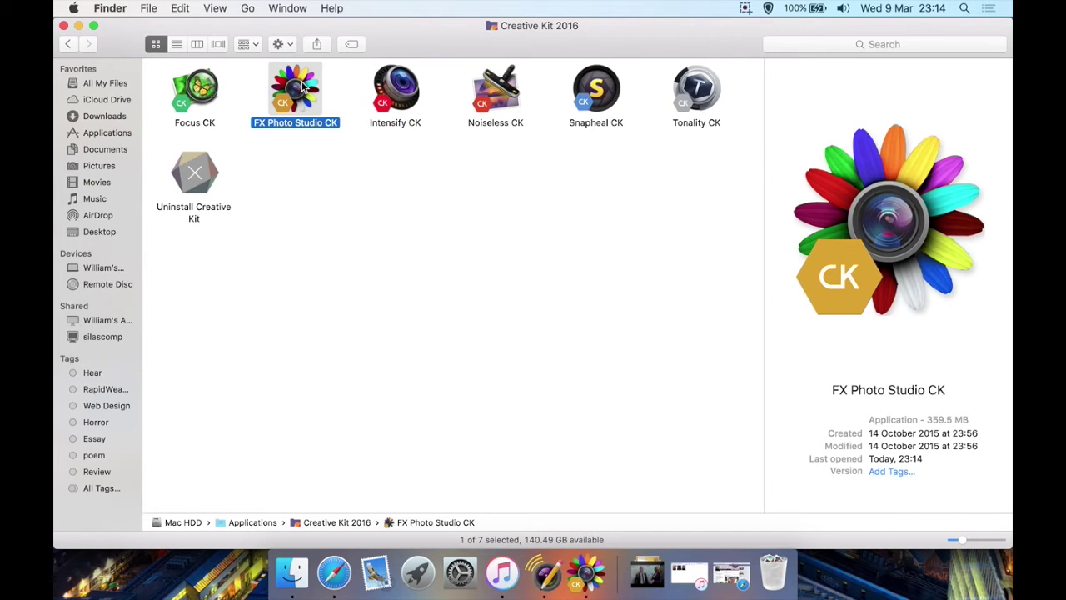
left_click(425, 165)
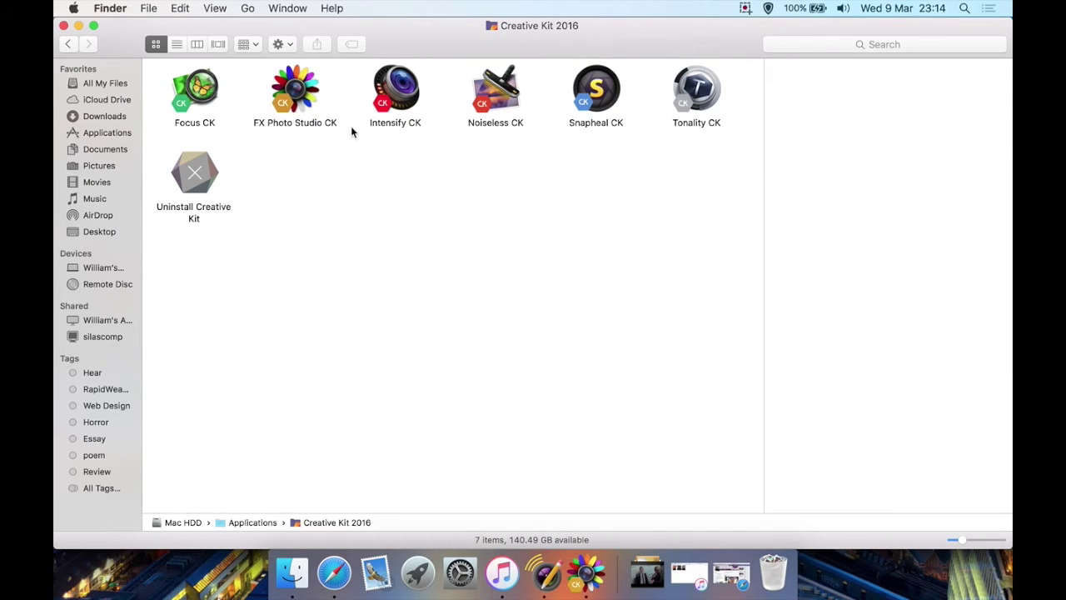
left_click(272, 87)
left_click(366, 210)
left_click(310, 96)
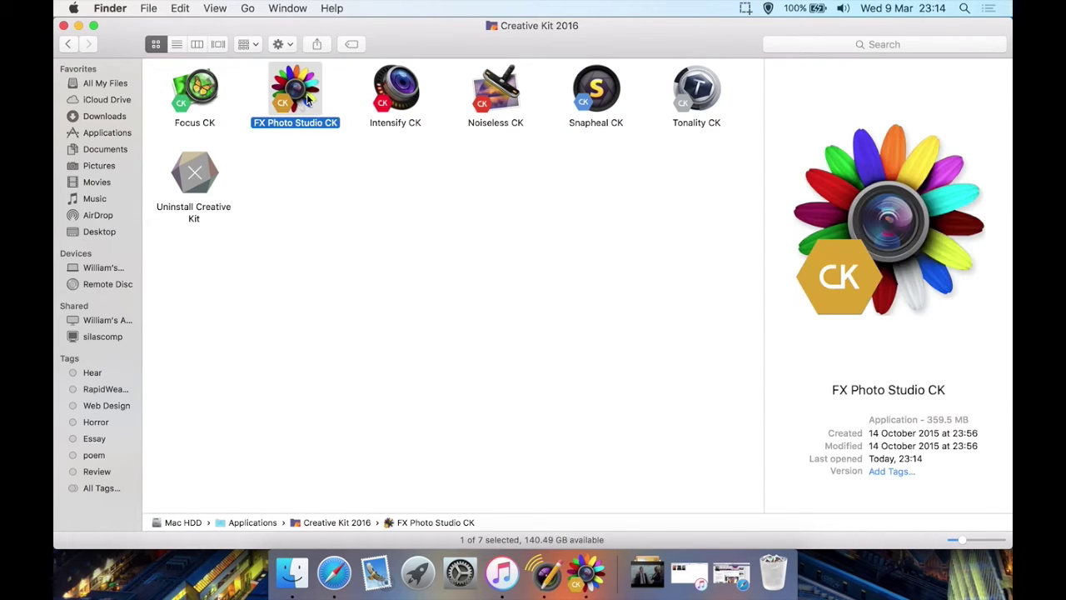
left_click(364, 193)
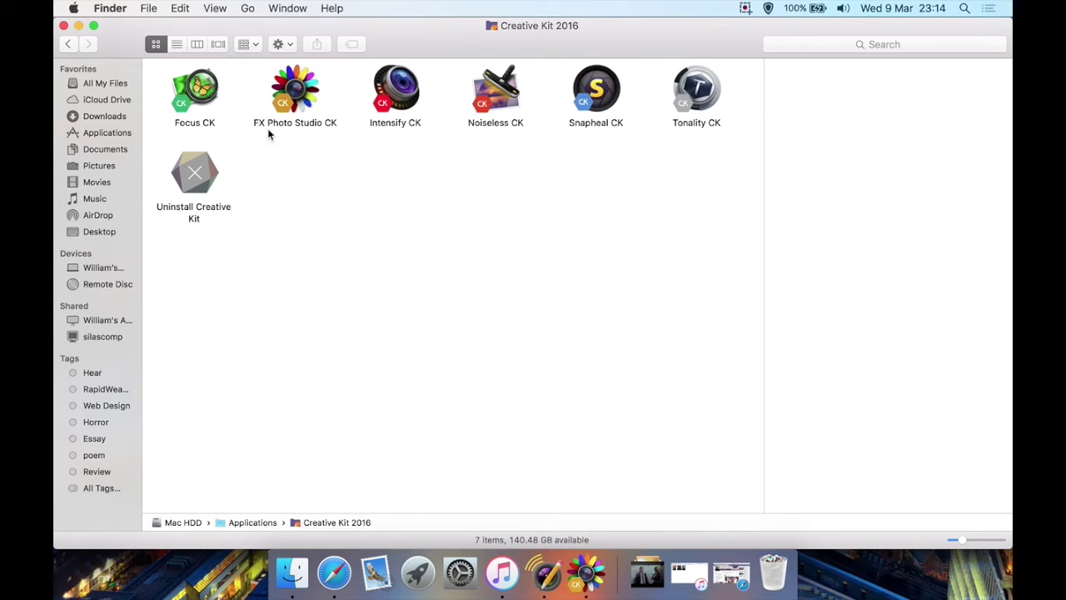
Look at Intensify CK, Noiseless CK, Snapheal CK and Tonality CK in turn, leaving none of them selected
left_click(396, 99)
left_click(495, 96)
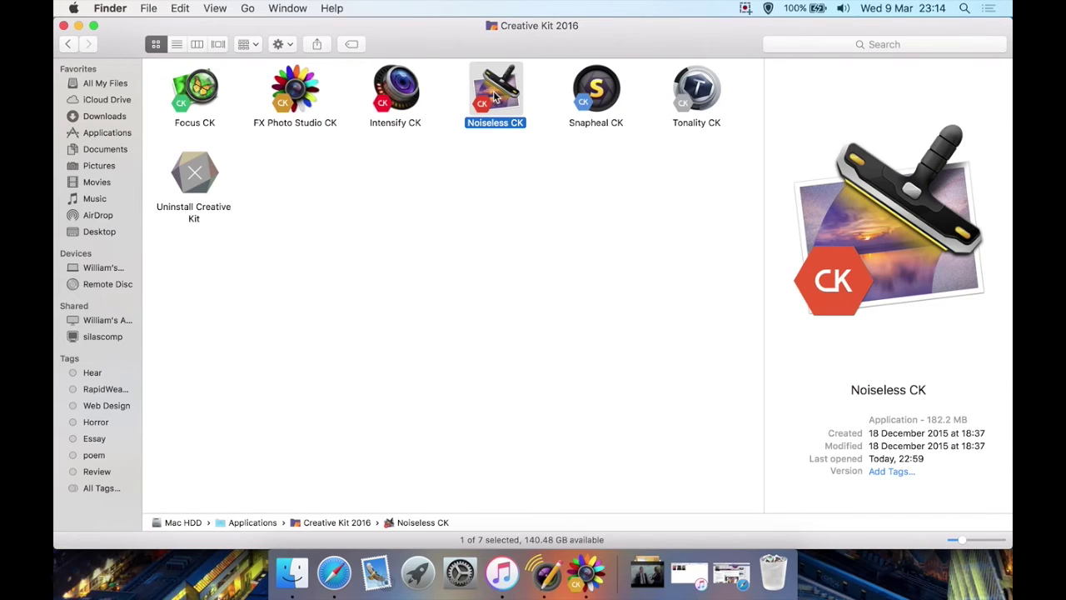
left_click(606, 98)
left_click(674, 90)
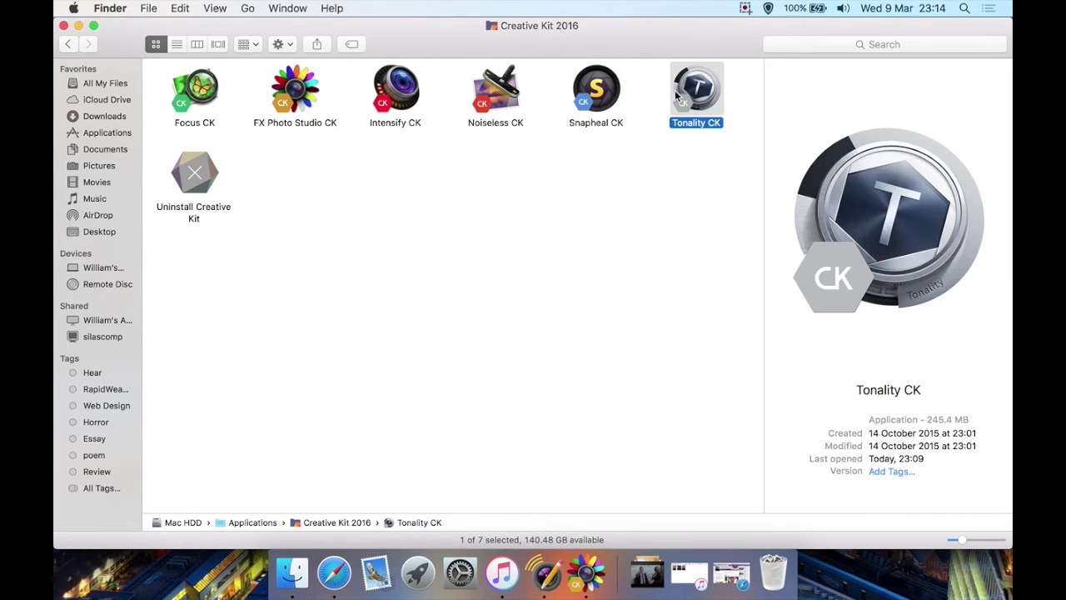
left_click(589, 172)
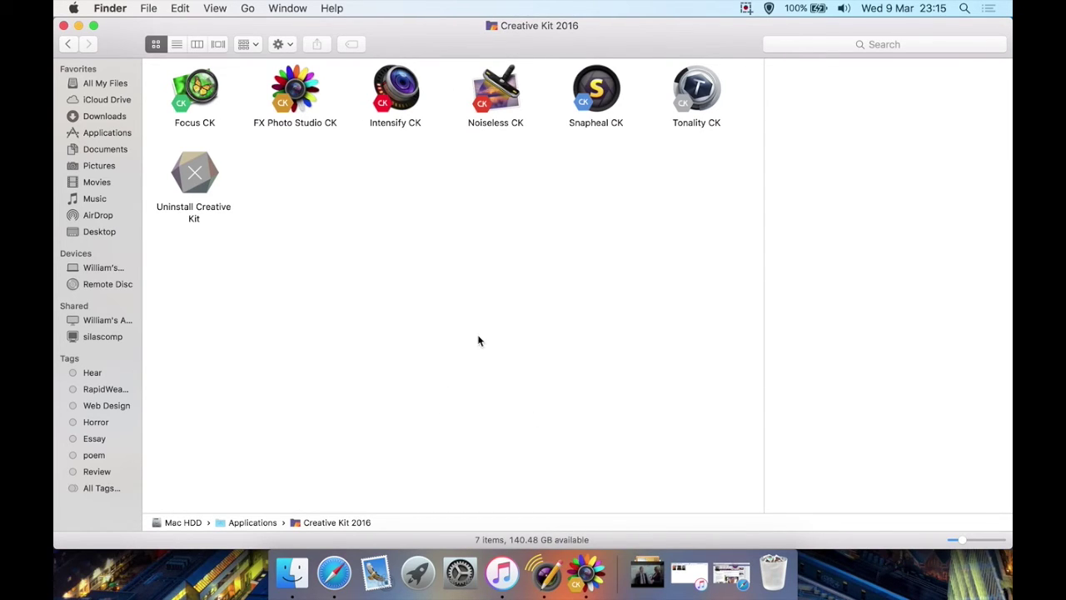
Switch to FX Photo Studio CK, review its crop and adjustment tools, and return to the effects
left_click(585, 568)
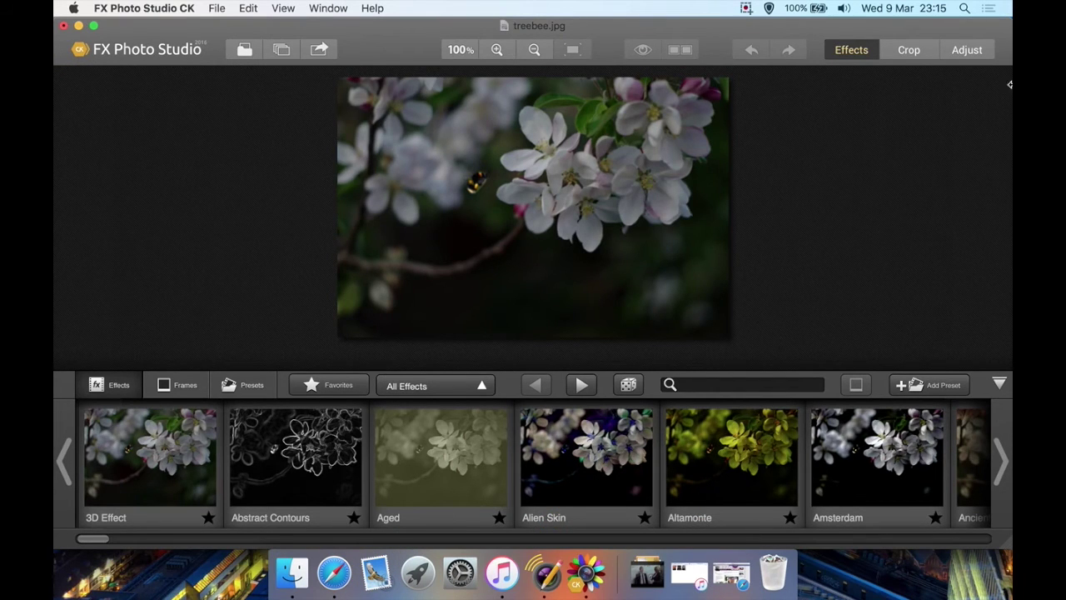
left_click(903, 52)
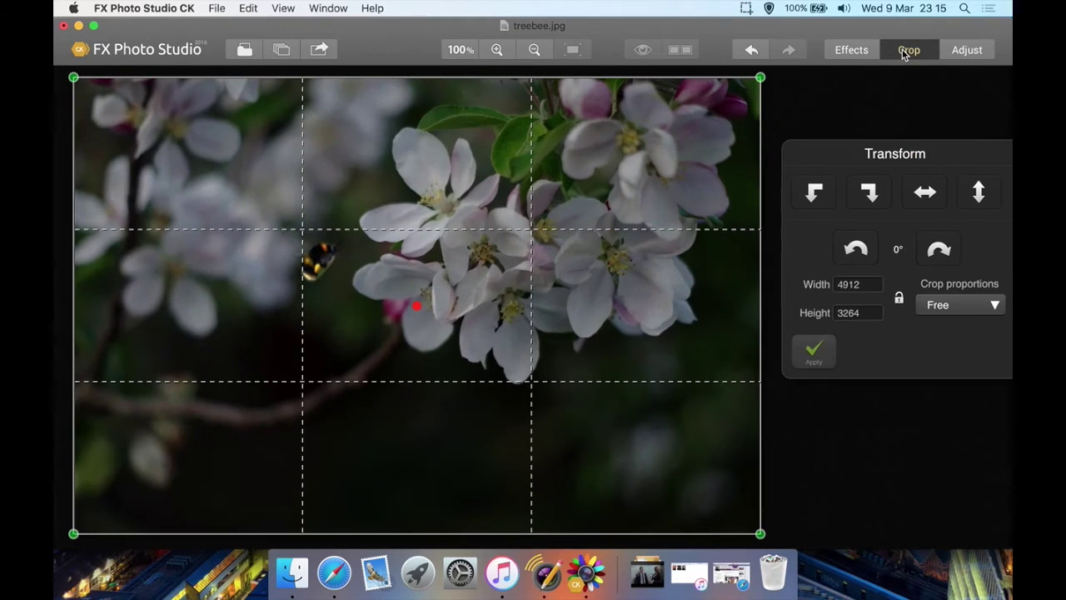
left_click(966, 52)
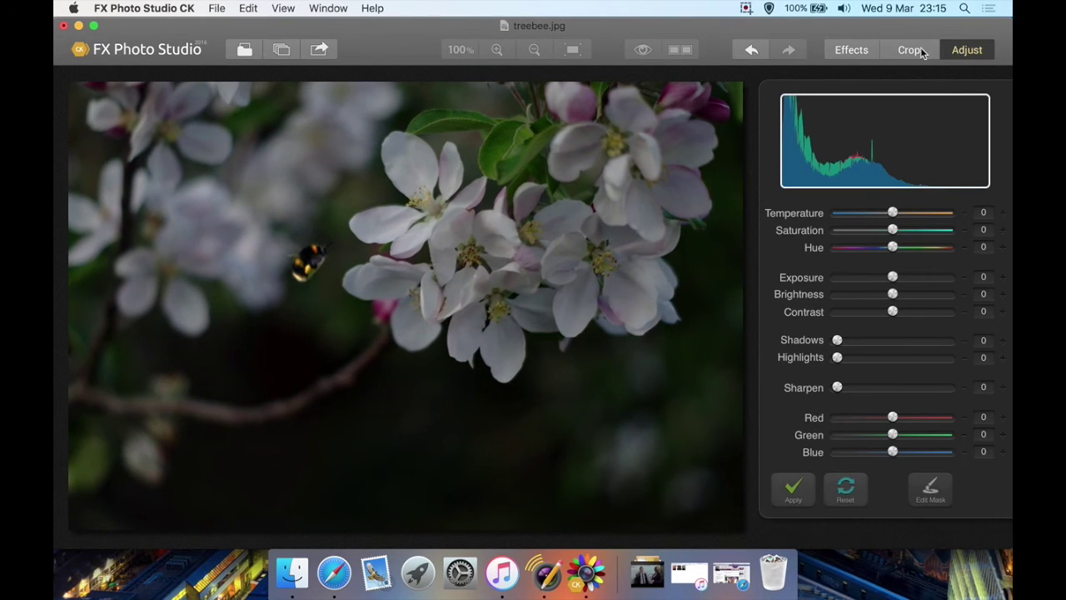
left_click(851, 50)
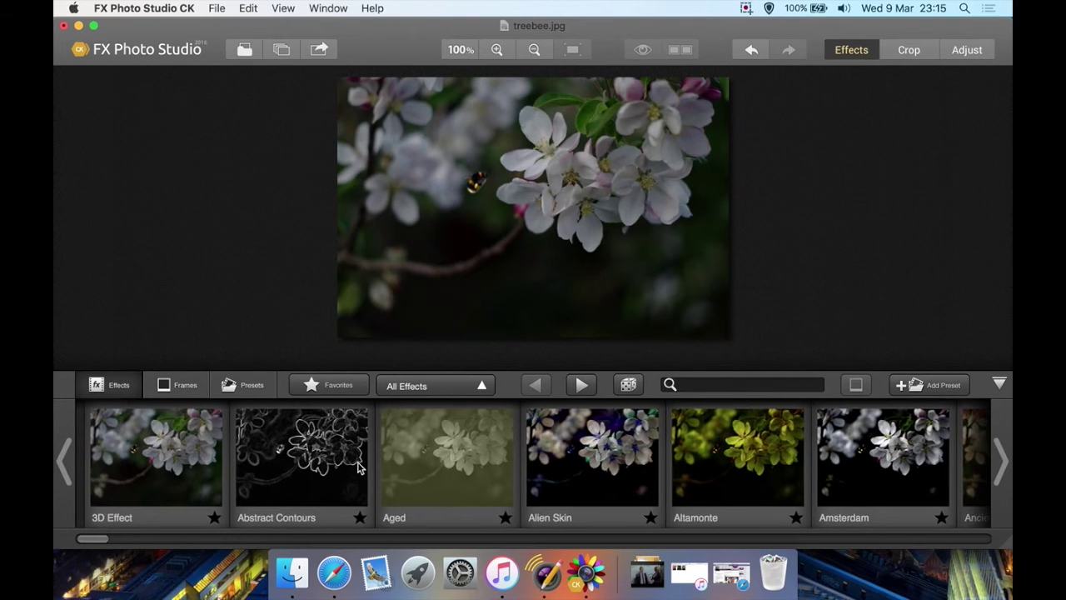
Look through the first effects and preview 3D Effect on the bee and blossom photo
scroll(360, 466, "right", 3)
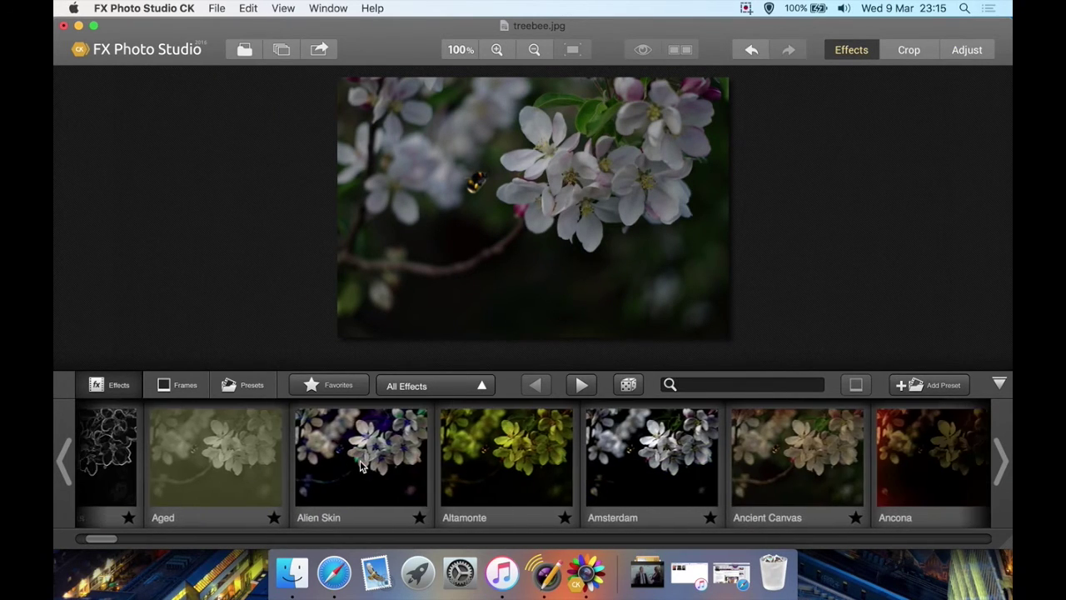
scroll(360, 466, "left", 3)
scroll(361, 467, "left", 2)
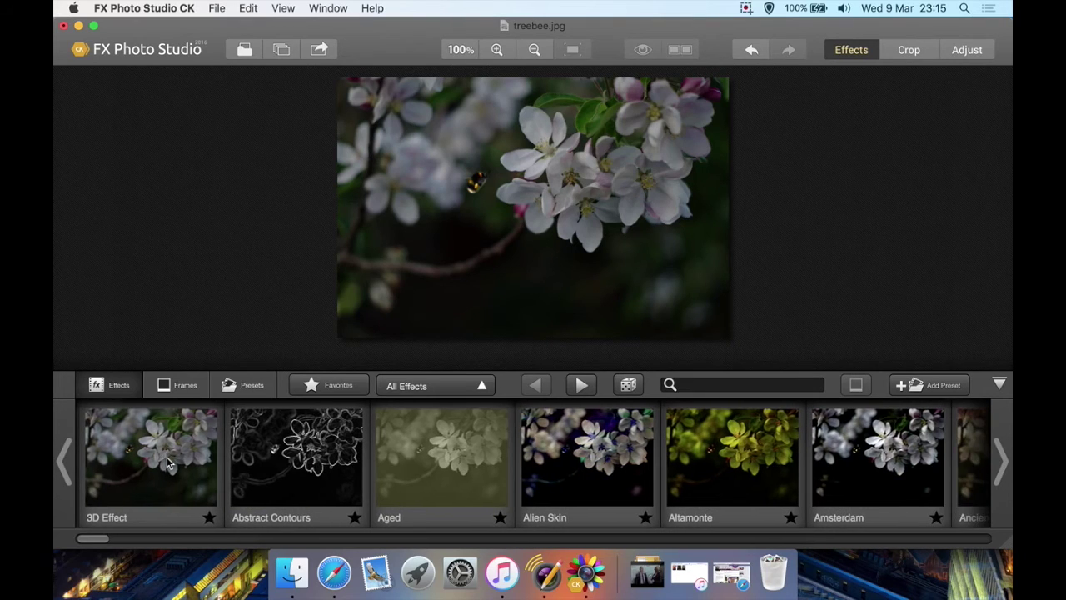
left_click(166, 463)
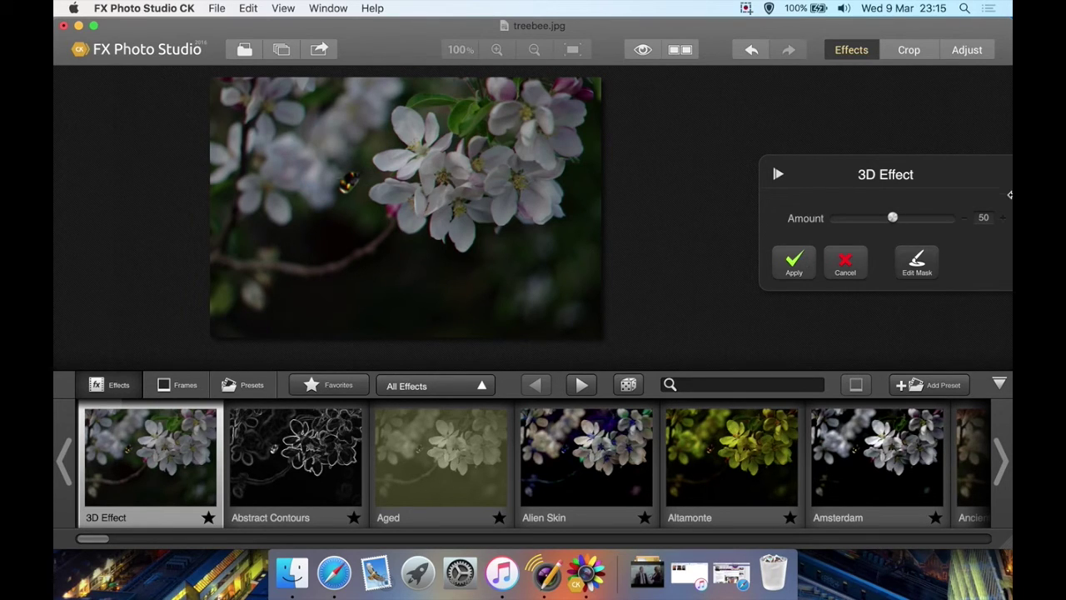
Edit the 3D Effect's mask, painting loosely over the bee and blossoms with a brush of diameter 60
left_click(915, 274)
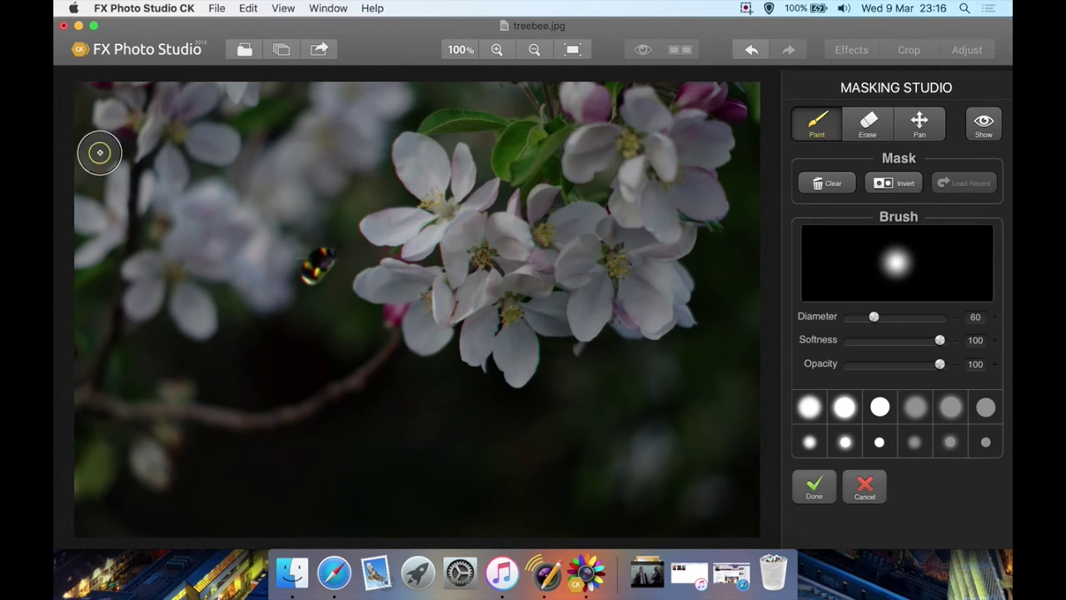
left_click(406, 297)
left_click_drag(406, 142, 408, 170)
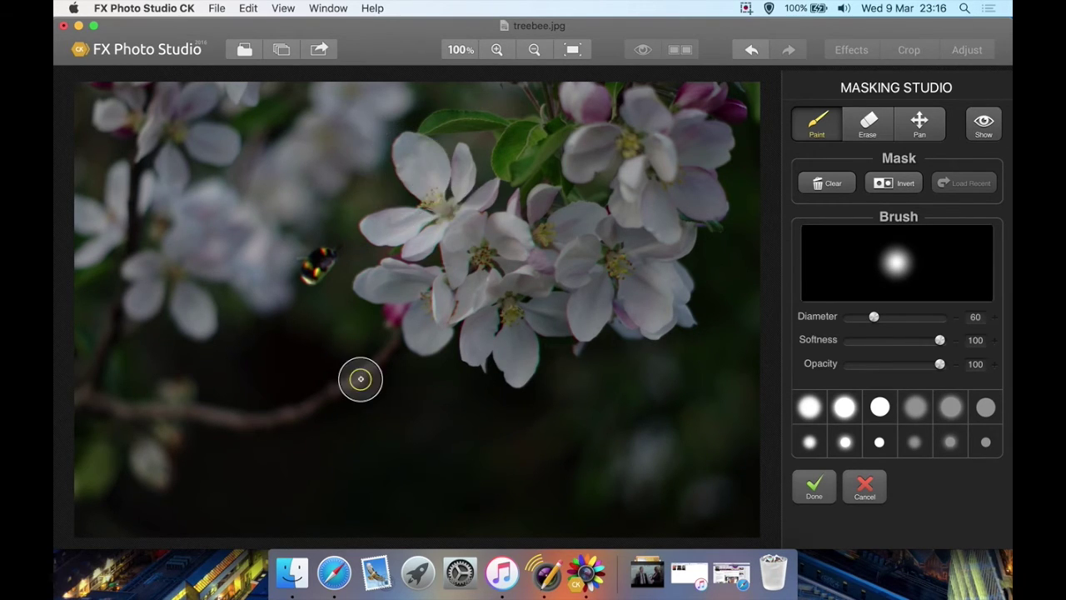
left_click_drag(376, 292, 428, 255)
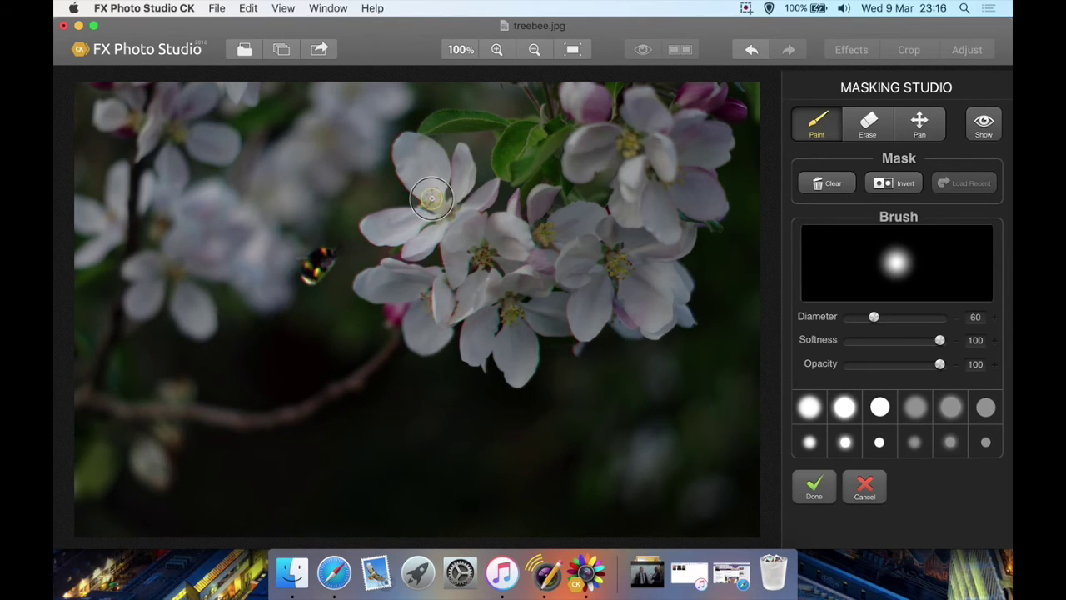
mouse_move(431, 197)
left_mouse_down()
mouse_move(396, 137)
mouse_move(405, 132)
mouse_move(309, 266)
mouse_move(330, 298)
mouse_move(667, 200)
left_mouse_up()
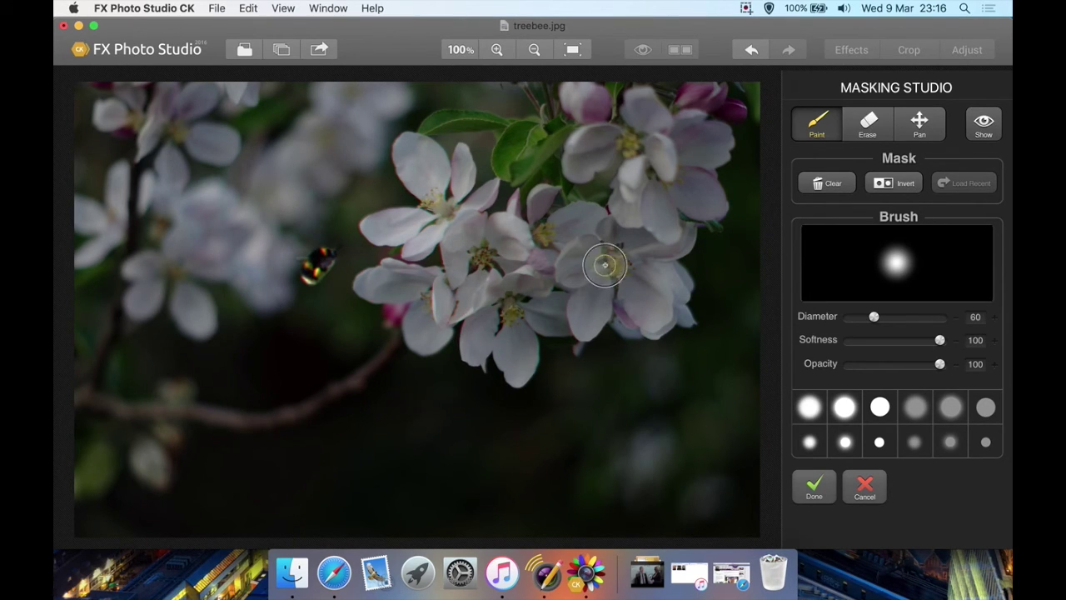
Show the painted mask overlay, hide it again and cancel the mask editing
left_click(985, 127)
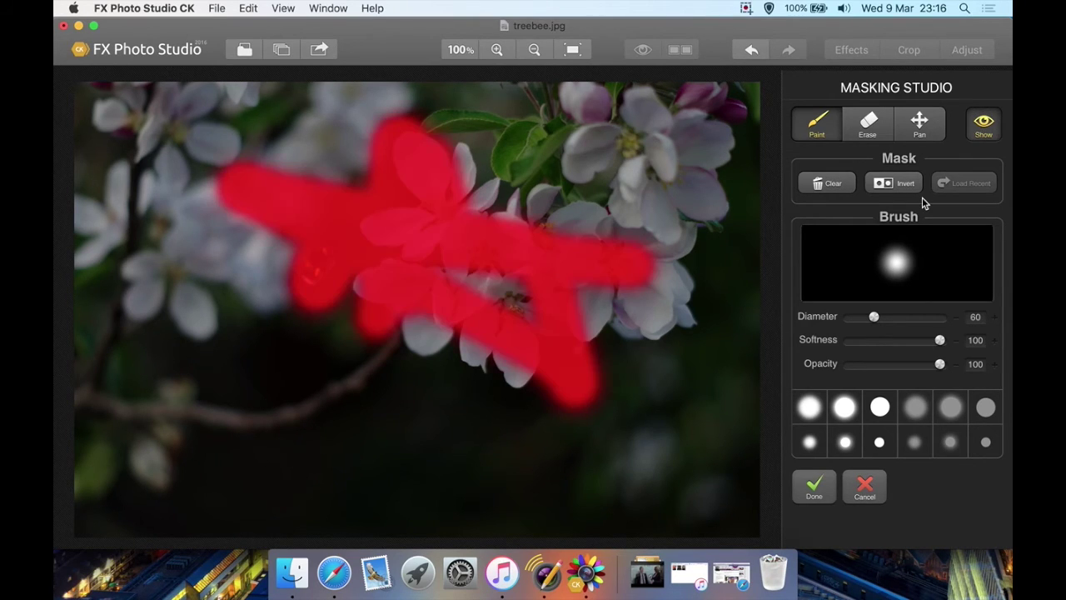
left_click(488, 279)
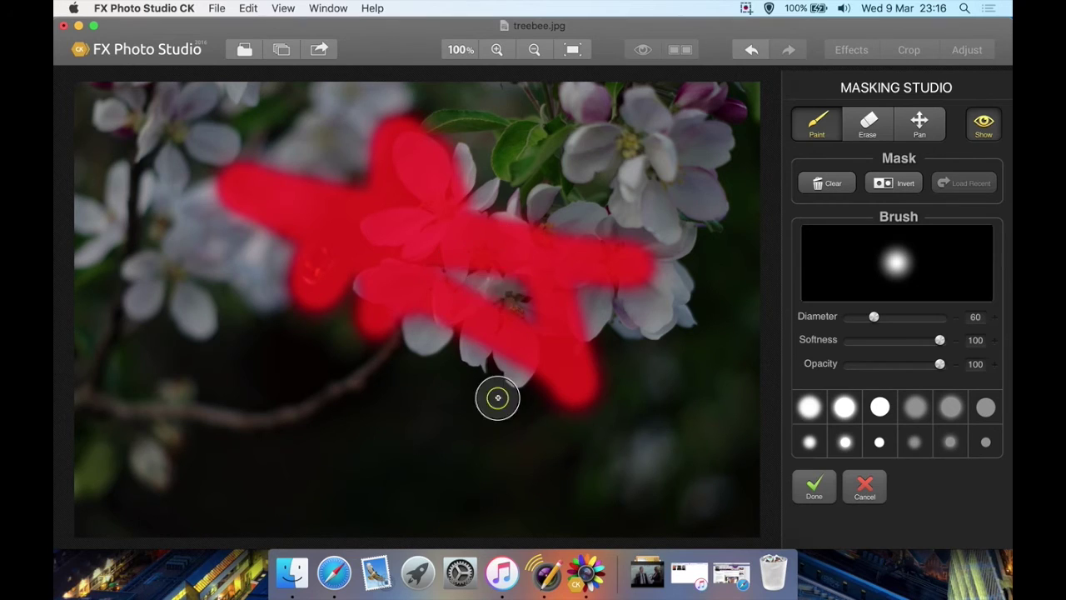
left_click(983, 123)
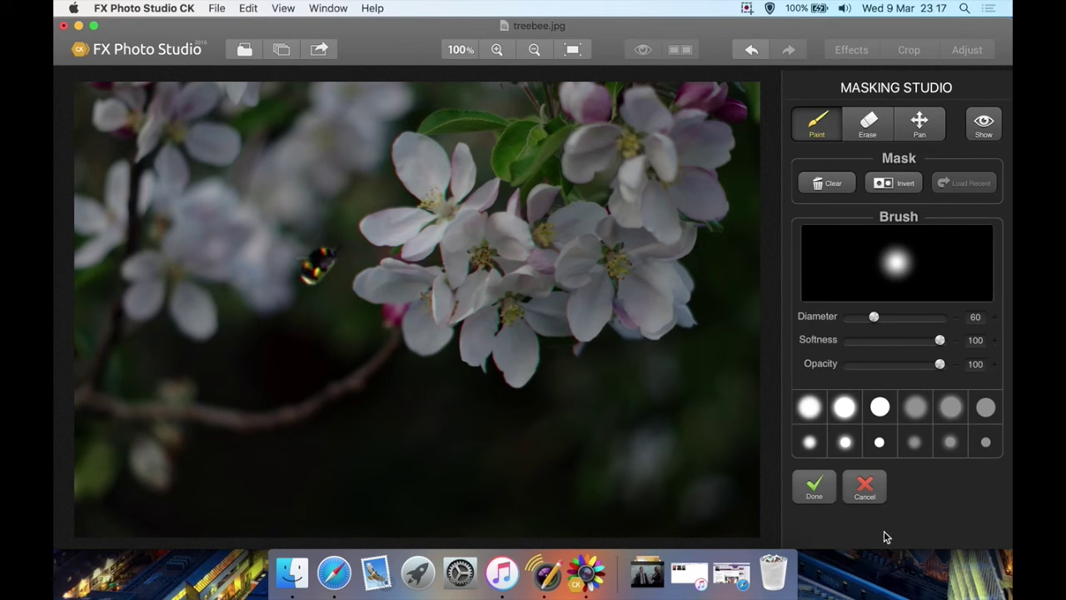
left_click(872, 496)
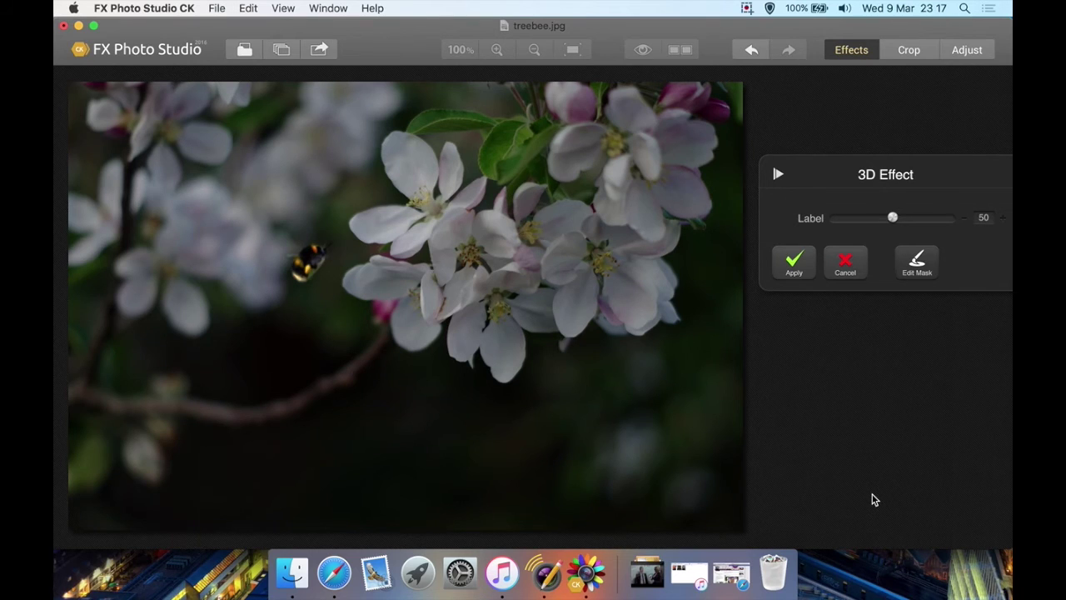
Cancel the 3D Effect and look through the effect thumbnails from Abstract Contours to Color Charcoal Sketch
left_click(846, 265)
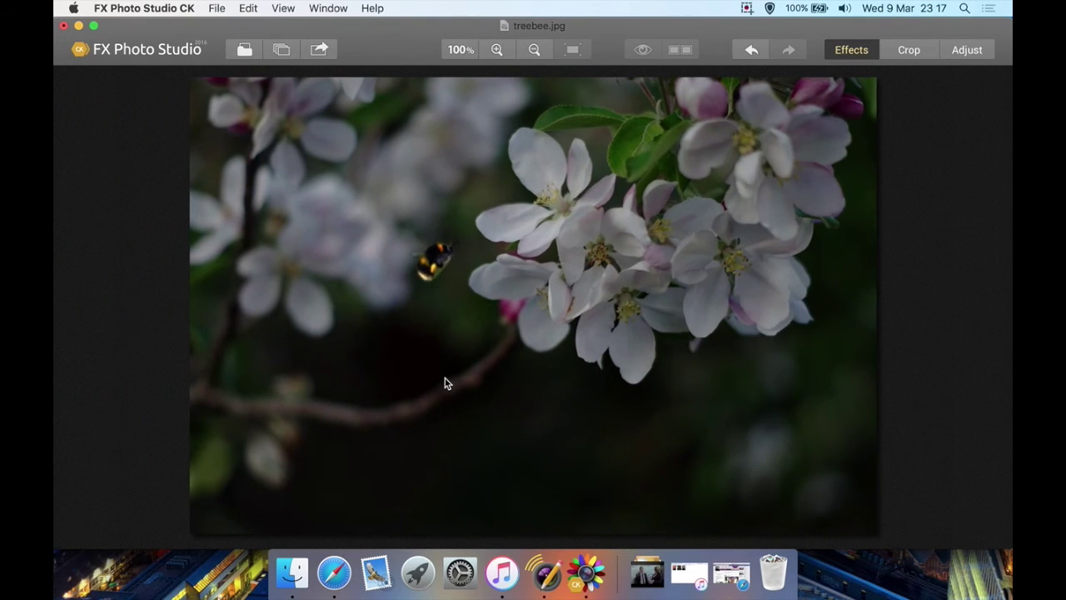
left_click(846, 52)
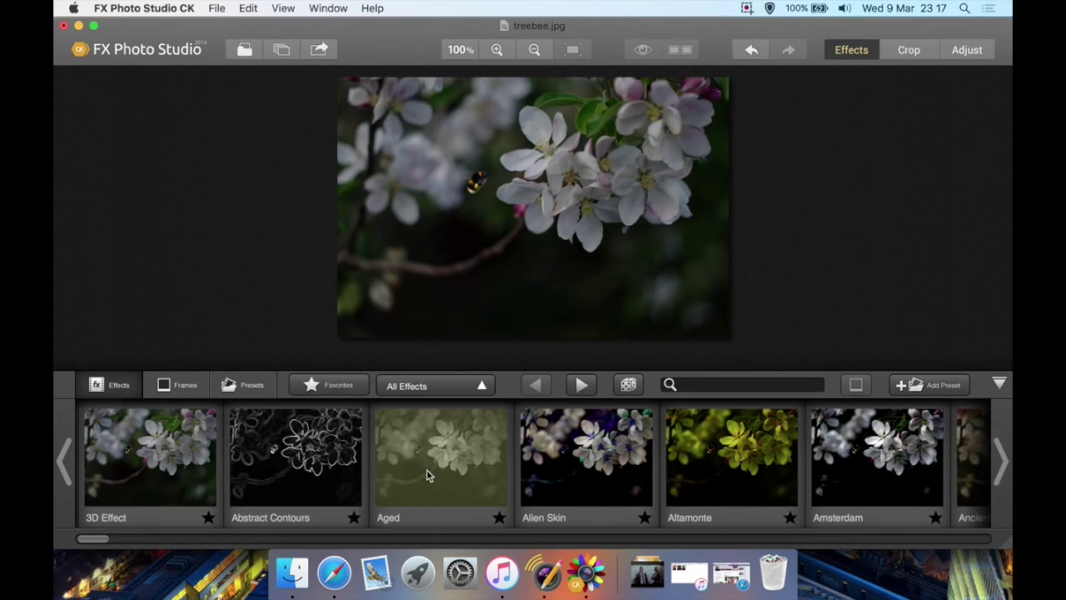
scroll(582, 466, "right", 3)
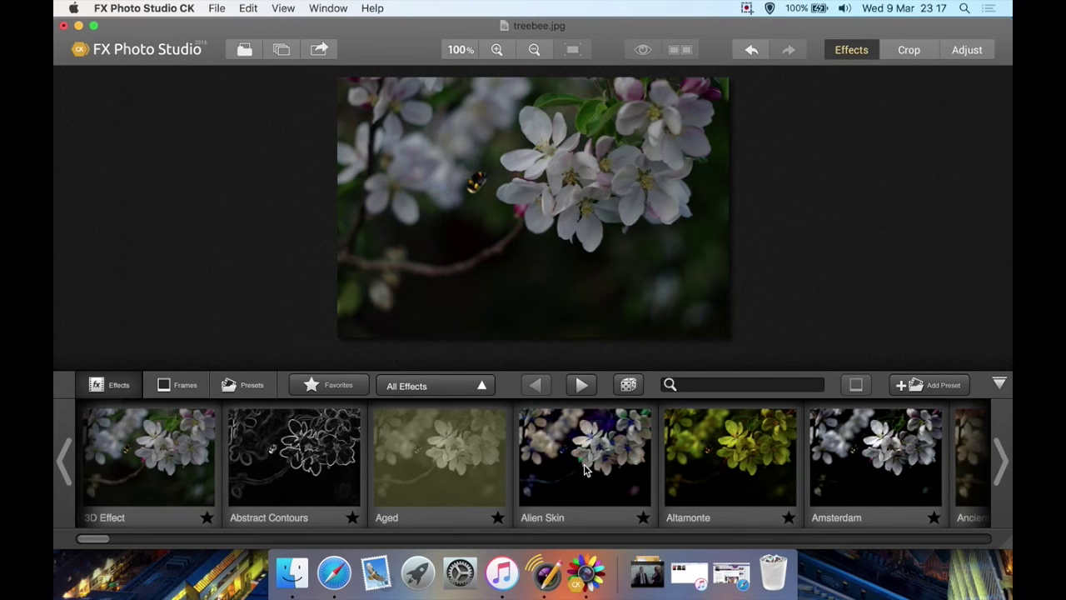
scroll(583, 471, "right", 5)
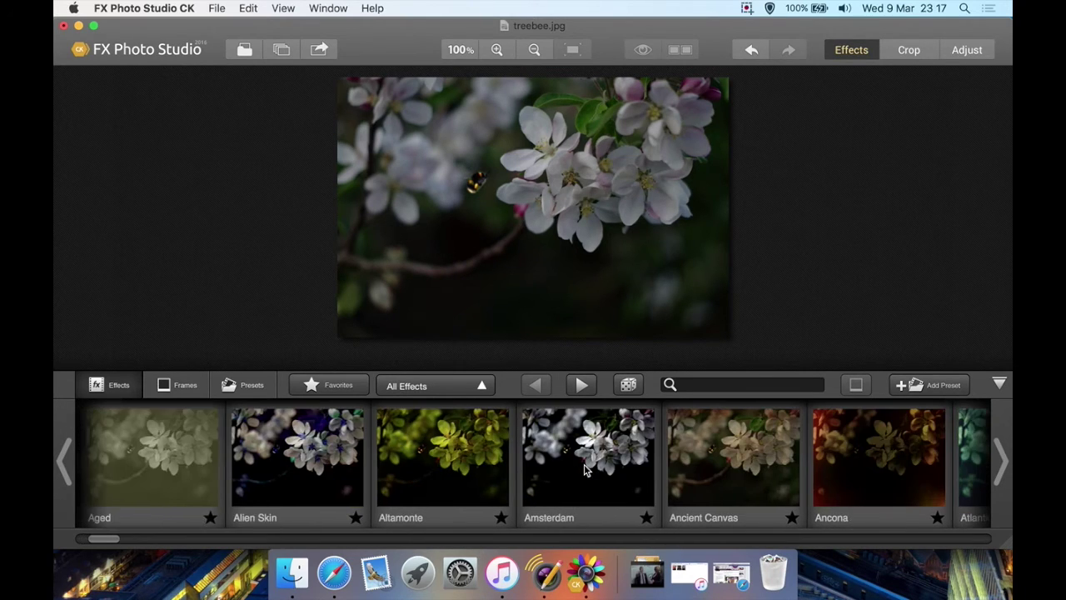
scroll(585, 470, "right", 12)
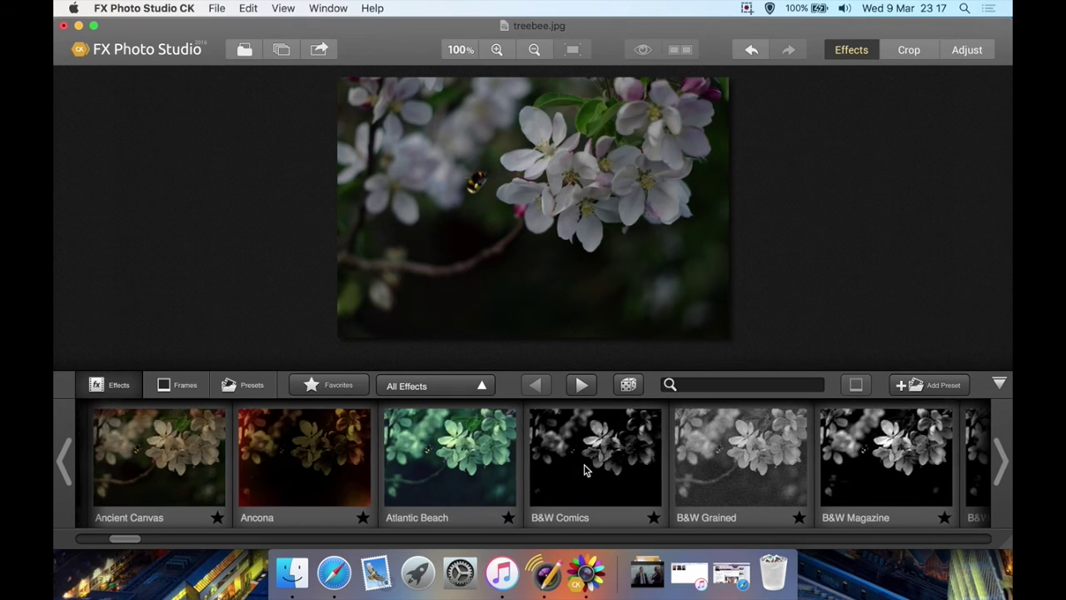
scroll(585, 471, "right", 4)
scroll(585, 471, "left", 3)
scroll(584, 470, "right", 4)
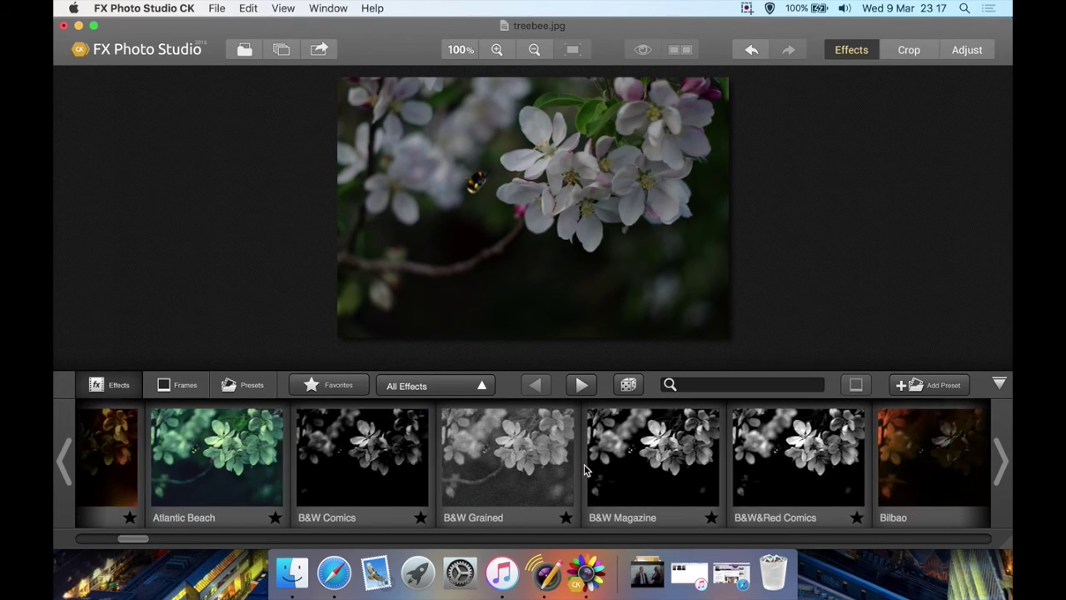
scroll(585, 470, "right", 6)
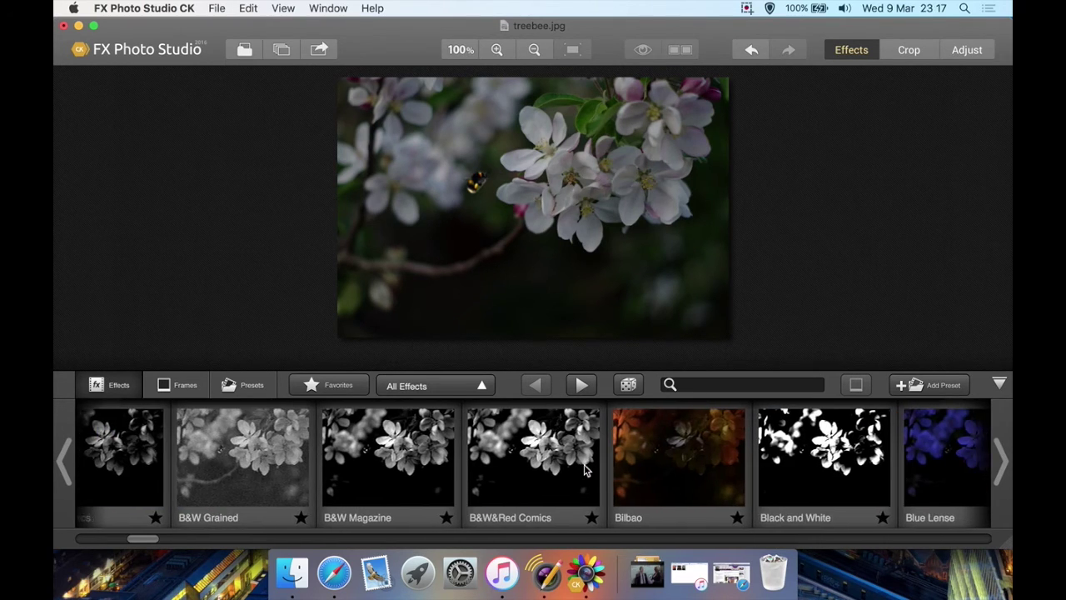
scroll(585, 470, "right", 9)
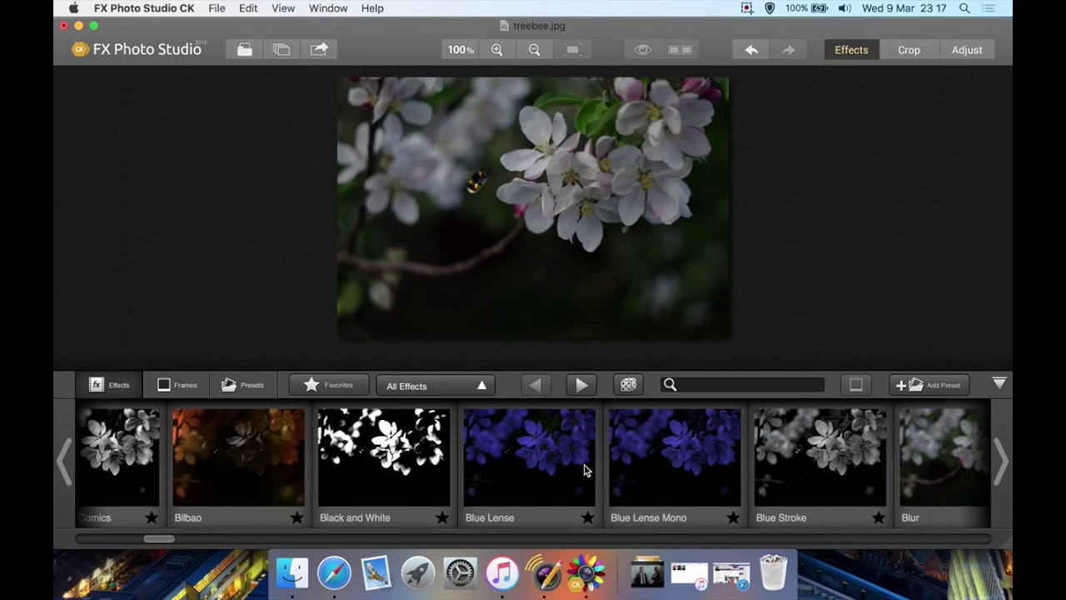
scroll(585, 470, "right", 10)
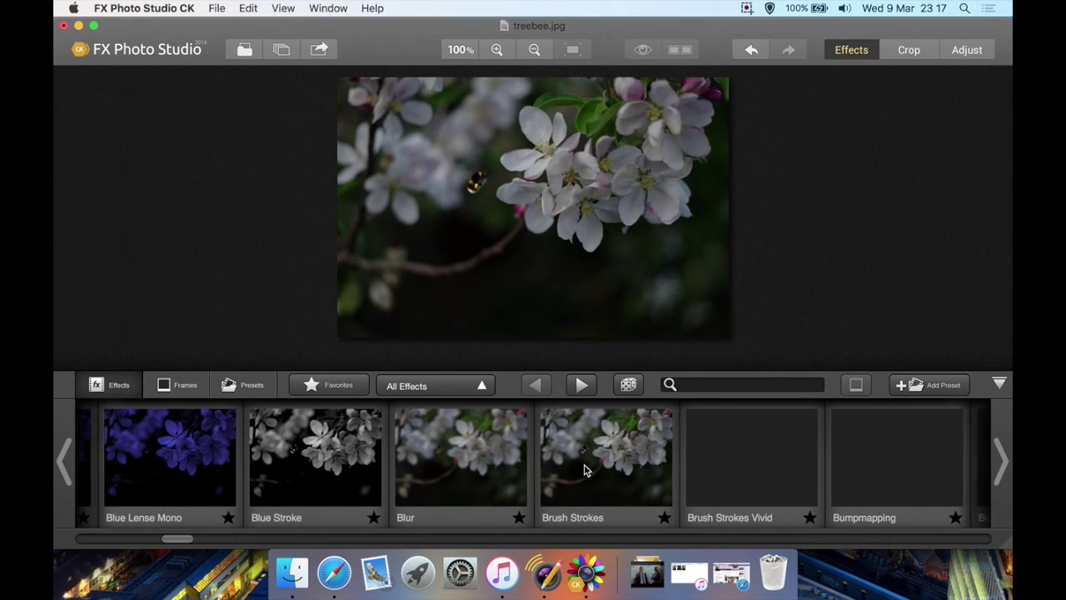
scroll(500, 479, "right", 4)
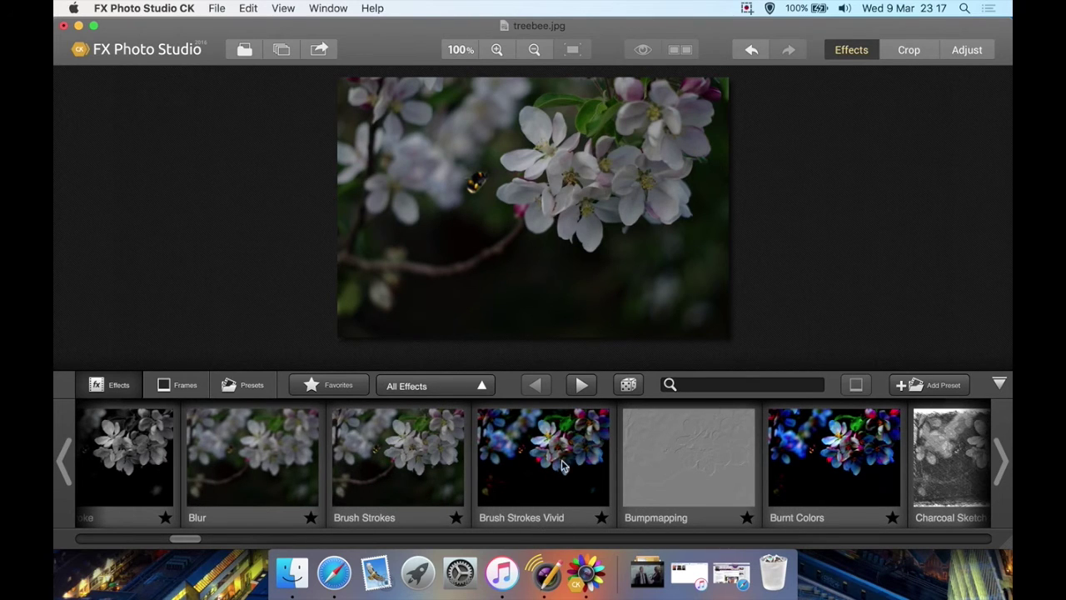
scroll(562, 466, "right", 6)
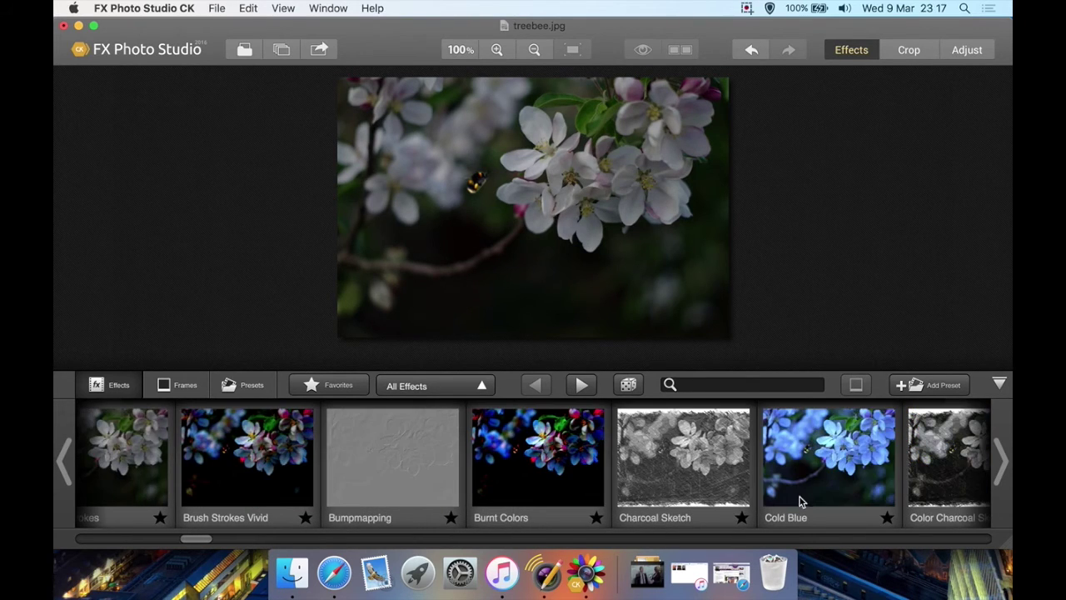
scroll(799, 501, "right", 2)
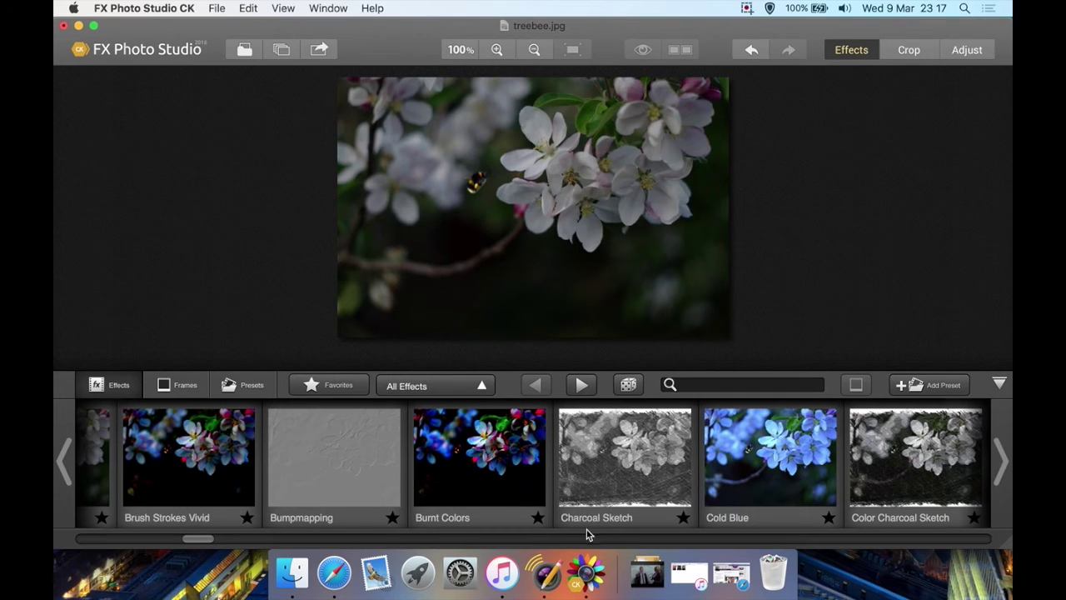
Preview the Charcoal Sketch, Color Explosion and Color Halftone effects on the photo, and return to the effects without applying any
left_click(629, 454)
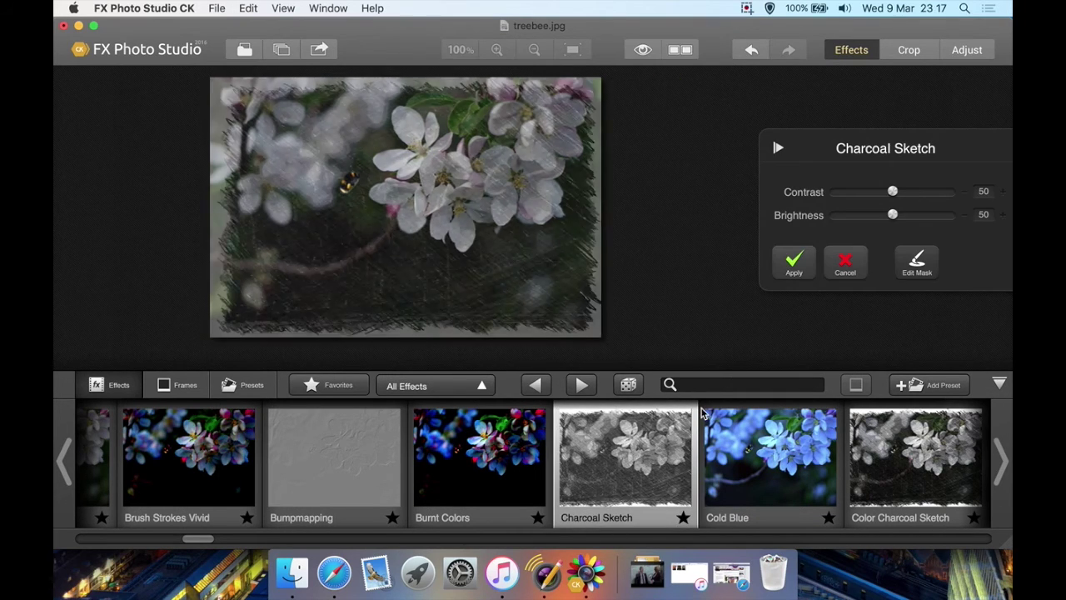
scroll(752, 484, "right", 4)
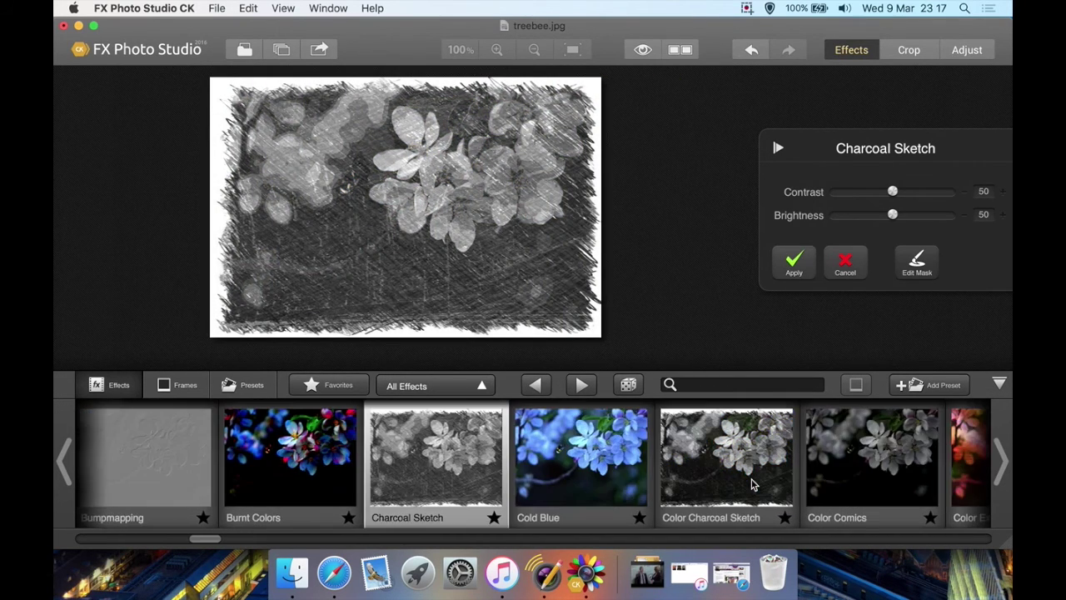
scroll(752, 484, "right", 10)
left_click(480, 463)
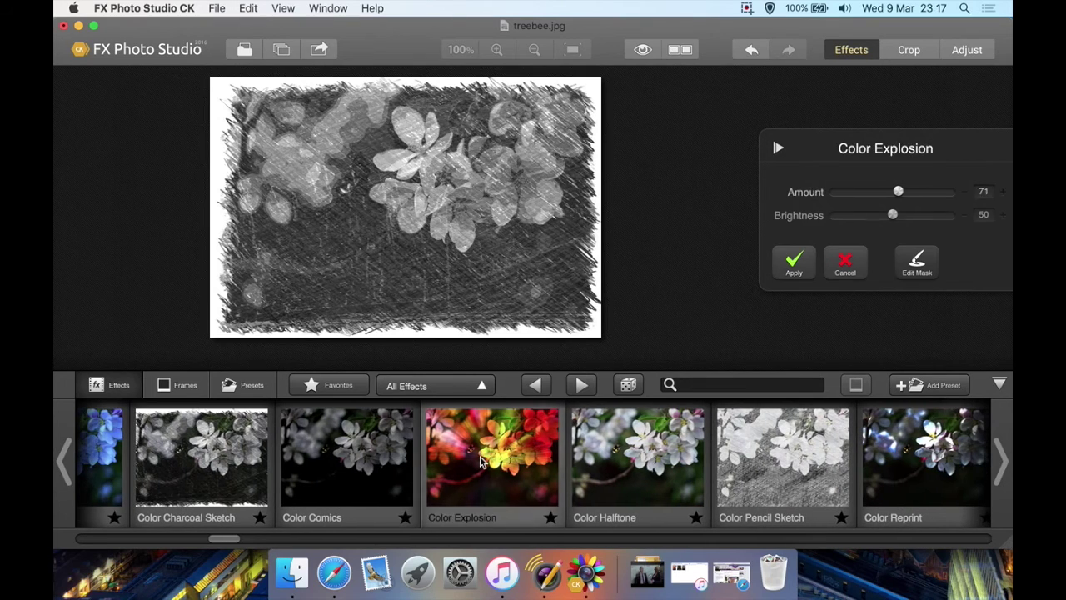
left_click(665, 458)
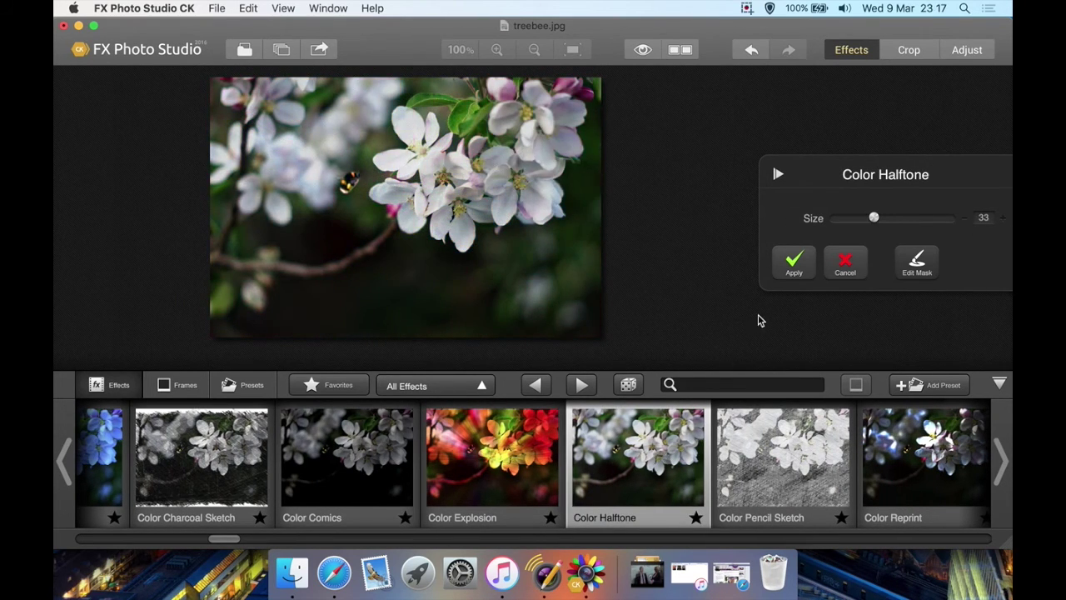
left_click(962, 51)
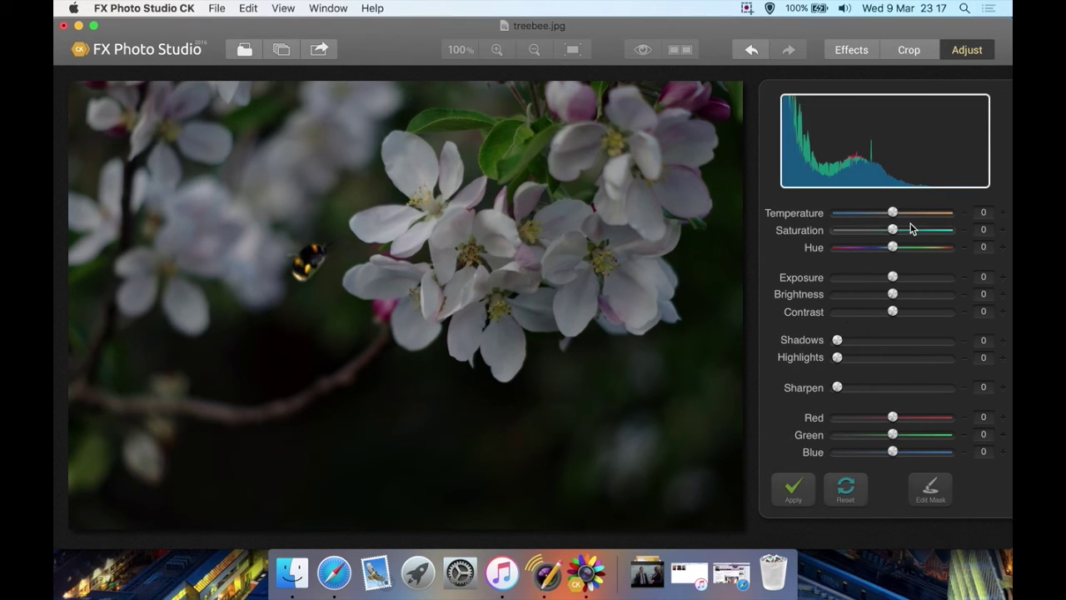
left_click(863, 44)
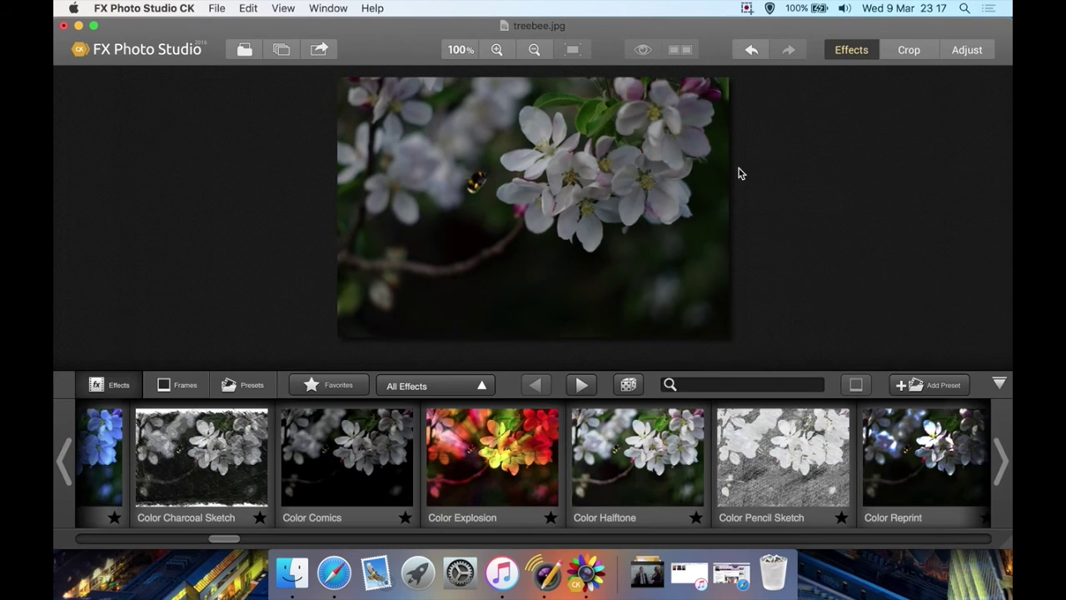
Try Color Pencil Sketch, and apply the Color Halftone effect to the photo instead
left_click(765, 481)
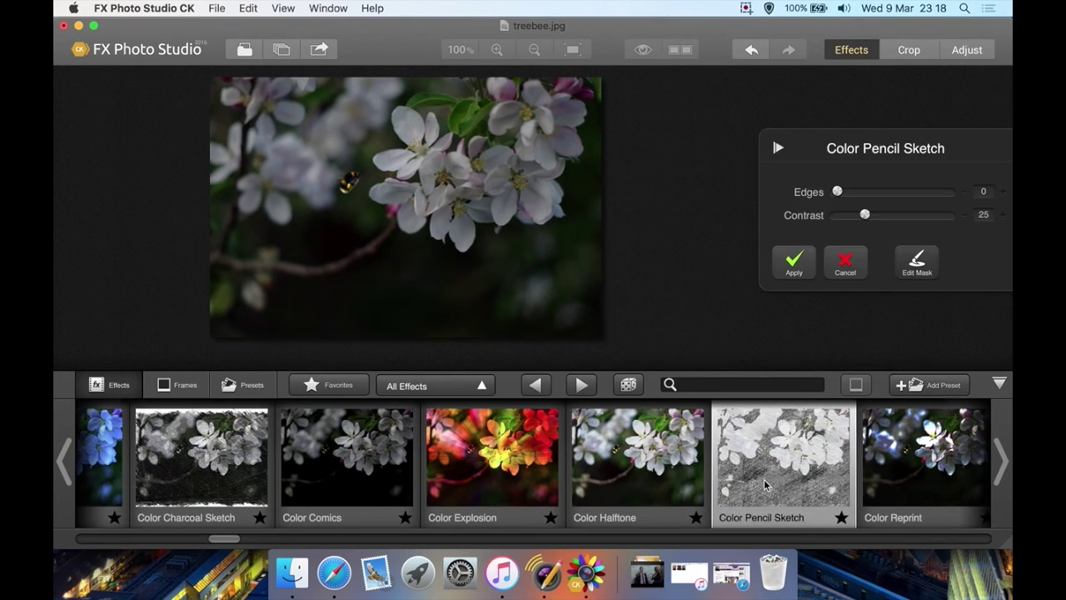
left_click(638, 466)
left_click(791, 264)
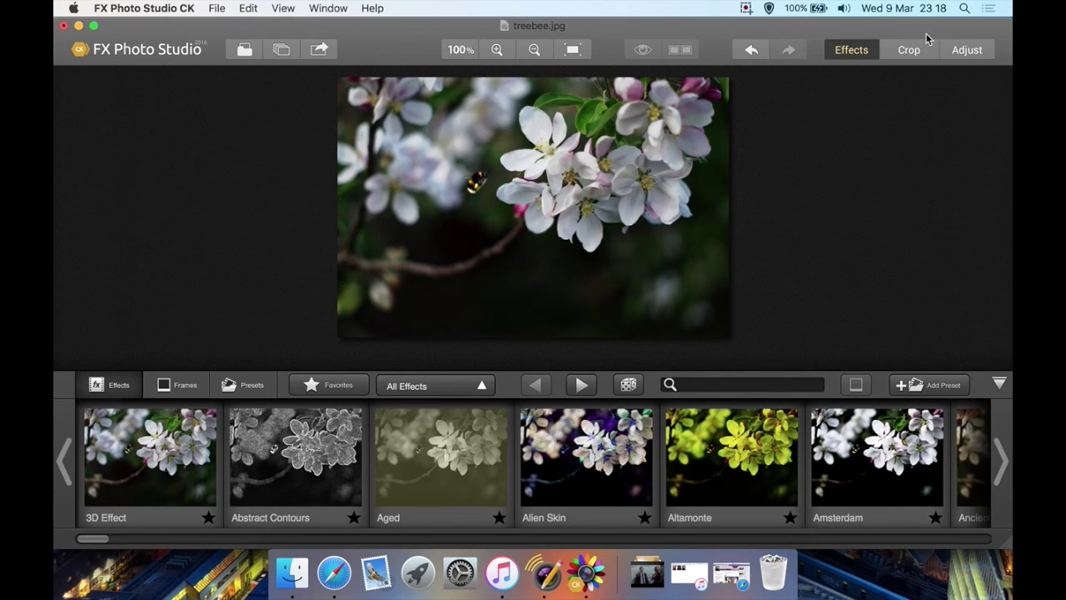
Adjust the photo with Temperature -6, Saturation 39 and Sharpen 53, trying warmer and colder temperatures first, and apply the changes
left_click(964, 51)
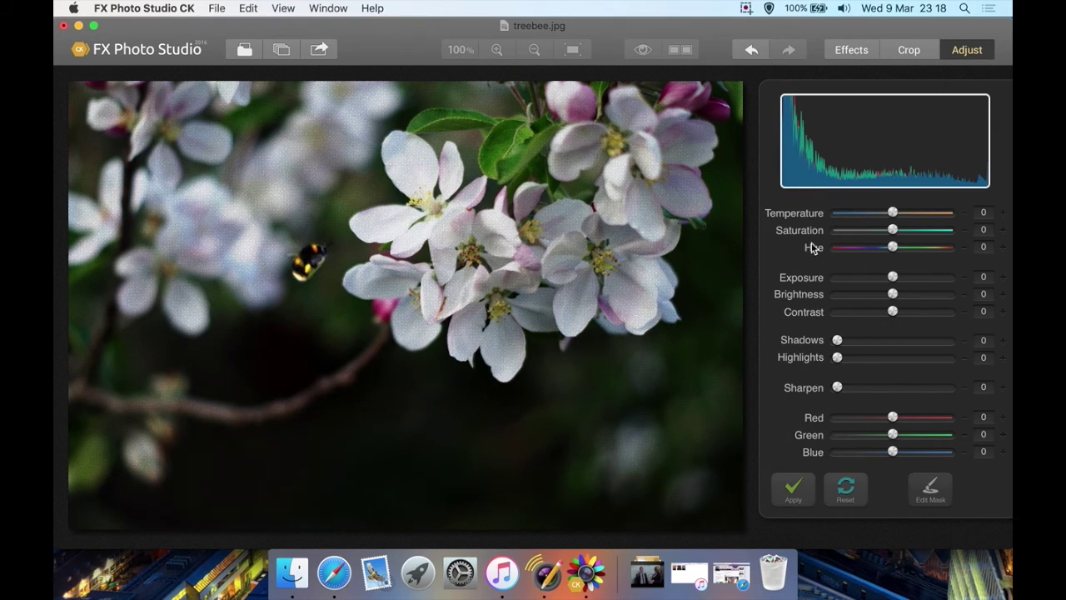
left_click(926, 213)
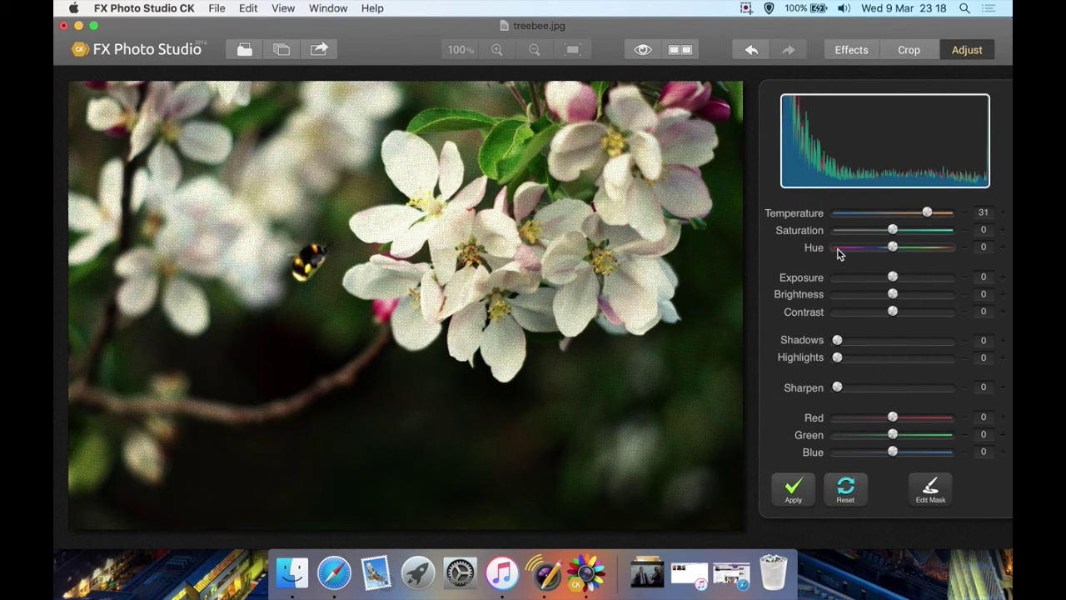
left_click(841, 215)
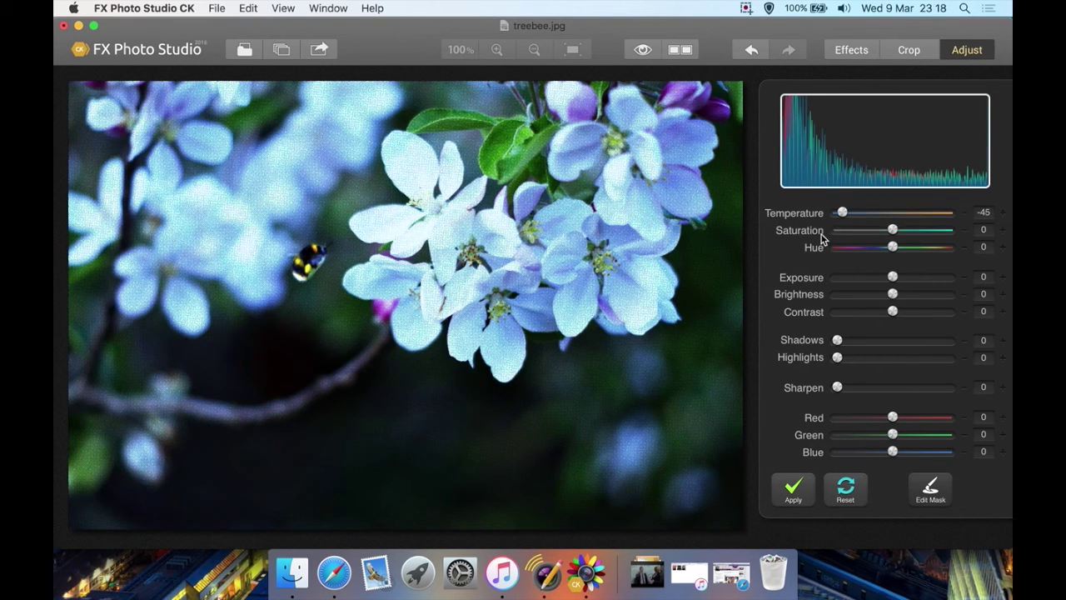
left_click(936, 232)
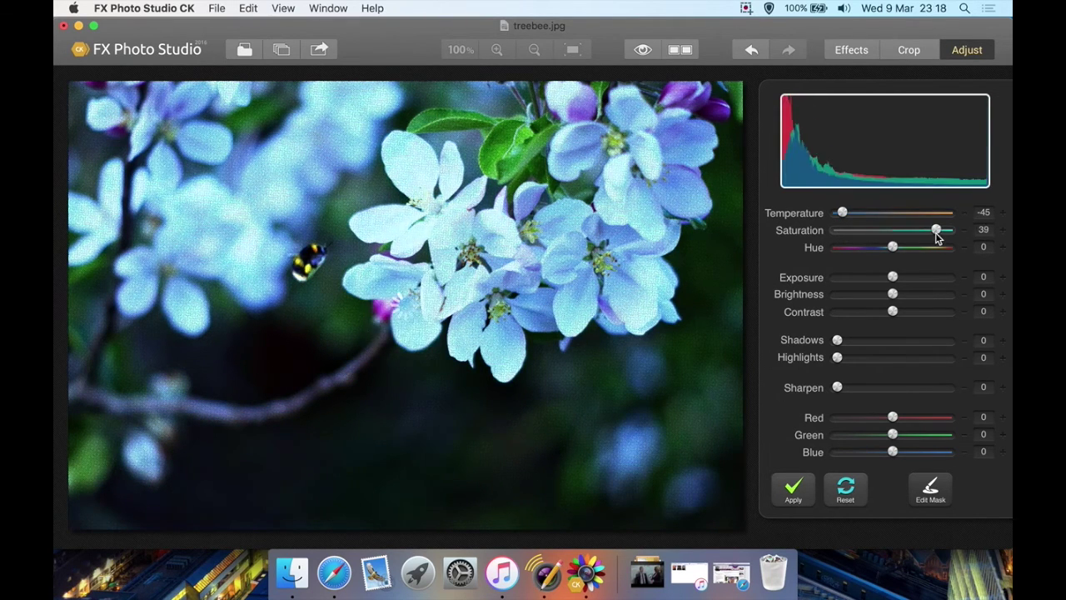
left_click(885, 214)
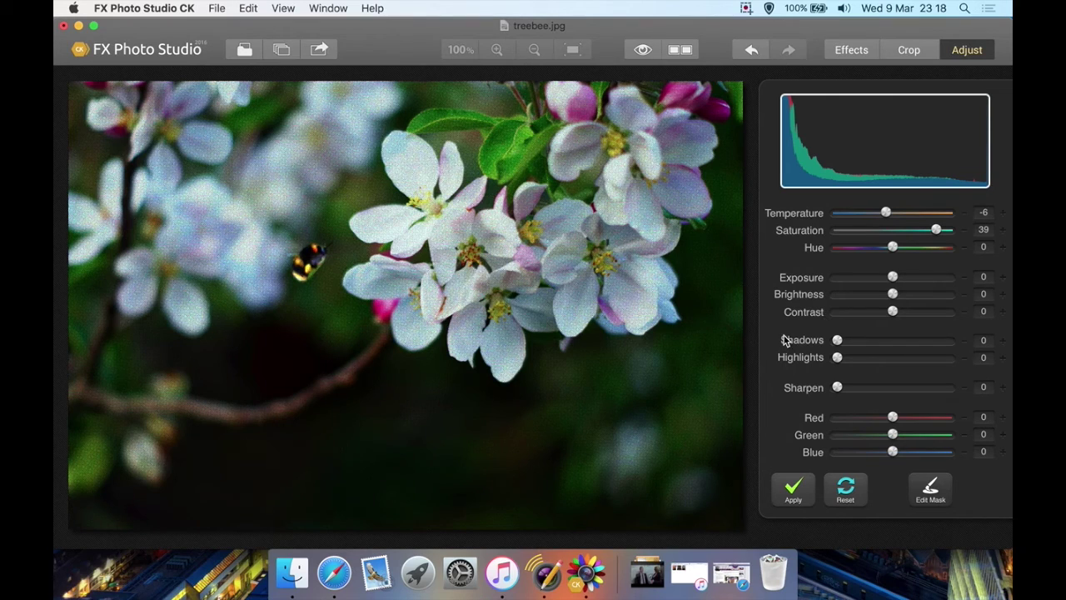
left_click(896, 388)
left_click(794, 490)
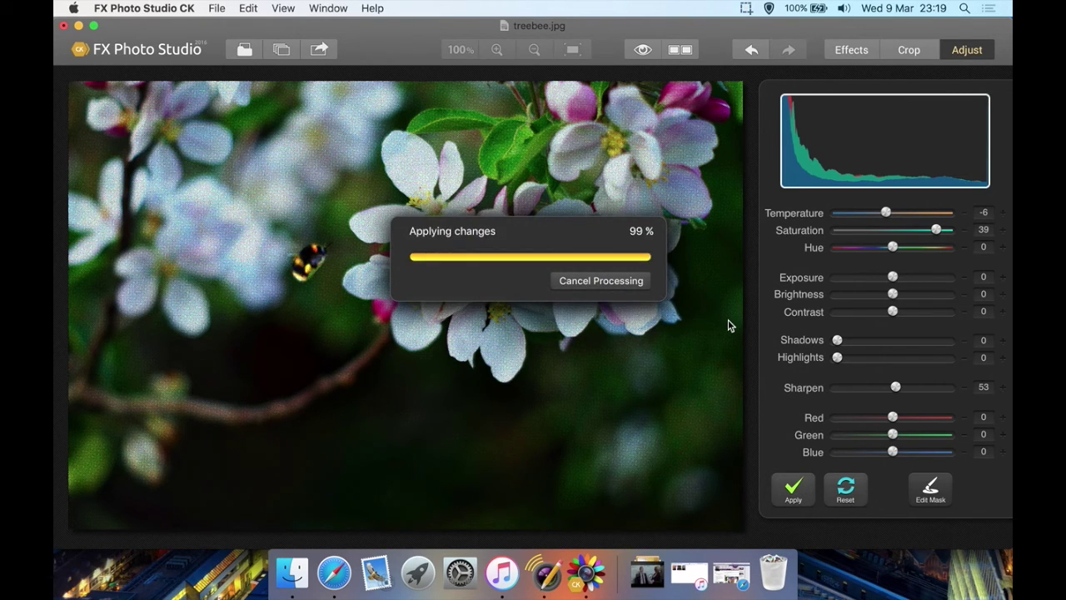
Crop the photo around the bee and the central blossoms to about 3386 by 2393 pixels with free proportions
left_click(857, 49)
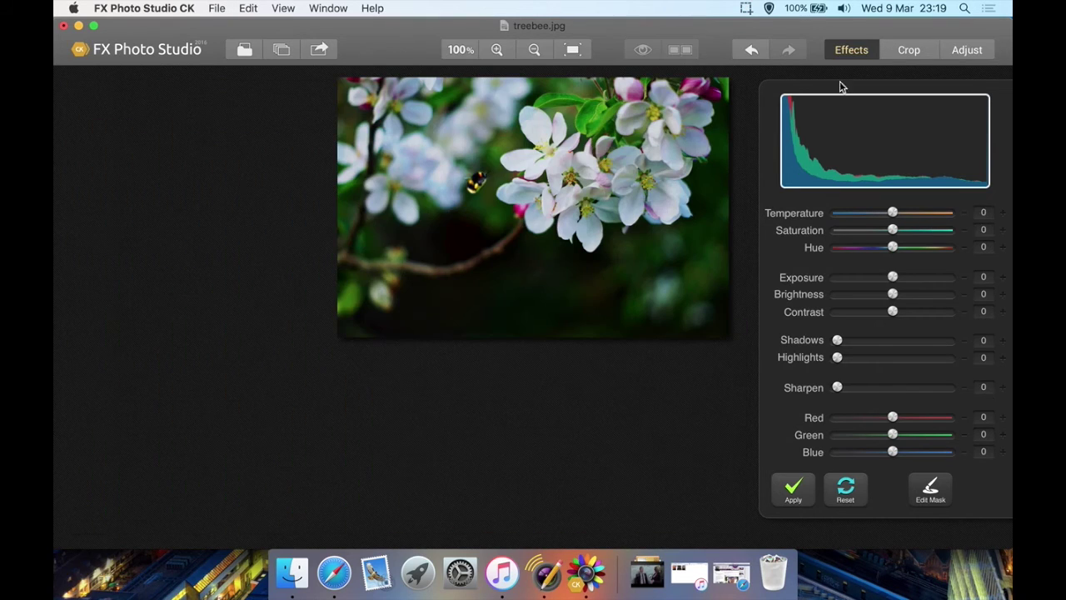
left_click(912, 50)
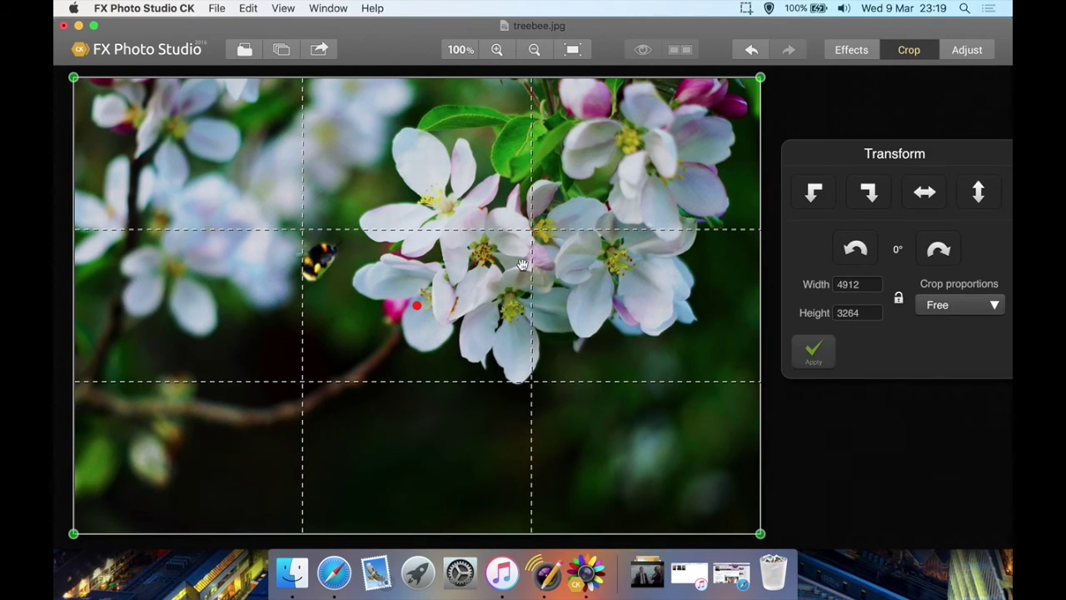
left_click_drag(755, 529, 545, 409)
left_click_drag(420, 335, 506, 401)
left_click_drag(507, 336, 507, 405)
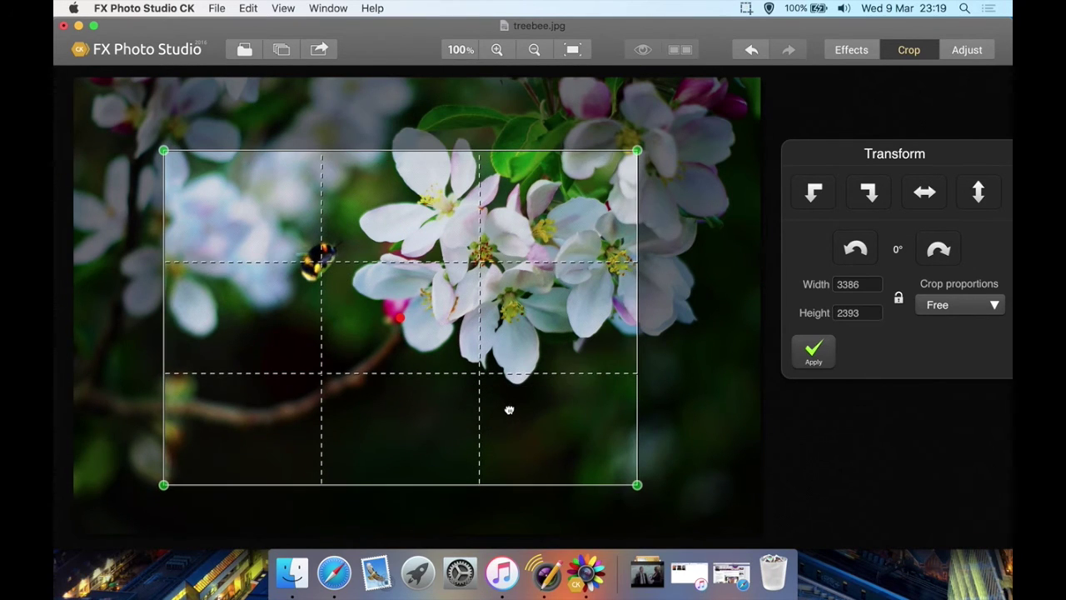
left_click(815, 365)
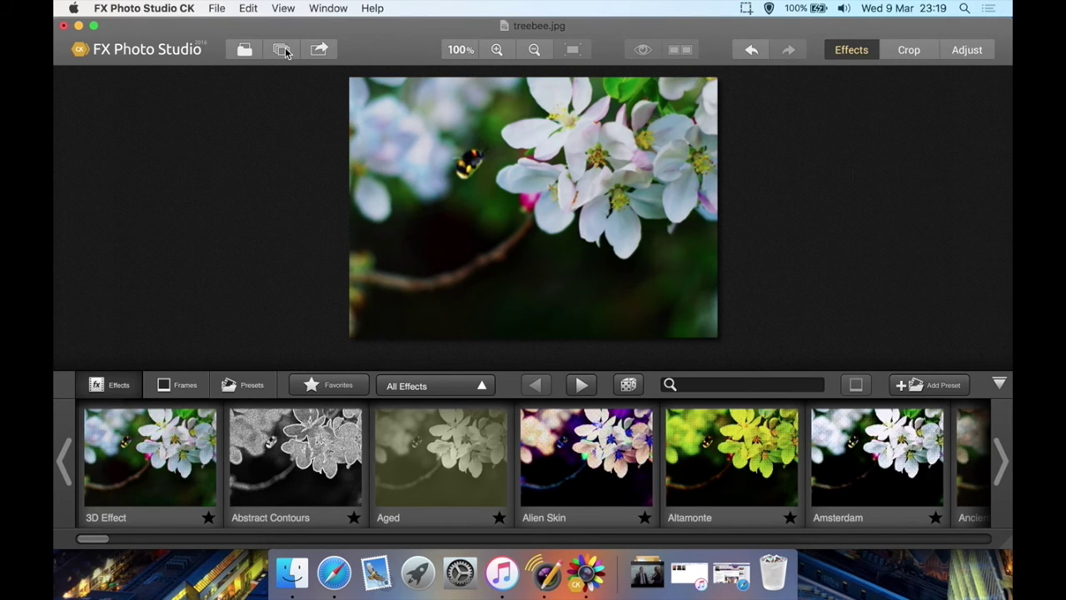
Review the options for saving the image, opening it in other Creative Kit apps and sharing it
left_click(320, 50)
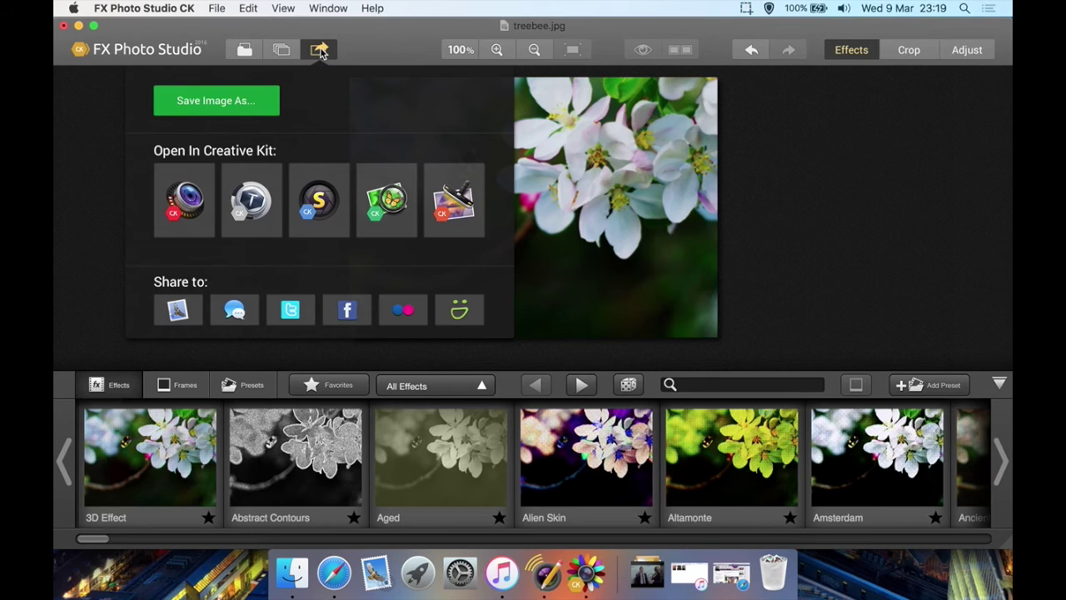
left_click(321, 53)
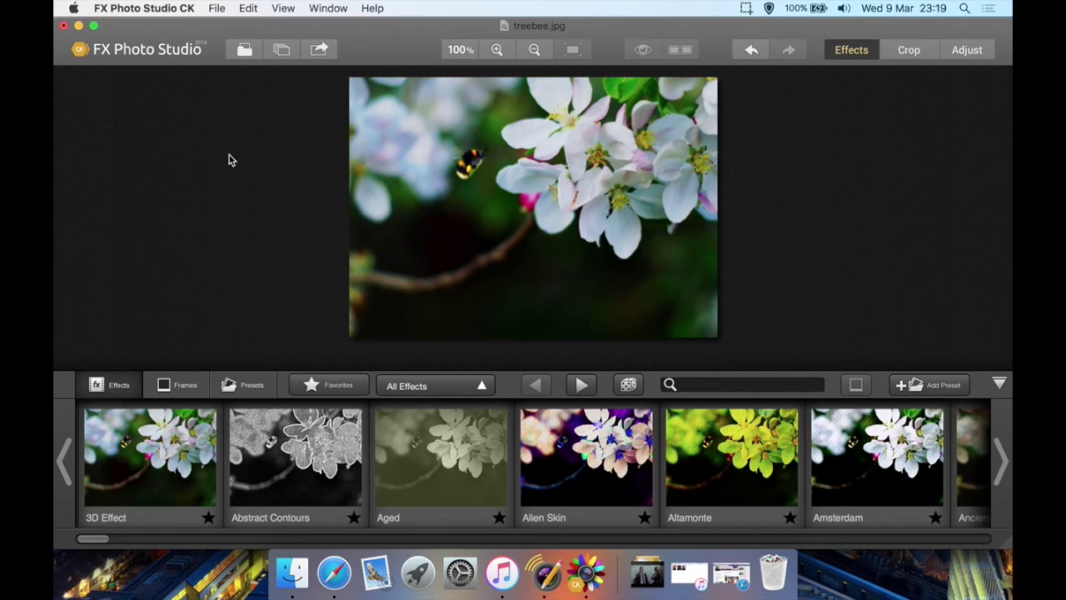
Filter the effect previews to the Blur category, and return to showing all effects
left_click(485, 393)
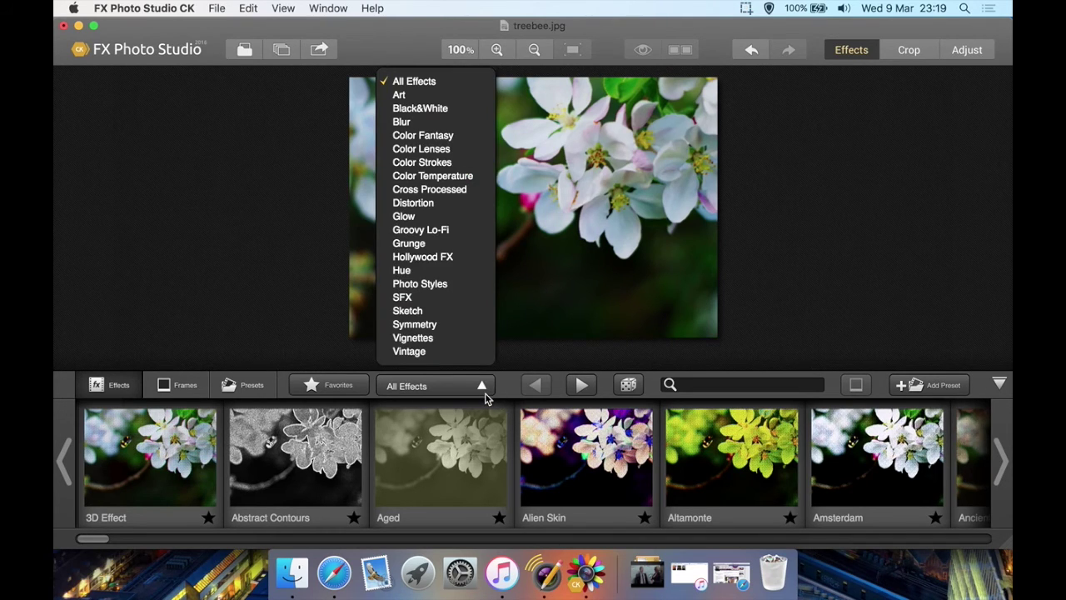
left_click(422, 123)
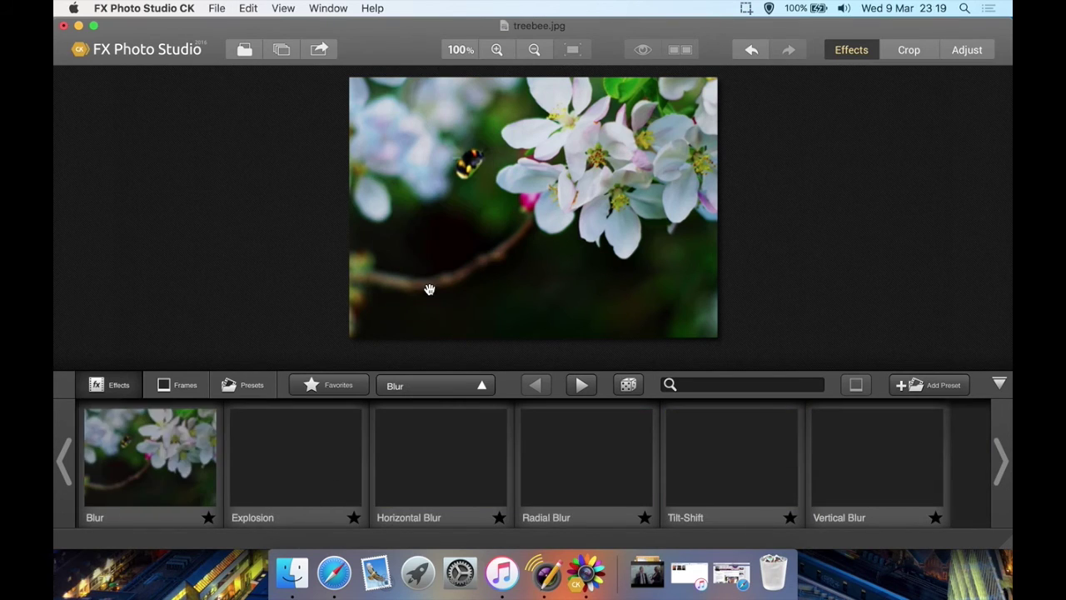
left_click(441, 386)
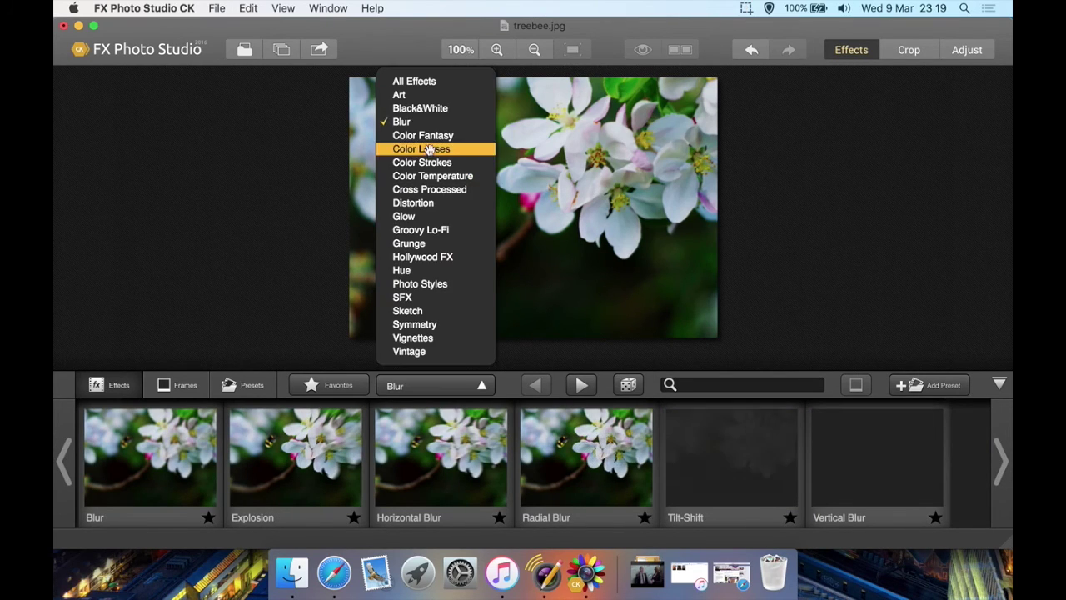
left_click(433, 73)
left_click(449, 391)
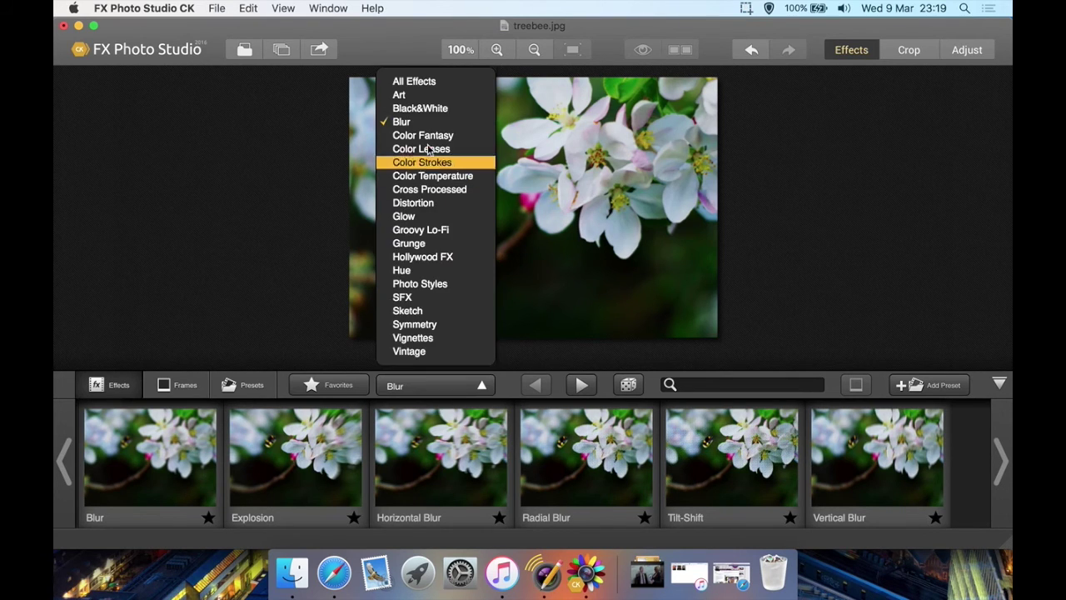
left_click(433, 76)
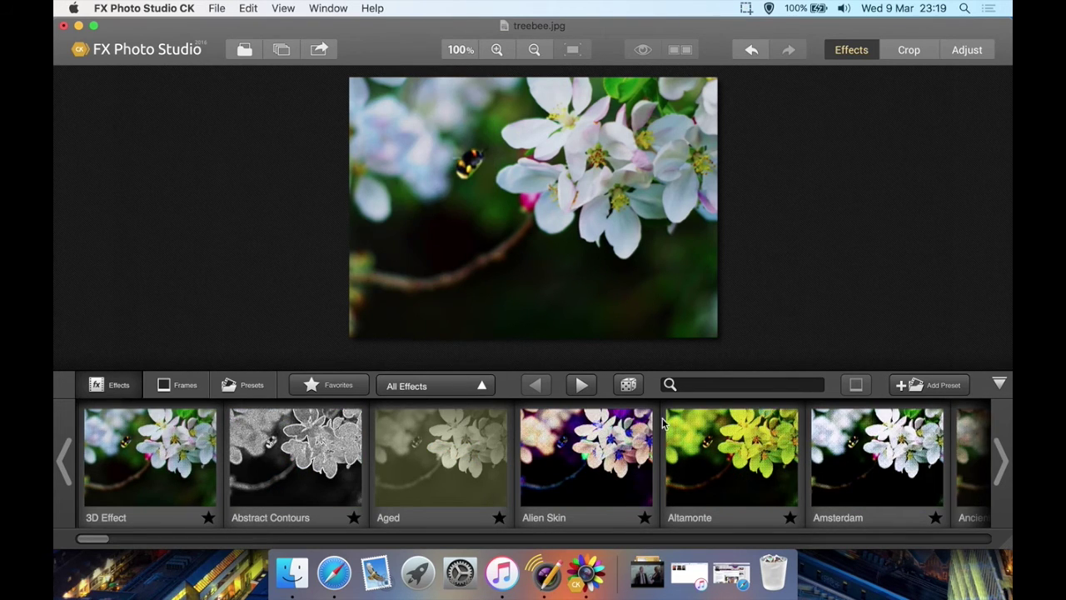
Try randomly chosen effects on the photo, cancelling the first one before picking another
left_click(630, 388)
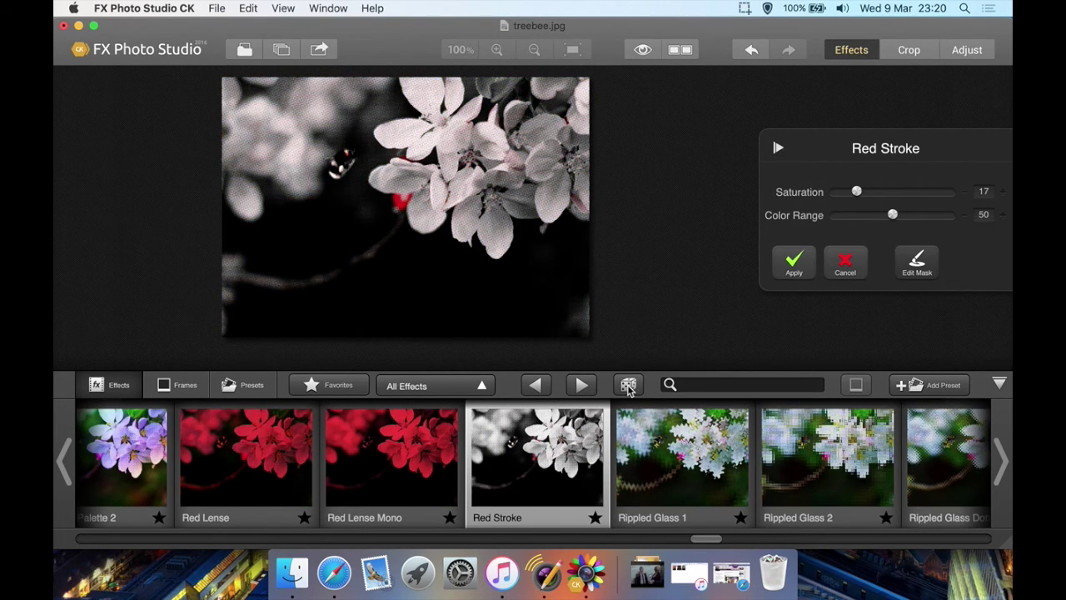
left_click(845, 262)
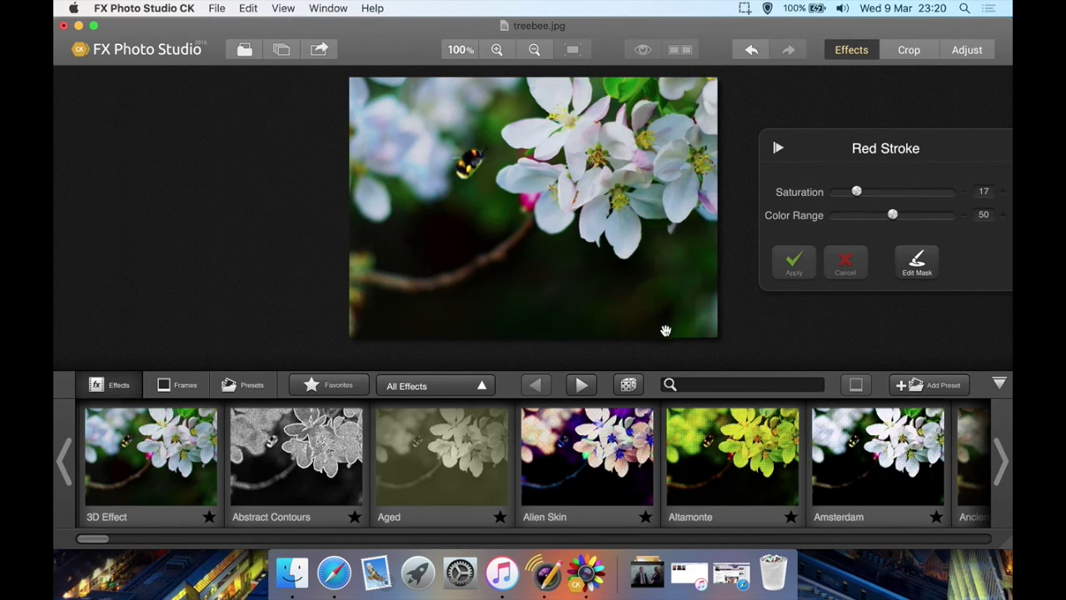
left_click(629, 385)
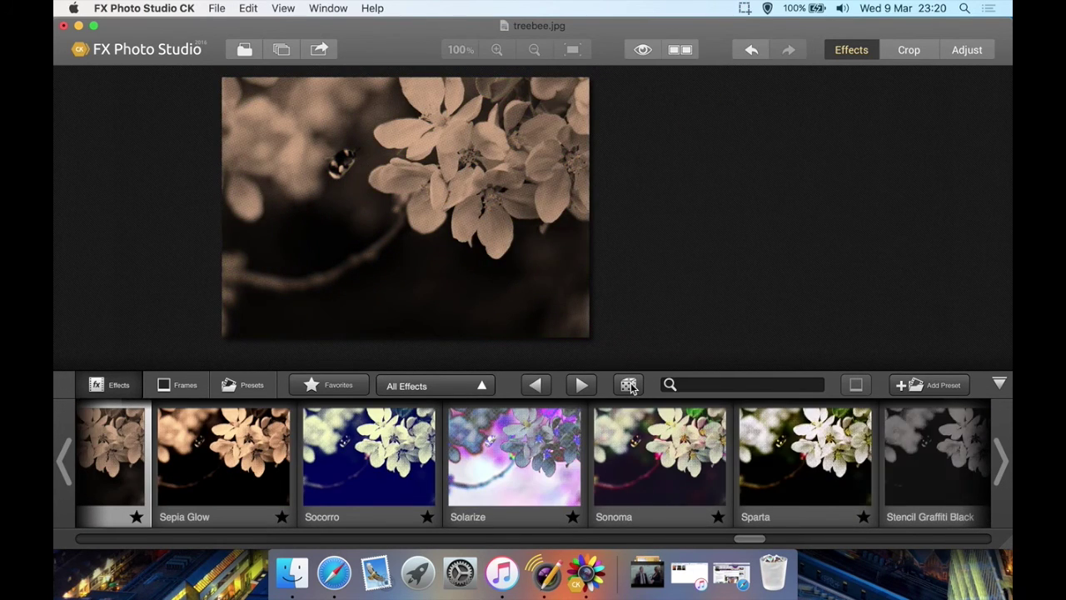
Put Art Frame 3 around the photo, trying Art Frame 1 first
left_click(184, 389)
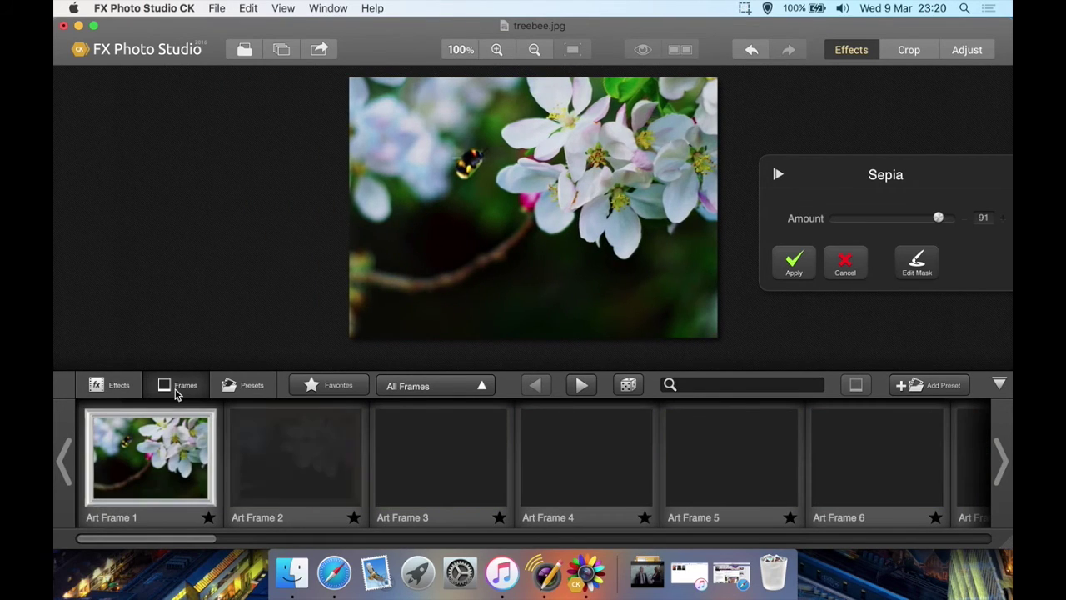
left_click(187, 463)
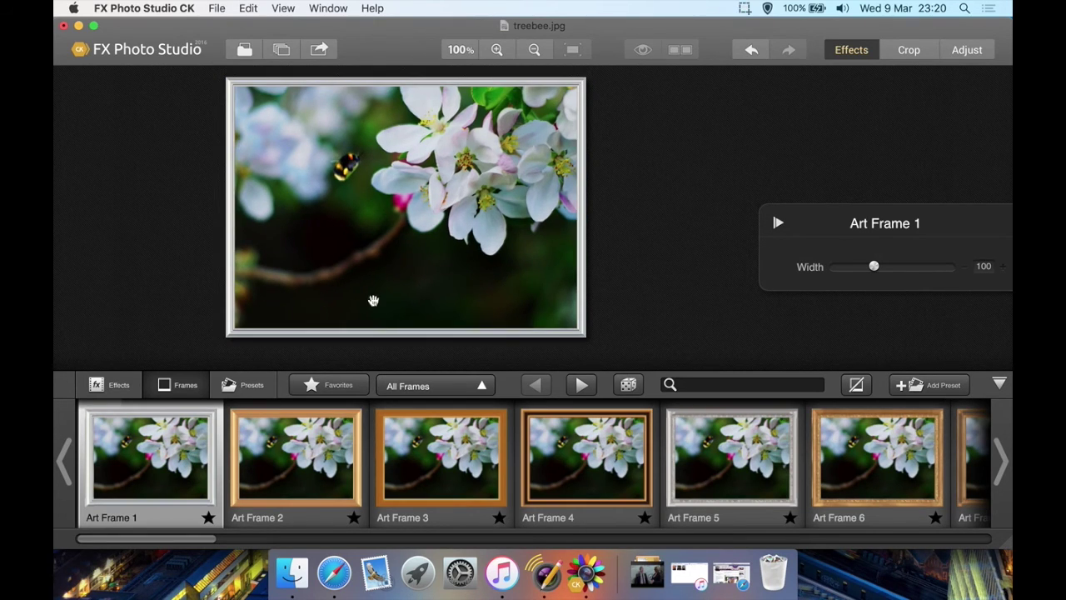
left_click(383, 464)
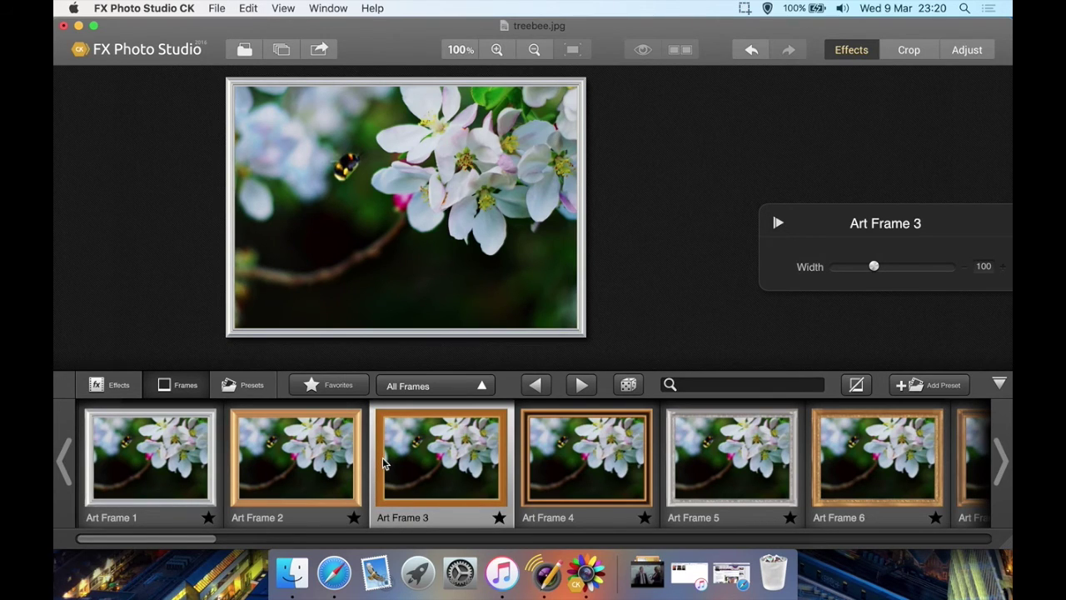
Look at the presets collection, and review which host programs FX Photo Studio CK can be installed into as a plug-in
left_click(236, 392)
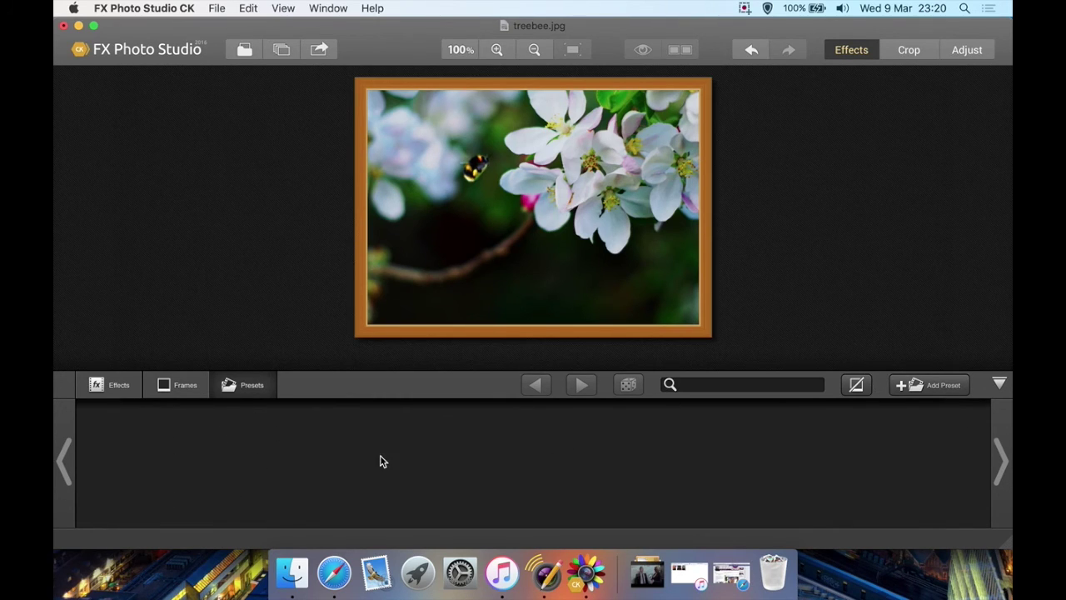
left_click(96, 384)
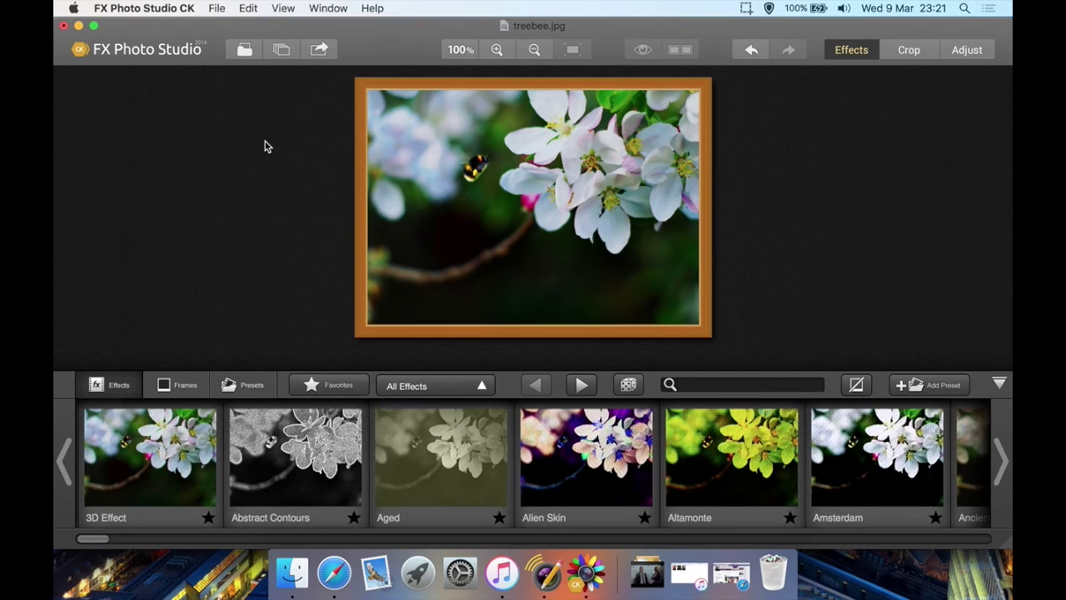
left_click(165, 8)
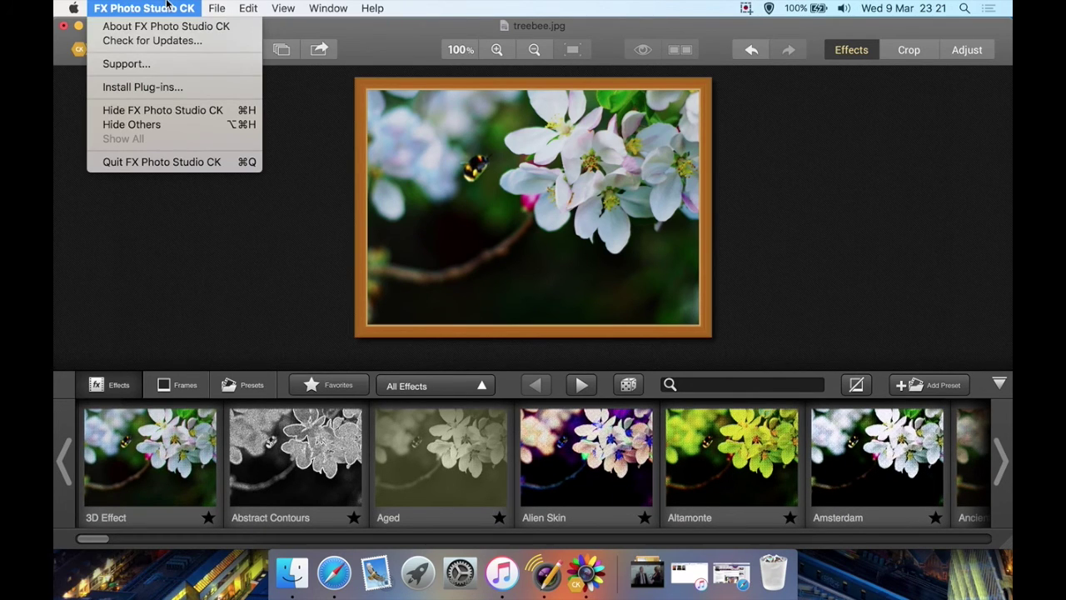
left_click(141, 86)
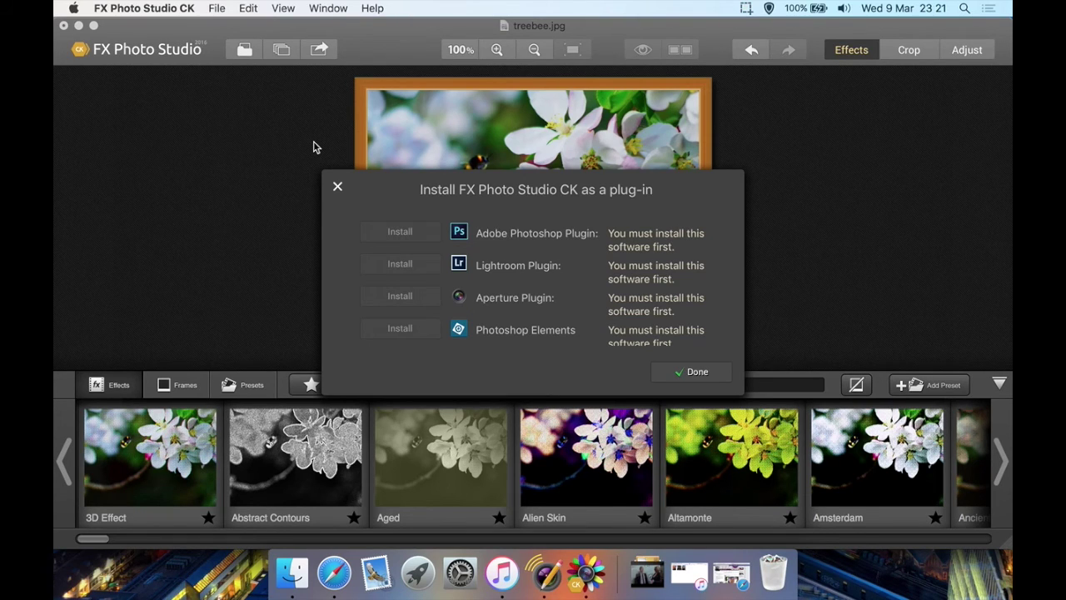
left_click(338, 187)
Quit FX Photo Studio CK without saving the changes to the photo
left_click(113, 6)
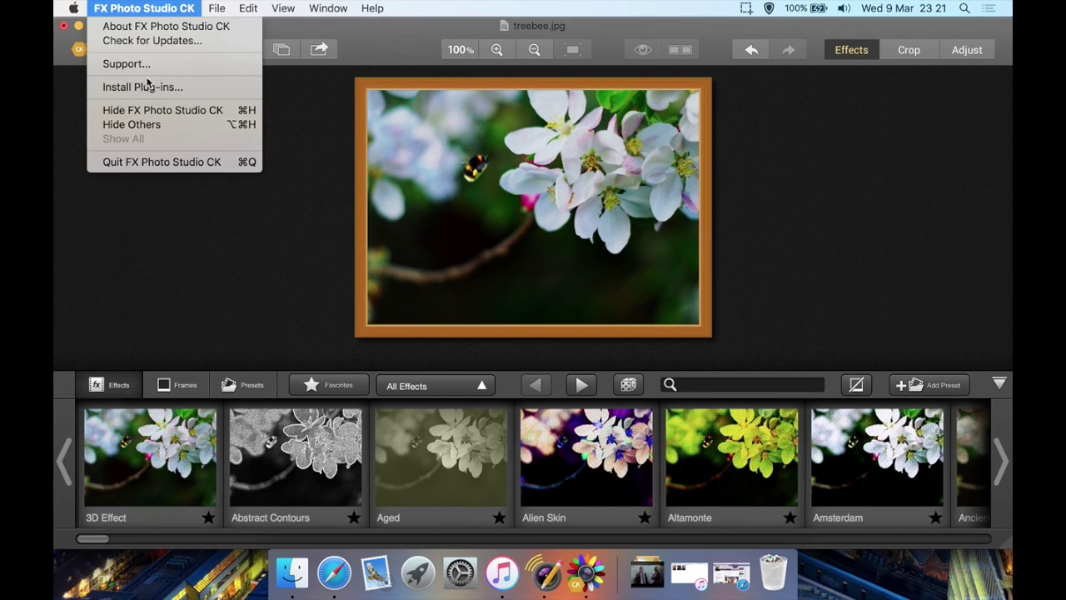
left_click(177, 171)
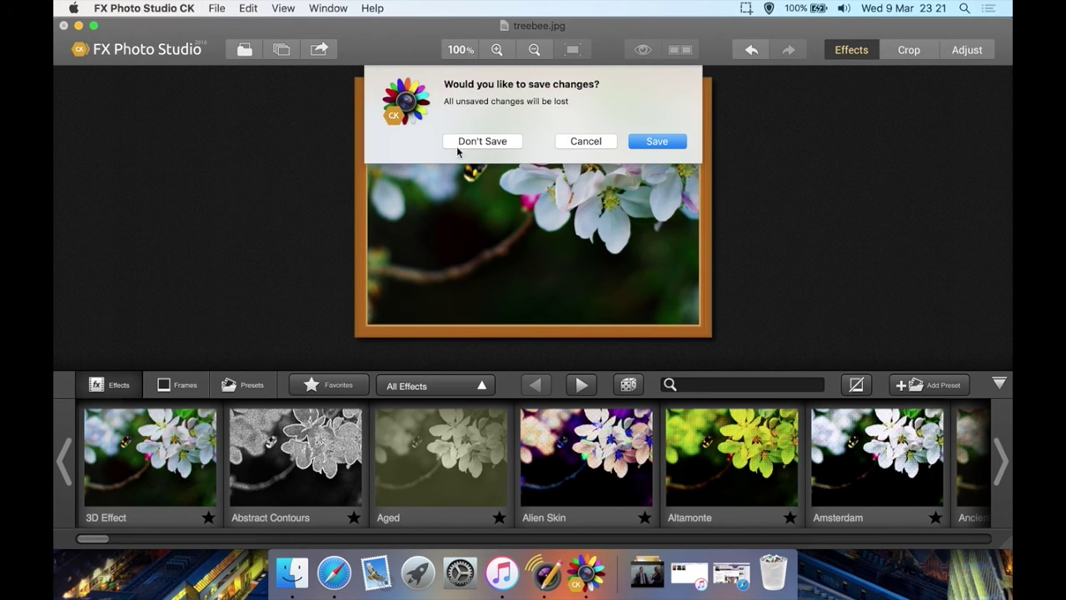
left_click(469, 140)
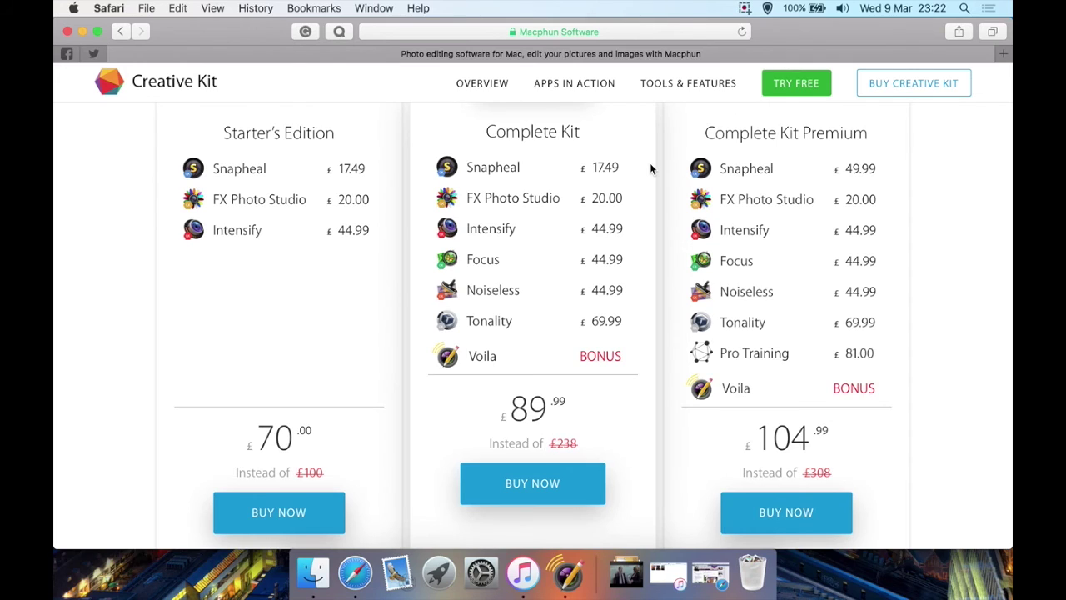